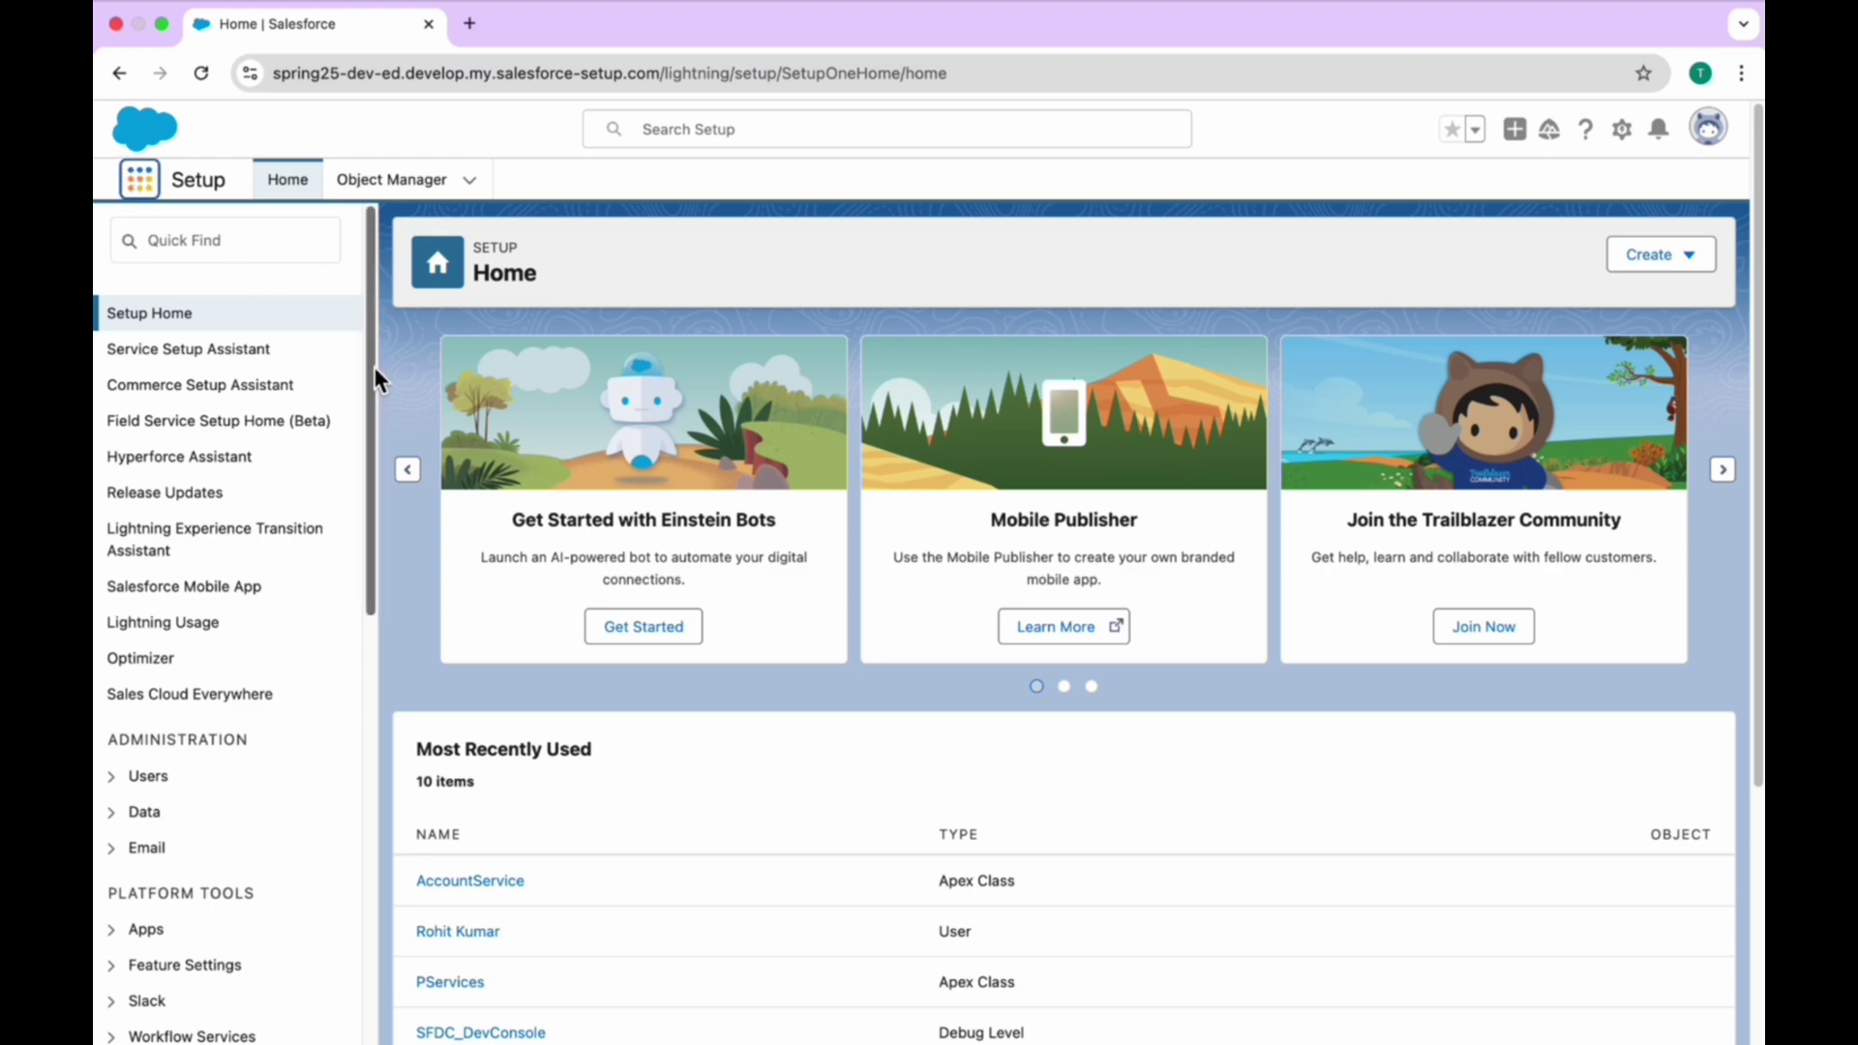
# Open the Automation app in a new browser tab and create an Autolaunched Flow (No Trigger)
pyautogui.press('Return')
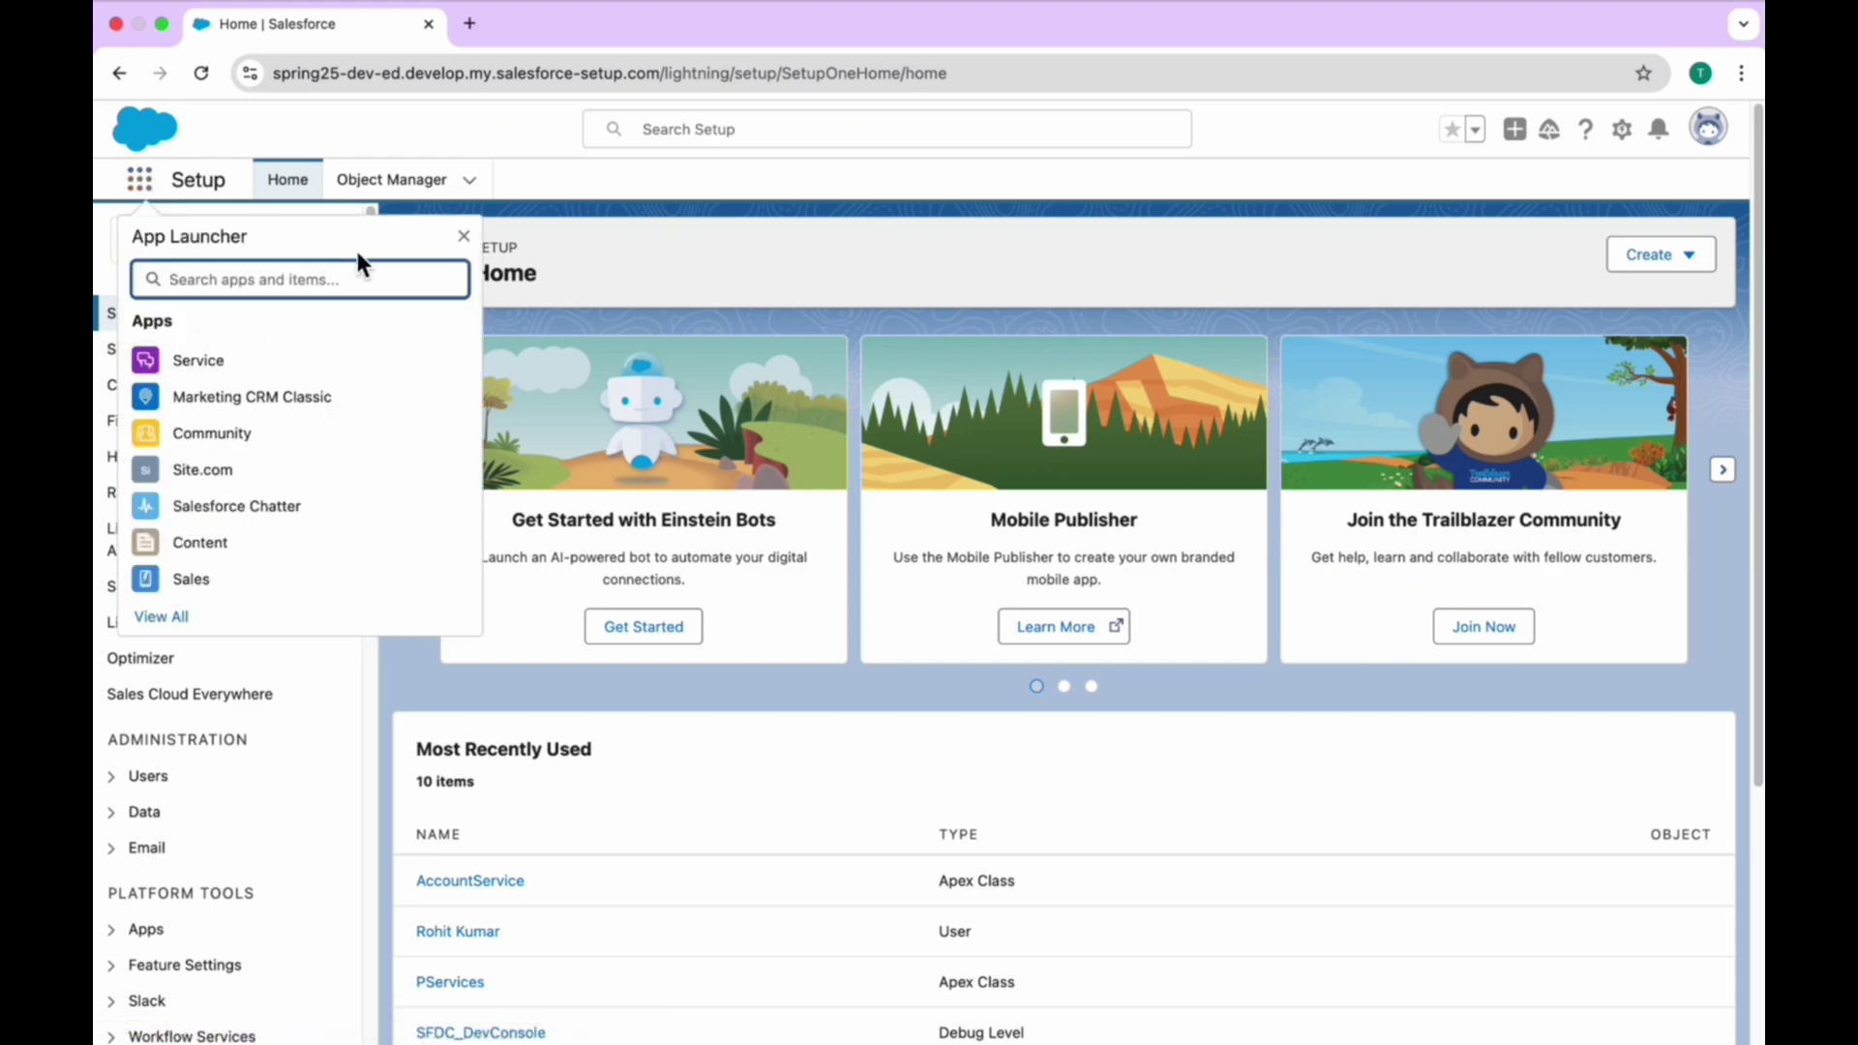
pyautogui.write('automa')
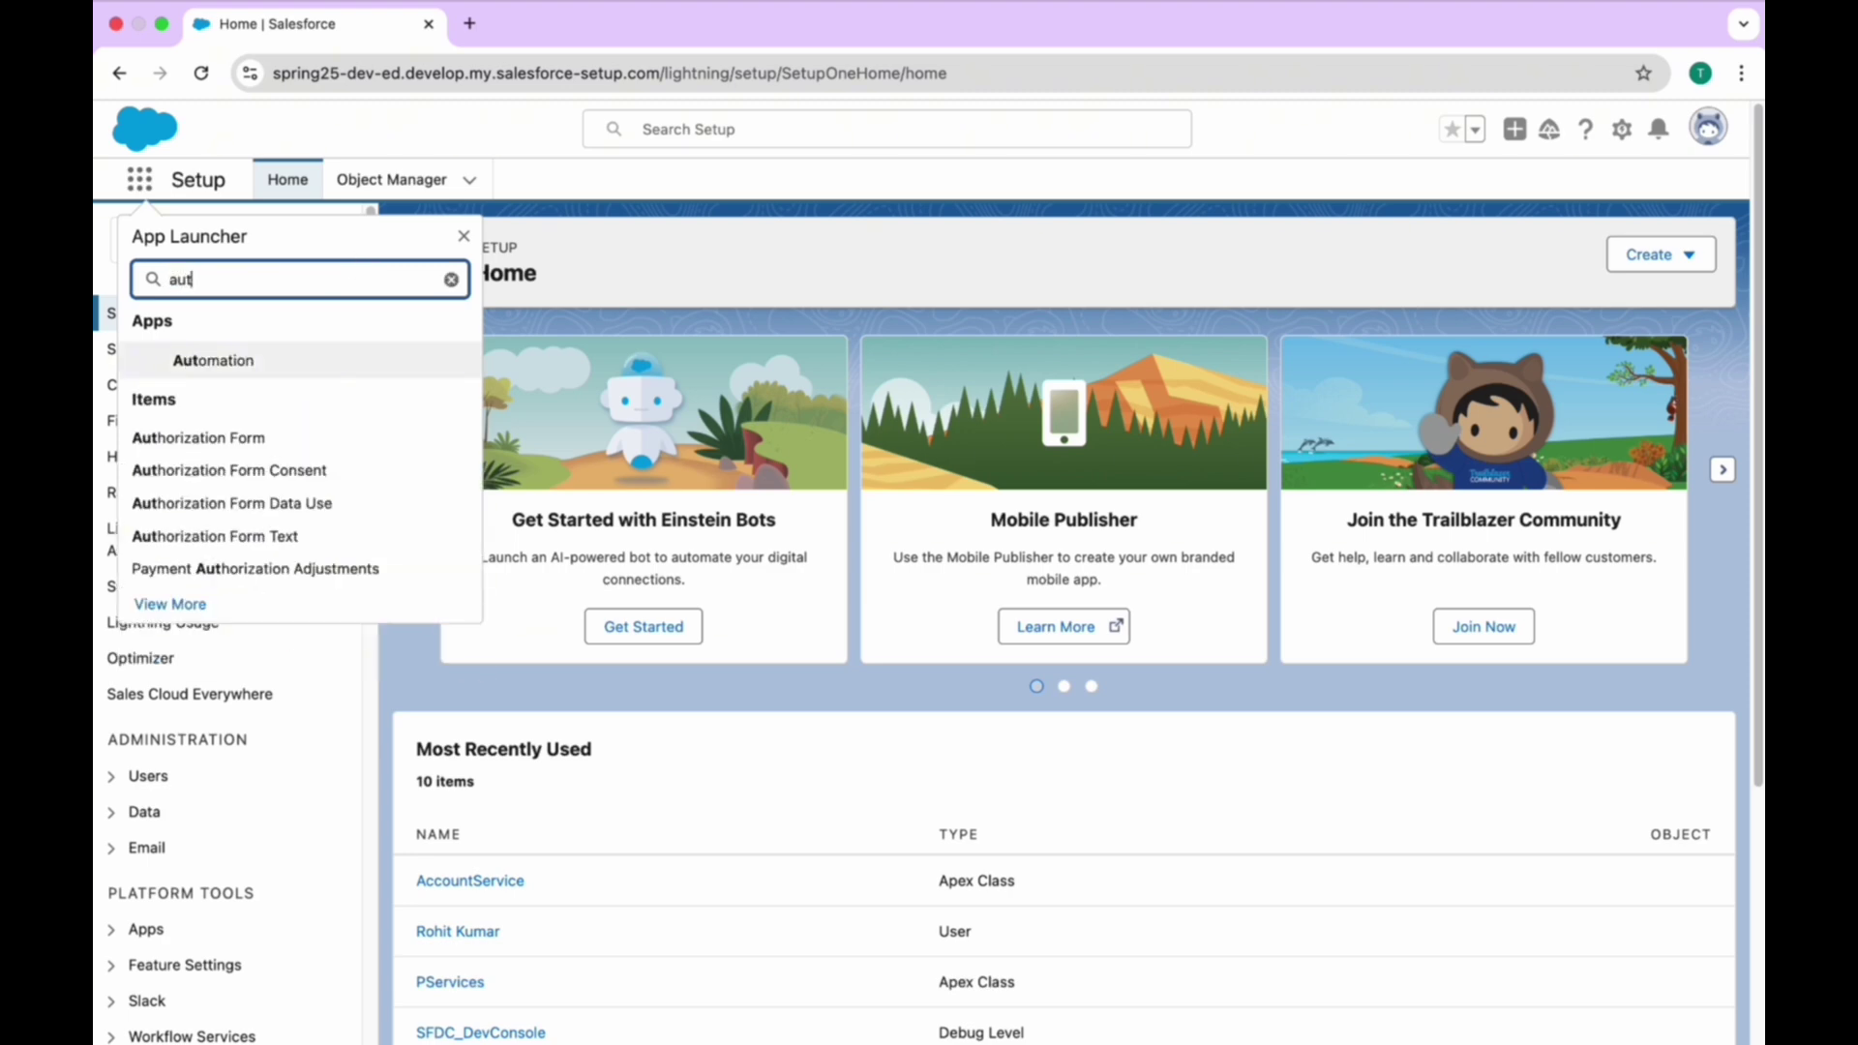
pyautogui.rightClick(231, 356)
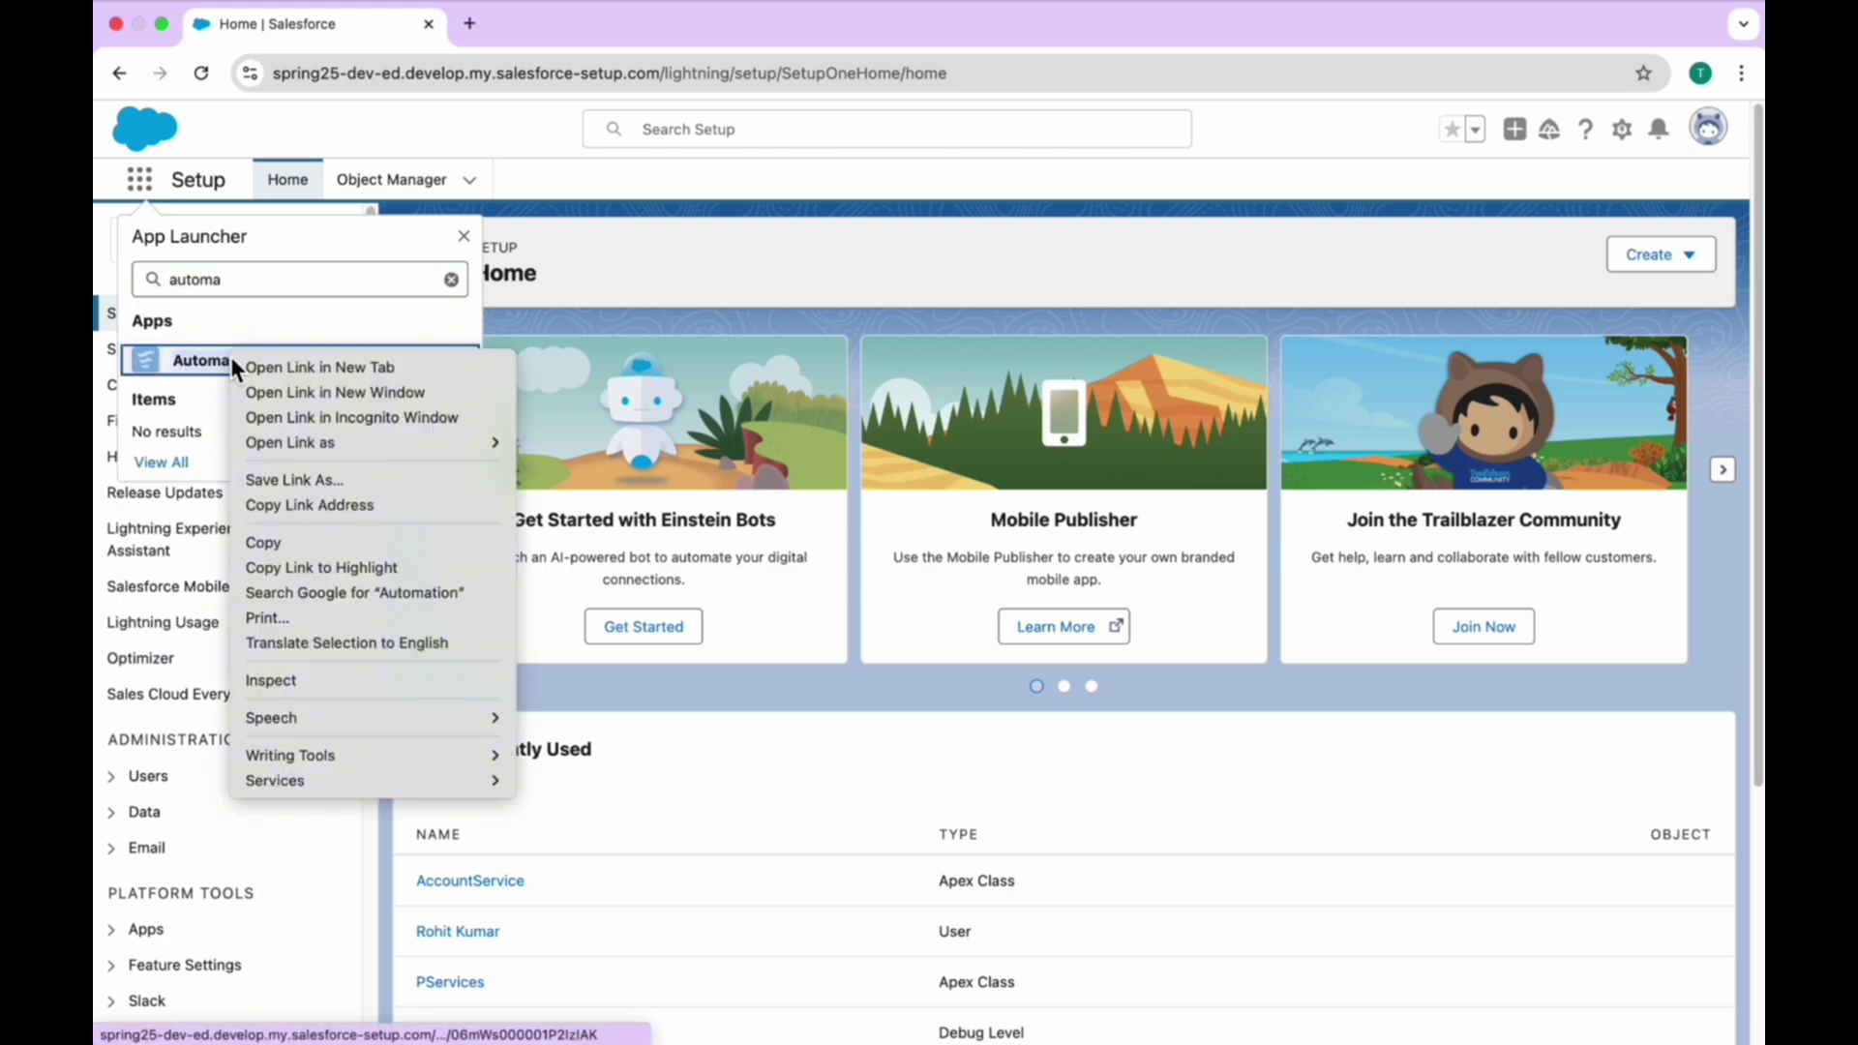
pyautogui.click(334, 373)
pyautogui.click(335, 374)
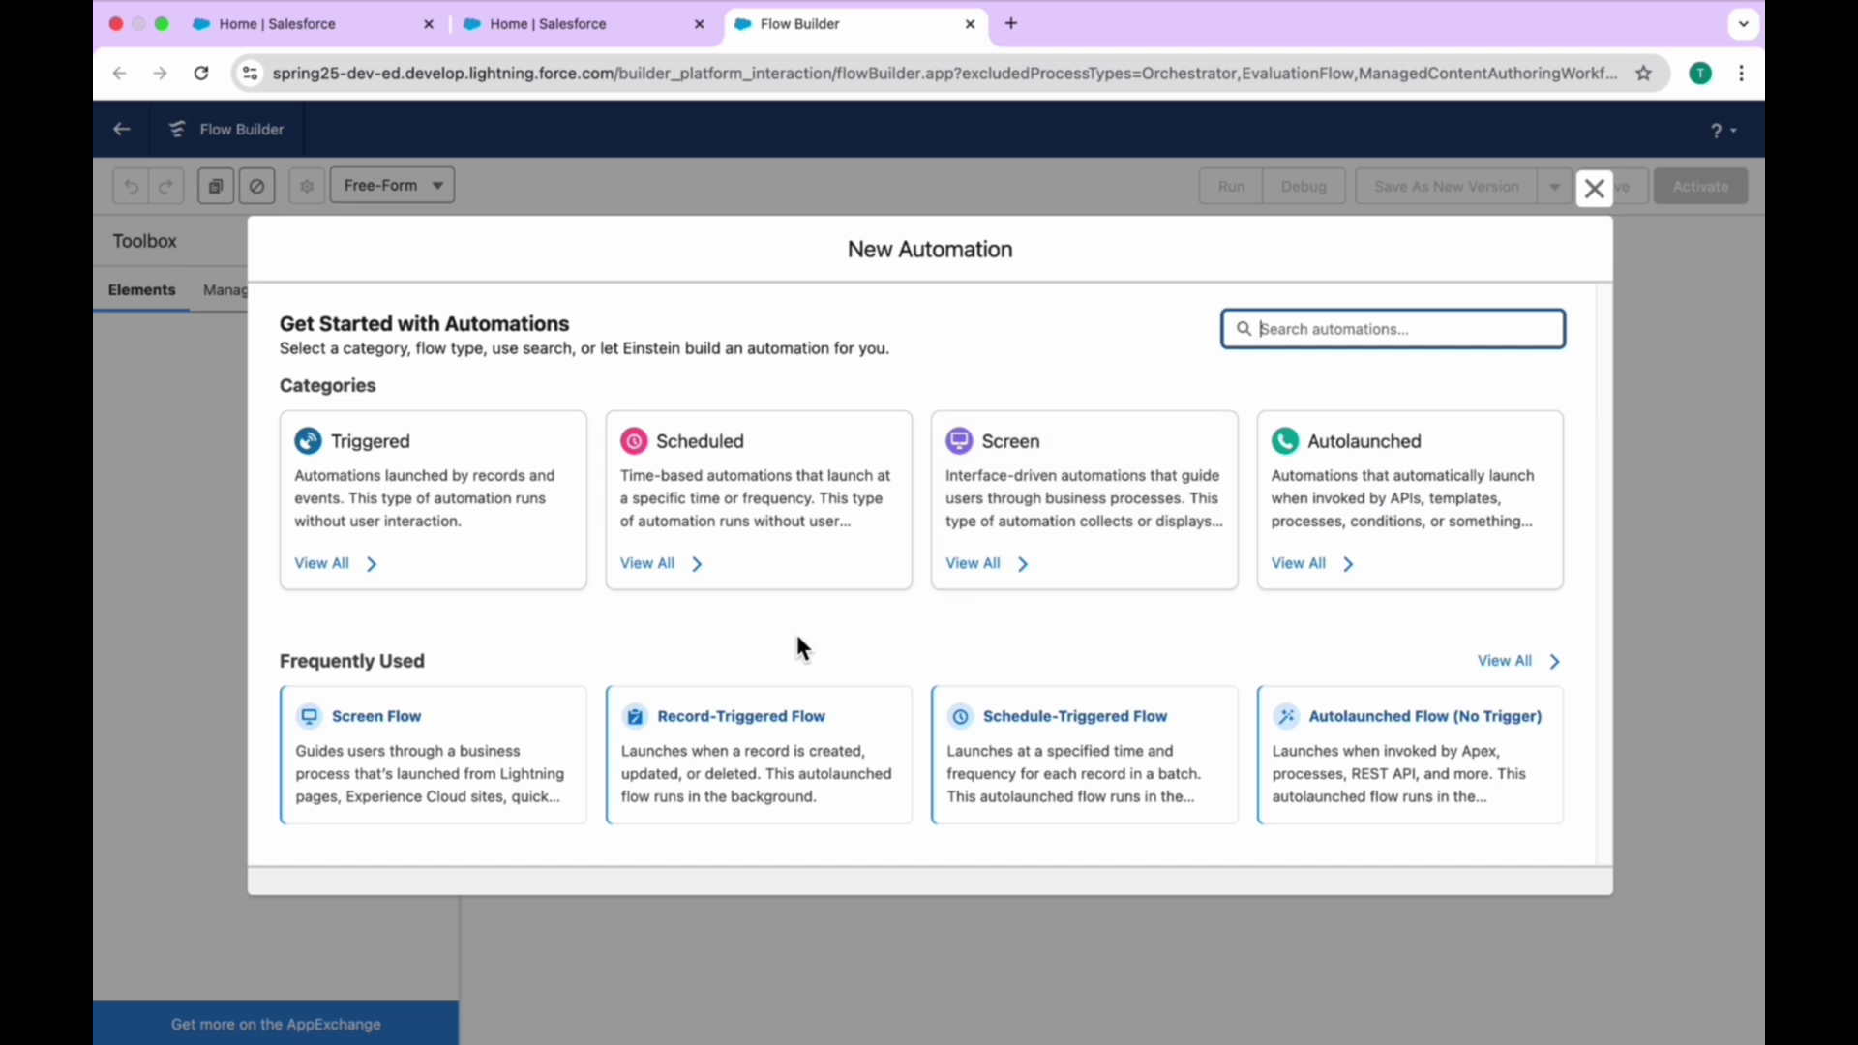
pyautogui.click(1315, 747)
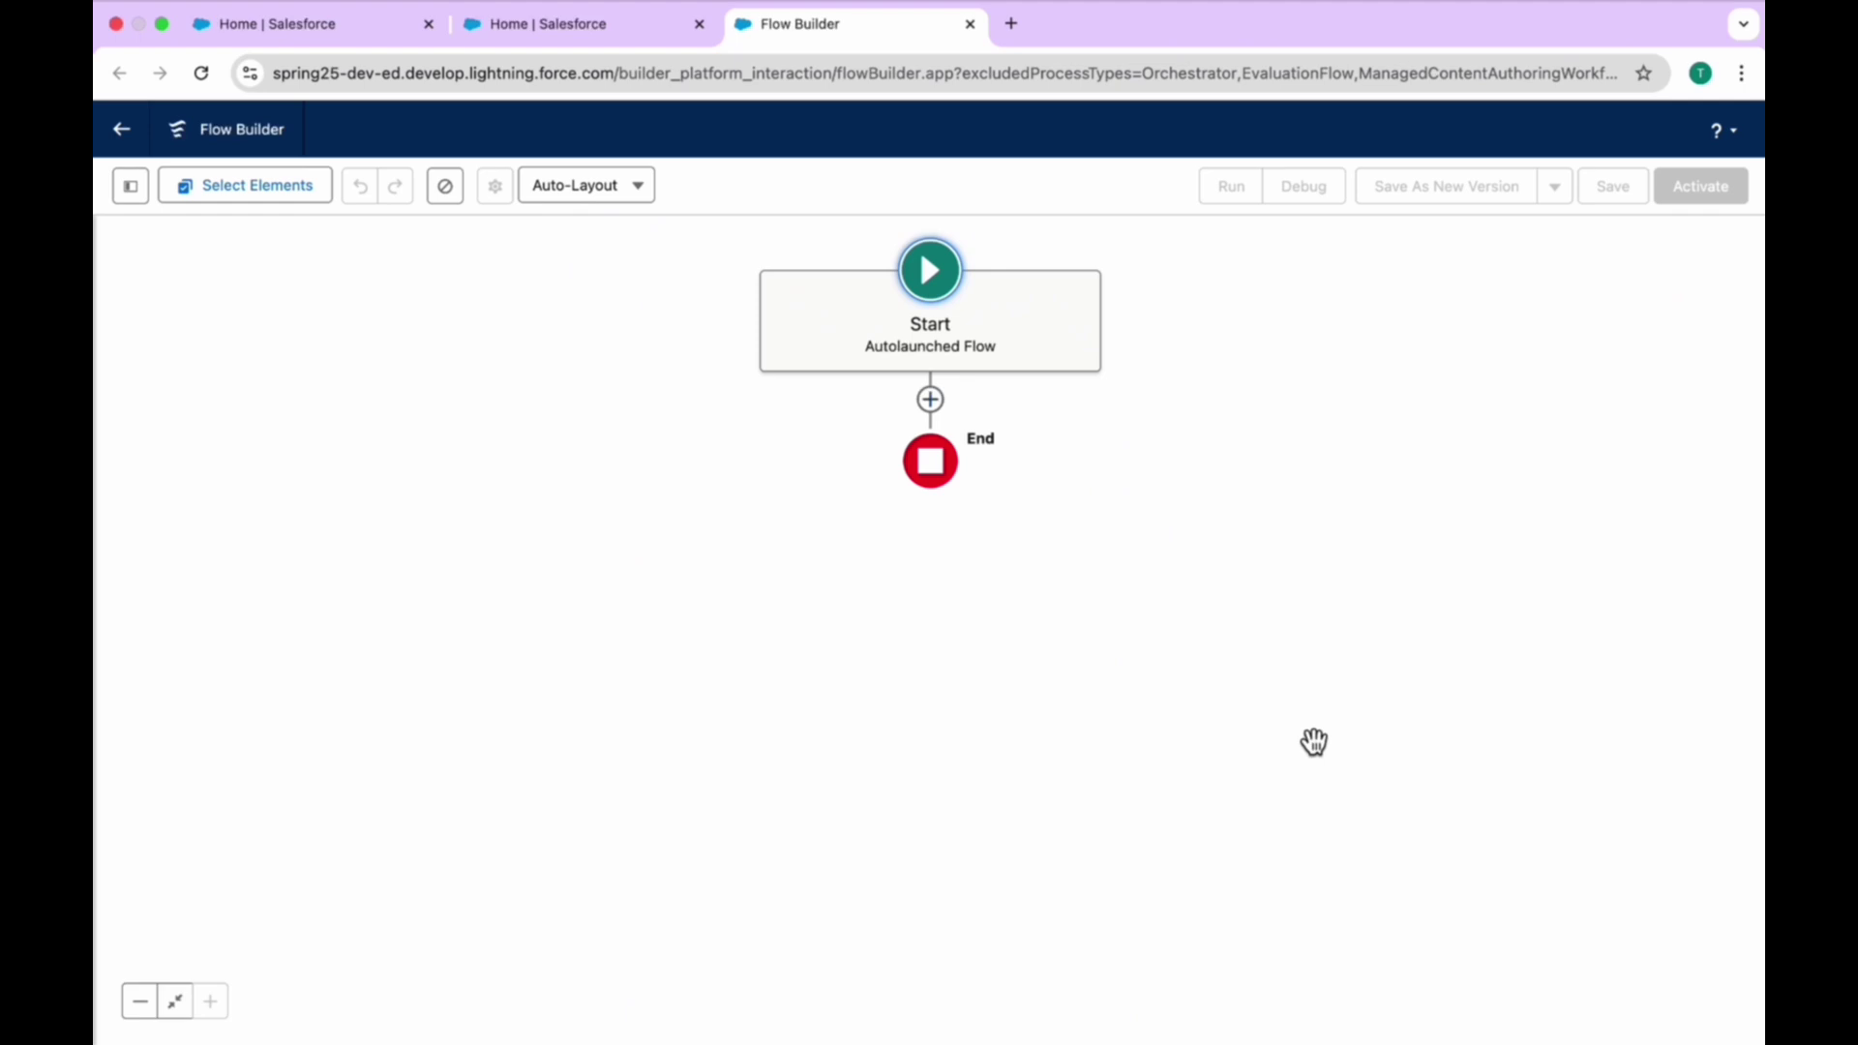
# Add a Get Records element after the flow's Start and label it GT01
pyautogui.click(930, 400)
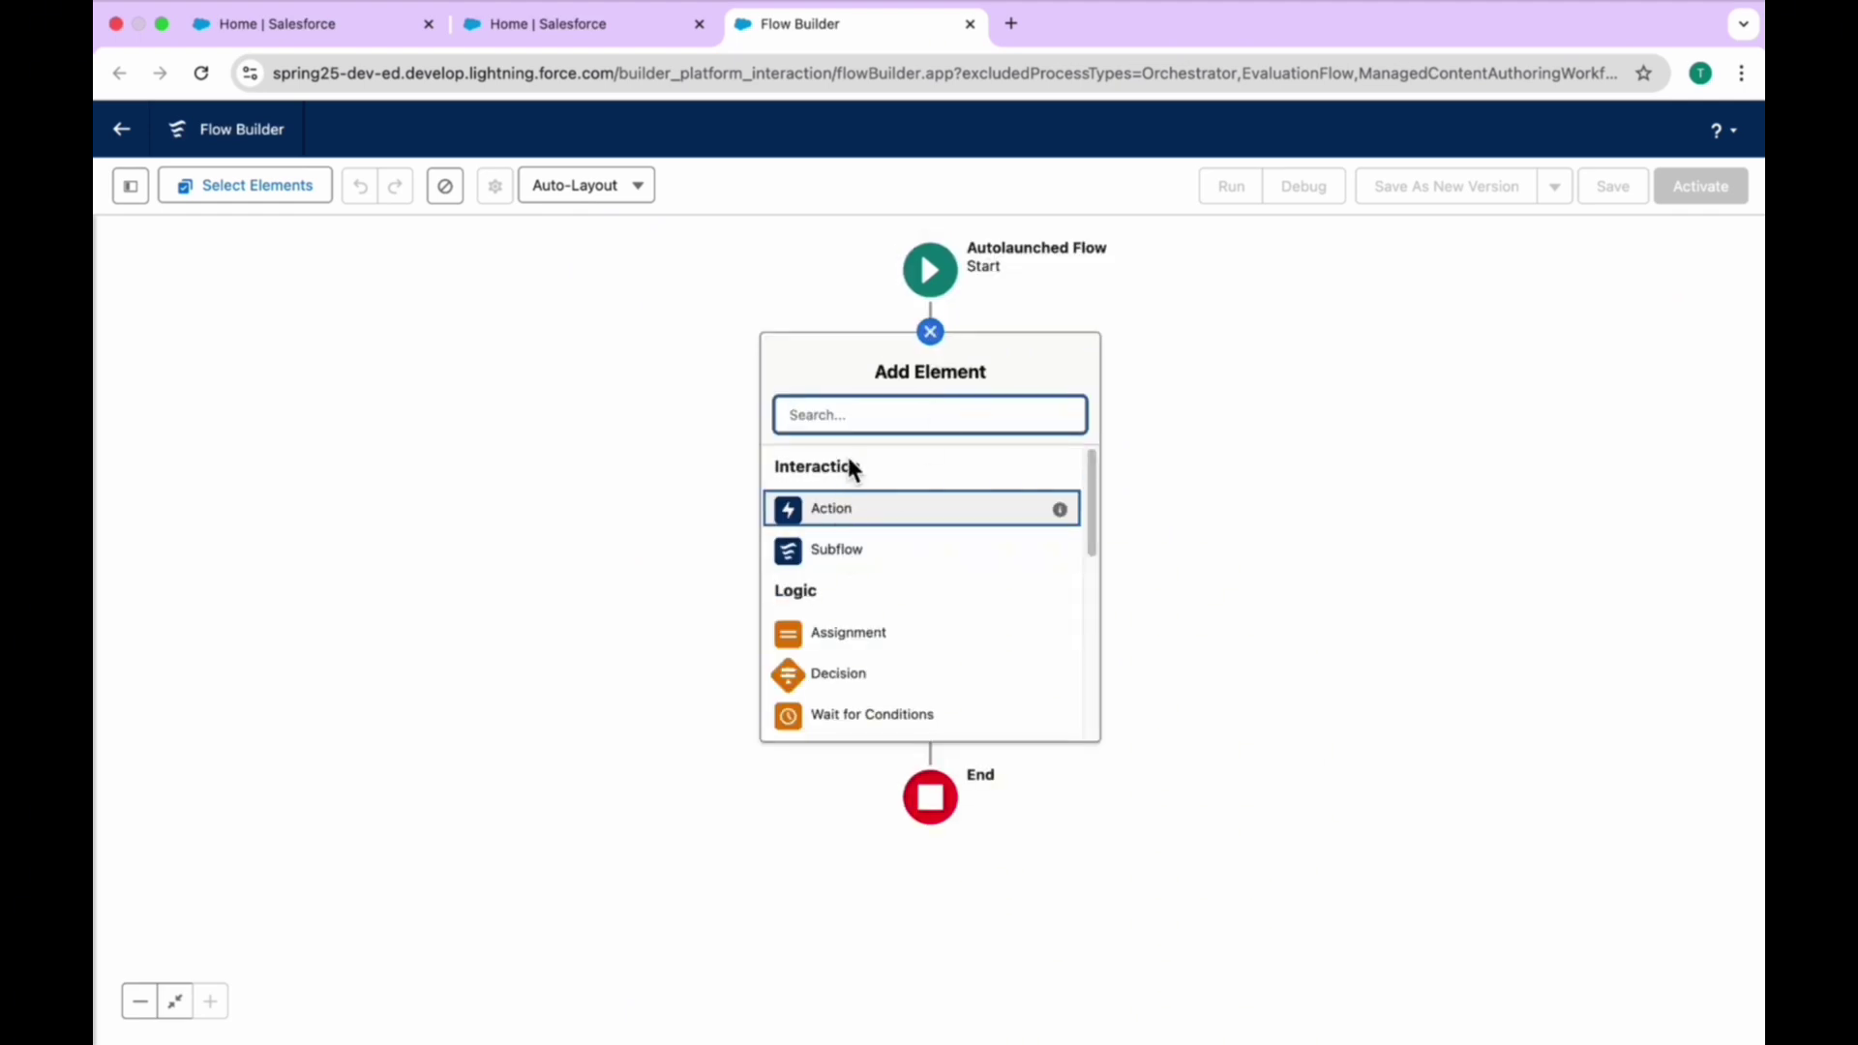
pyautogui.write('get')
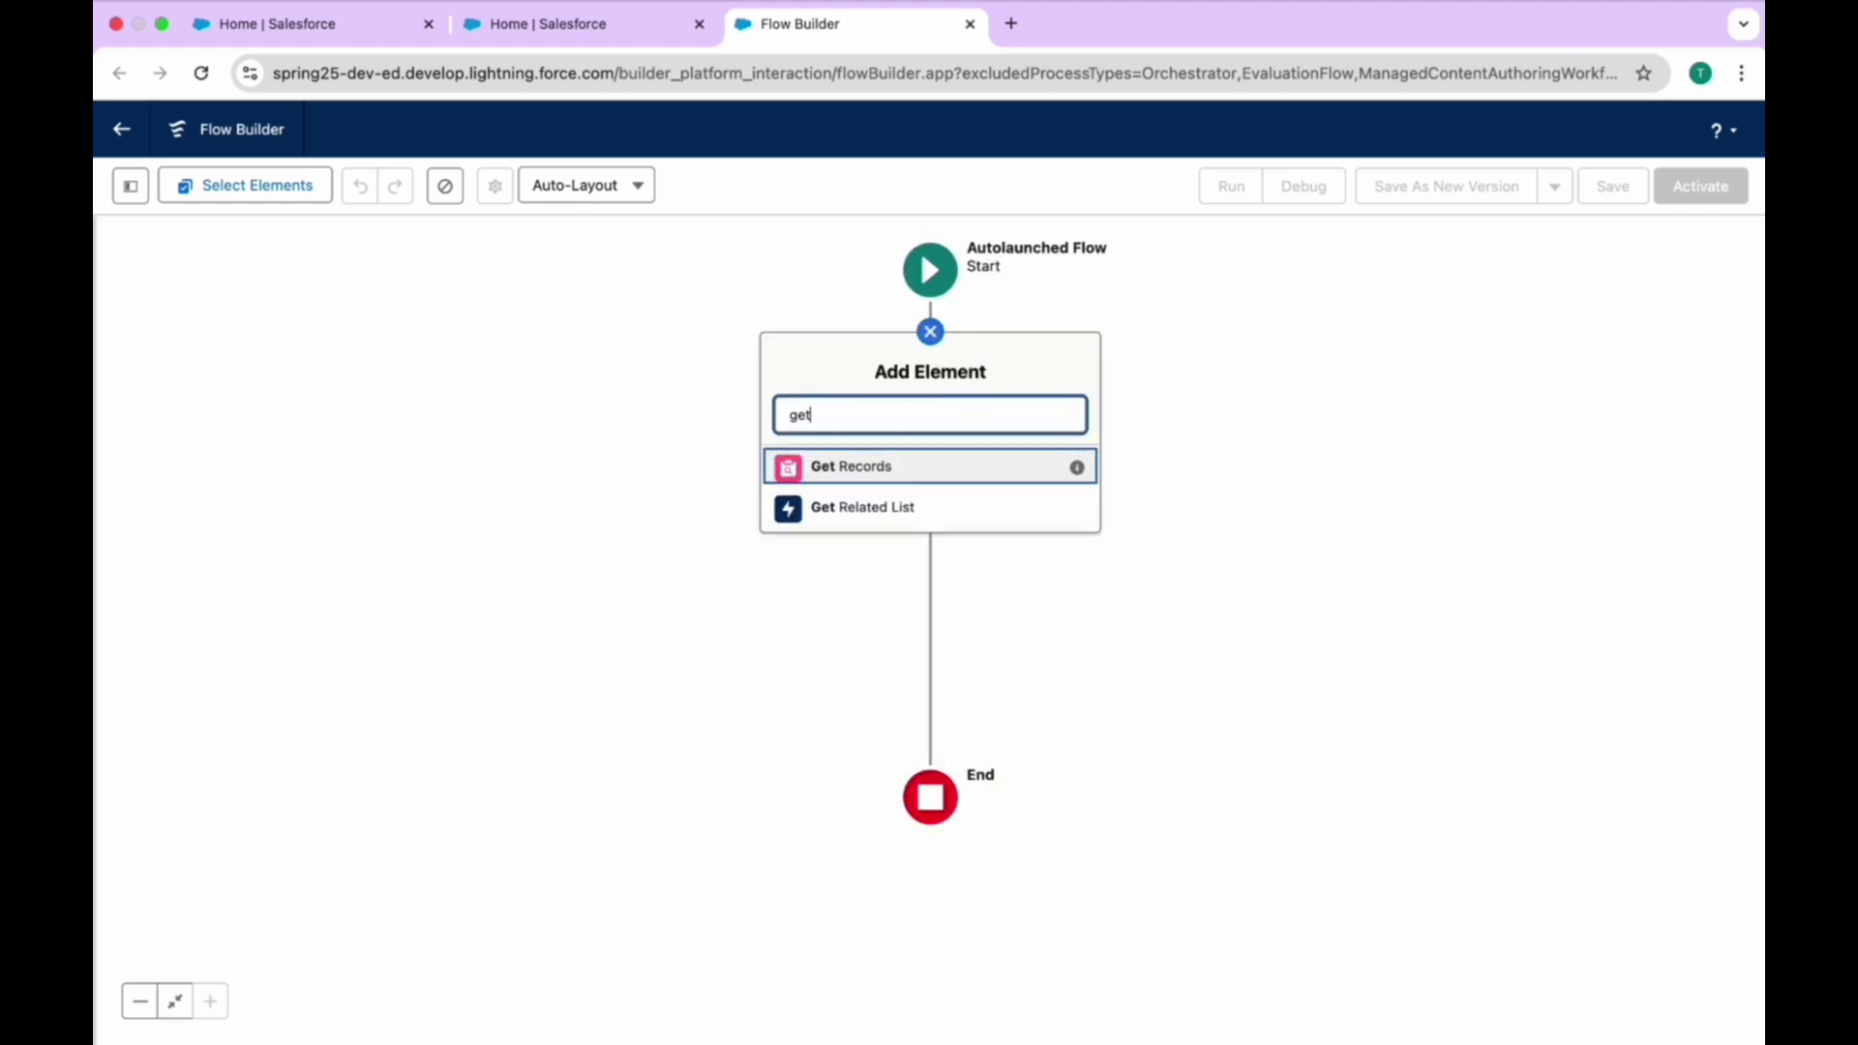
pyautogui.click(869, 464)
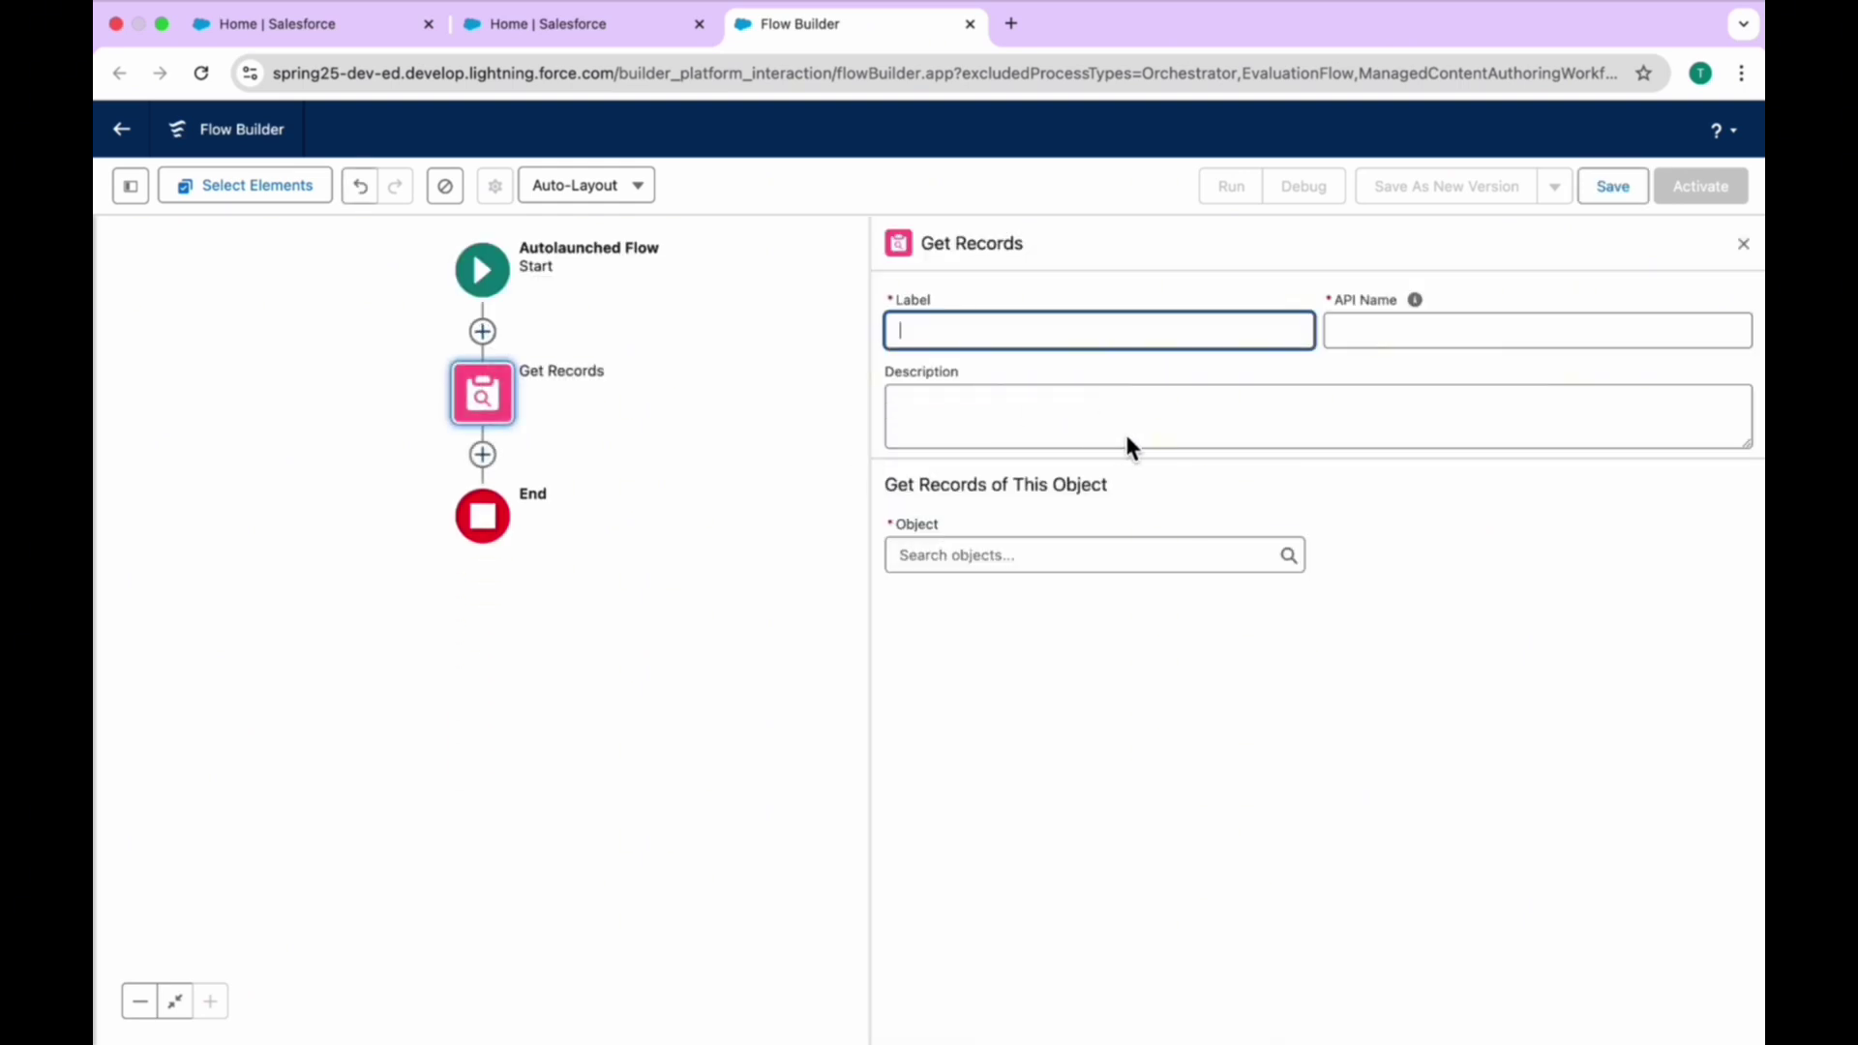
pyautogui.write('GT01')
pyautogui.press('Tab')
# Set the GT01 element's object to Opportunity and choose AccountId as the filter condition's field
pyautogui.click(1016, 556)
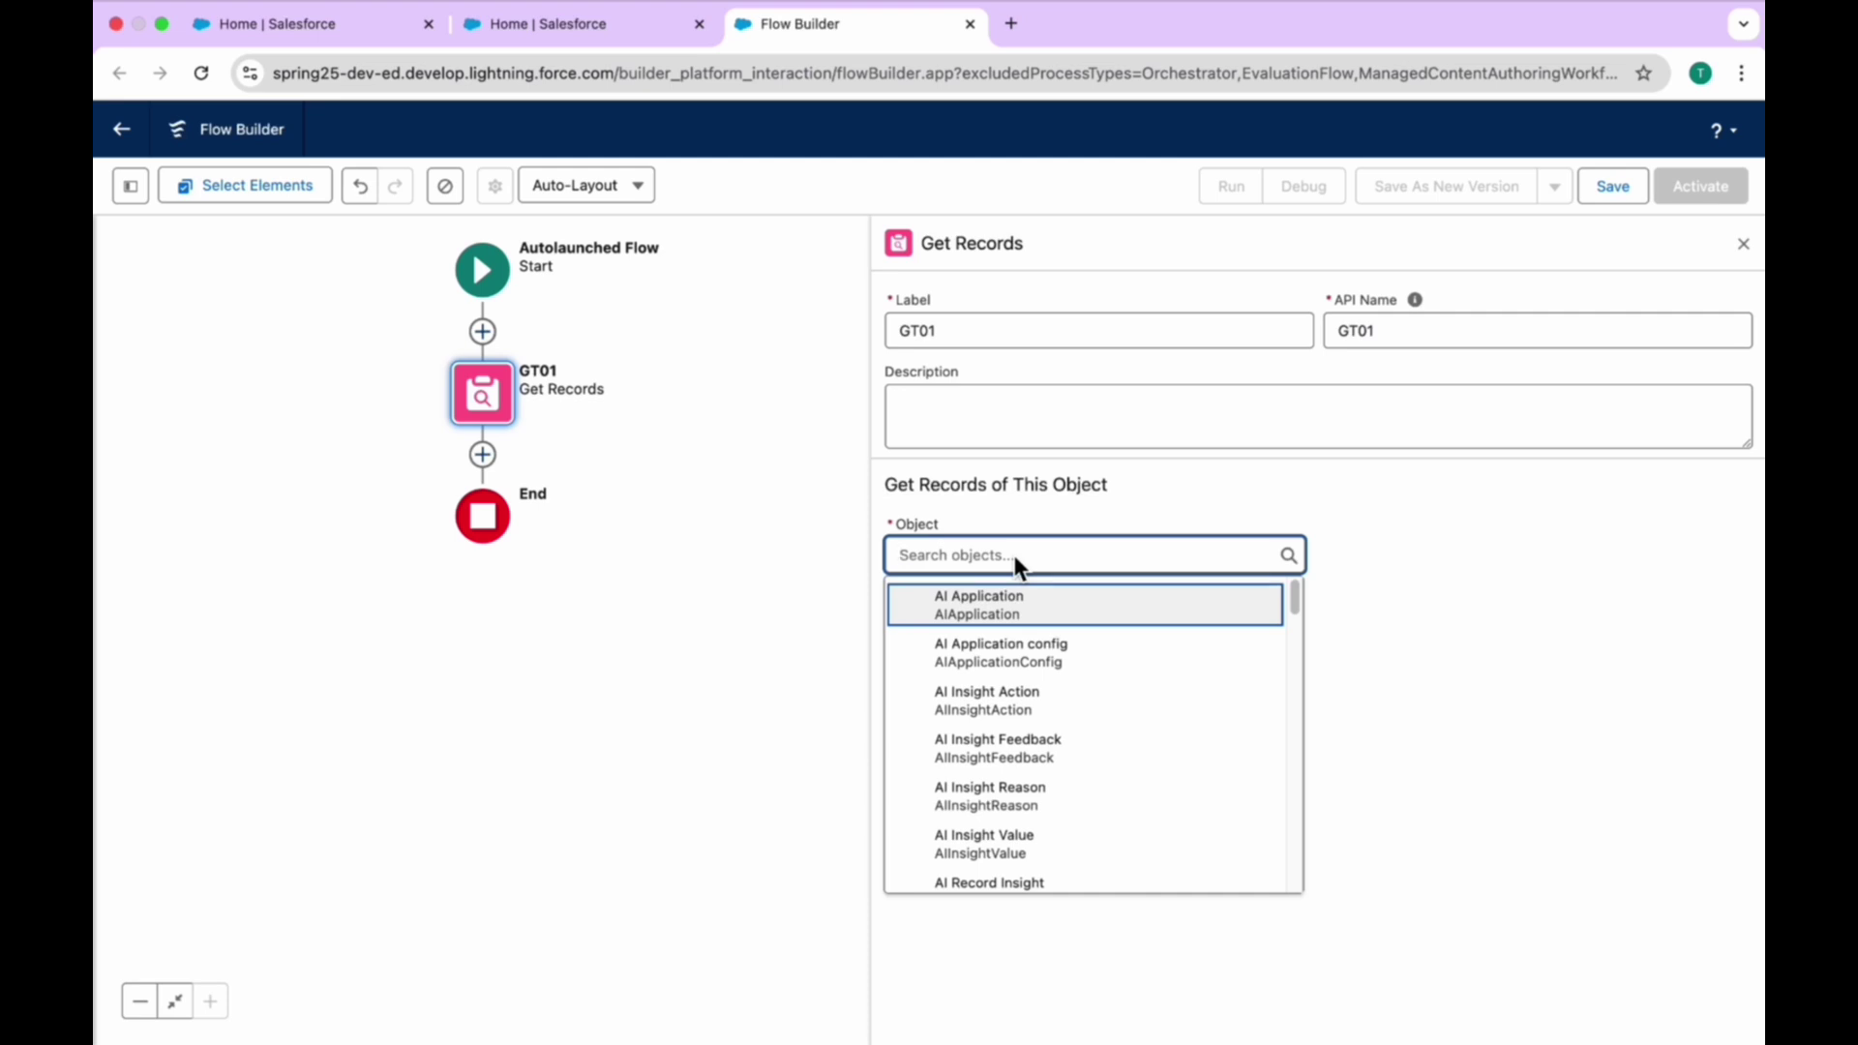
pyautogui.write('Opp')
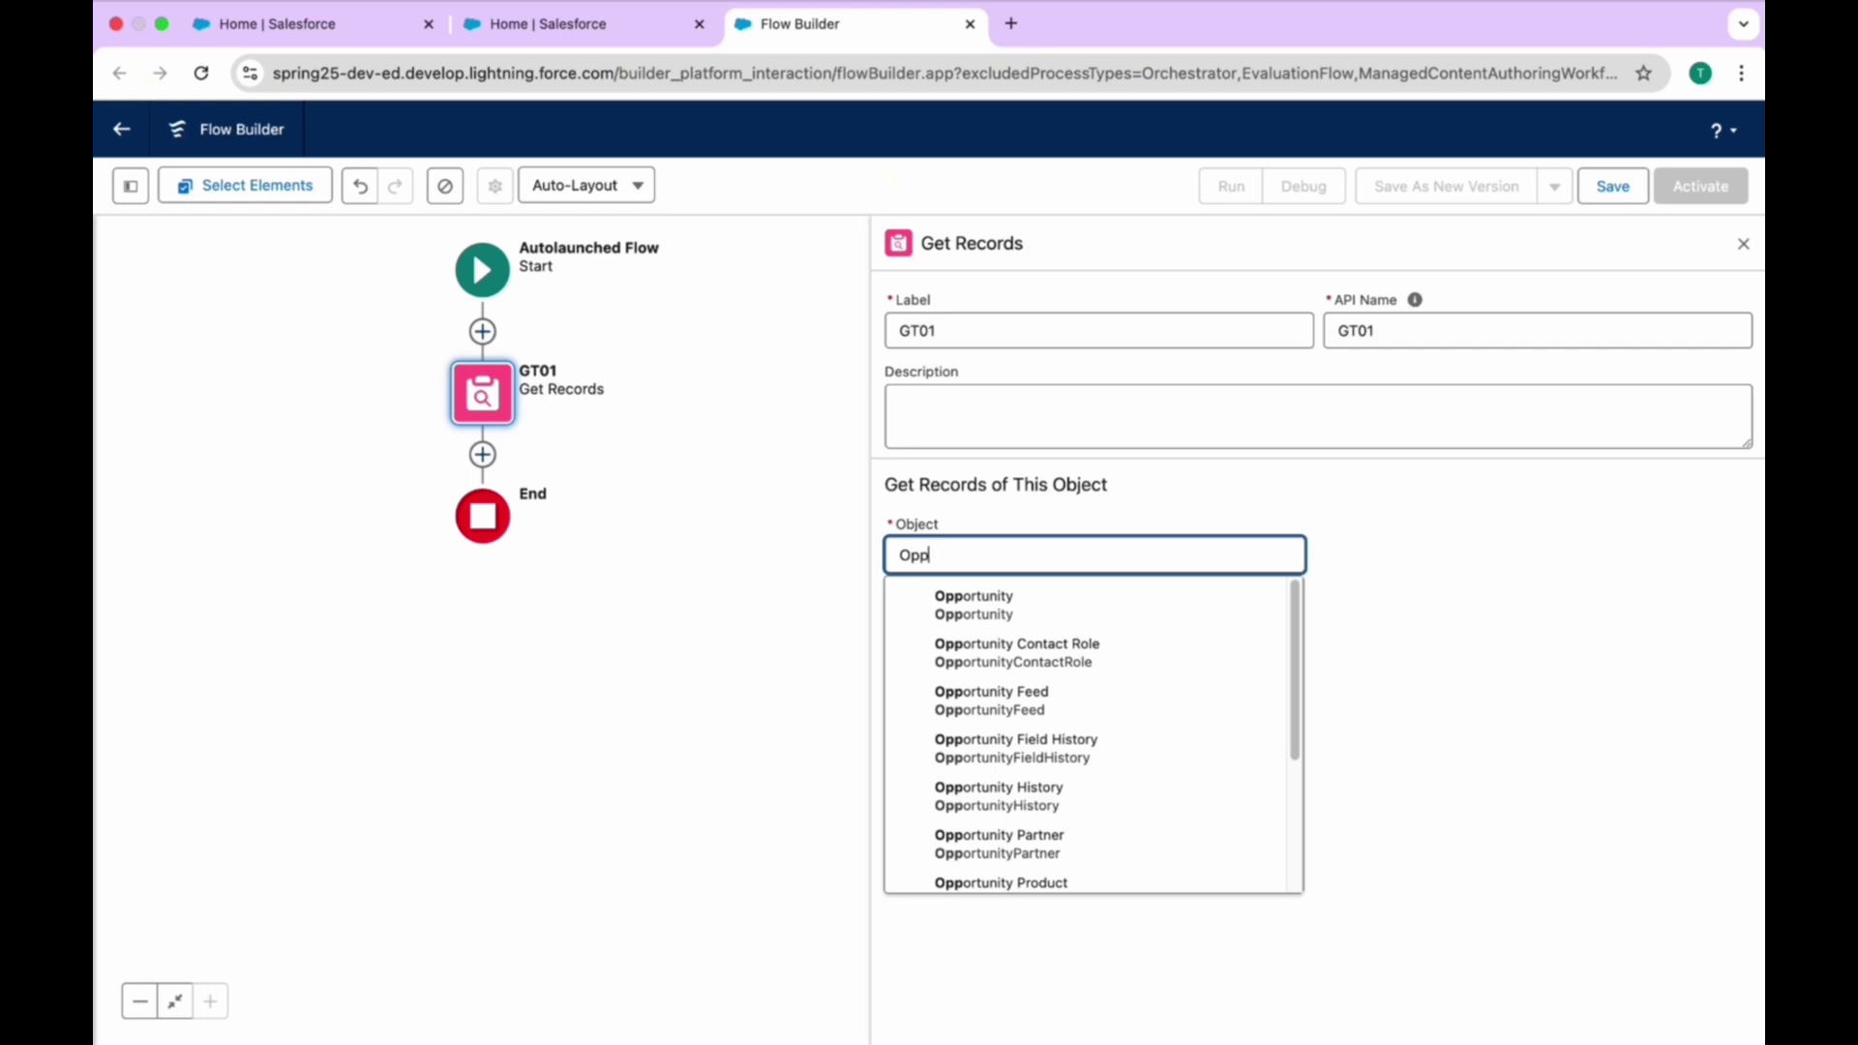
pyautogui.click(1030, 610)
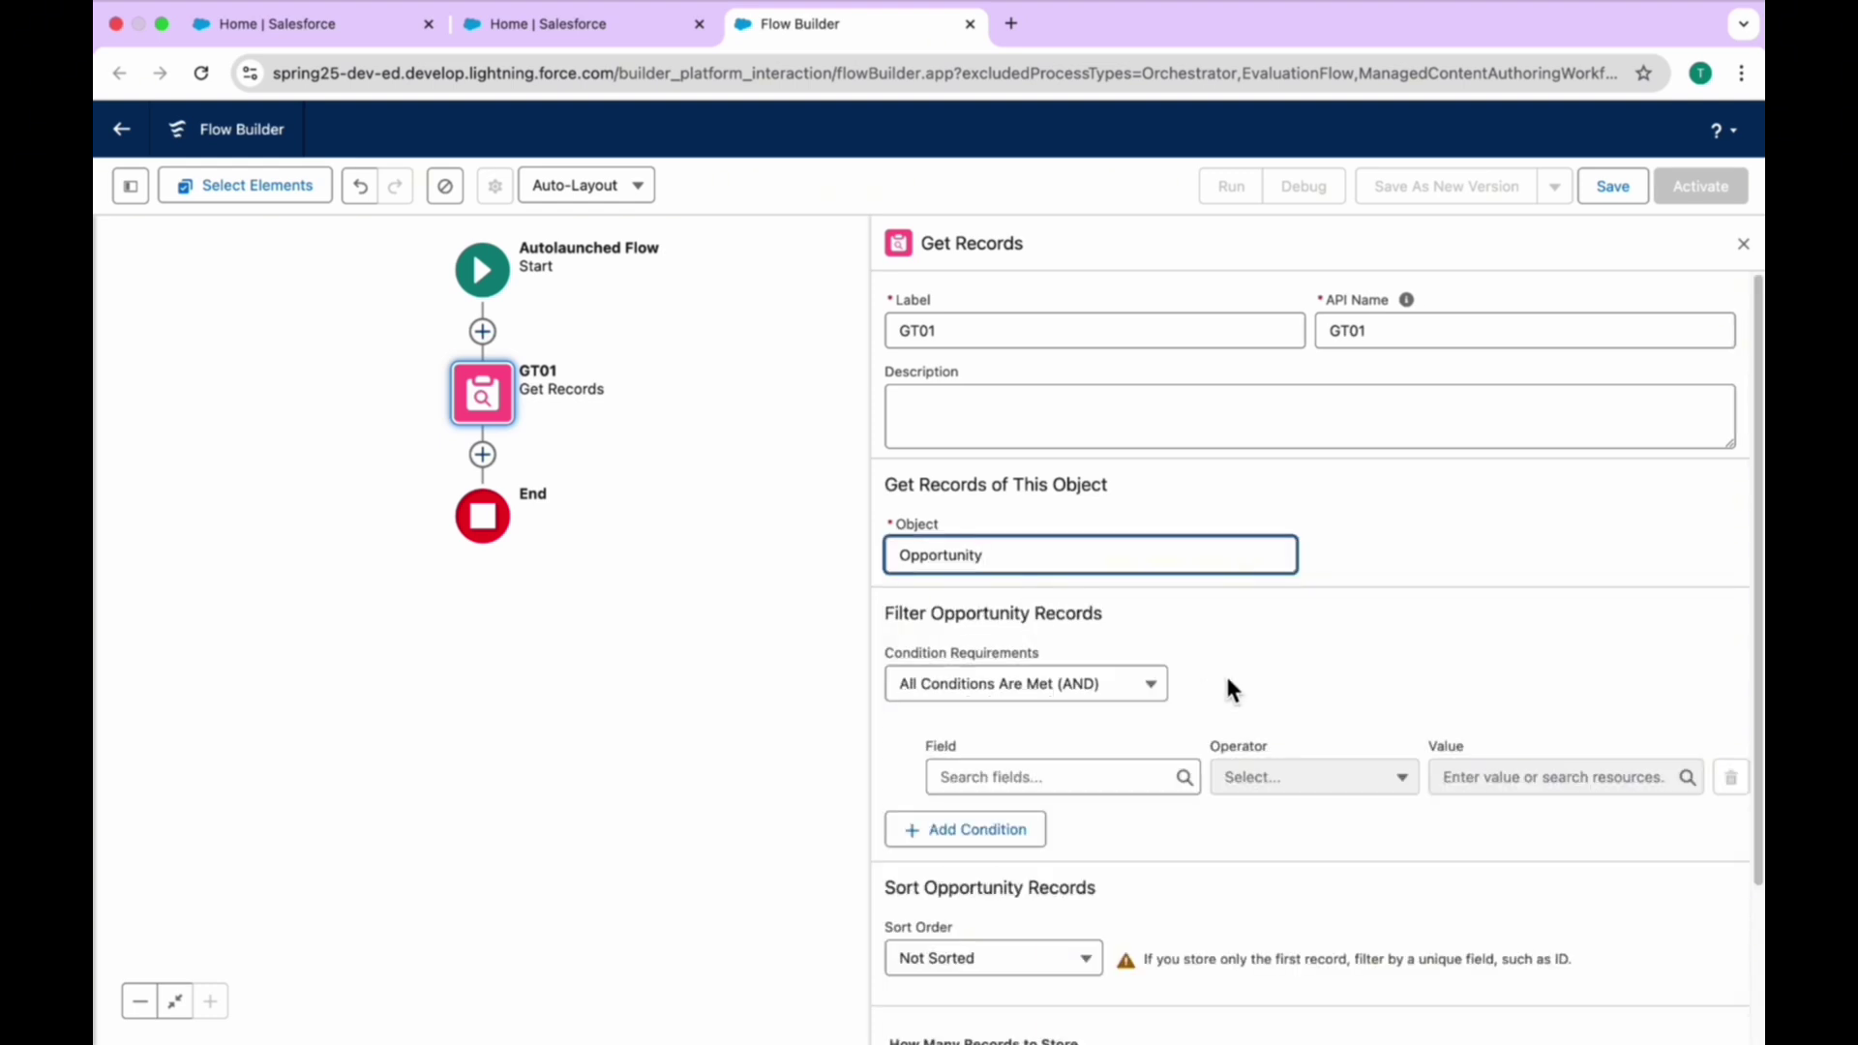
pyautogui.click(1021, 779)
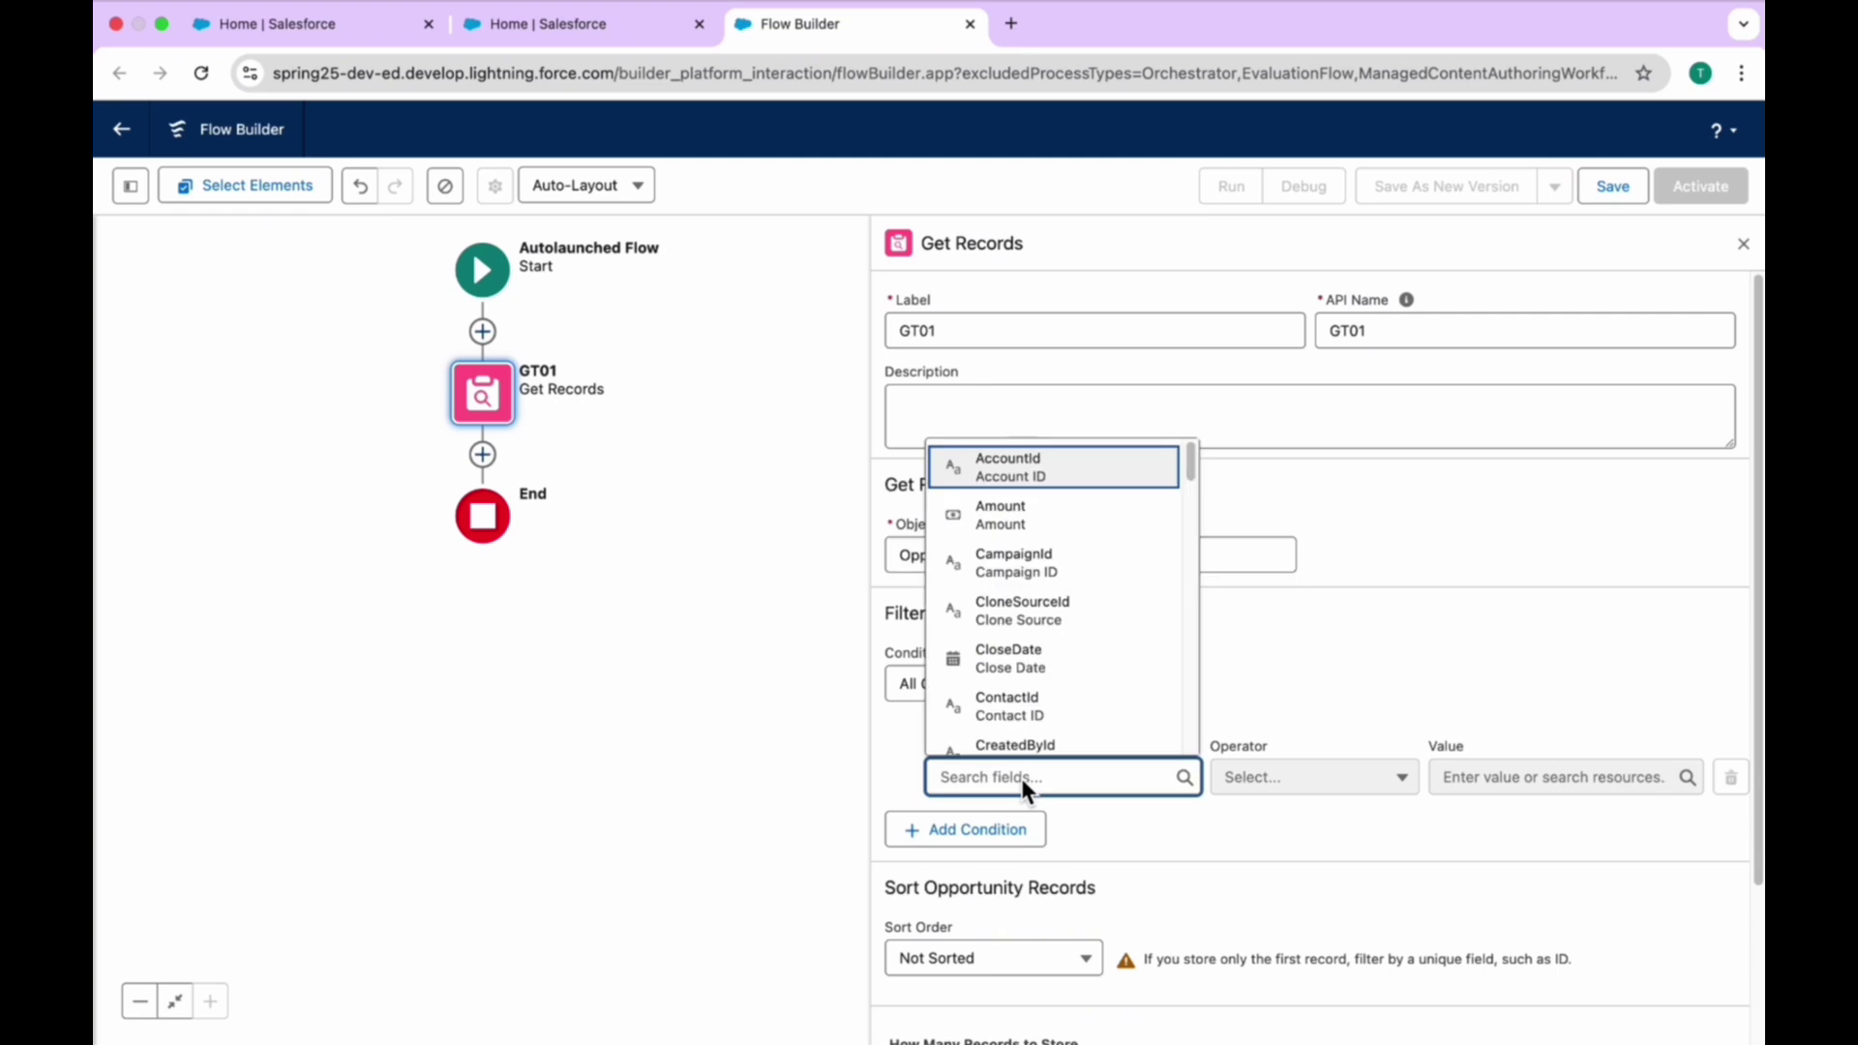
pyautogui.click(1027, 462)
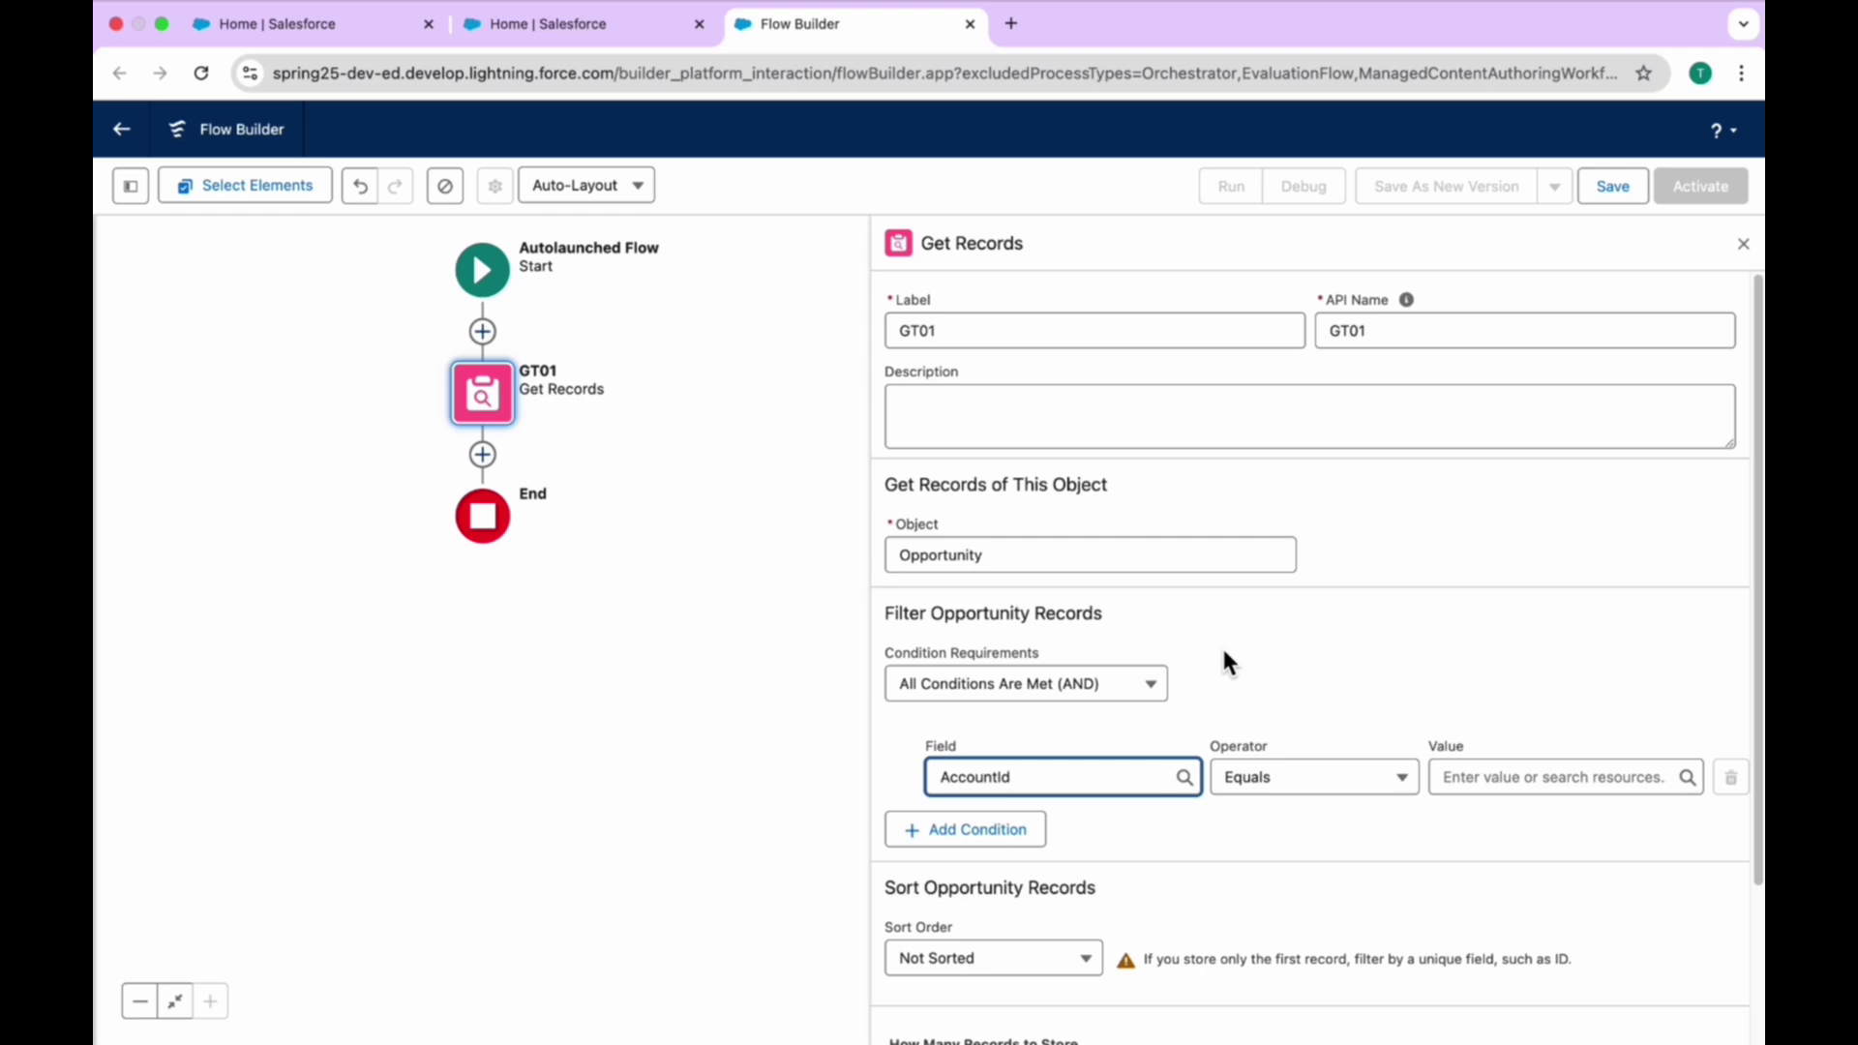
# Create a new variable resource with the API name AccountID for the AccountId condition's value
pyautogui.click(1515, 775)
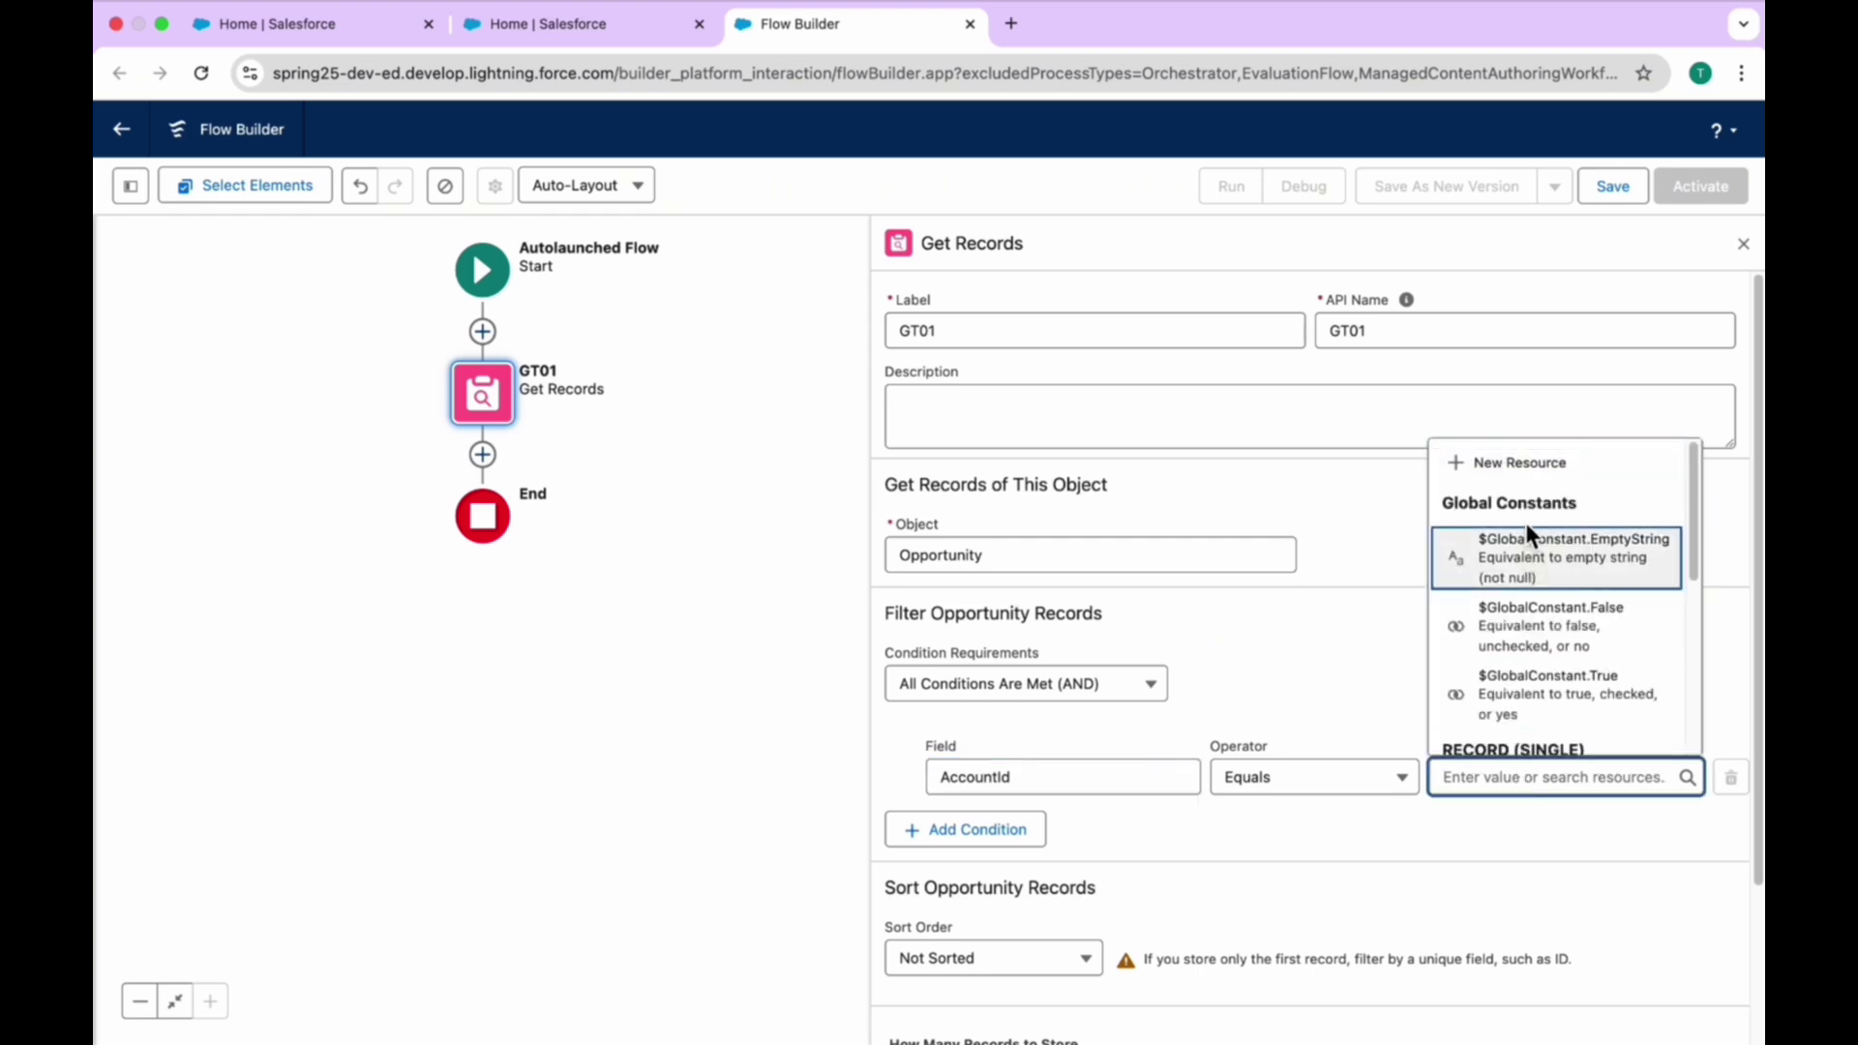
pyautogui.click(1524, 462)
pyautogui.click(706, 488)
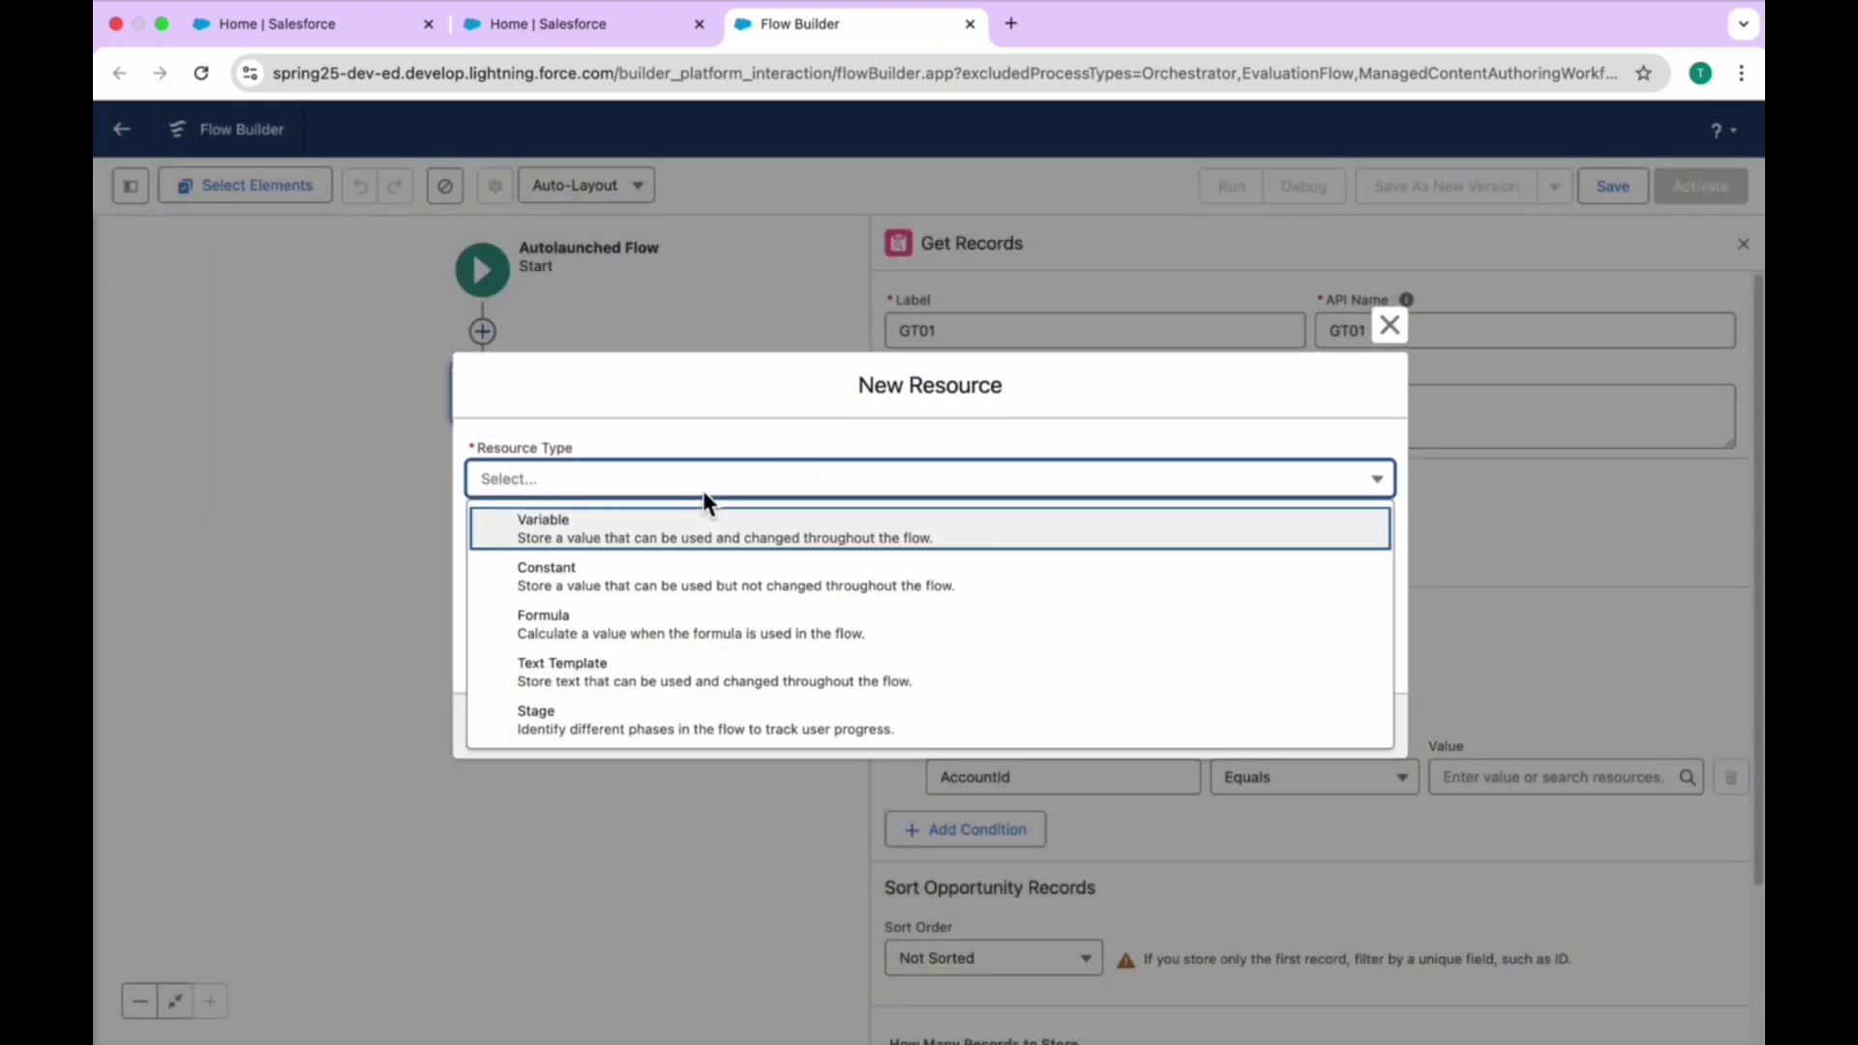
pyautogui.click(635, 542)
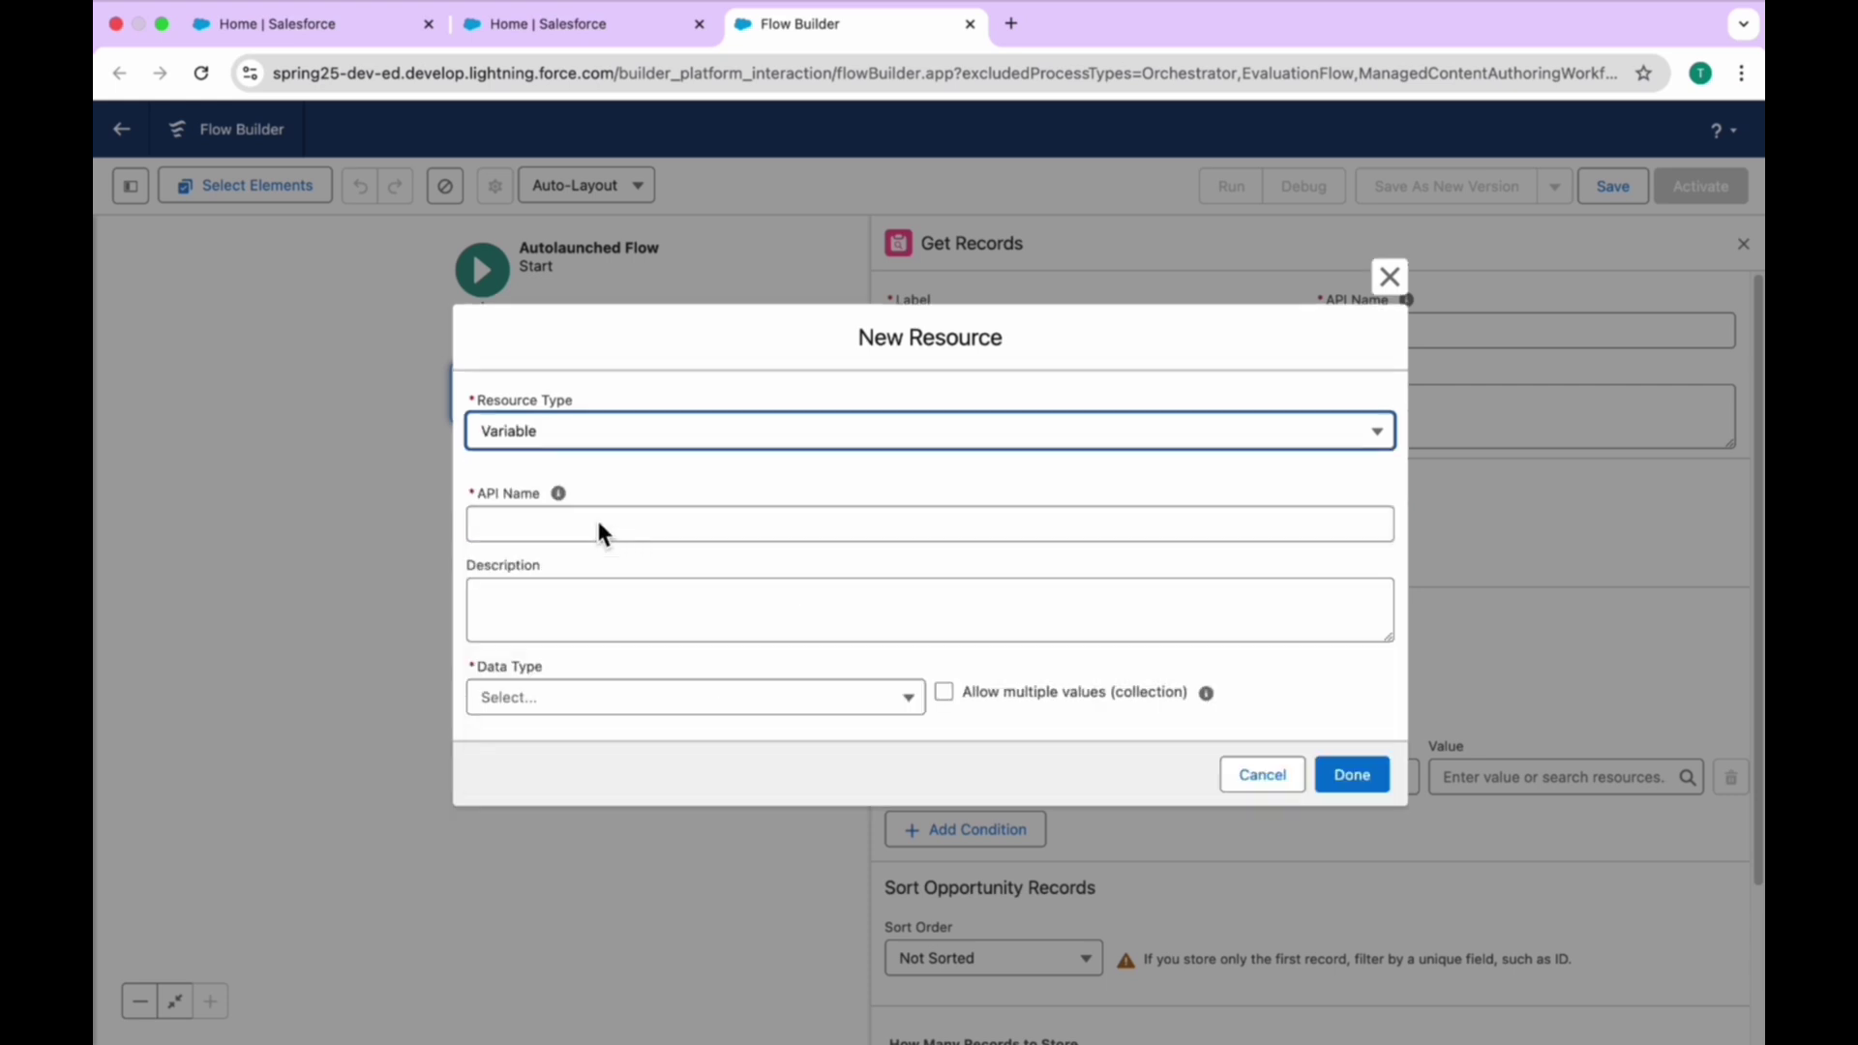
pyautogui.click(598, 523)
pyautogui.write('Acco')
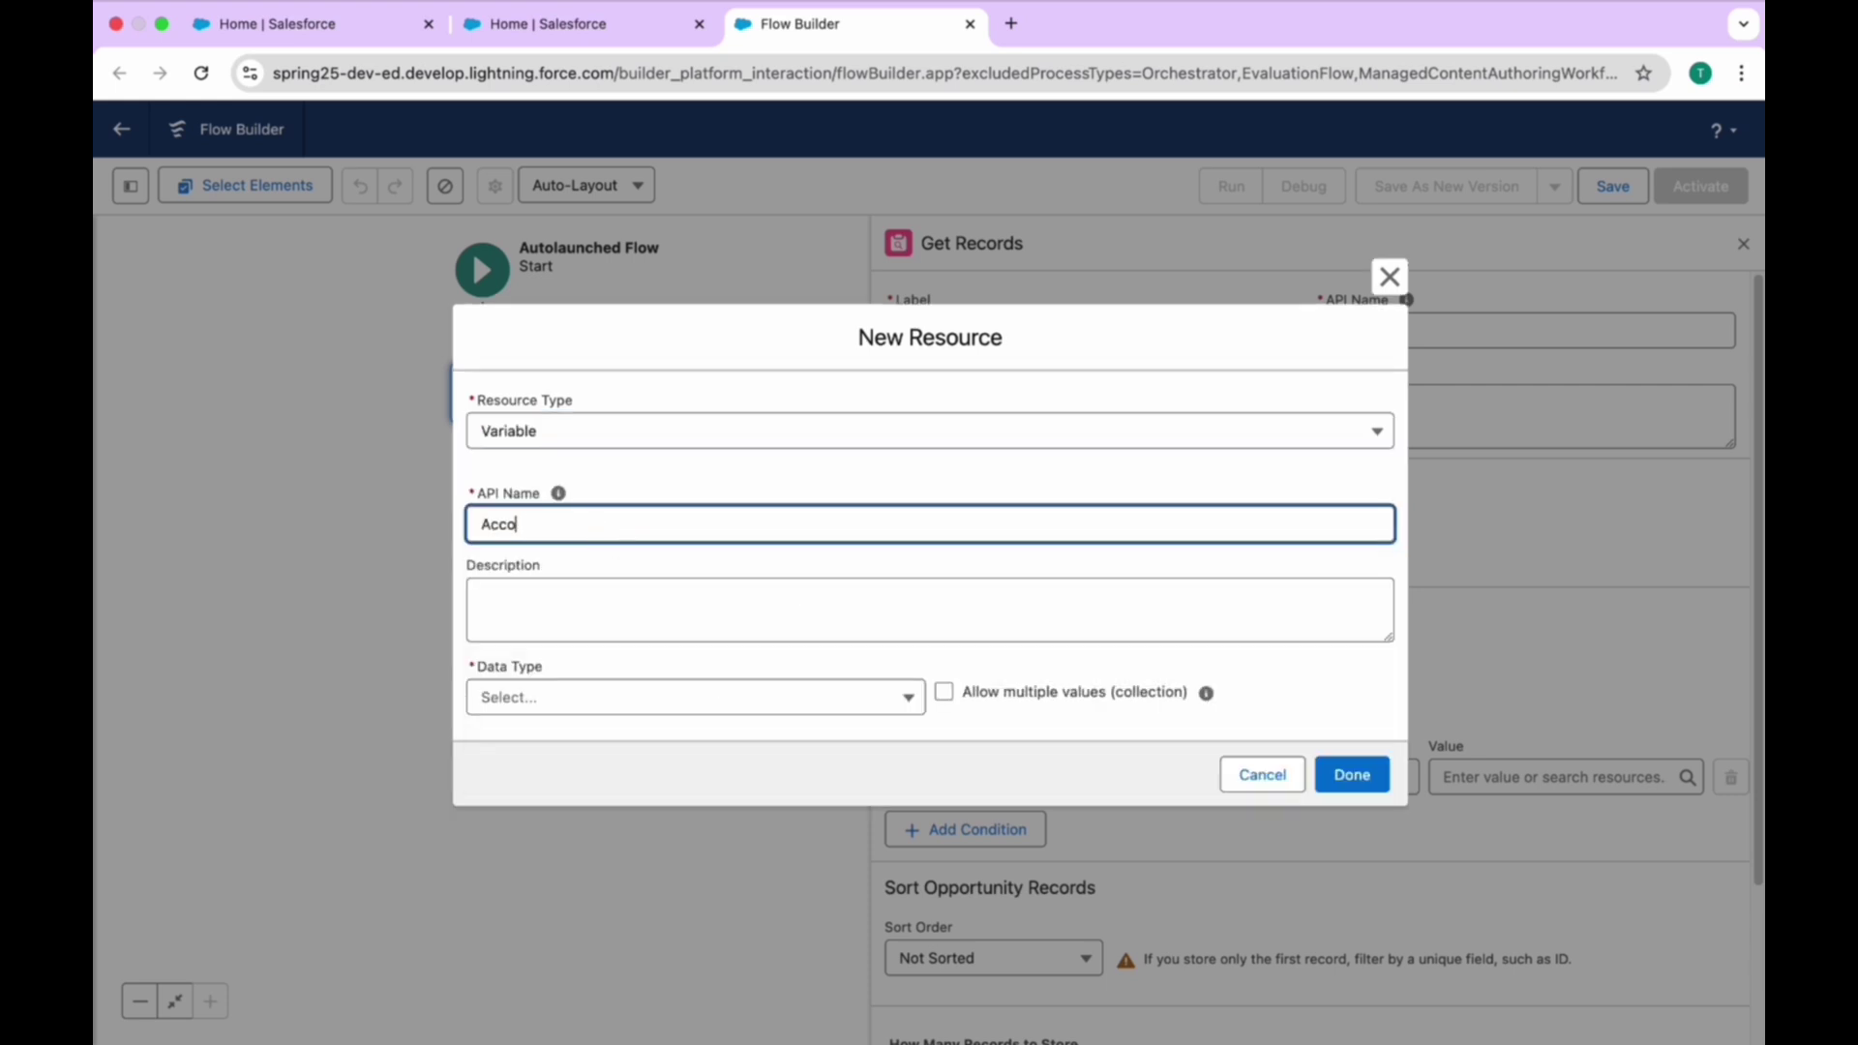
pyautogui.write('untID')
pyautogui.press('Tab')
# Give the AccountID variable the Text data type, make it available for input, and finish creating it
pyautogui.click(563, 696)
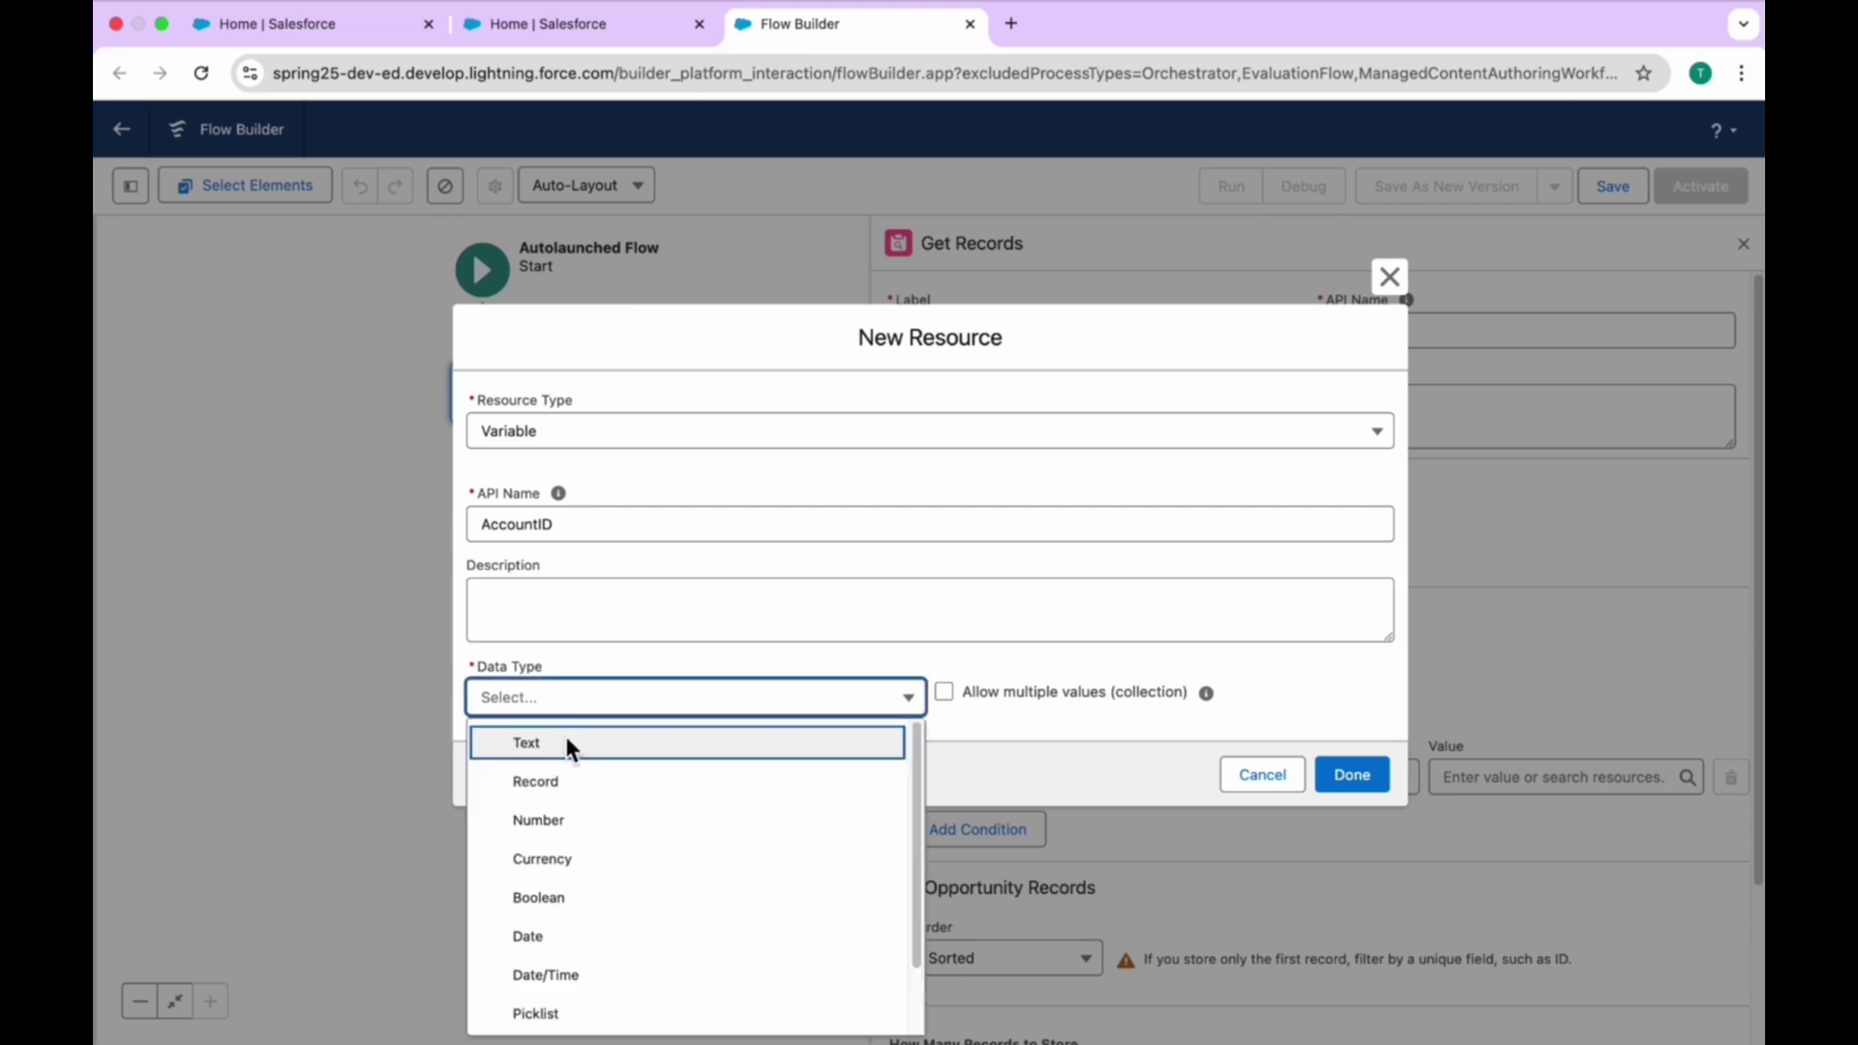
pyautogui.click(565, 743)
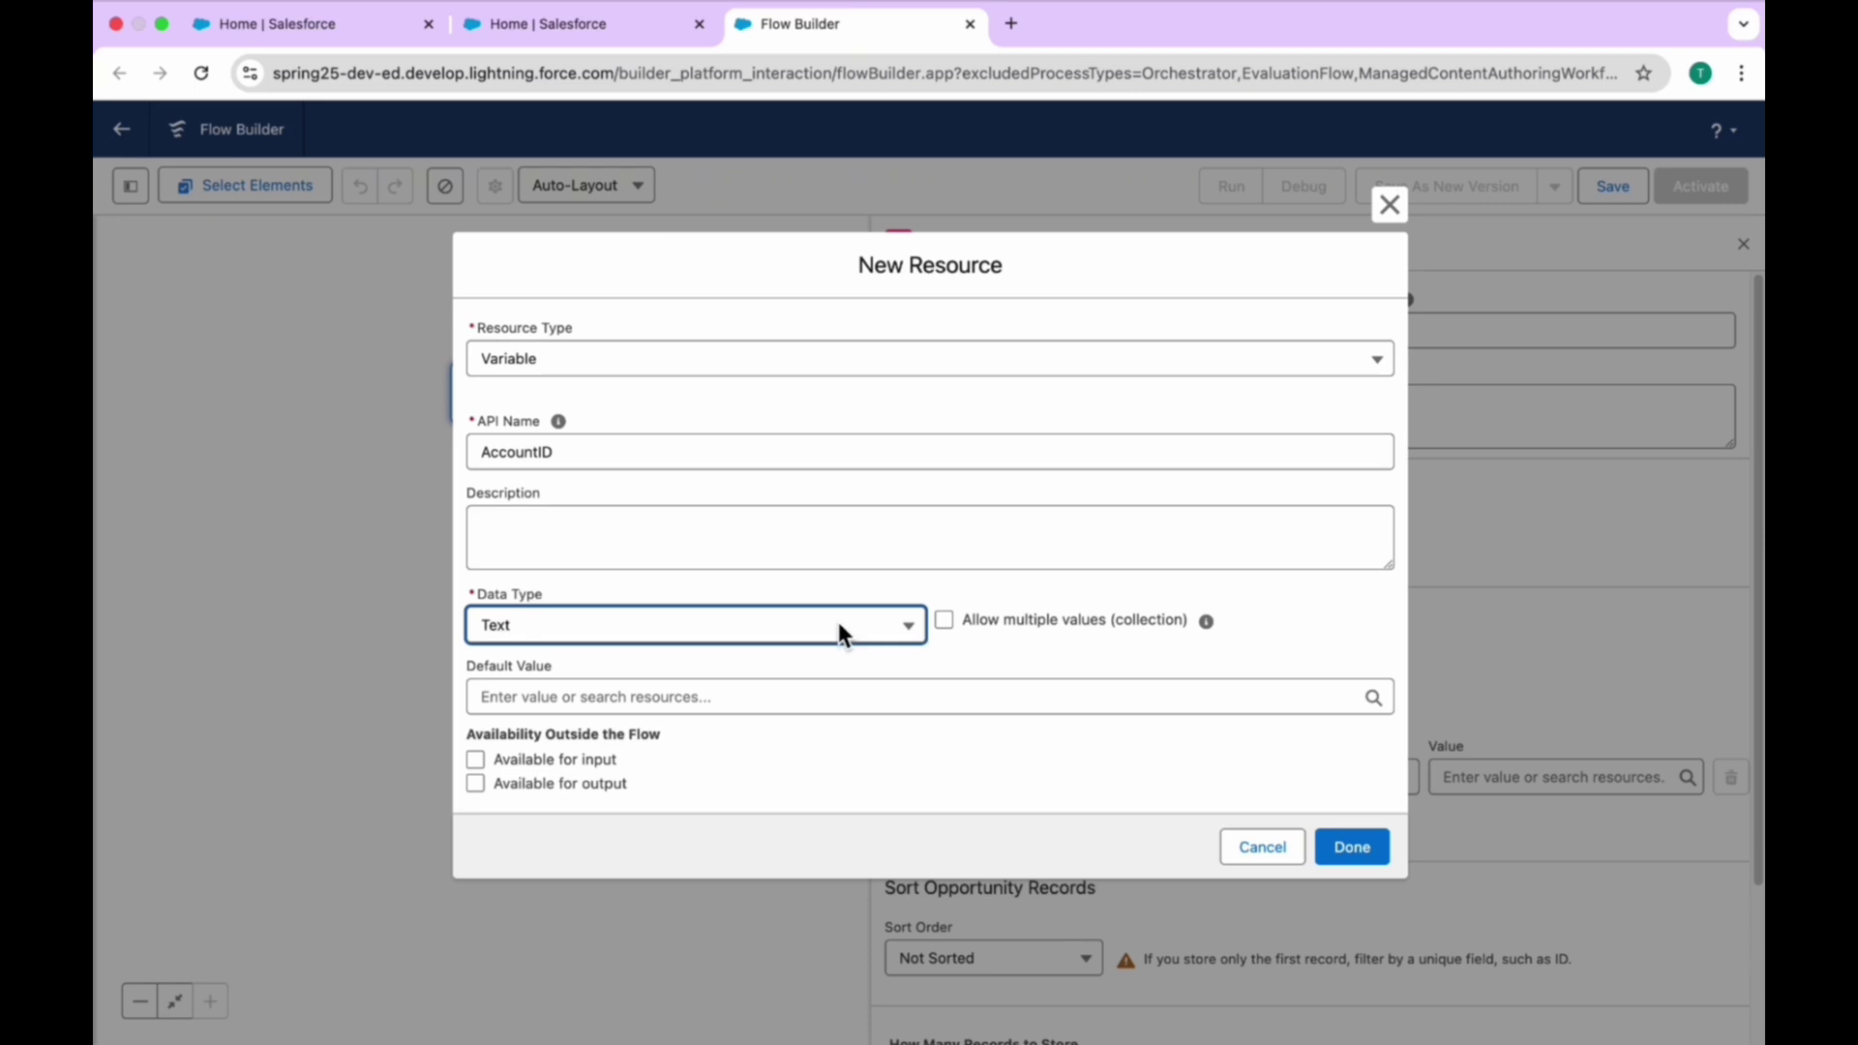
pyautogui.click(477, 759)
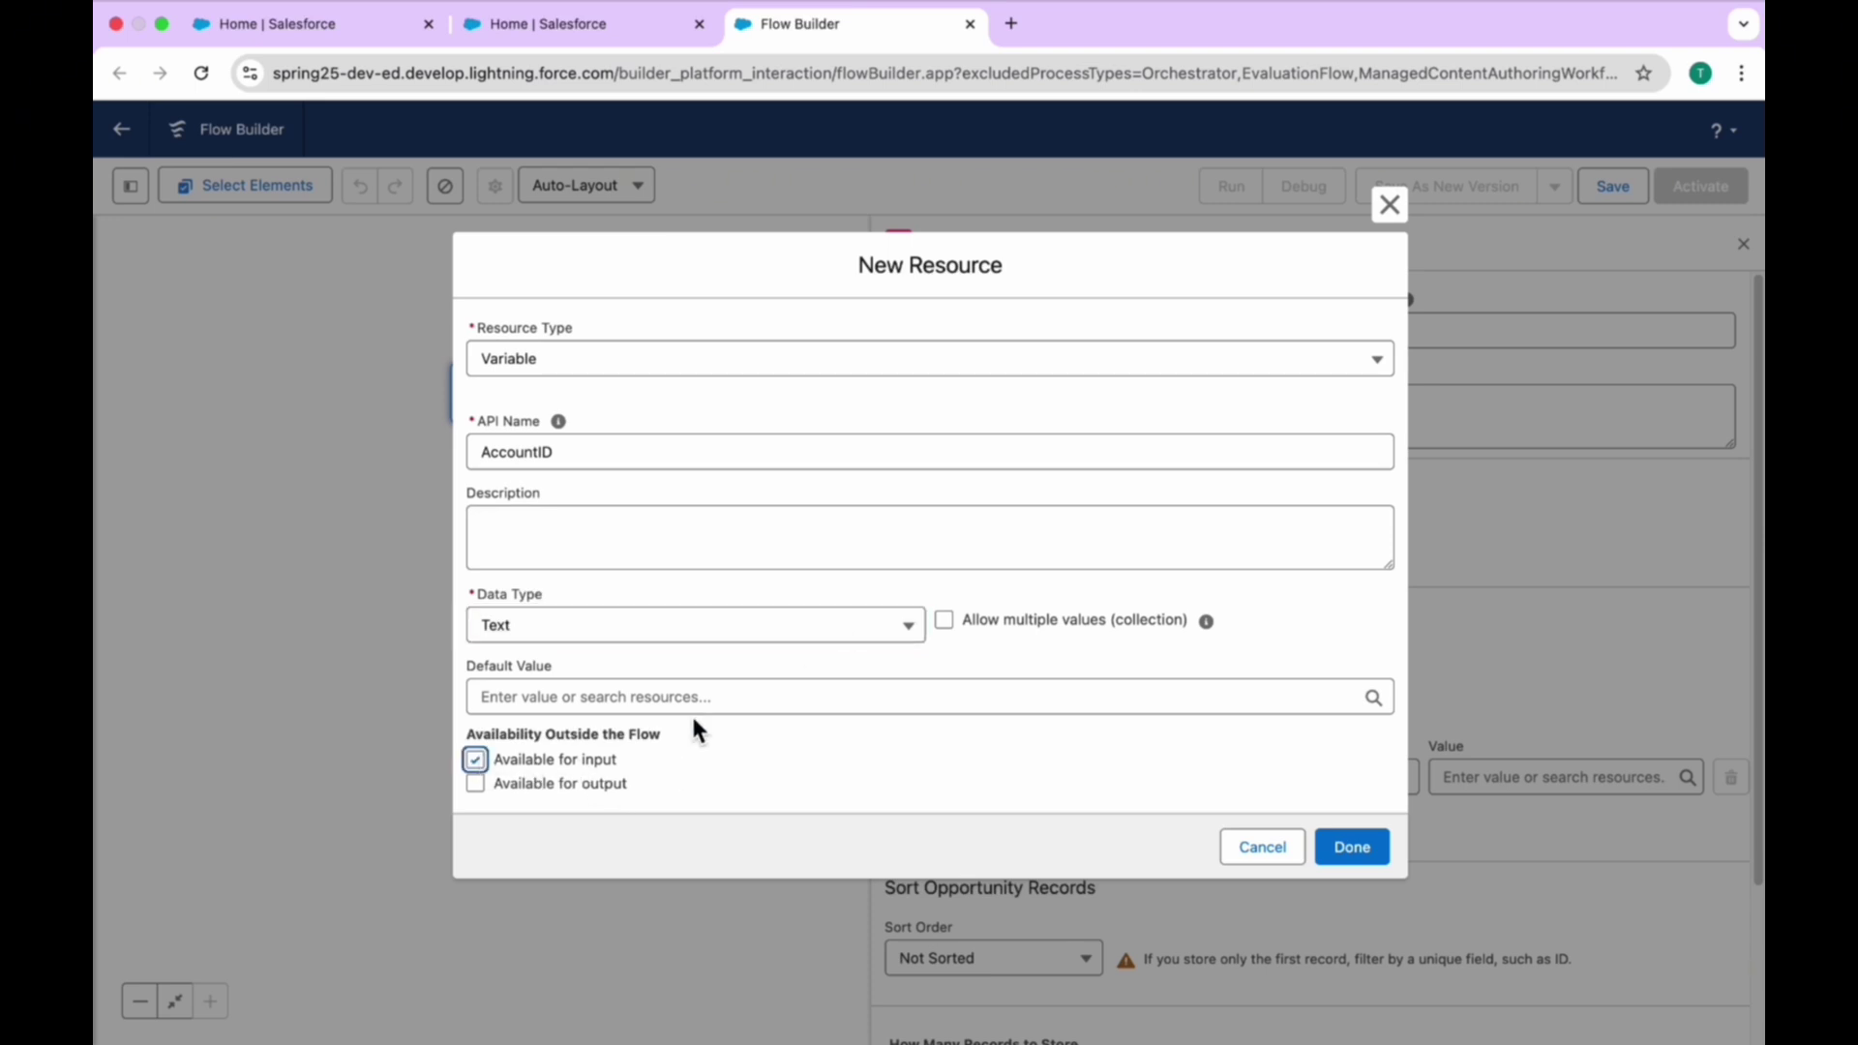
pyautogui.click(1370, 846)
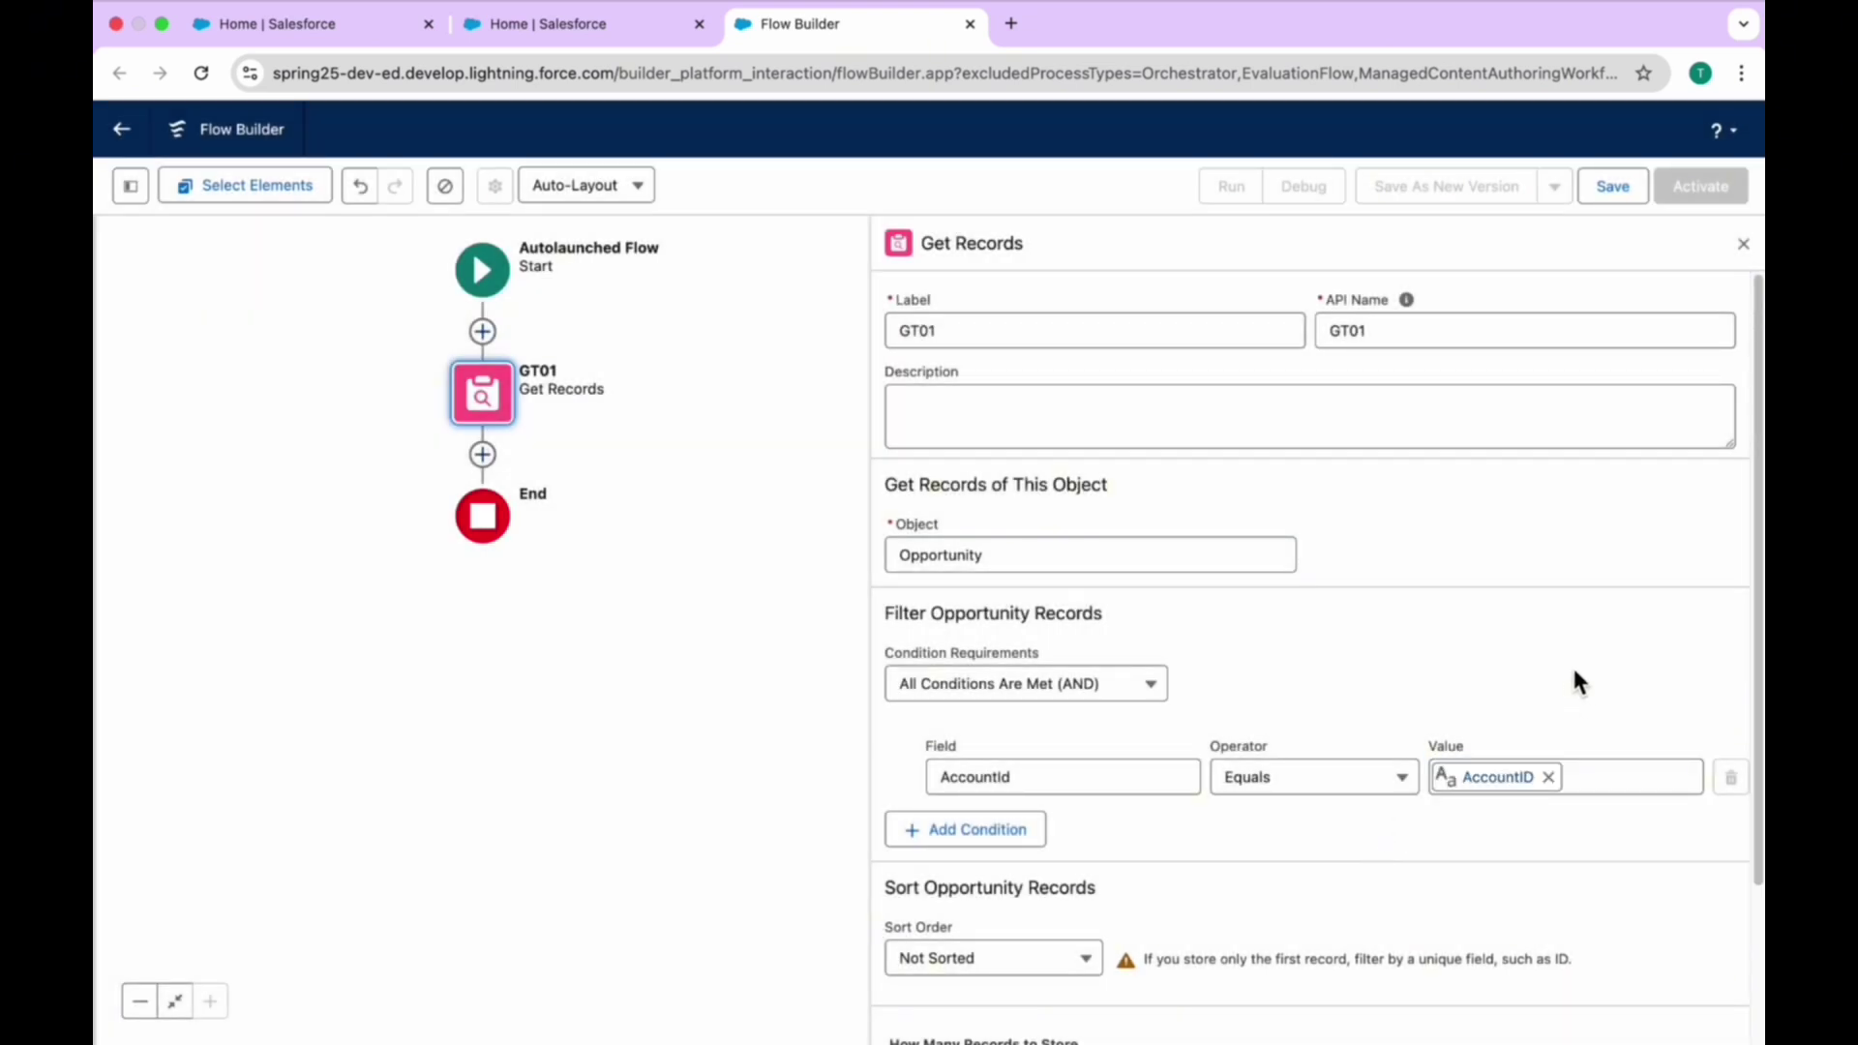
# Set the GT01 element to store all Opportunity records that meet the condition
pyautogui.scroll(-3, 1243, 704)
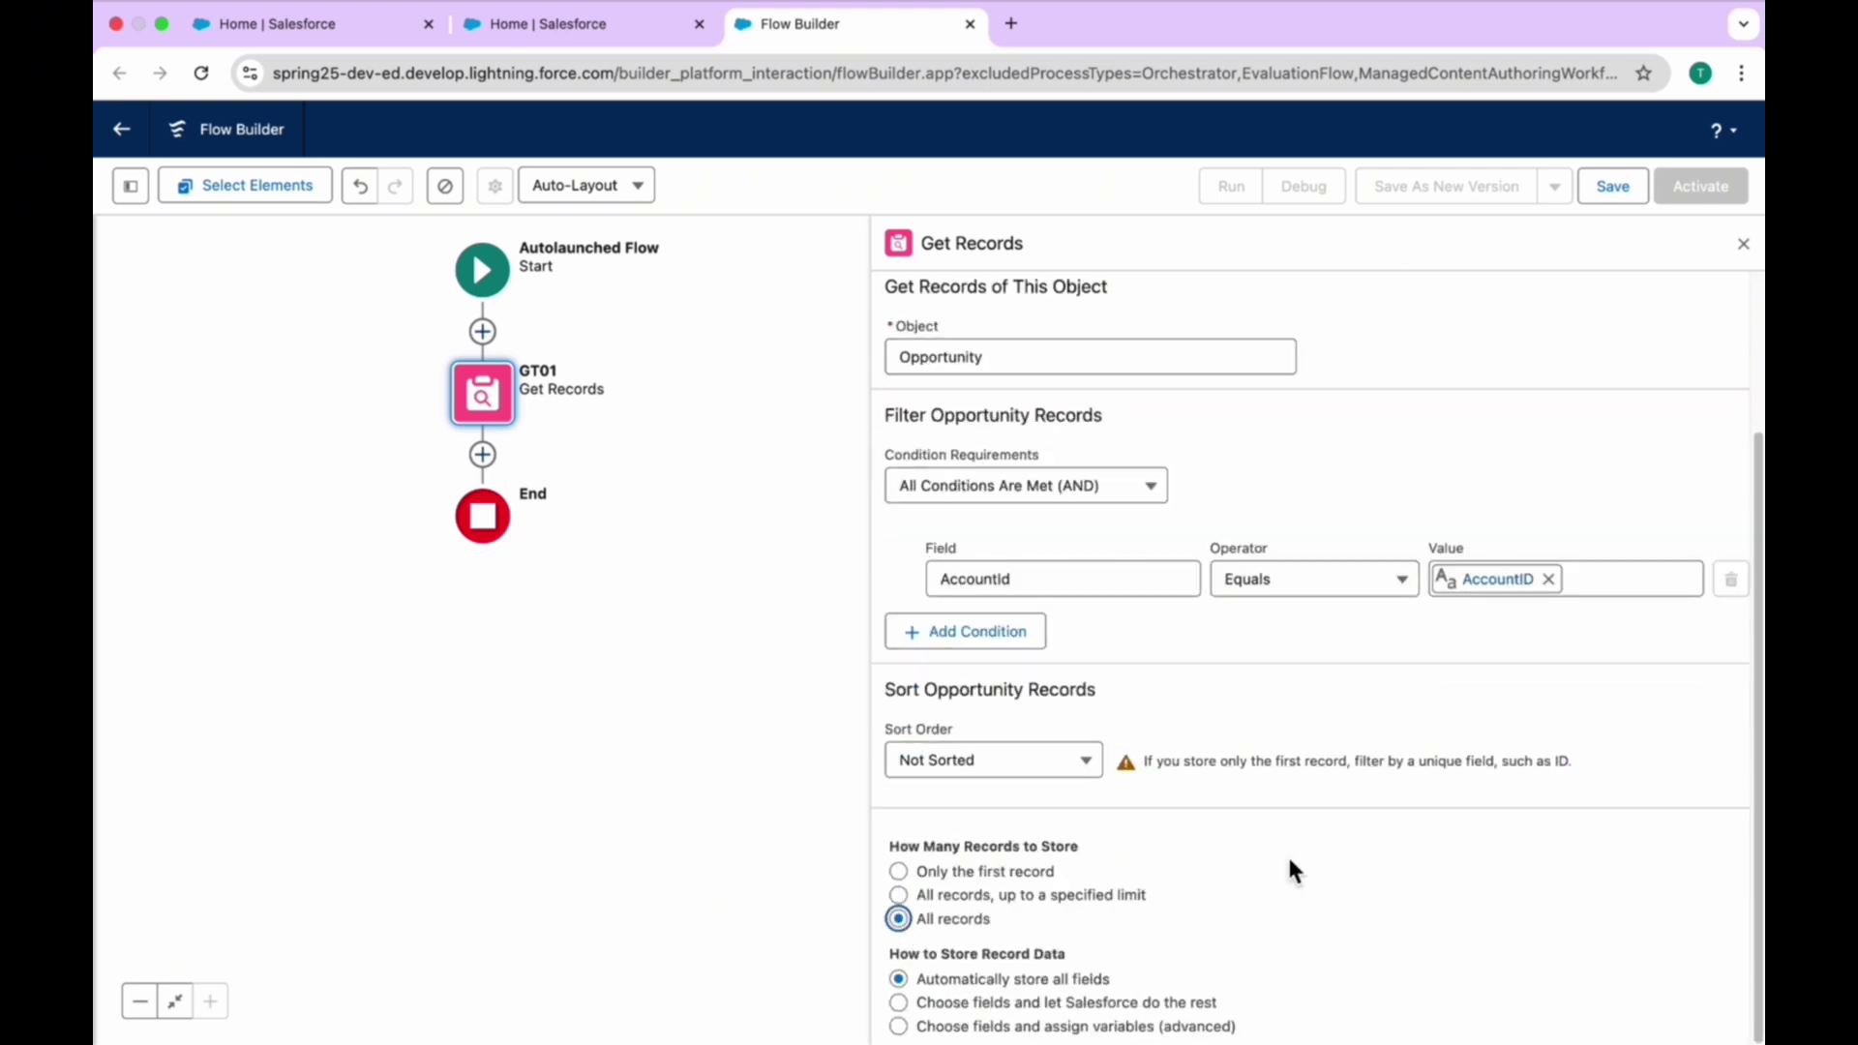
pyautogui.scroll(3, 1359, 544)
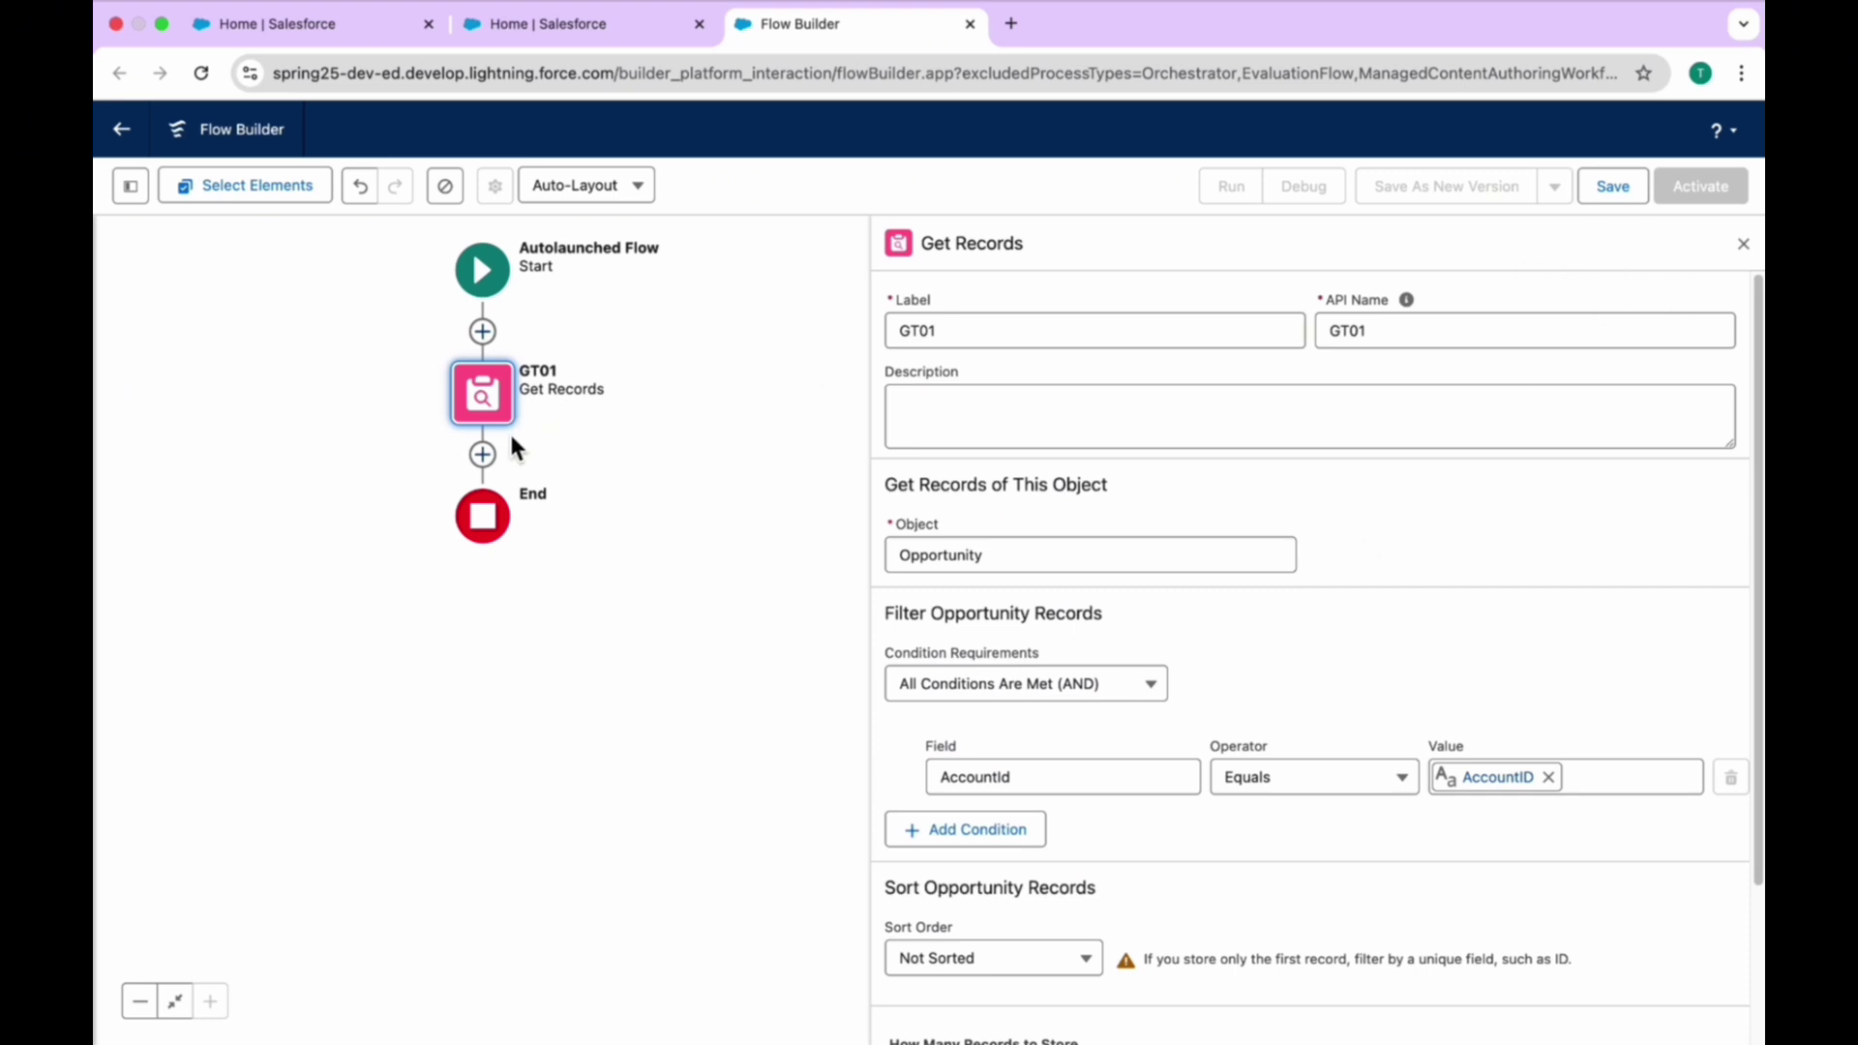
# Start a new variable resource for the flow with the API name OppRecord
pyautogui.click(482, 454)
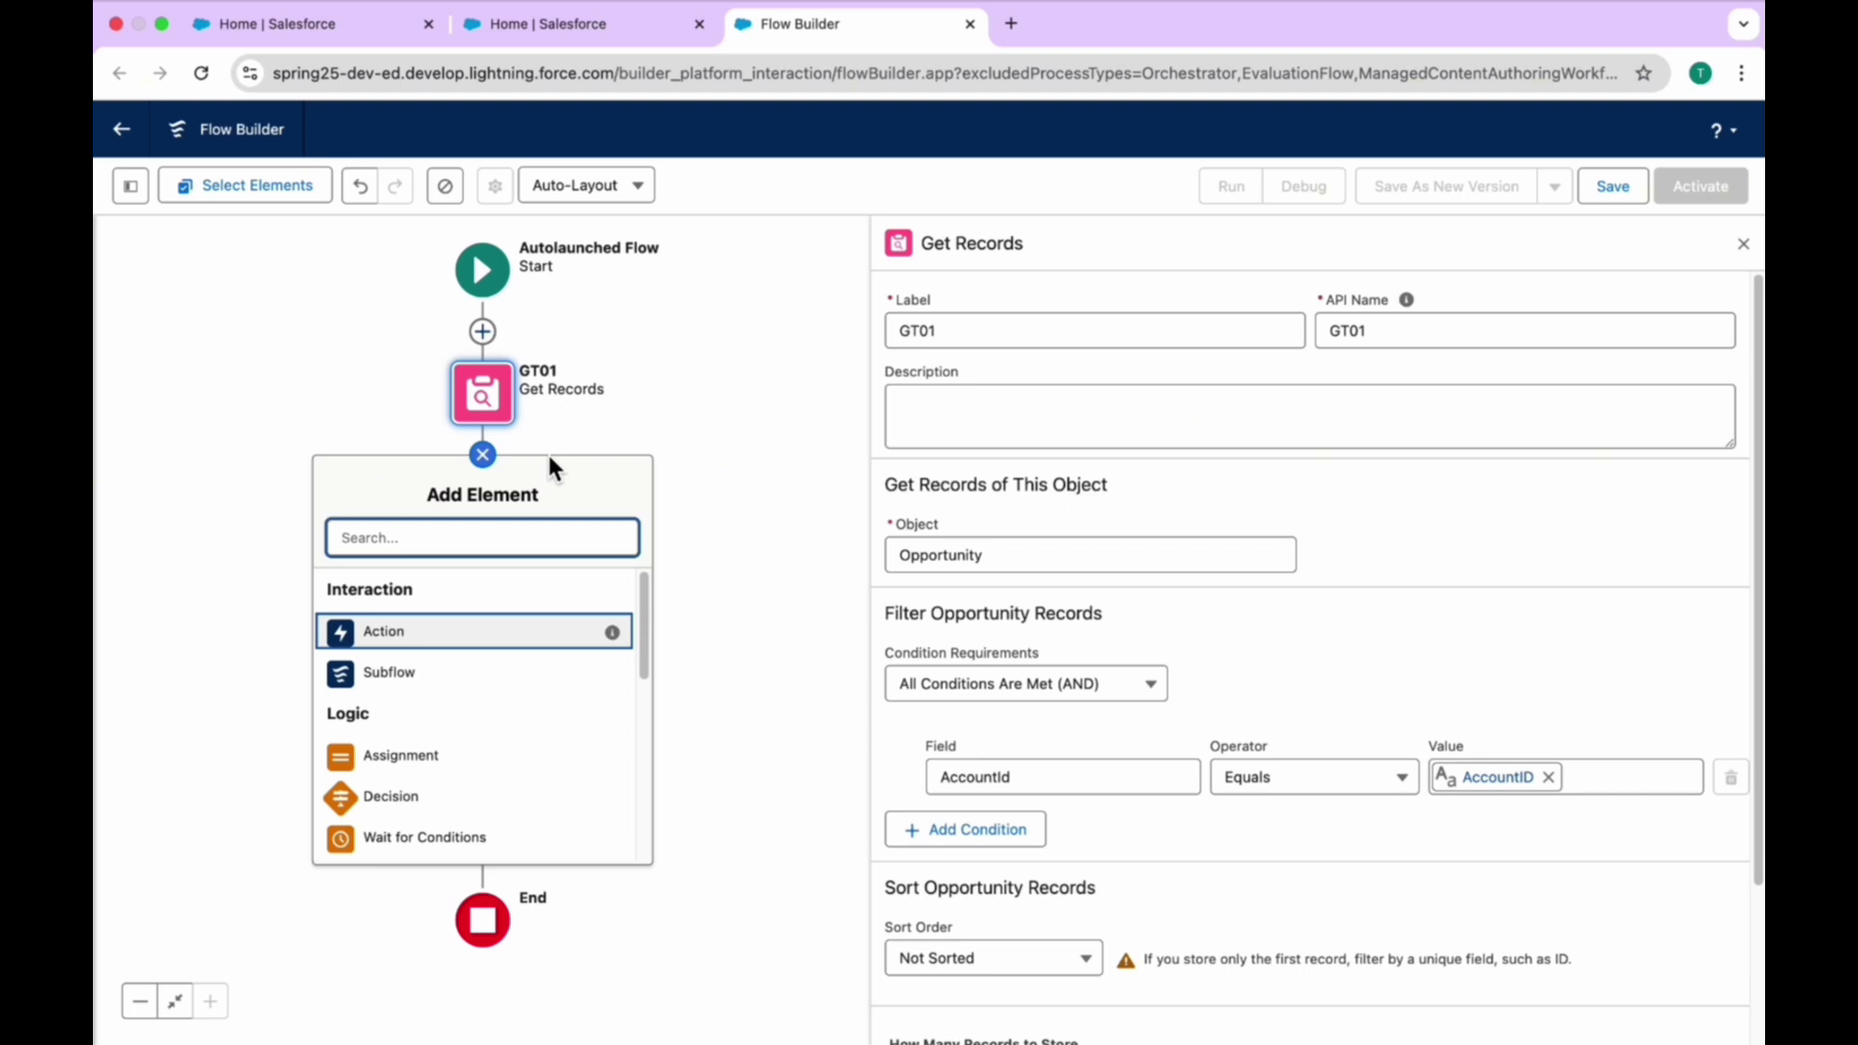
pyautogui.click(131, 184)
pyautogui.click(188, 397)
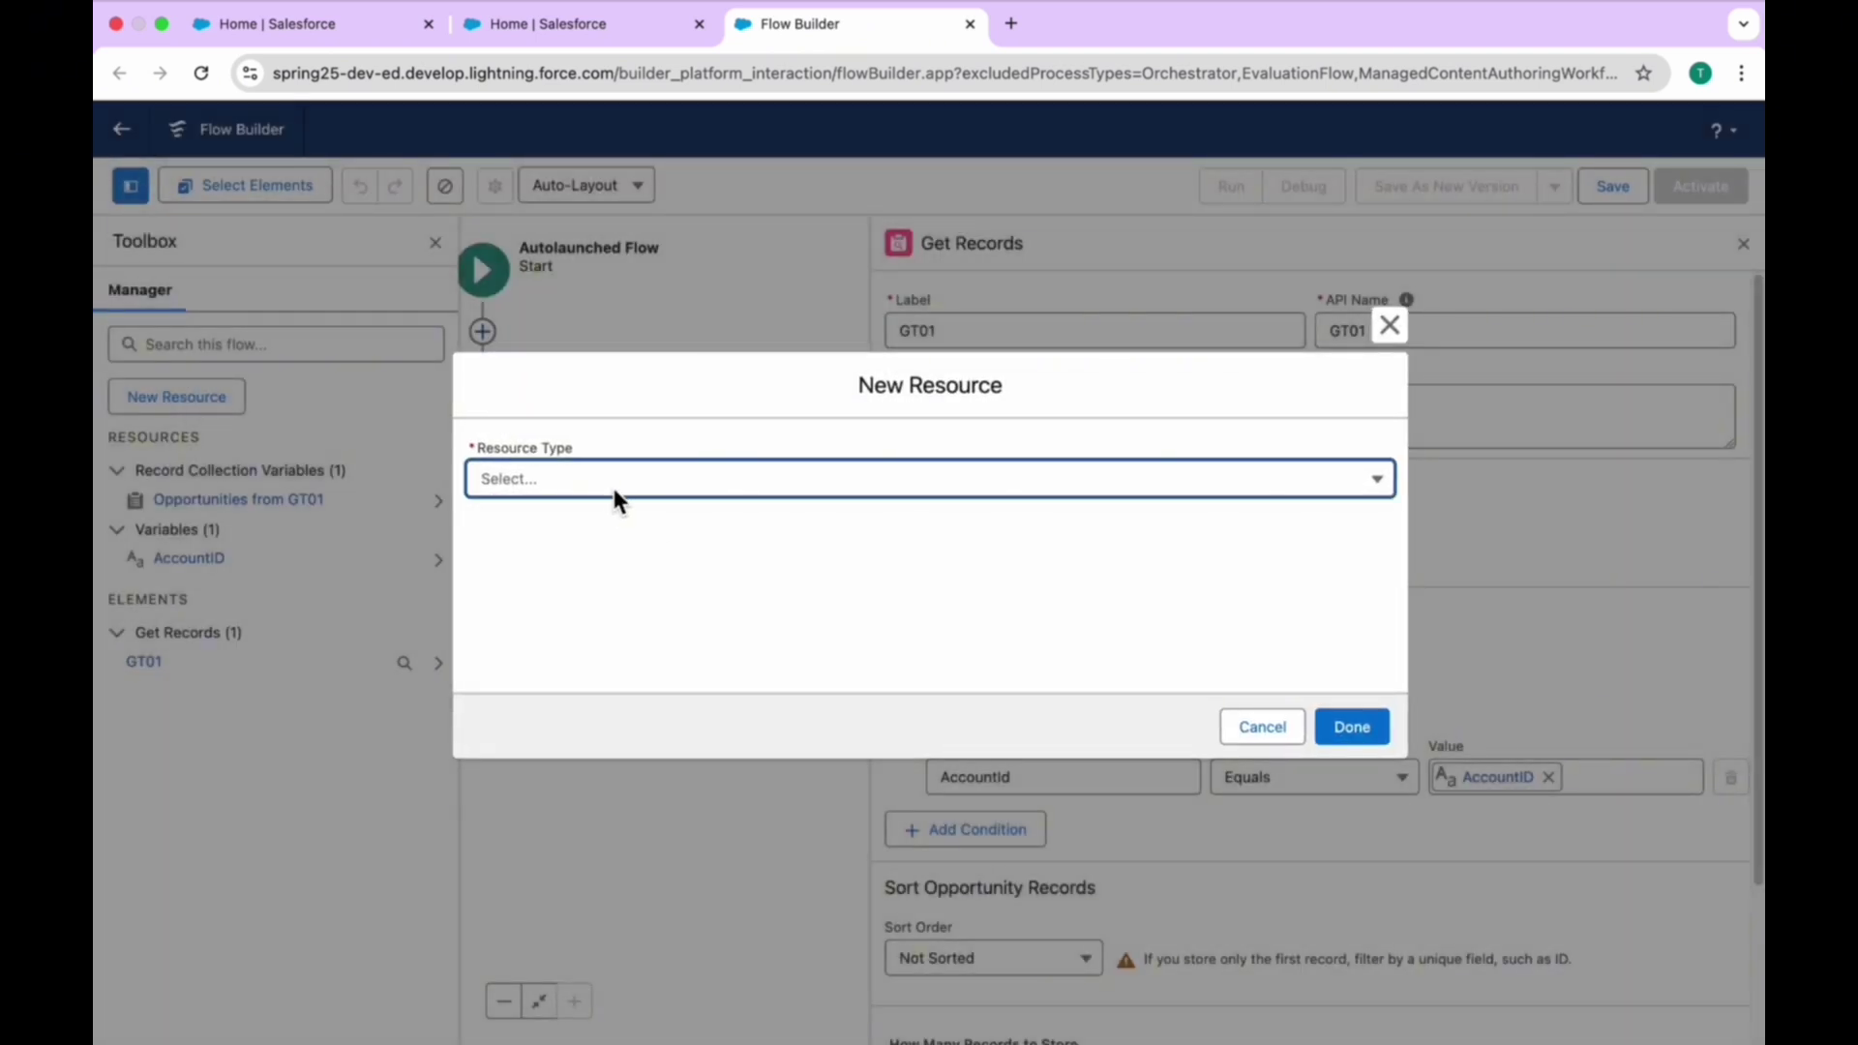
pyautogui.click(613, 488)
pyautogui.click(610, 535)
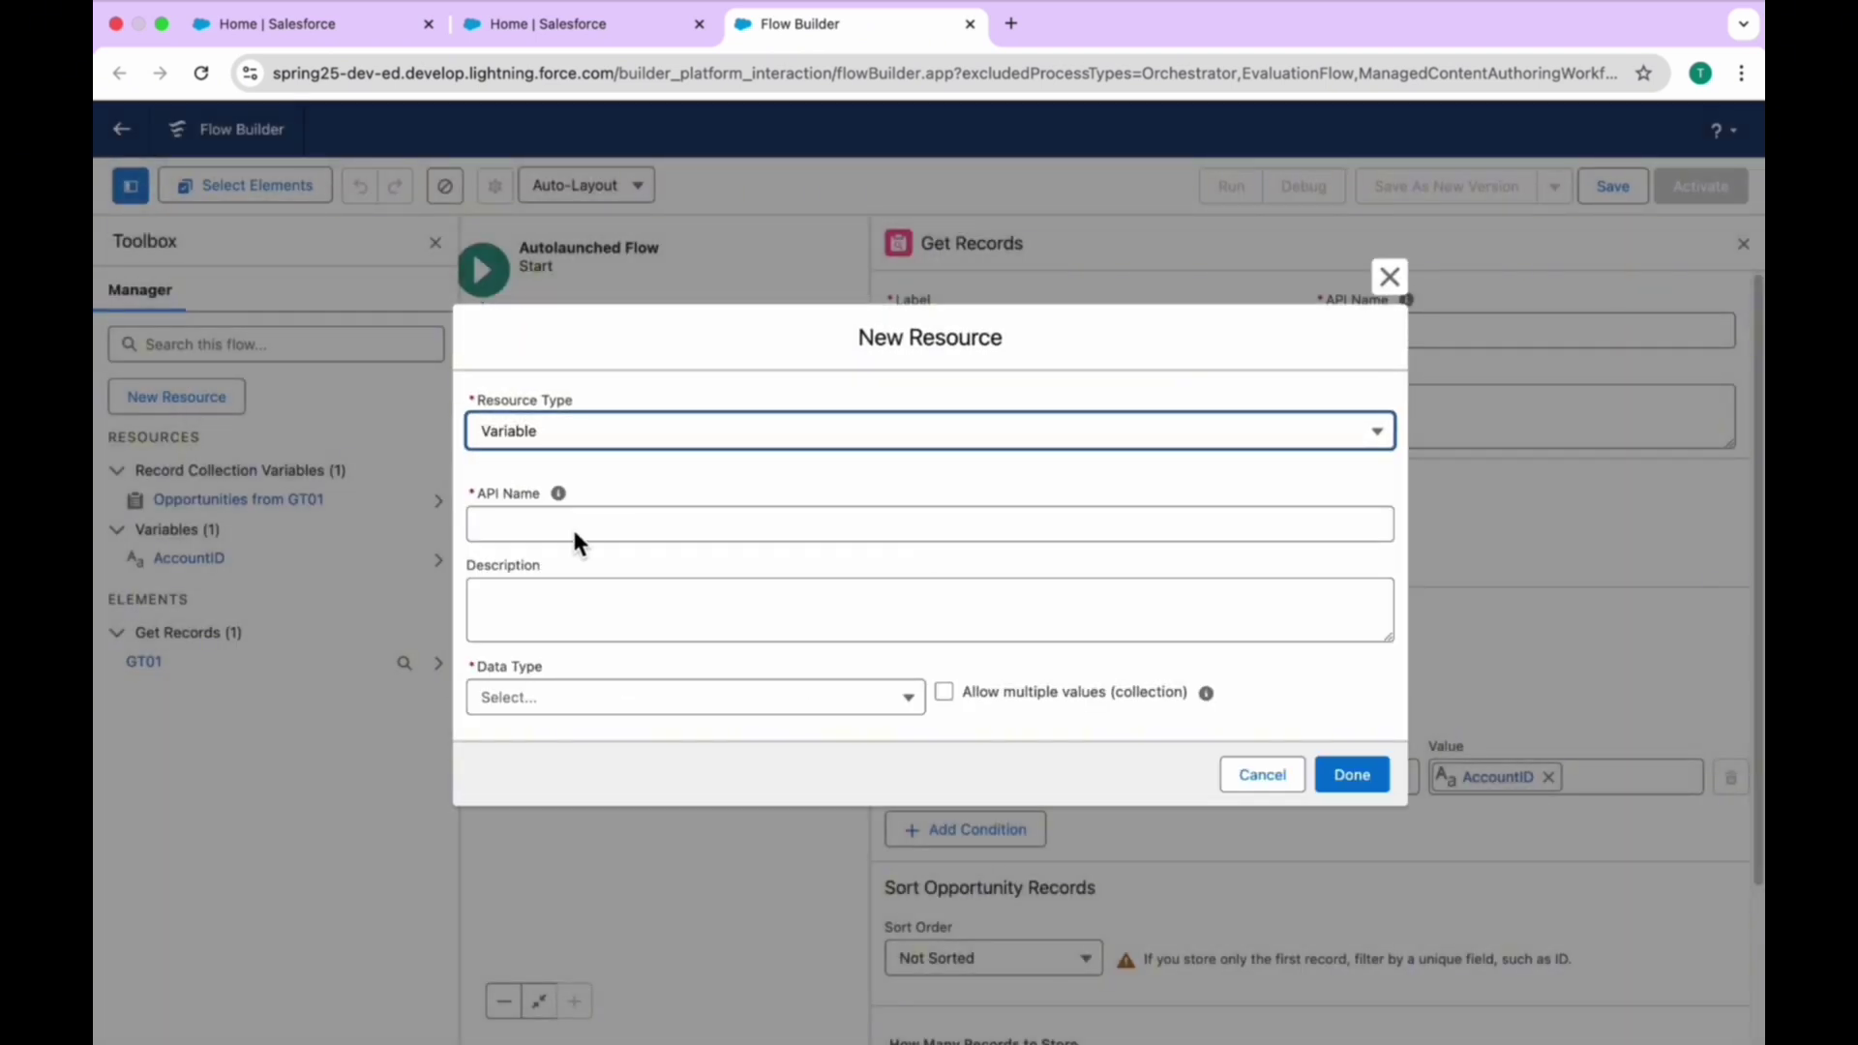
pyautogui.click(572, 526)
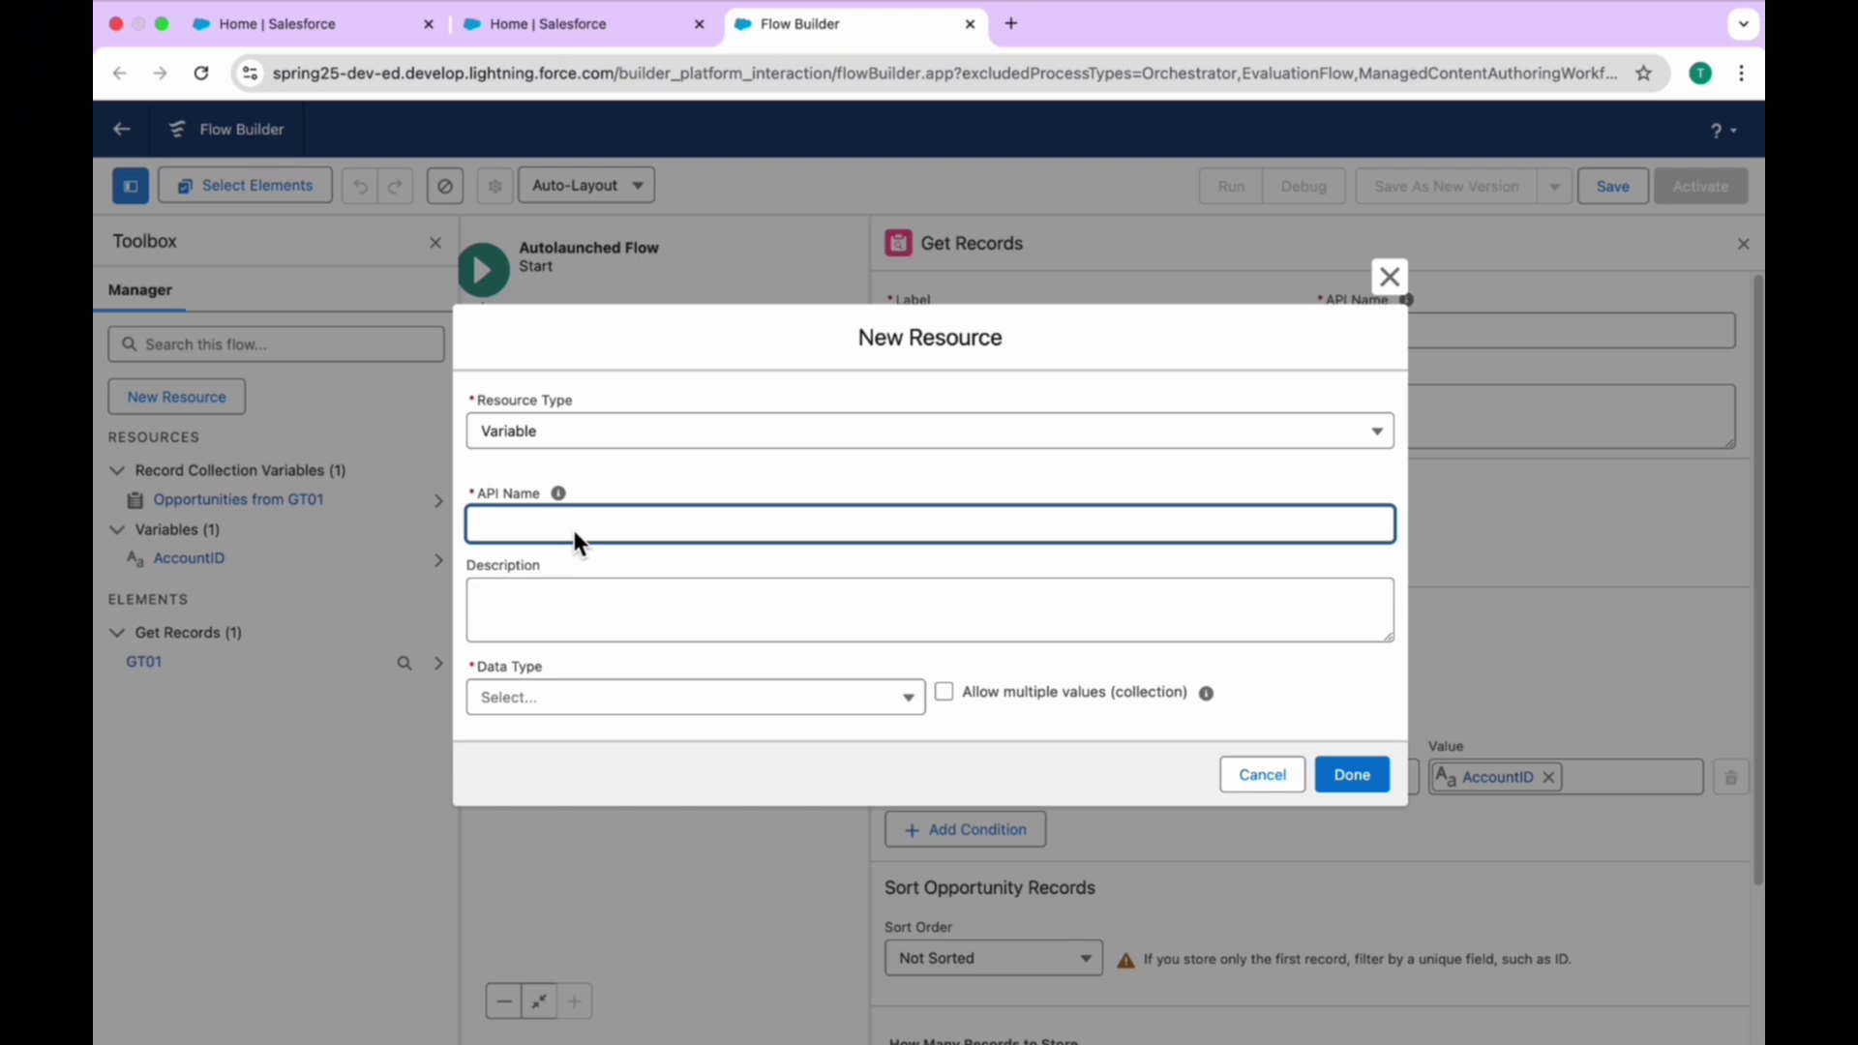
pyautogui.write('OppRecord')
pyautogui.press('Tab')
# Define OppRecord as an Opportunity record collection allowing multiple values and available for output, and finish creating it
pyautogui.click(561, 697)
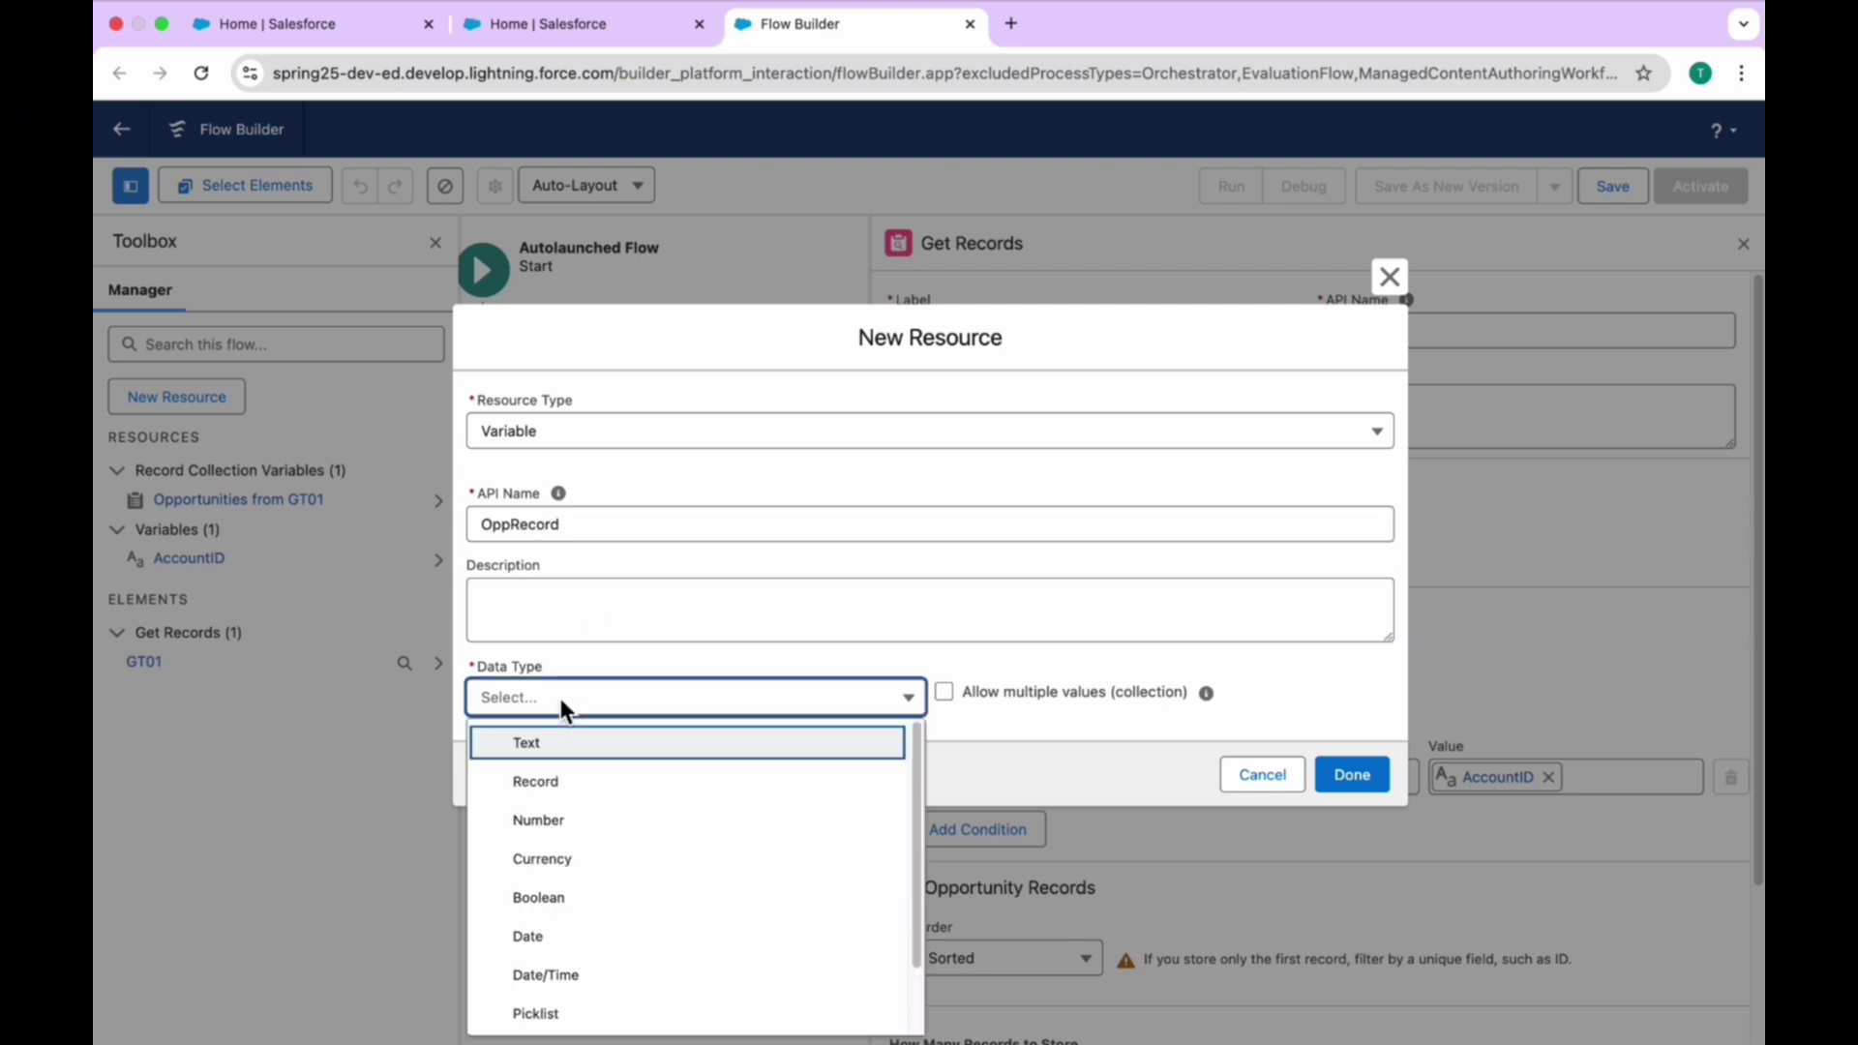
pyautogui.click(564, 784)
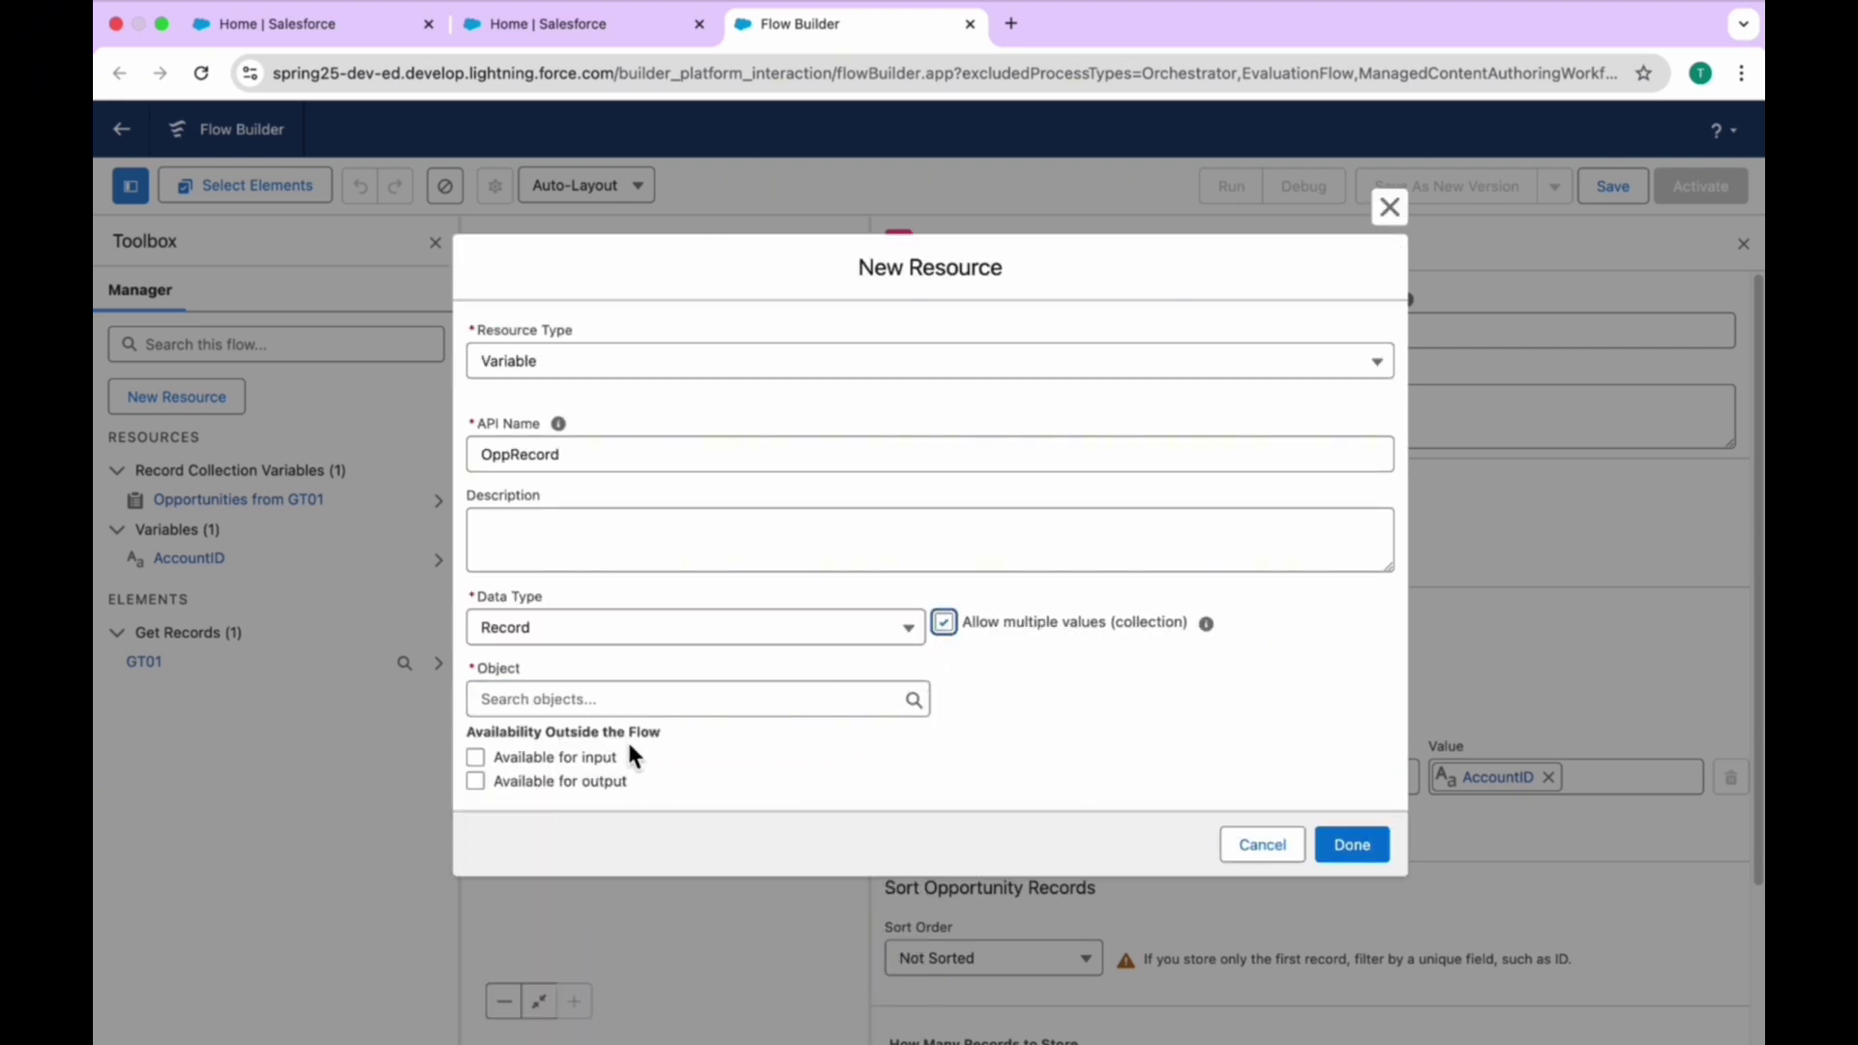
pyautogui.click(475, 782)
pyautogui.click(1350, 842)
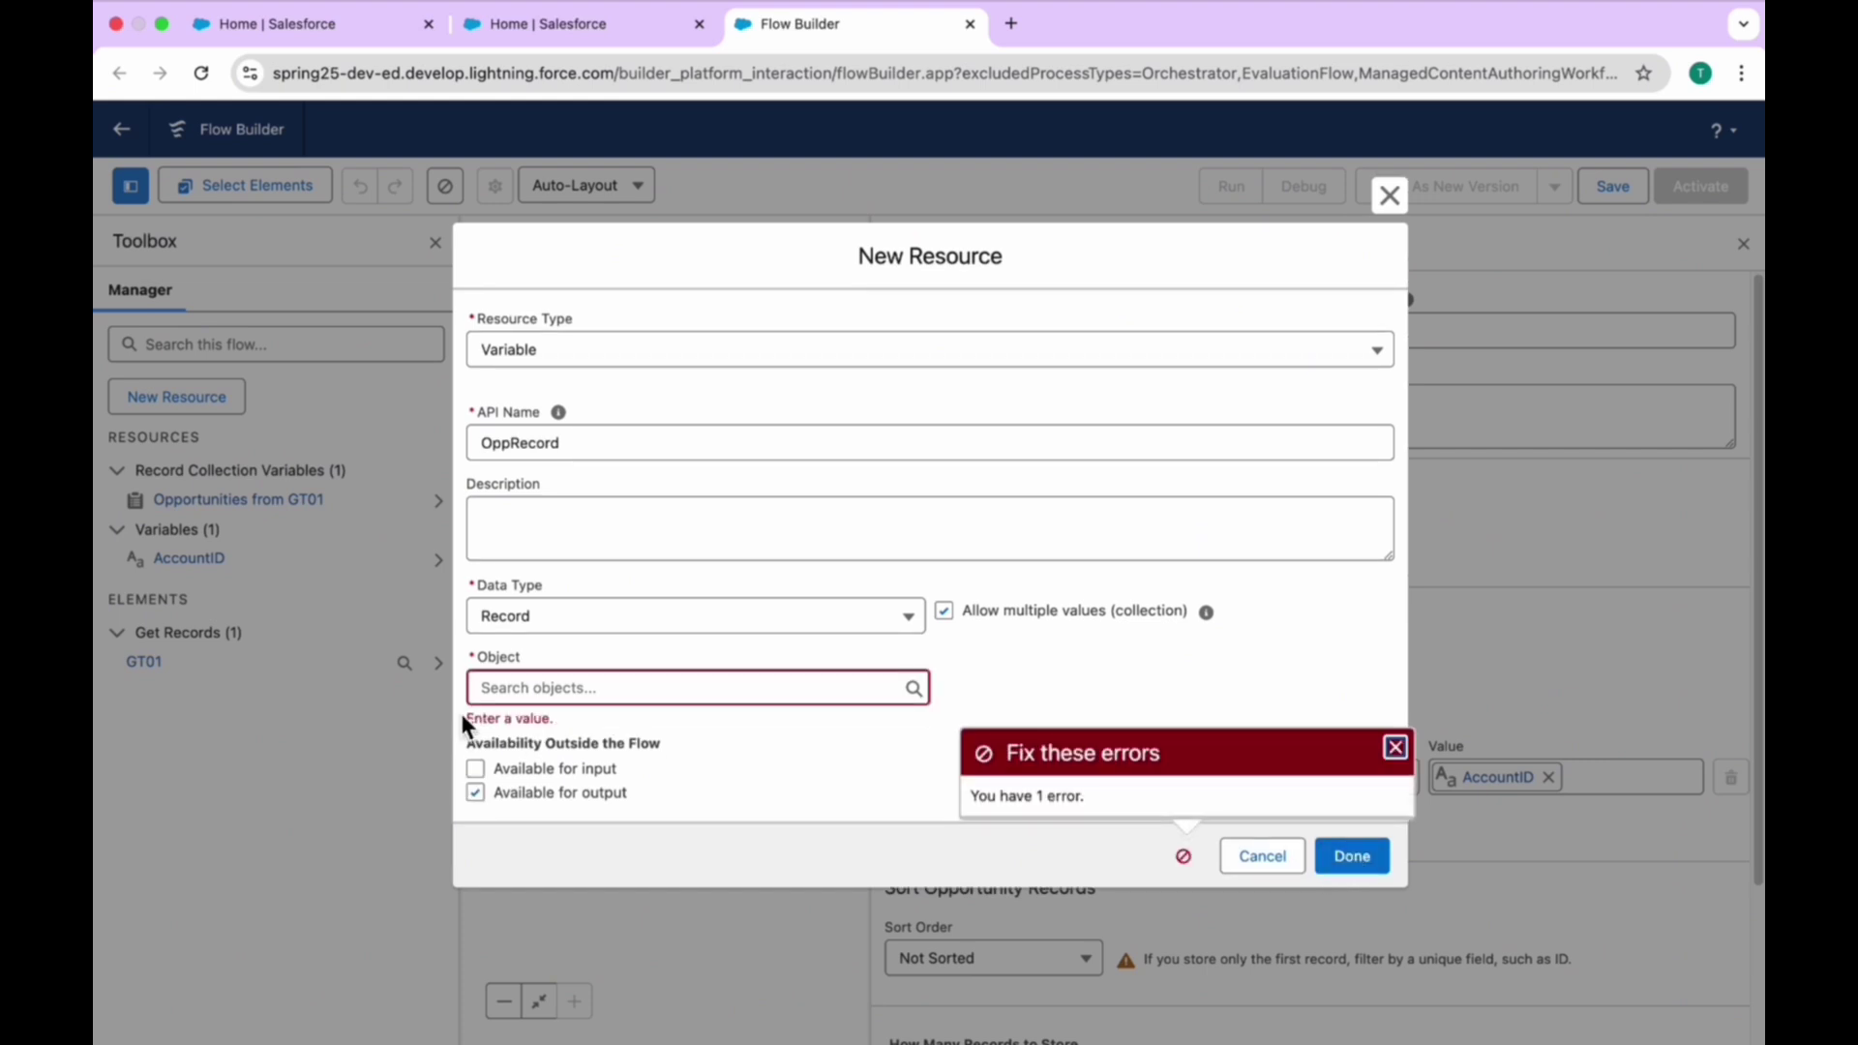
pyautogui.click(556, 685)
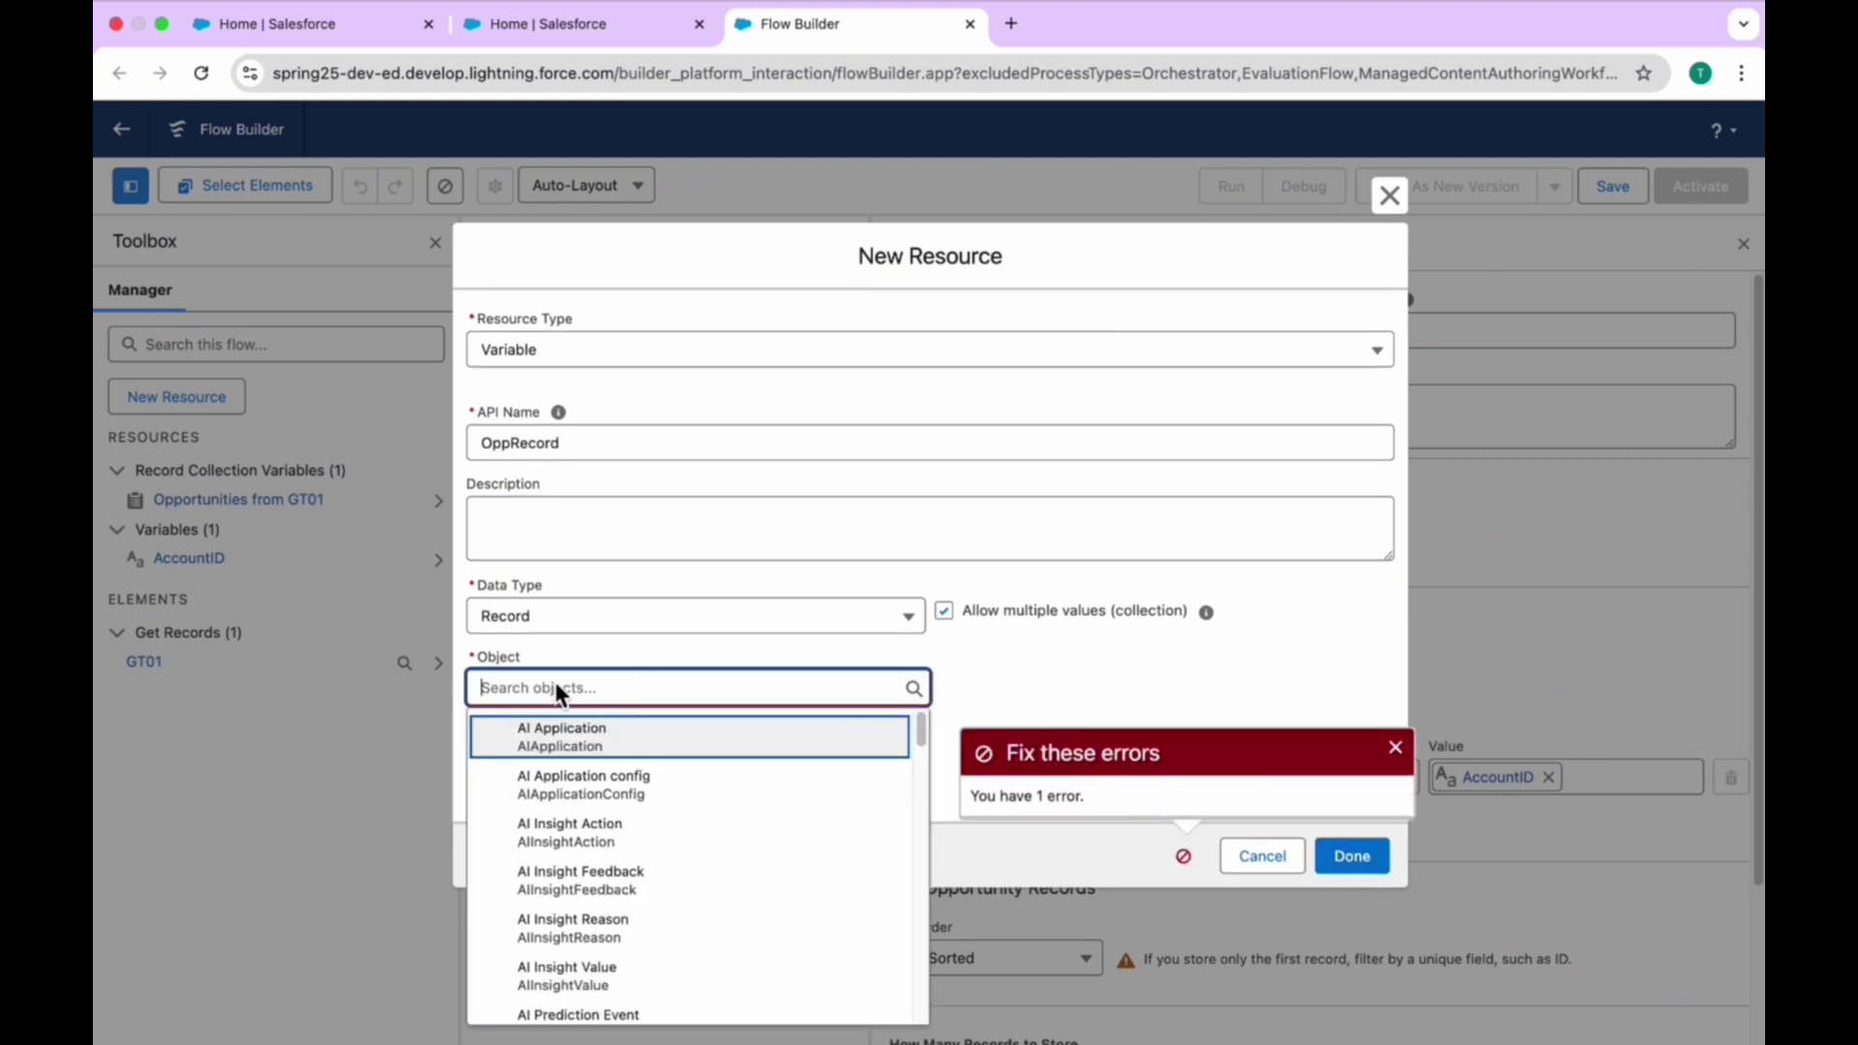
pyautogui.write('Opp')
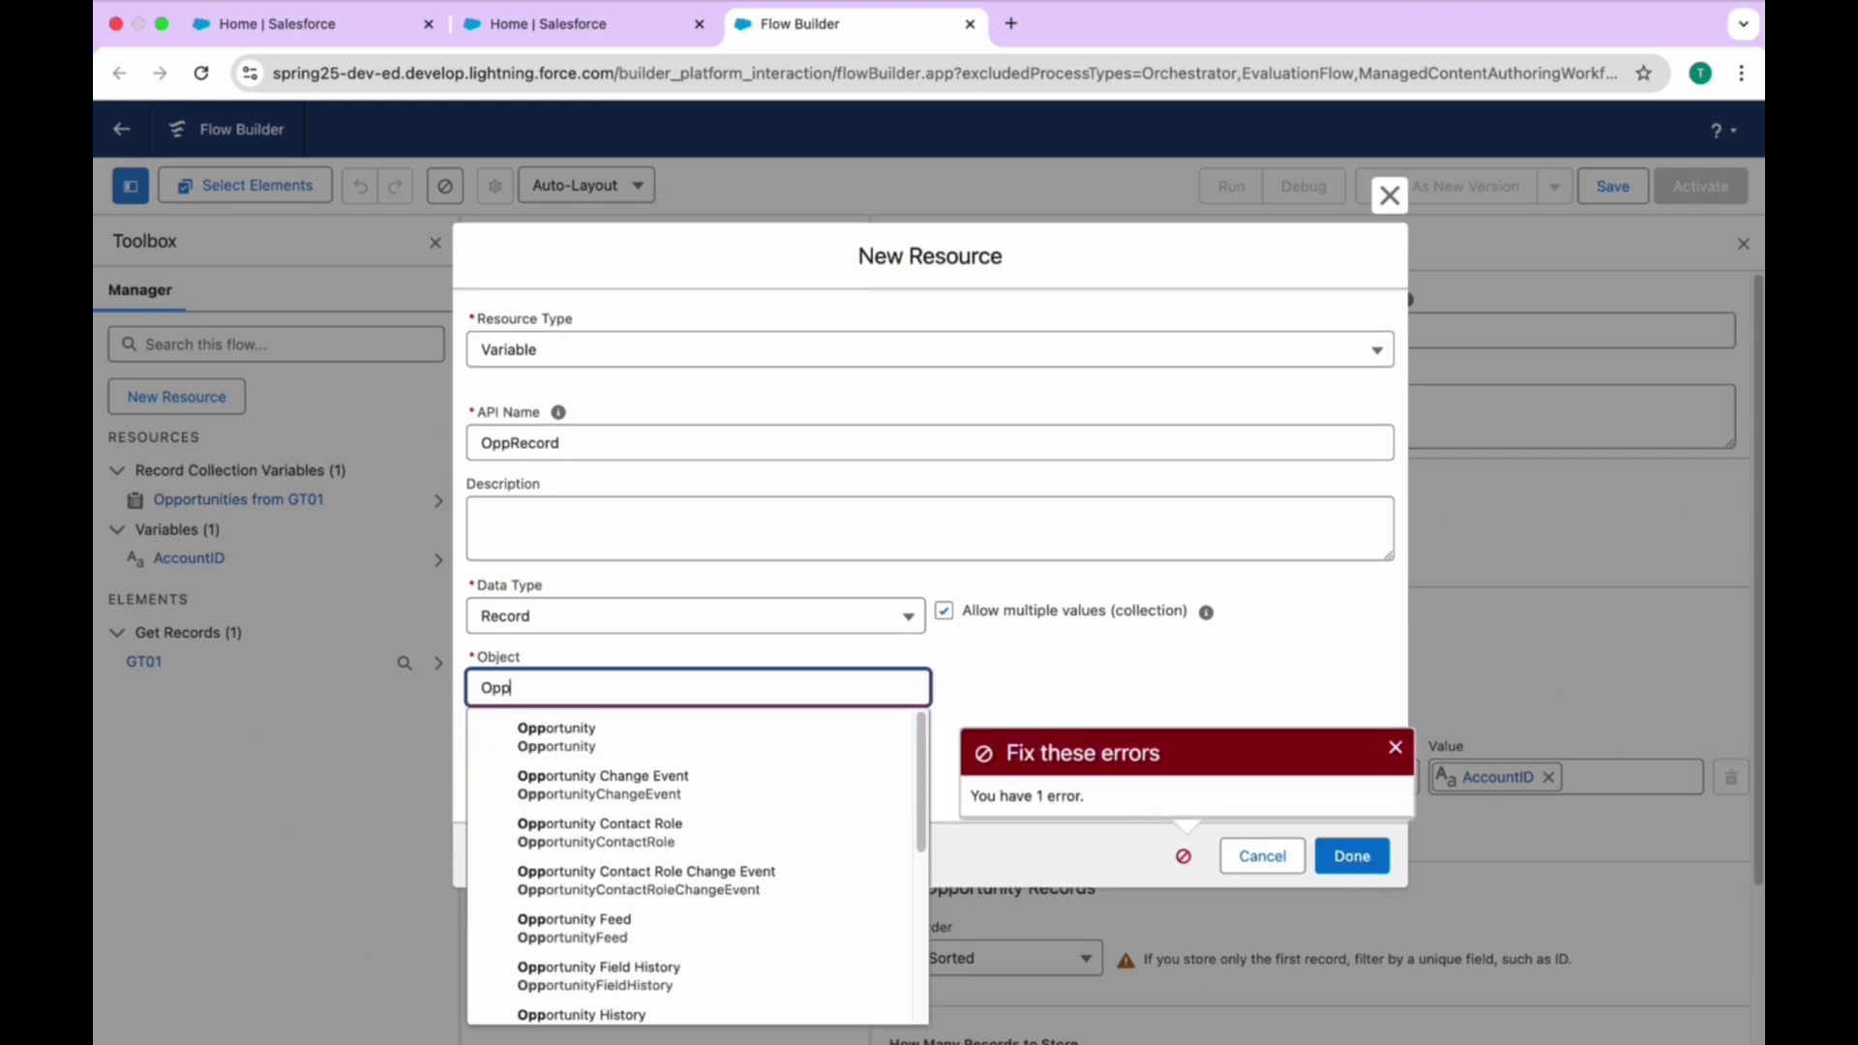
pyautogui.click(572, 732)
pyautogui.click(1352, 855)
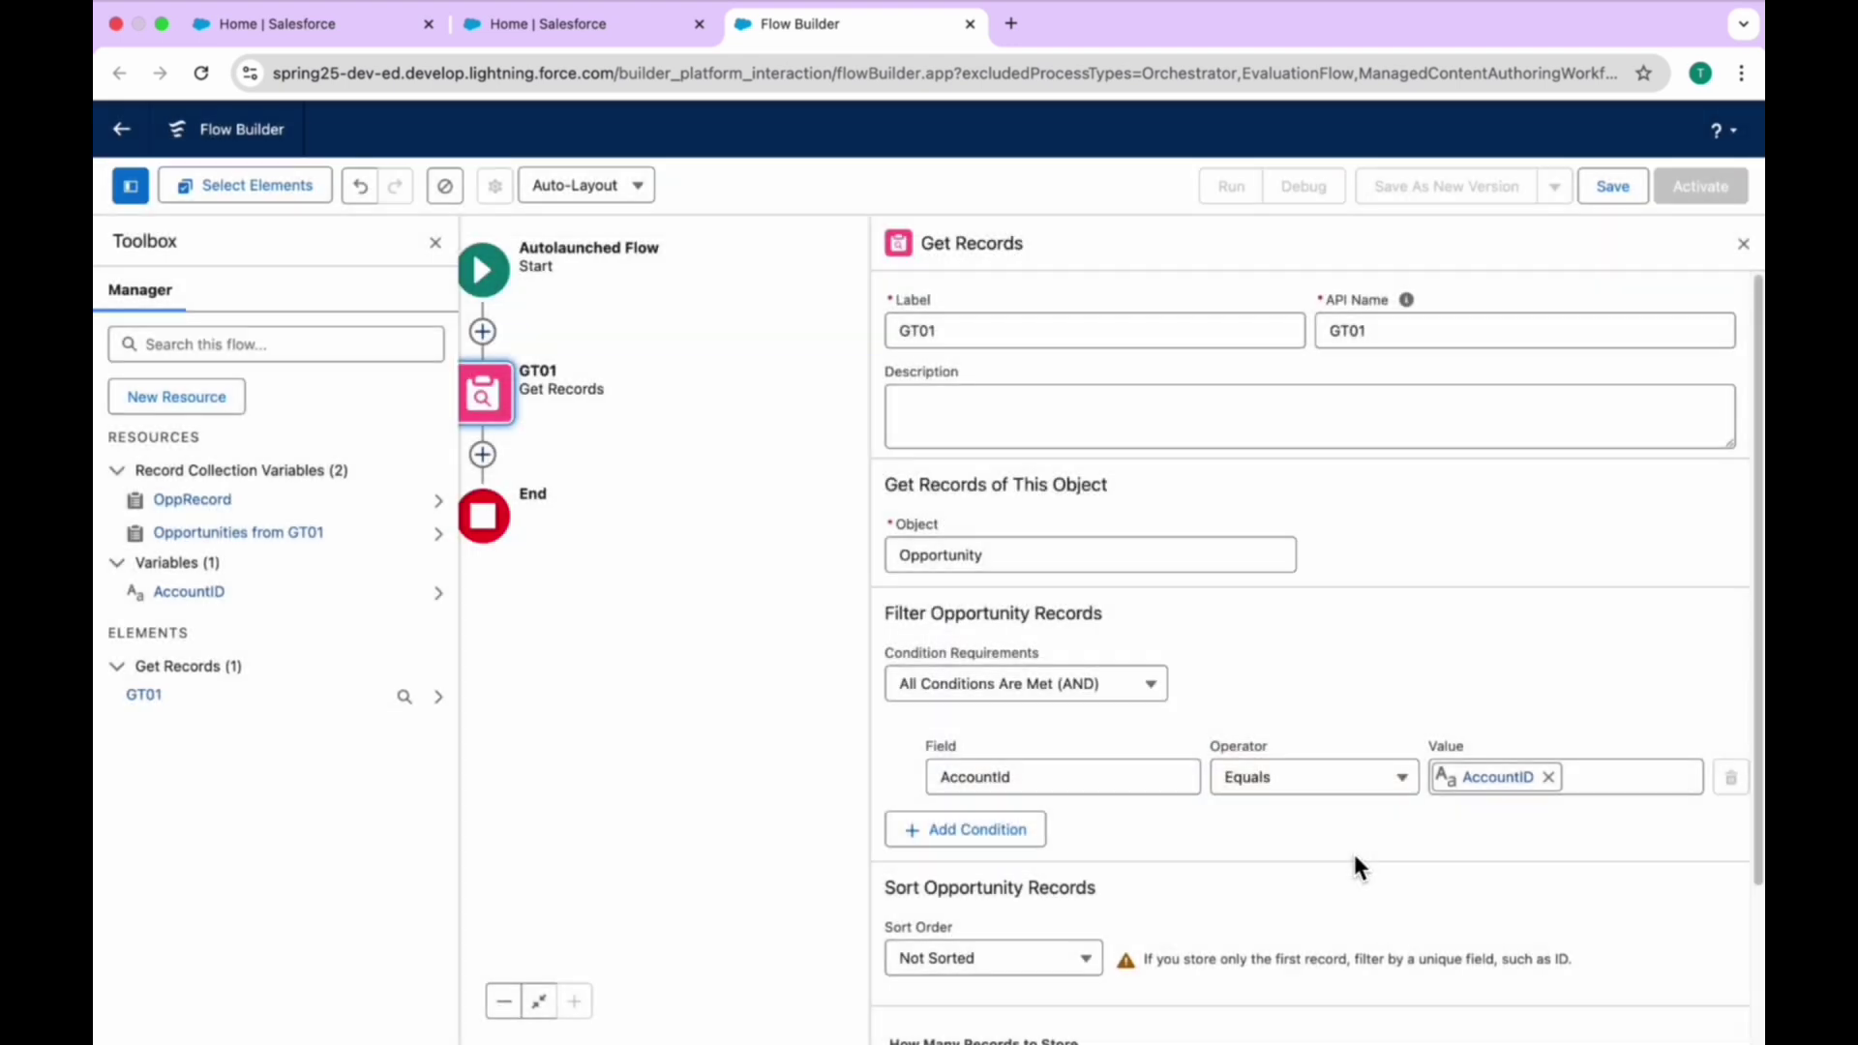
# Add an Assignment element after the GT01 element and label it AA01
pyautogui.click(483, 454)
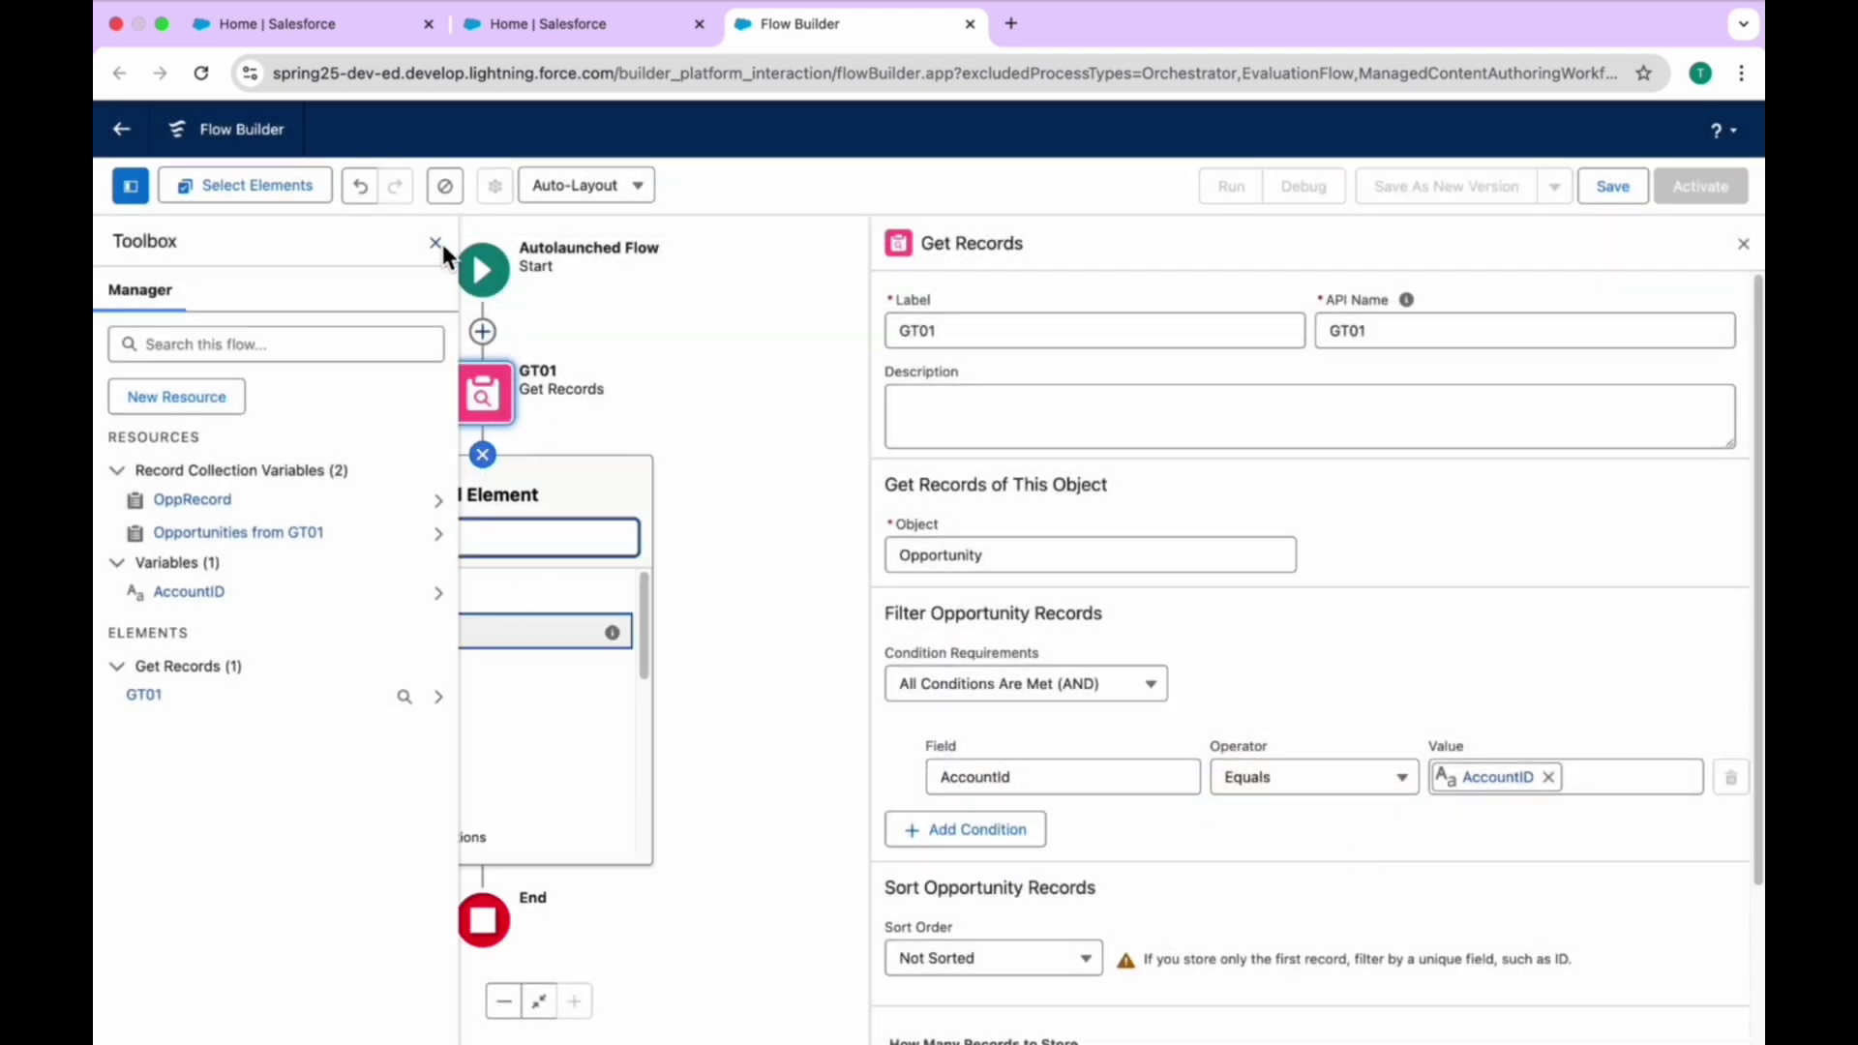
pyautogui.click(435, 243)
pyautogui.click(482, 455)
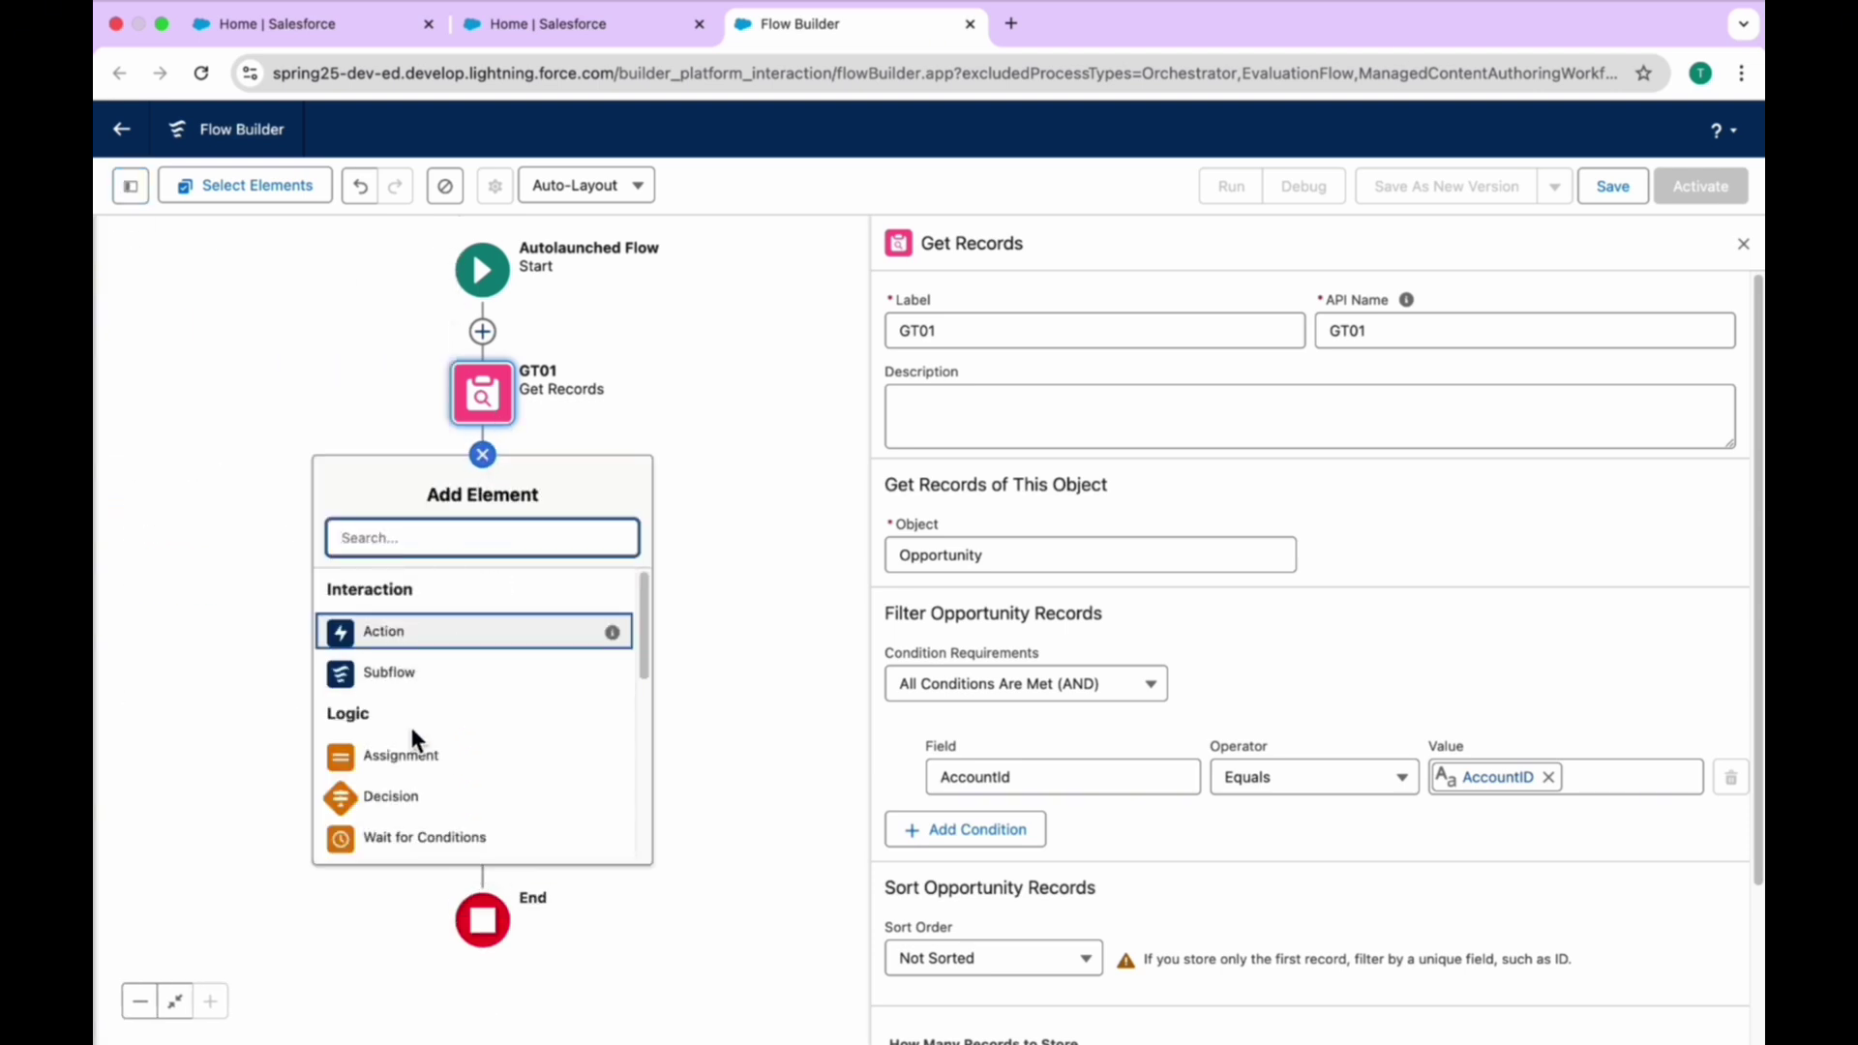
pyautogui.click(402, 754)
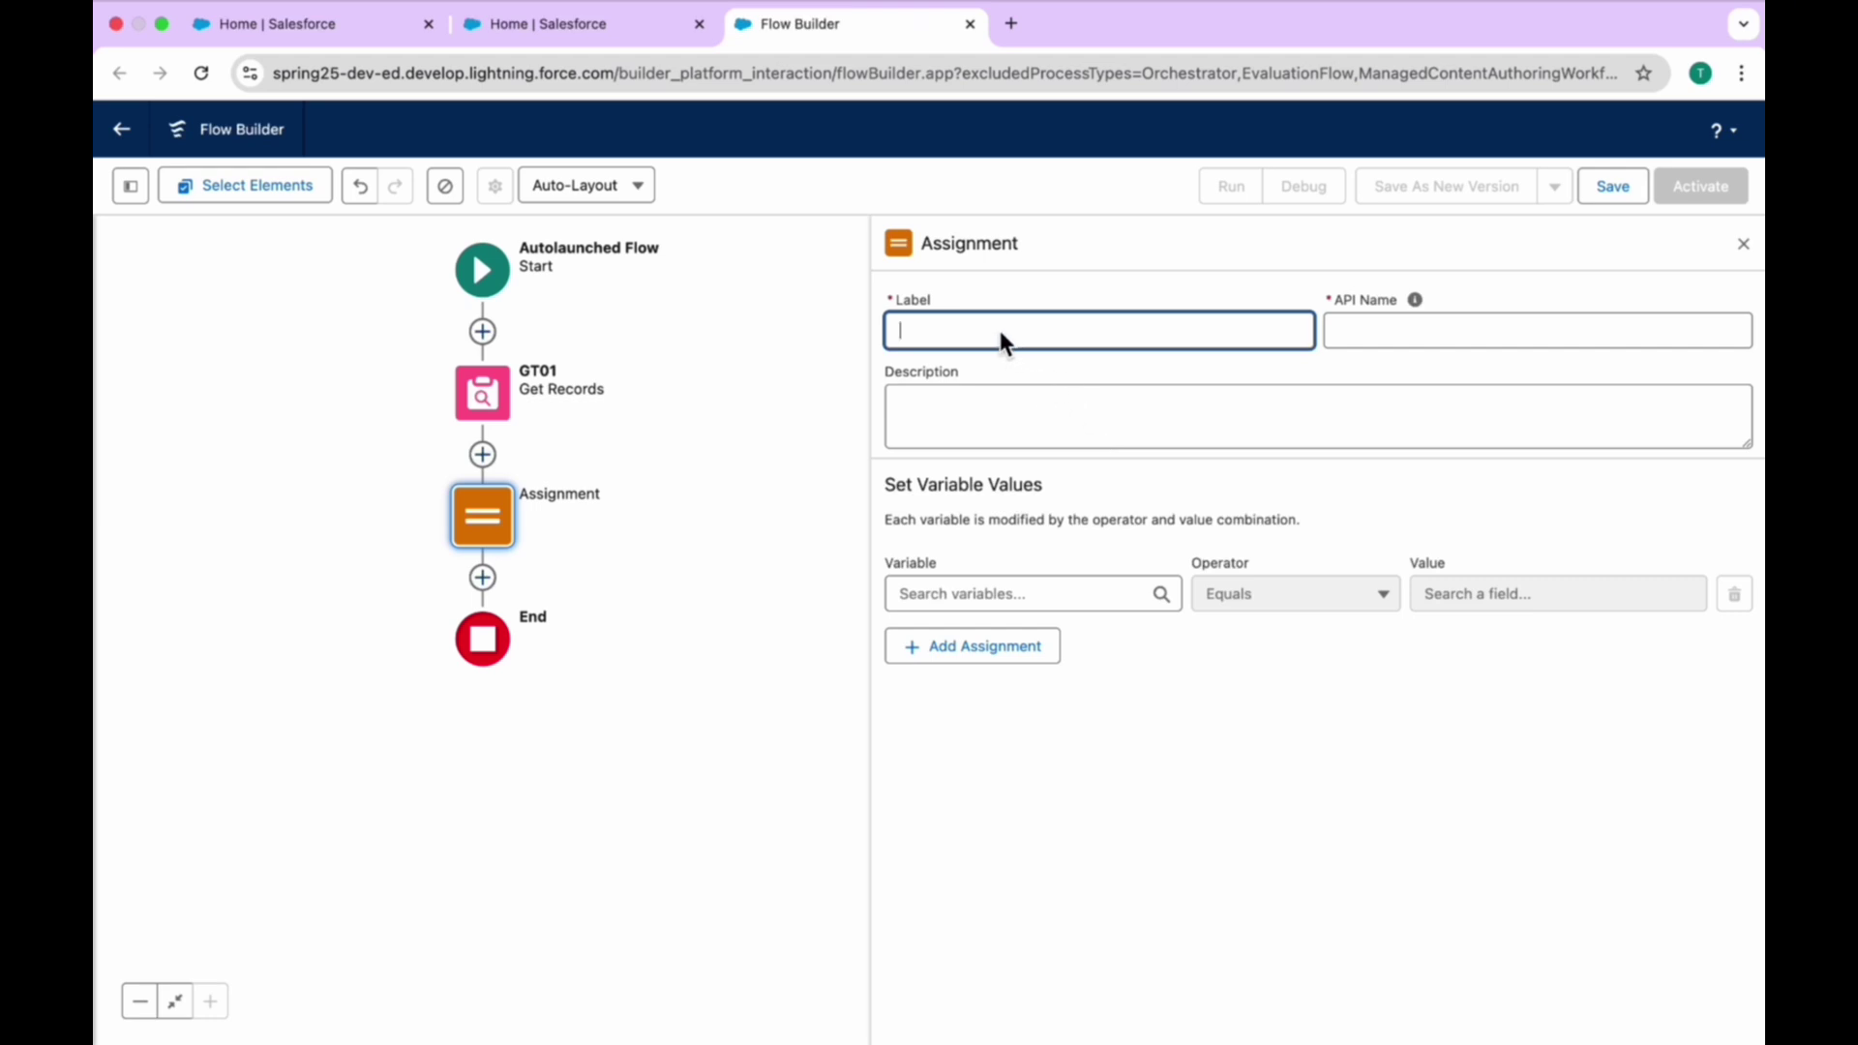
pyautogui.write('AA01')
pyautogui.press('Tab')
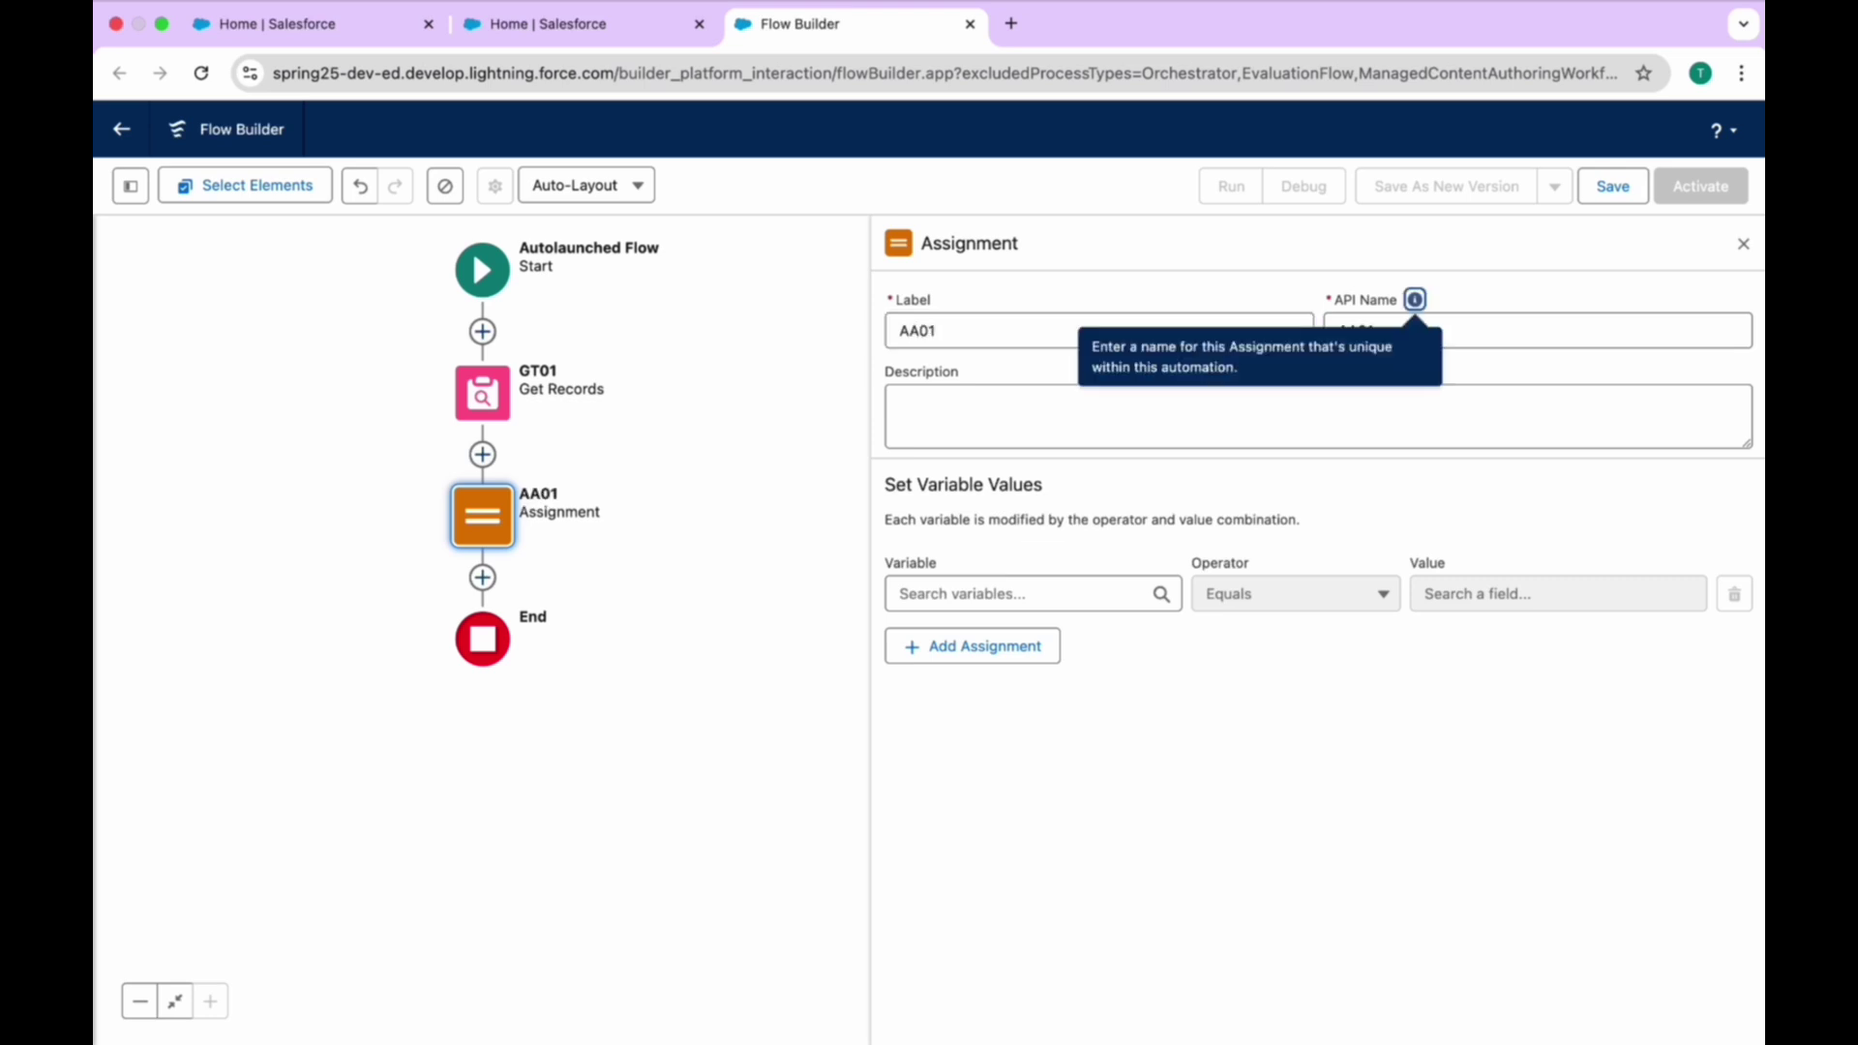
# Set the AA01 assignment to add Opportunities from GT01 to the OppRecord collection
pyautogui.click(952, 596)
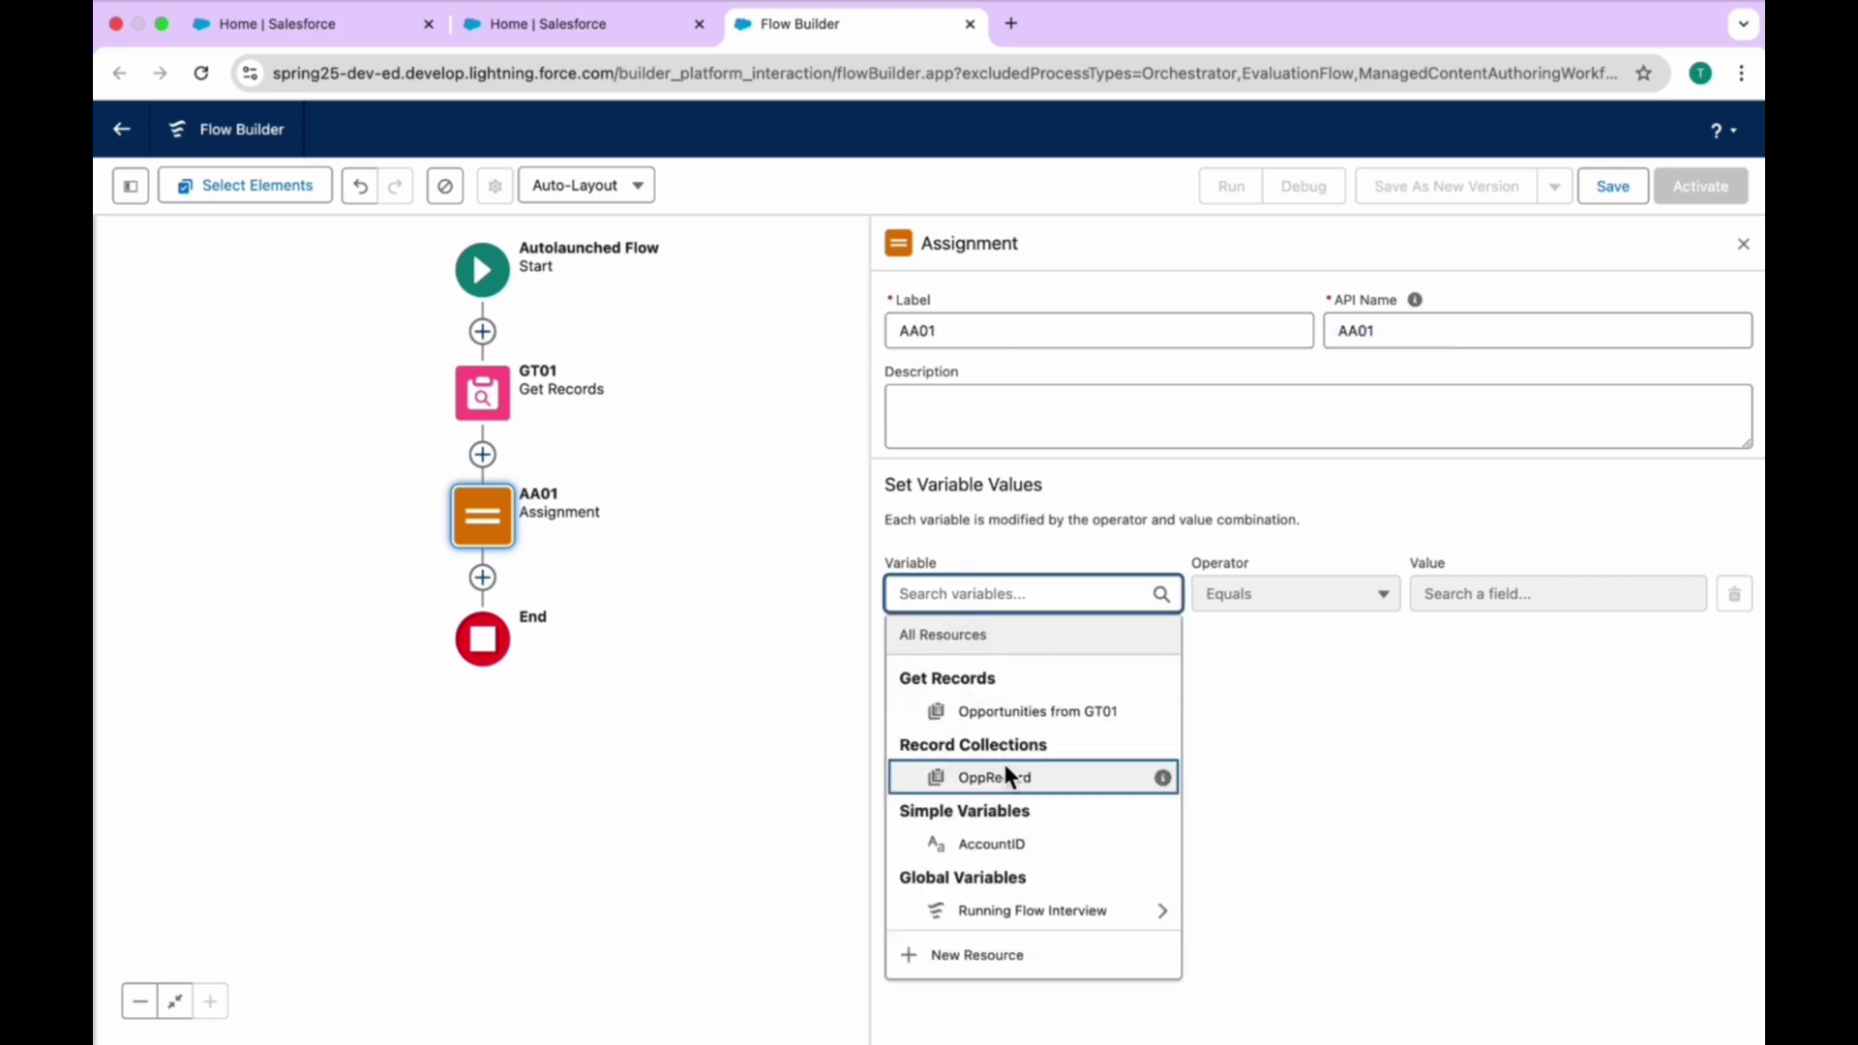
pyautogui.click(1027, 781)
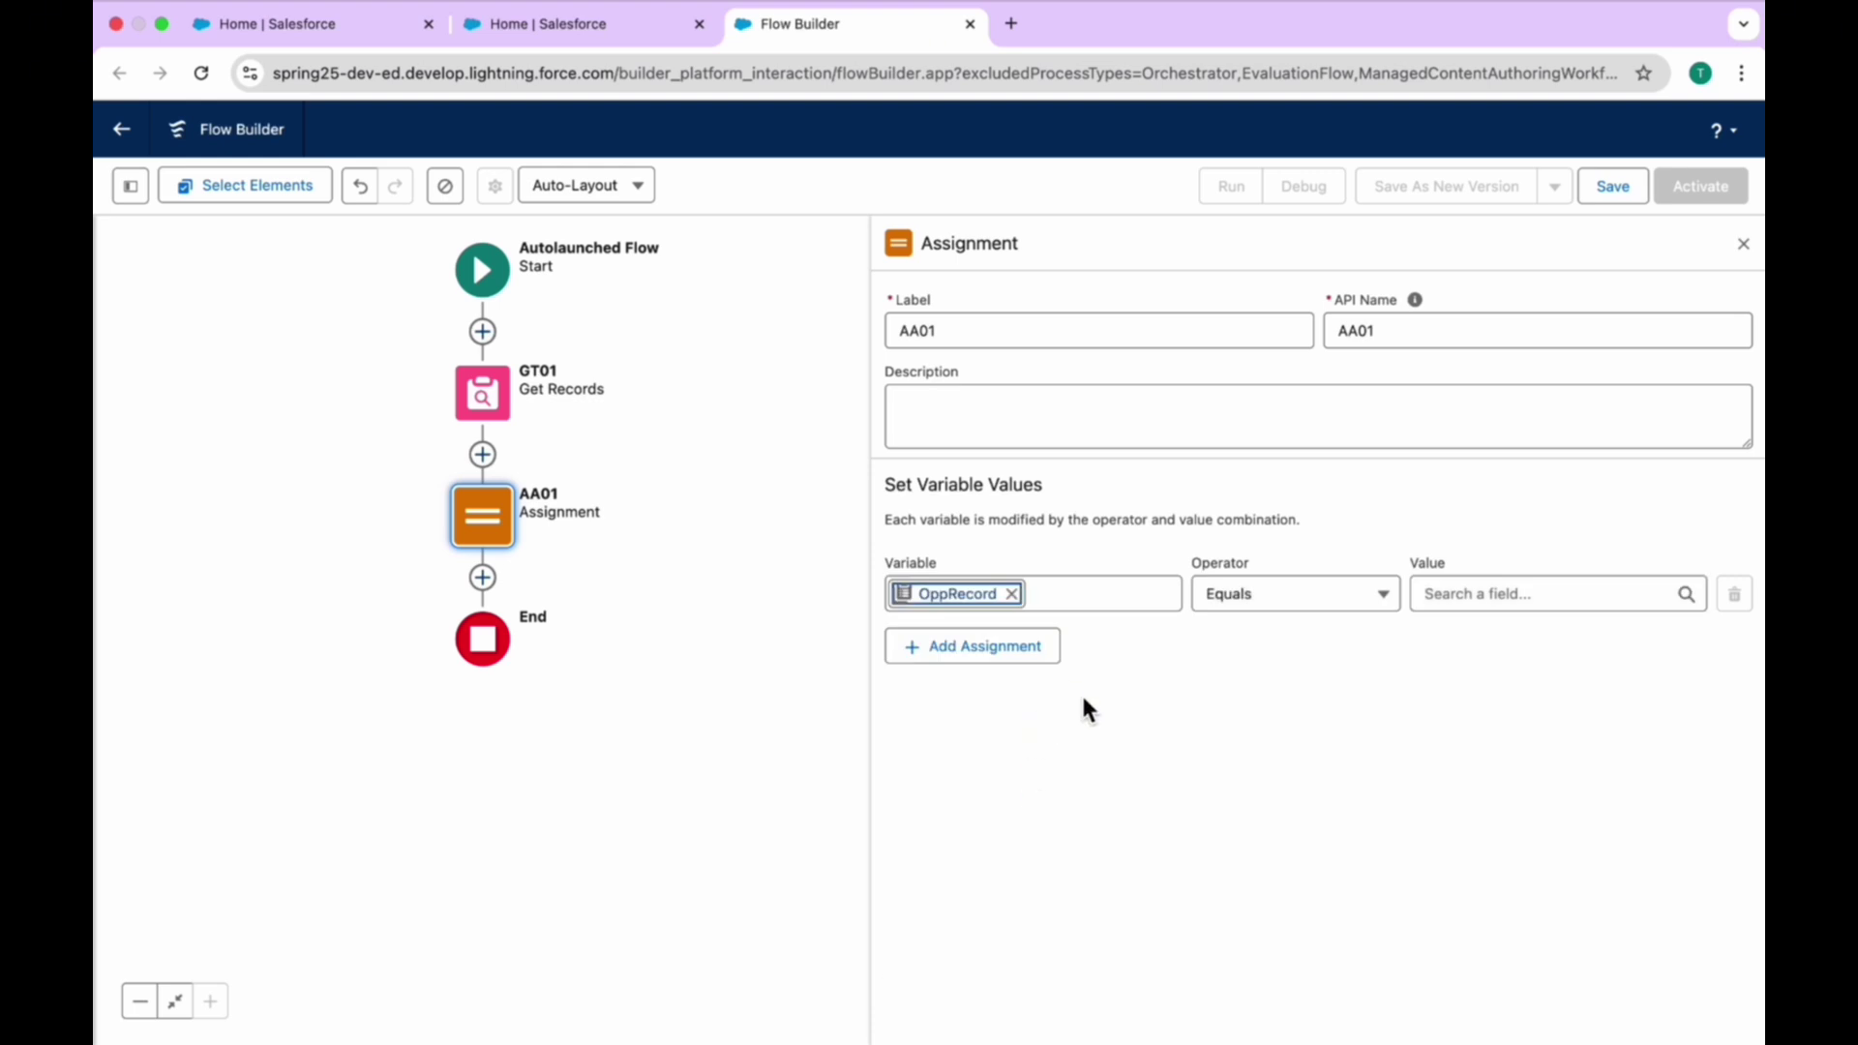
pyautogui.click(1332, 604)
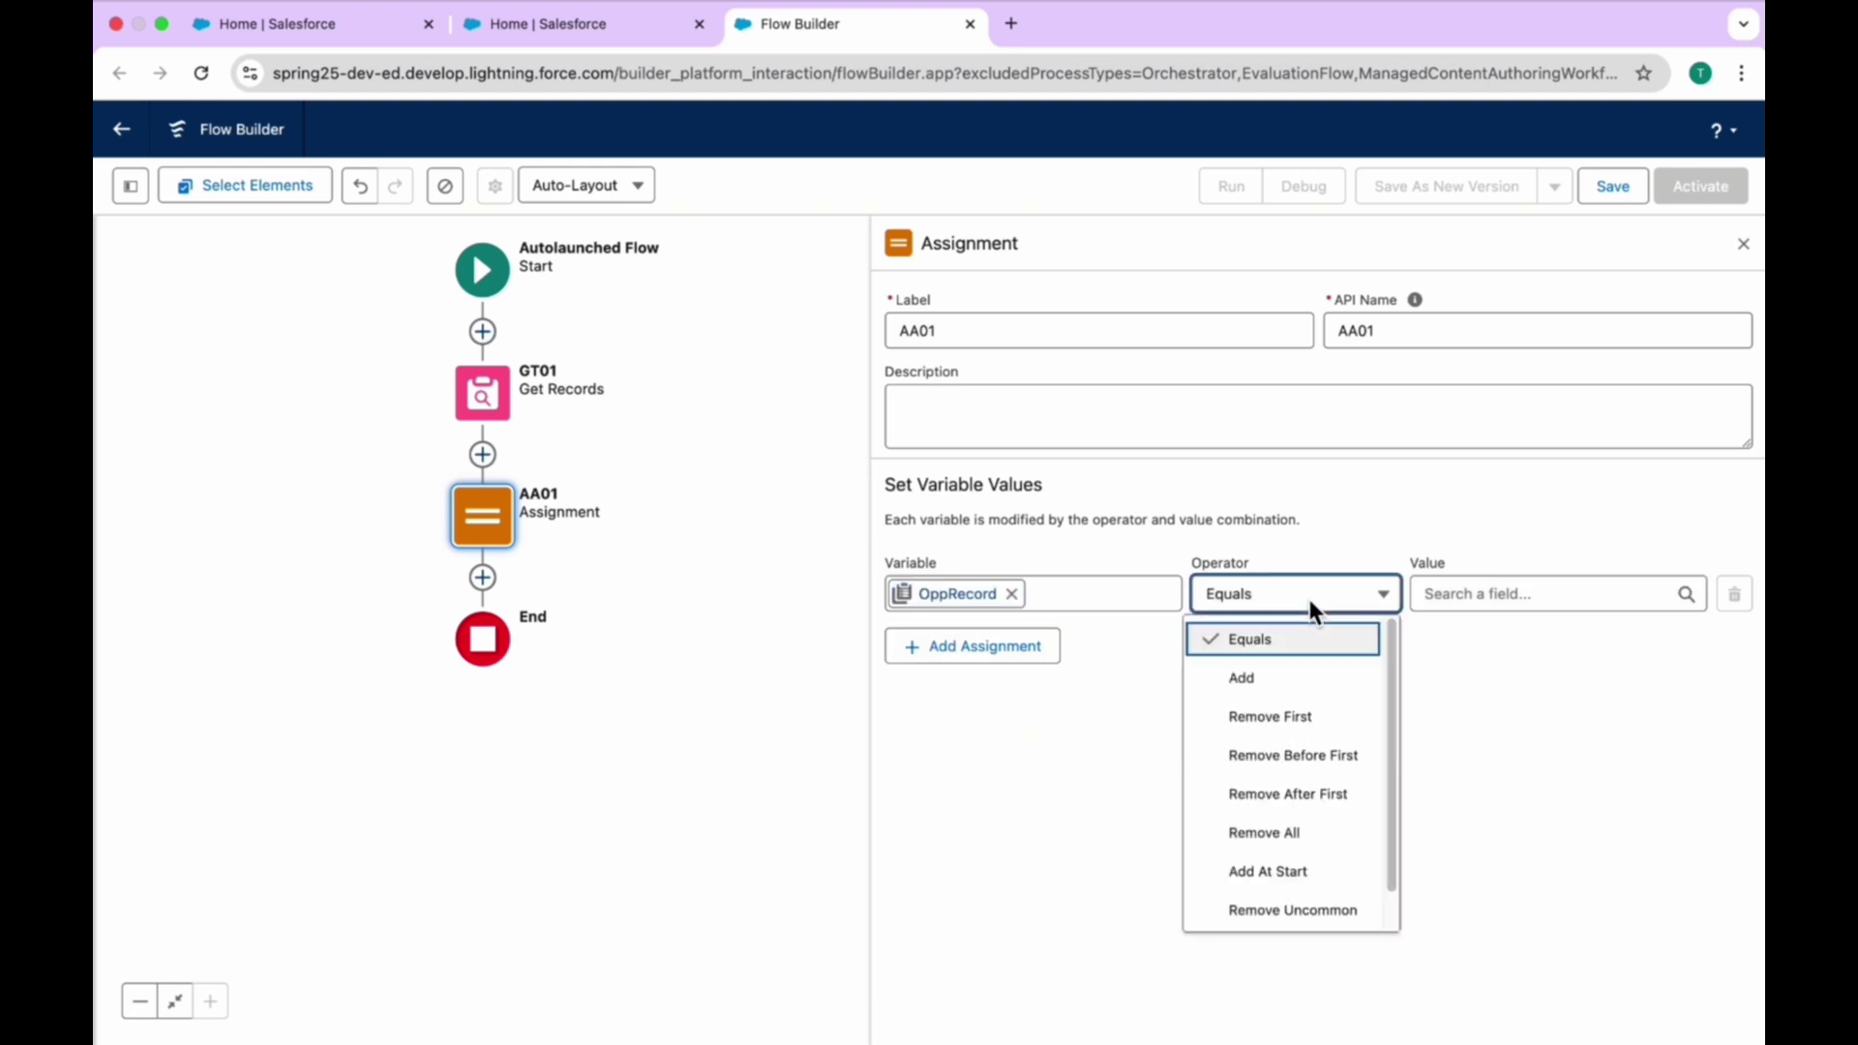
pyautogui.click(1272, 671)
pyautogui.click(1481, 610)
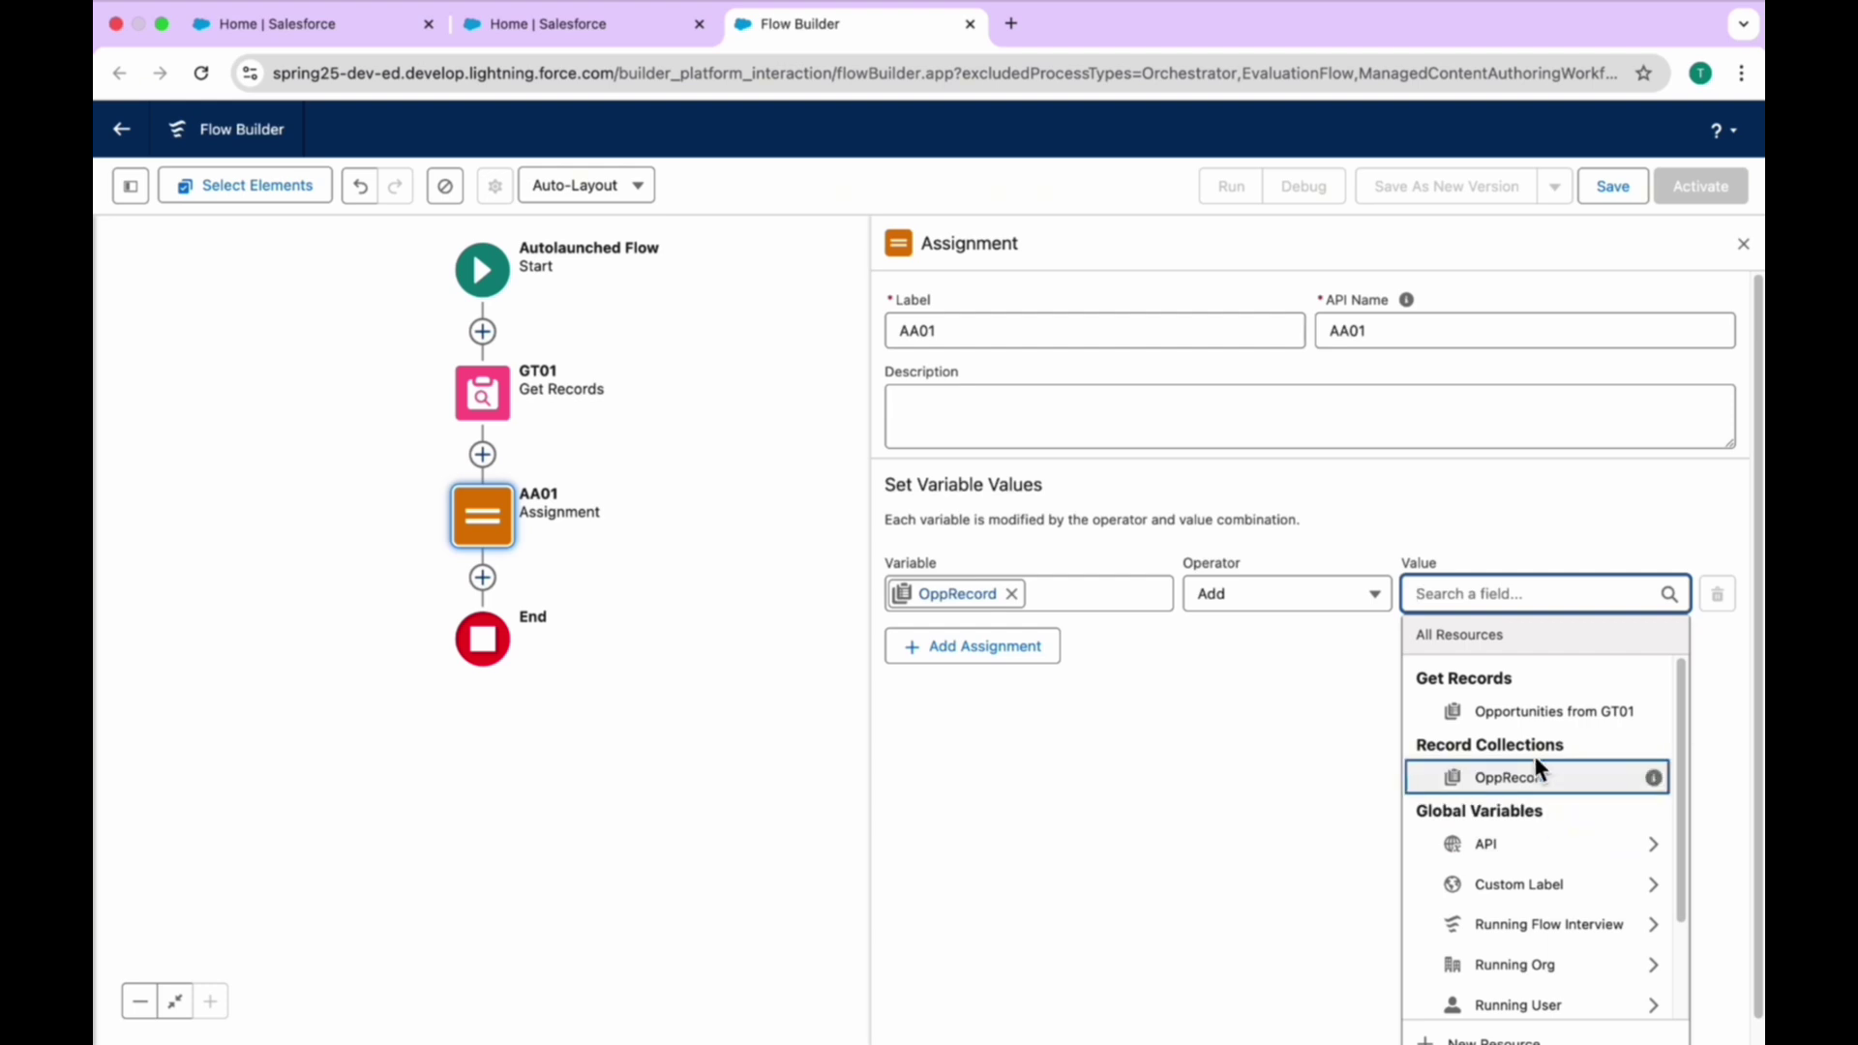
pyautogui.click(1532, 714)
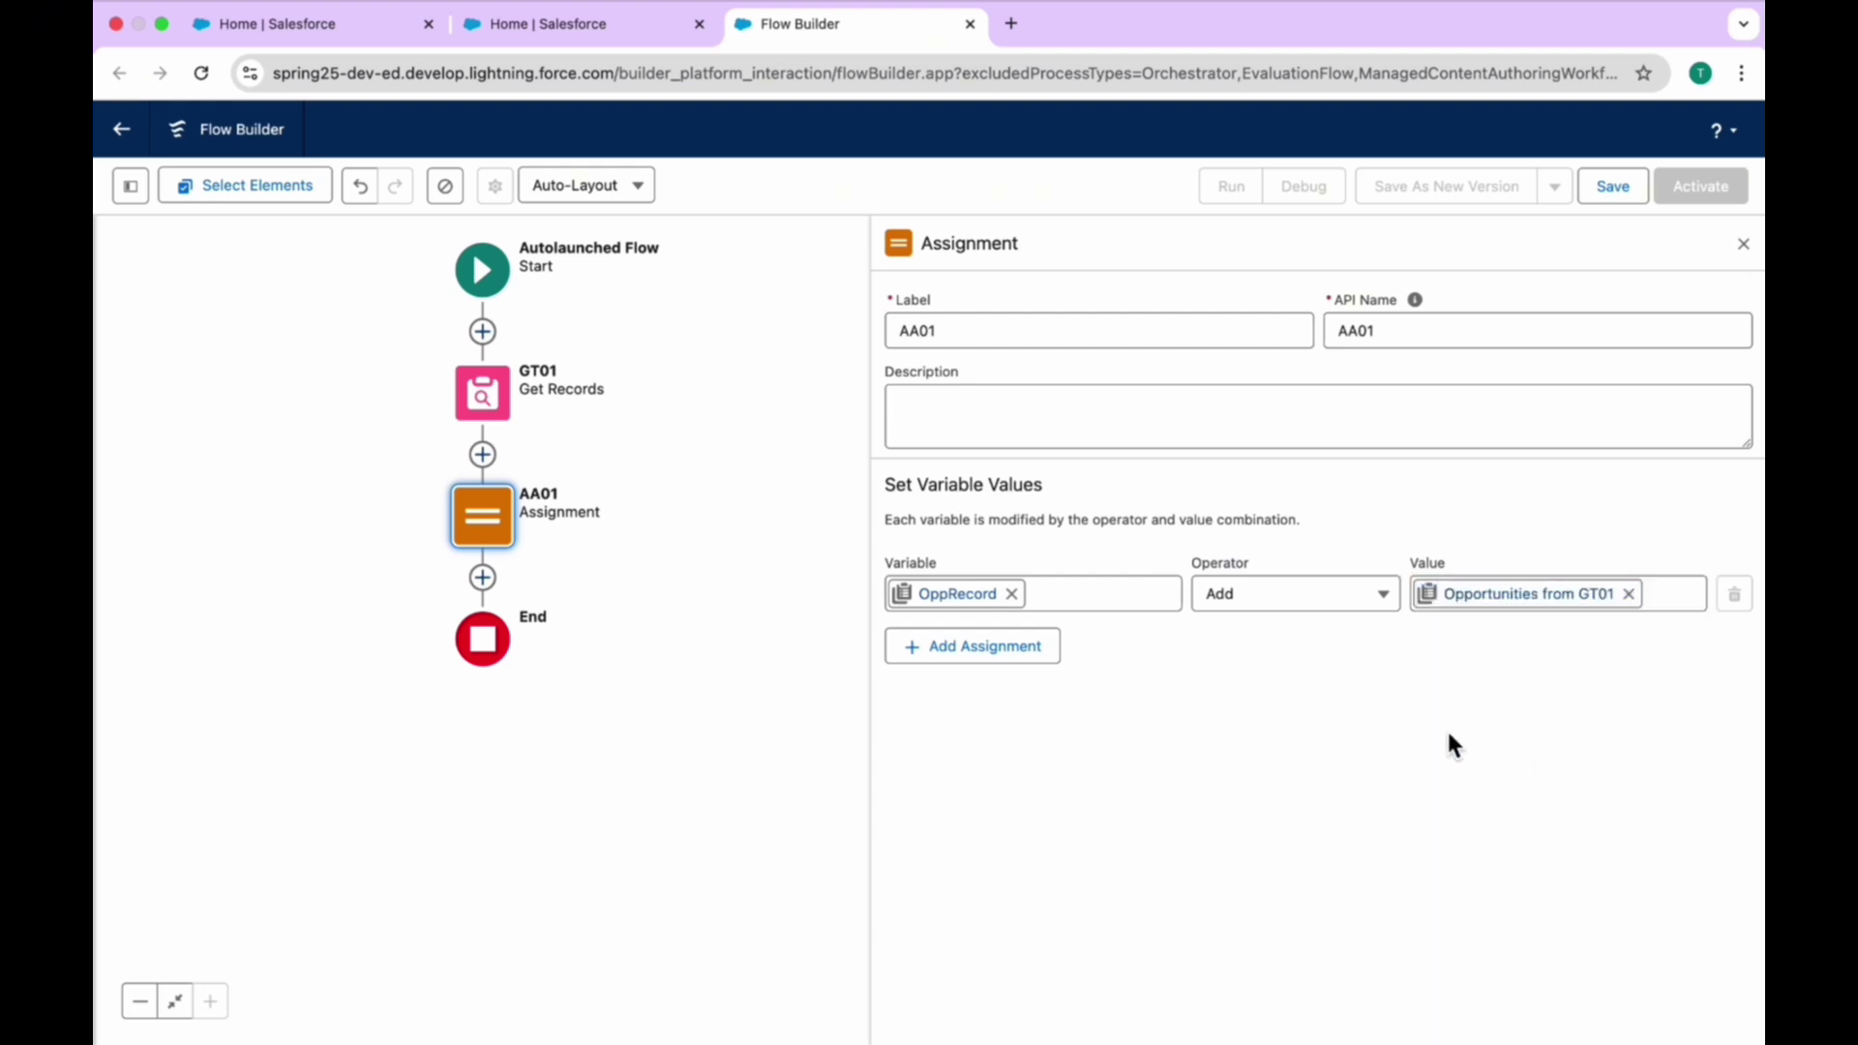
# Save the flow with the label ALF01 Opportunity and activate it
pyautogui.click(1614, 187)
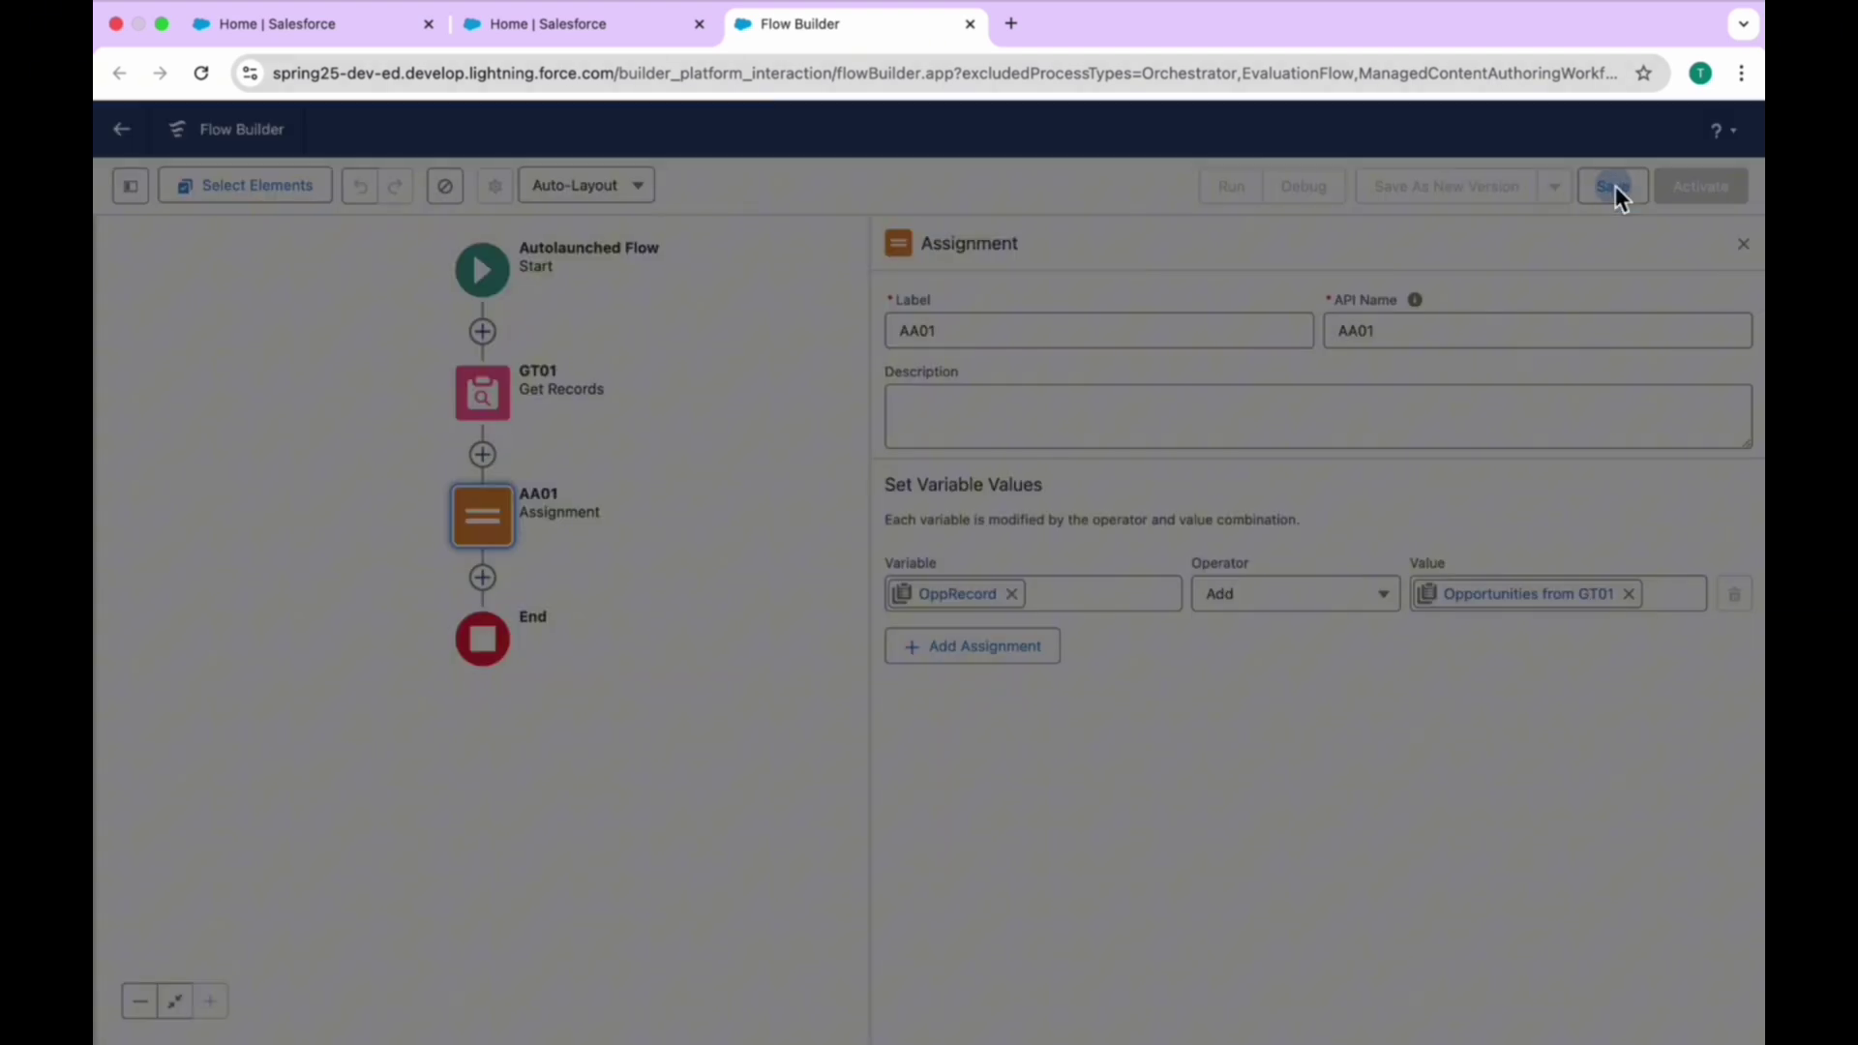
pyautogui.click(562, 496)
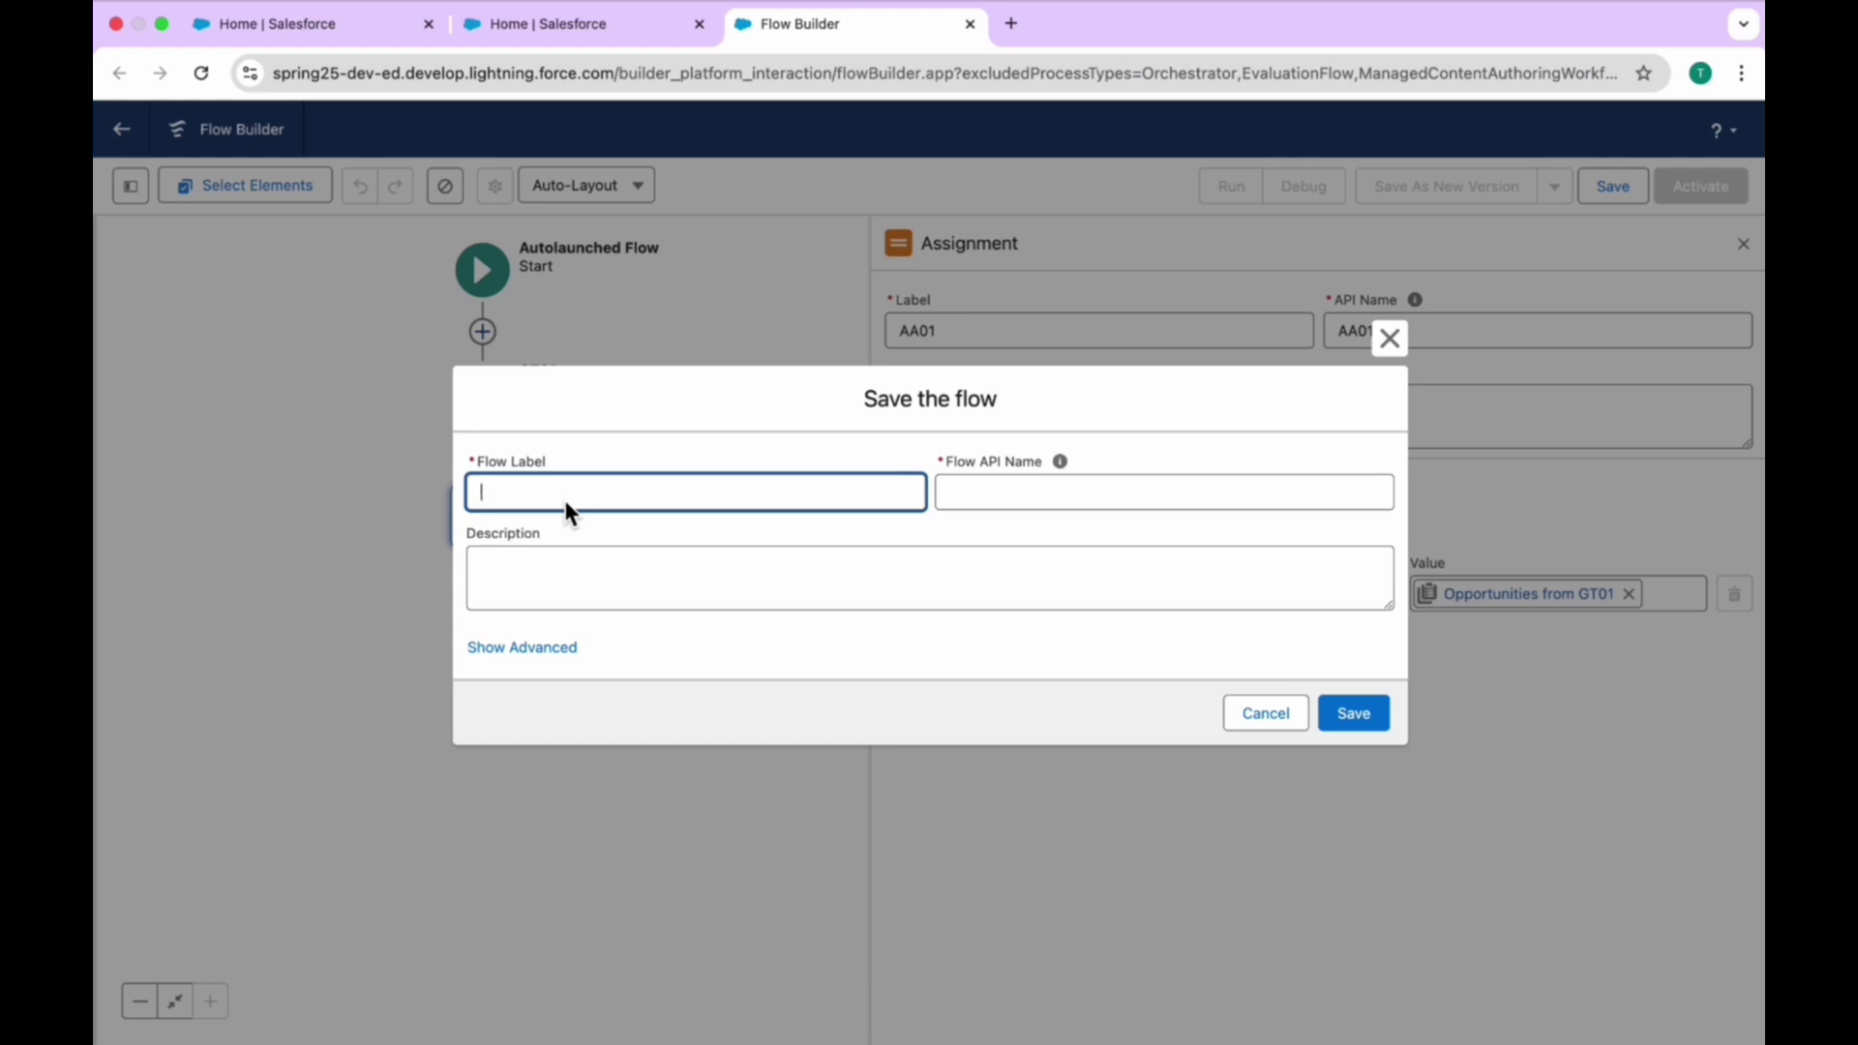
pyautogui.write('A')
pyautogui.write('LGF')
pyautogui.press('BackSpace')
pyautogui.press('BackSpace')
pyautogui.write('F01 Opportunity')
pyautogui.press('Tab')
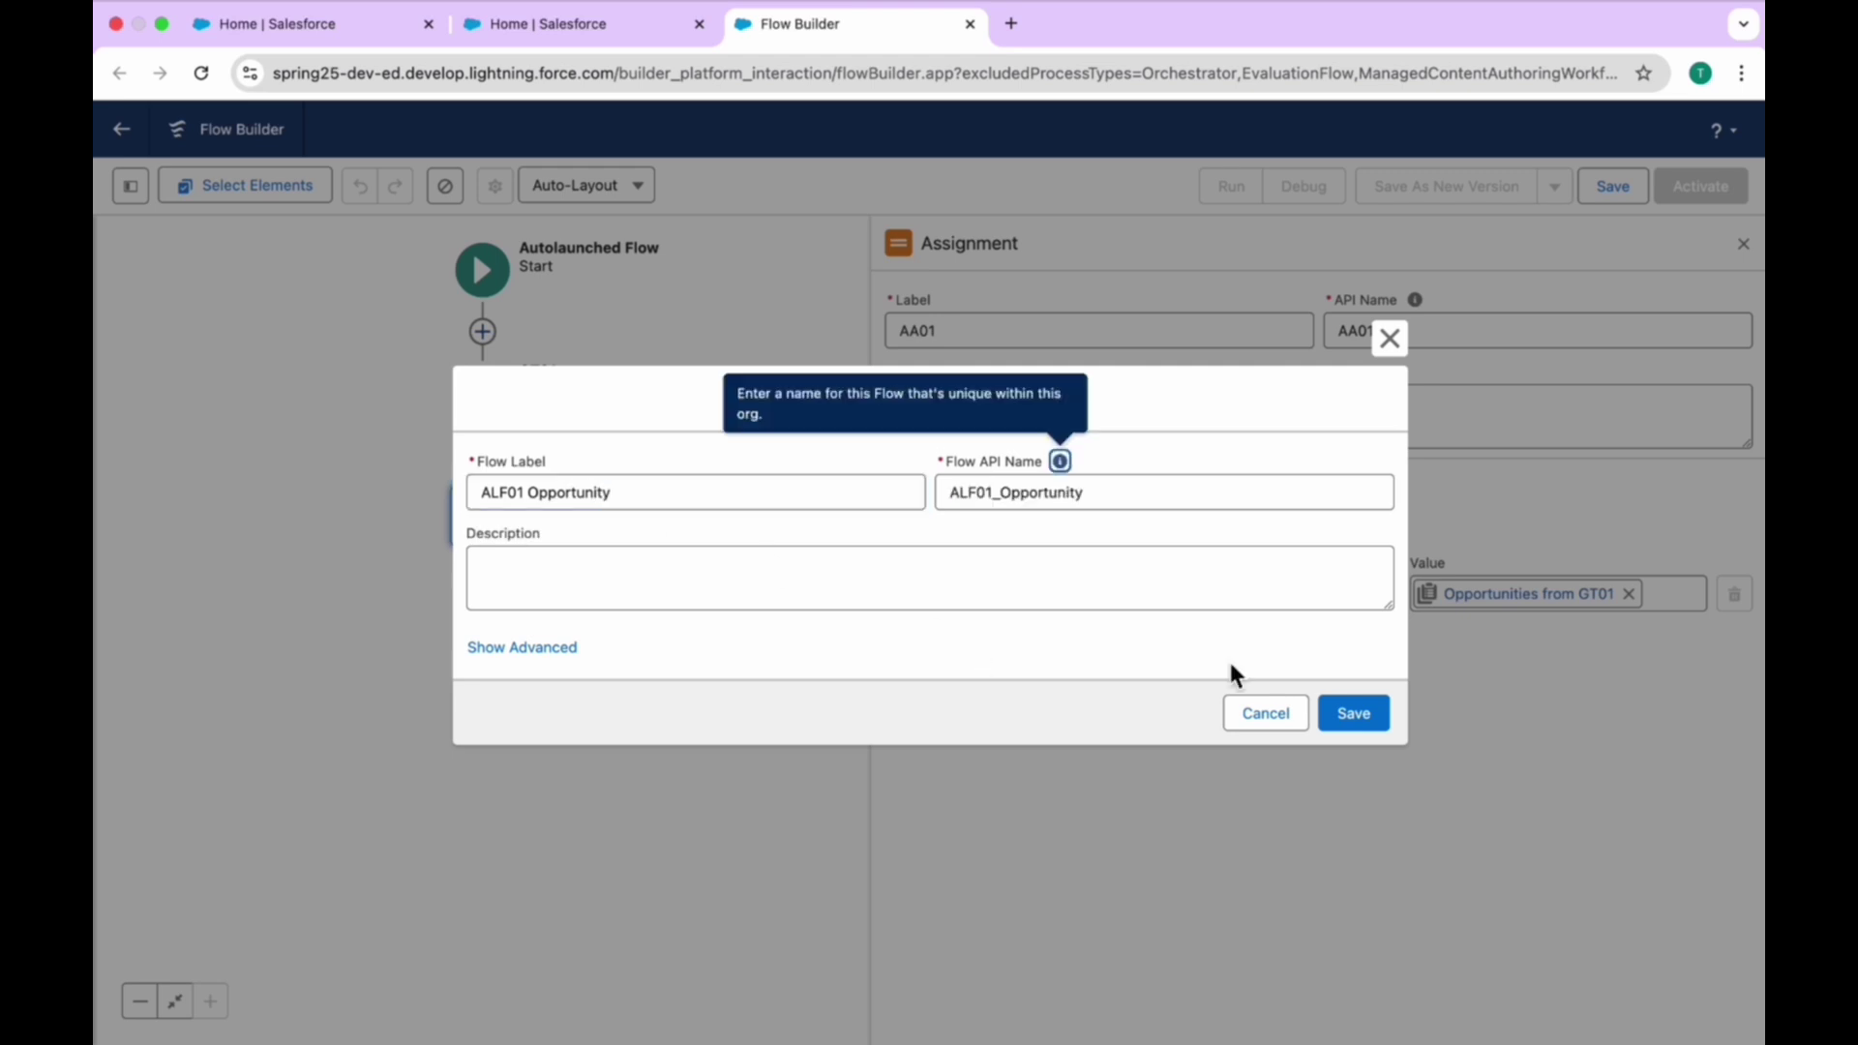
pyautogui.click(1366, 716)
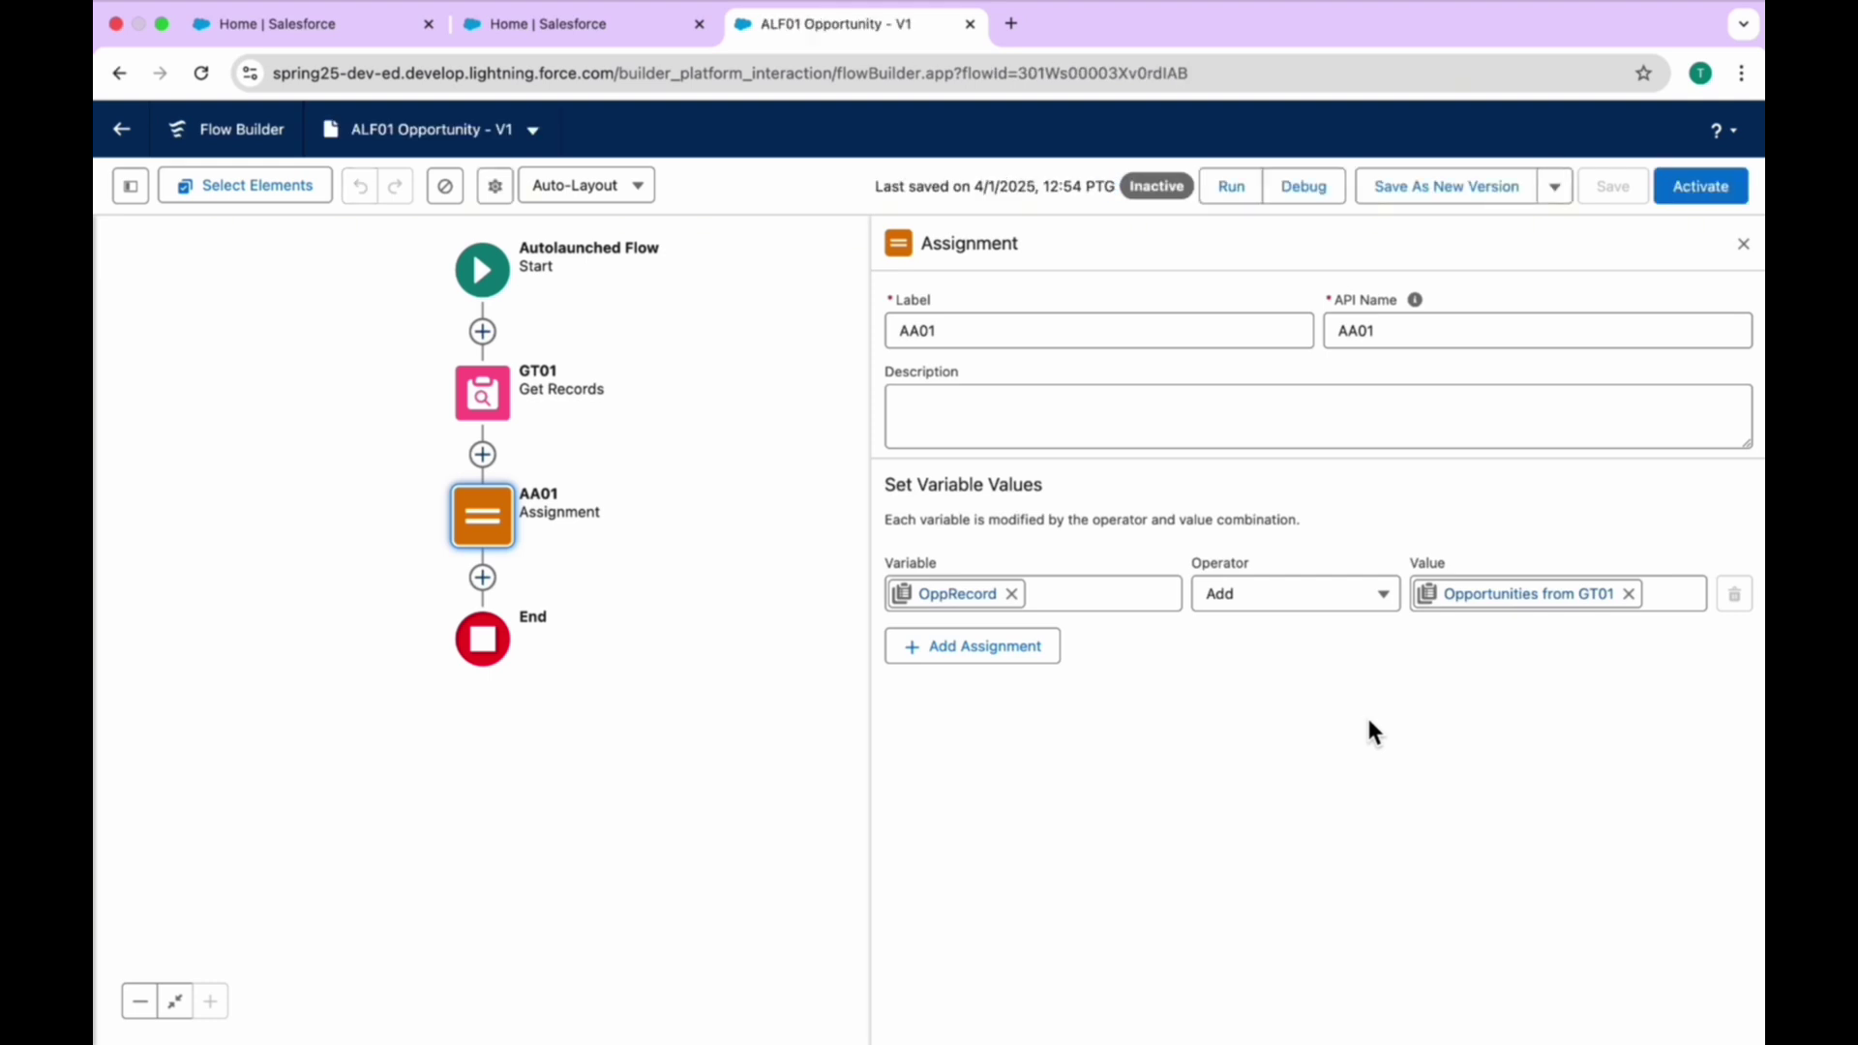
pyautogui.click(1711, 184)
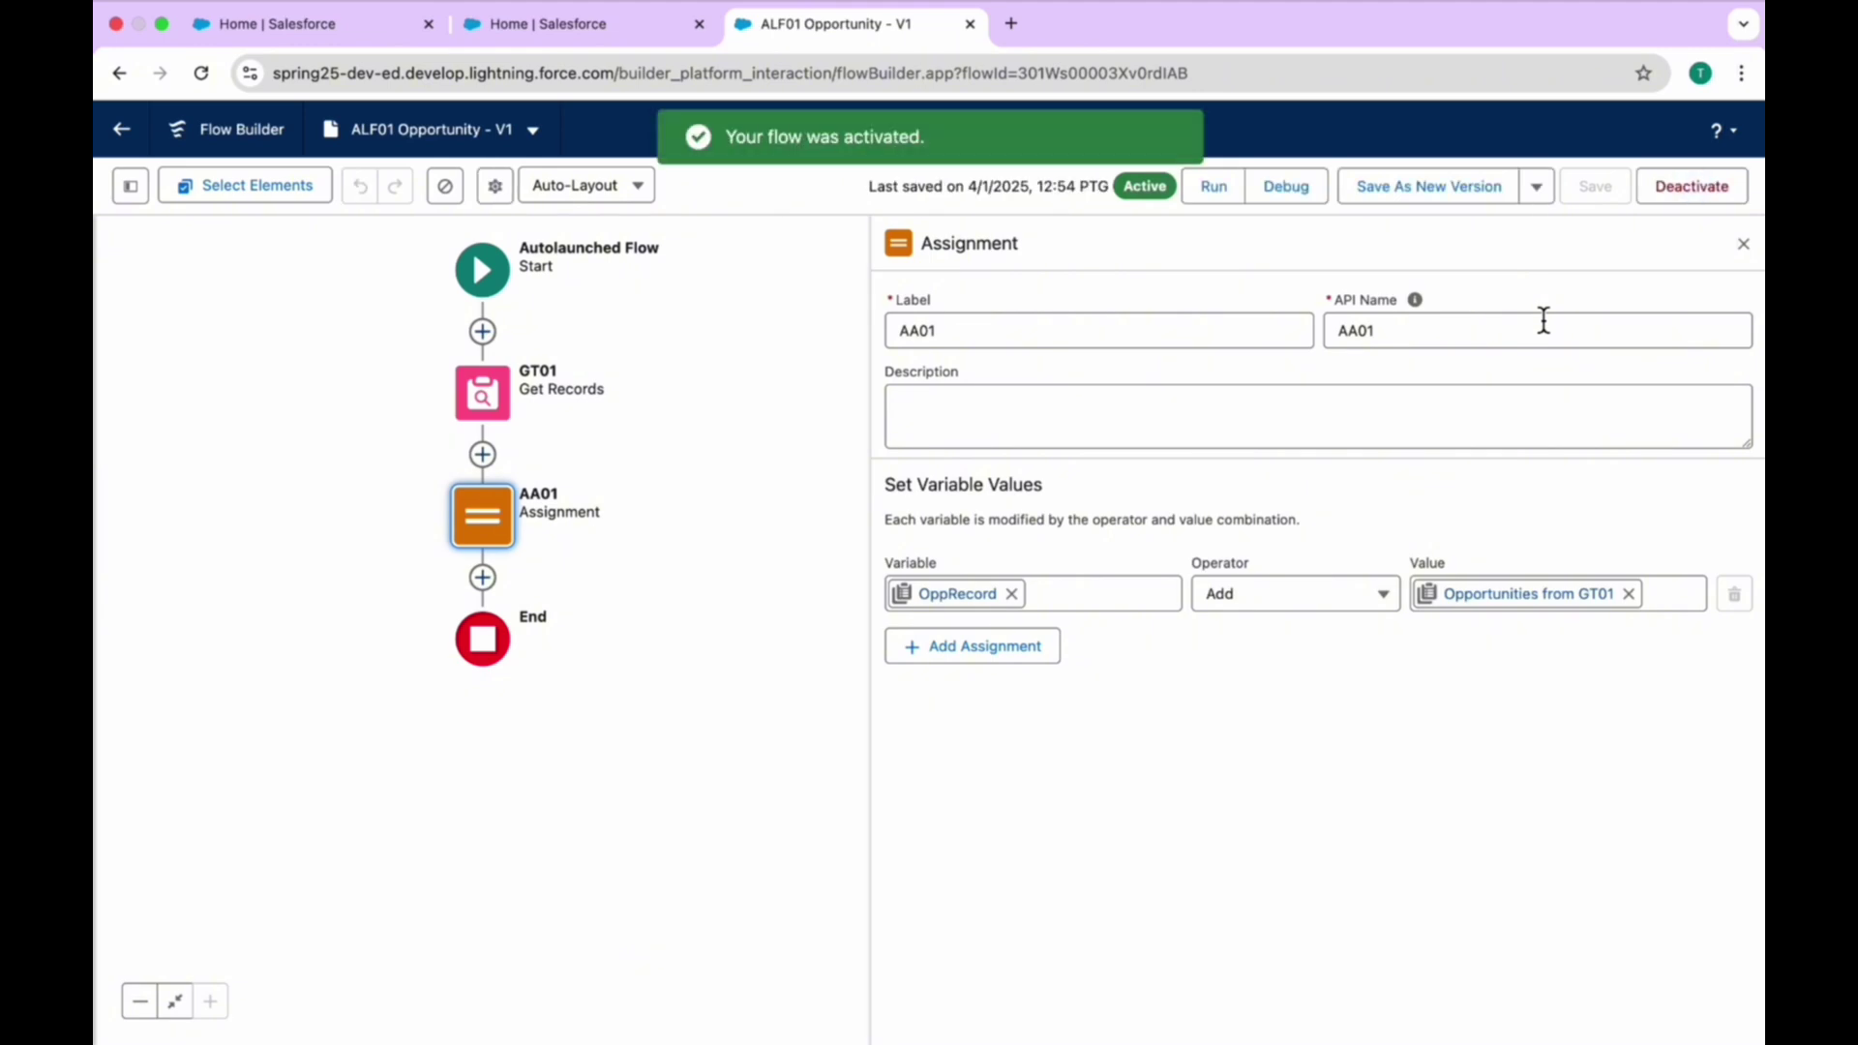
# Start a new Screen Flow from the other Salesforce browser tab
pyautogui.click(596, 39)
pyautogui.click(1688, 254)
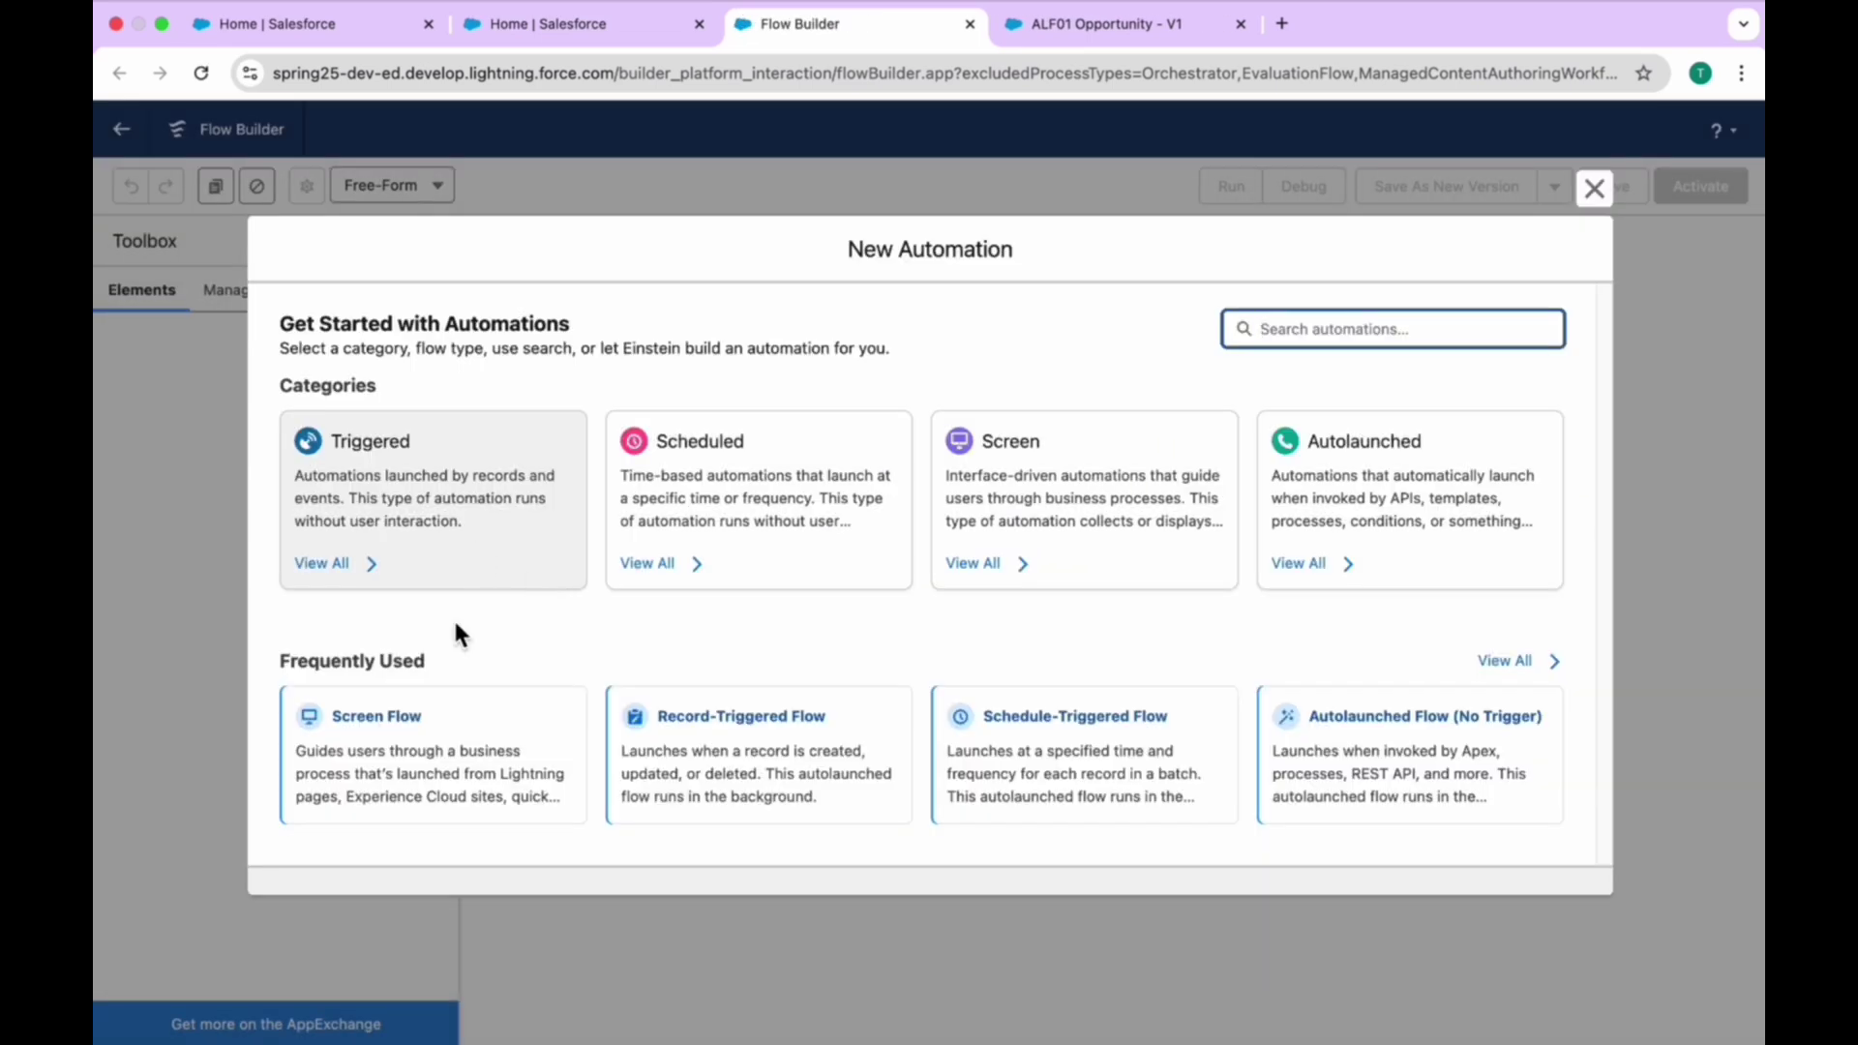
pyautogui.click(400, 766)
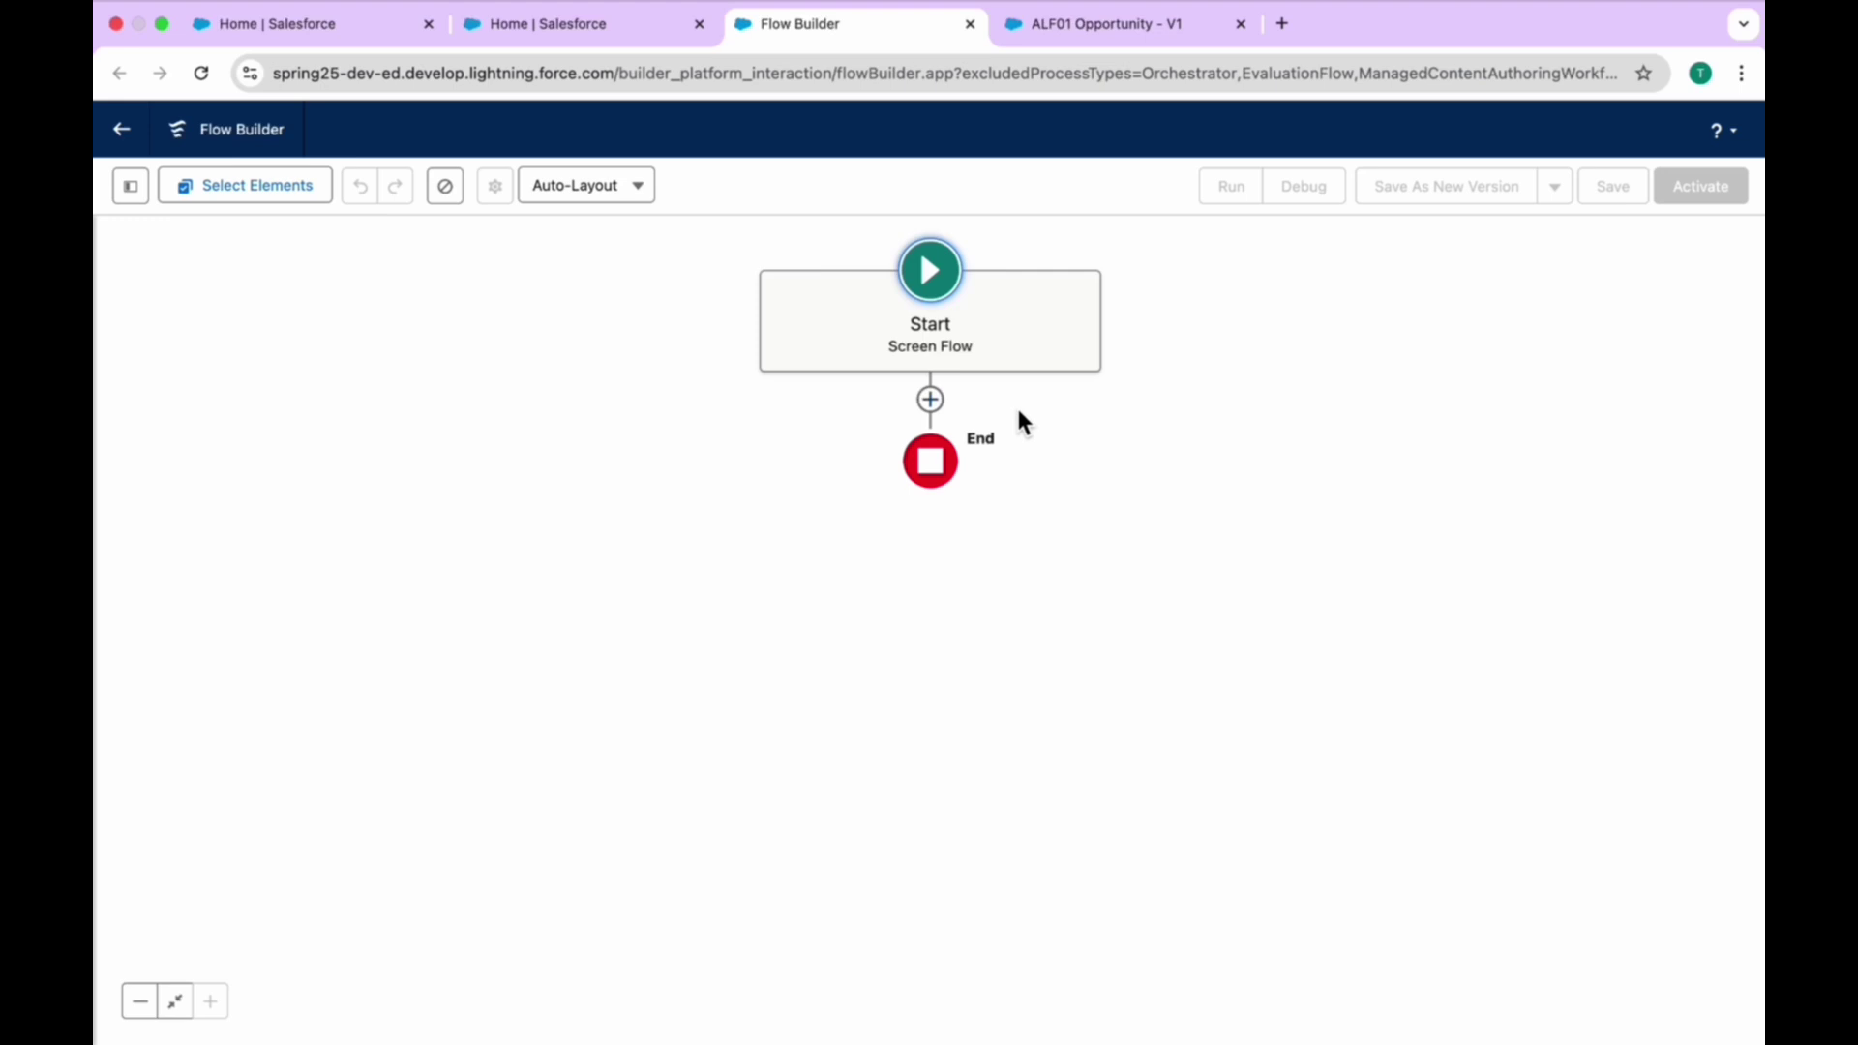
# Add a Screen element between the flow's start and end and label it SR01
pyautogui.click(946, 403)
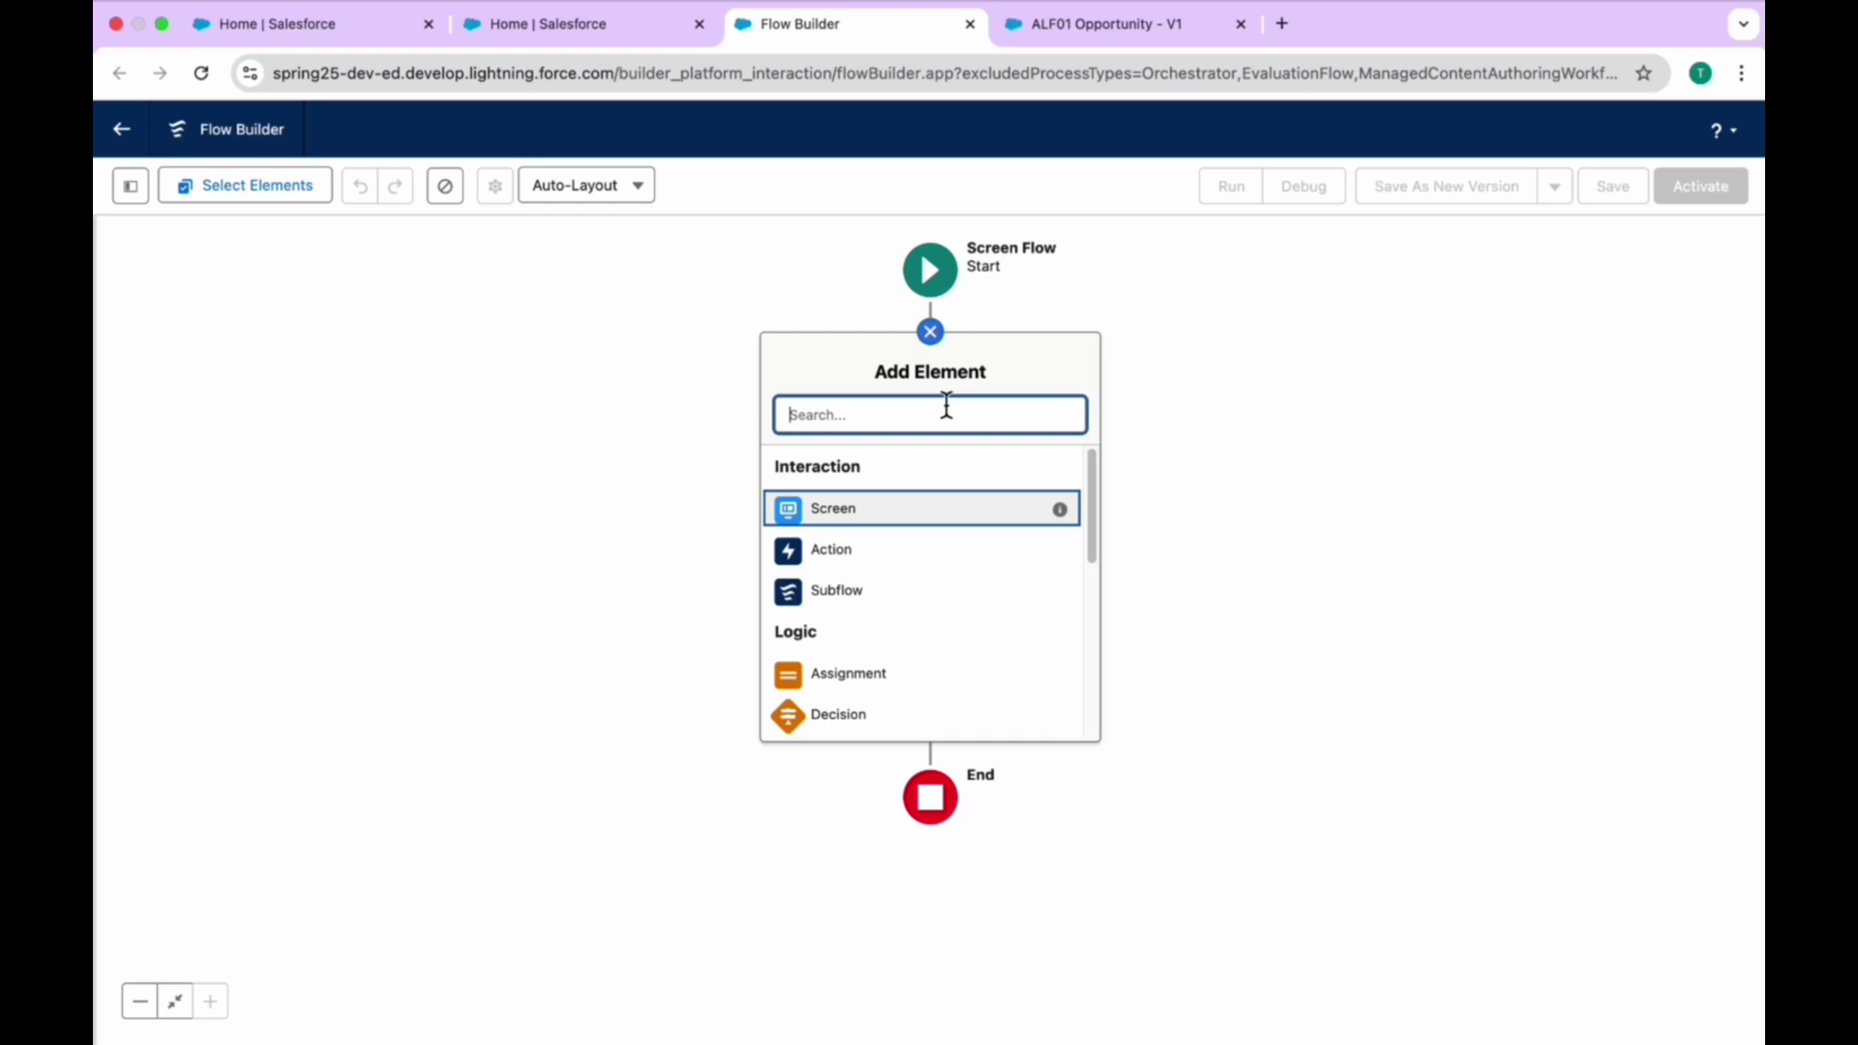
pyautogui.click(863, 505)
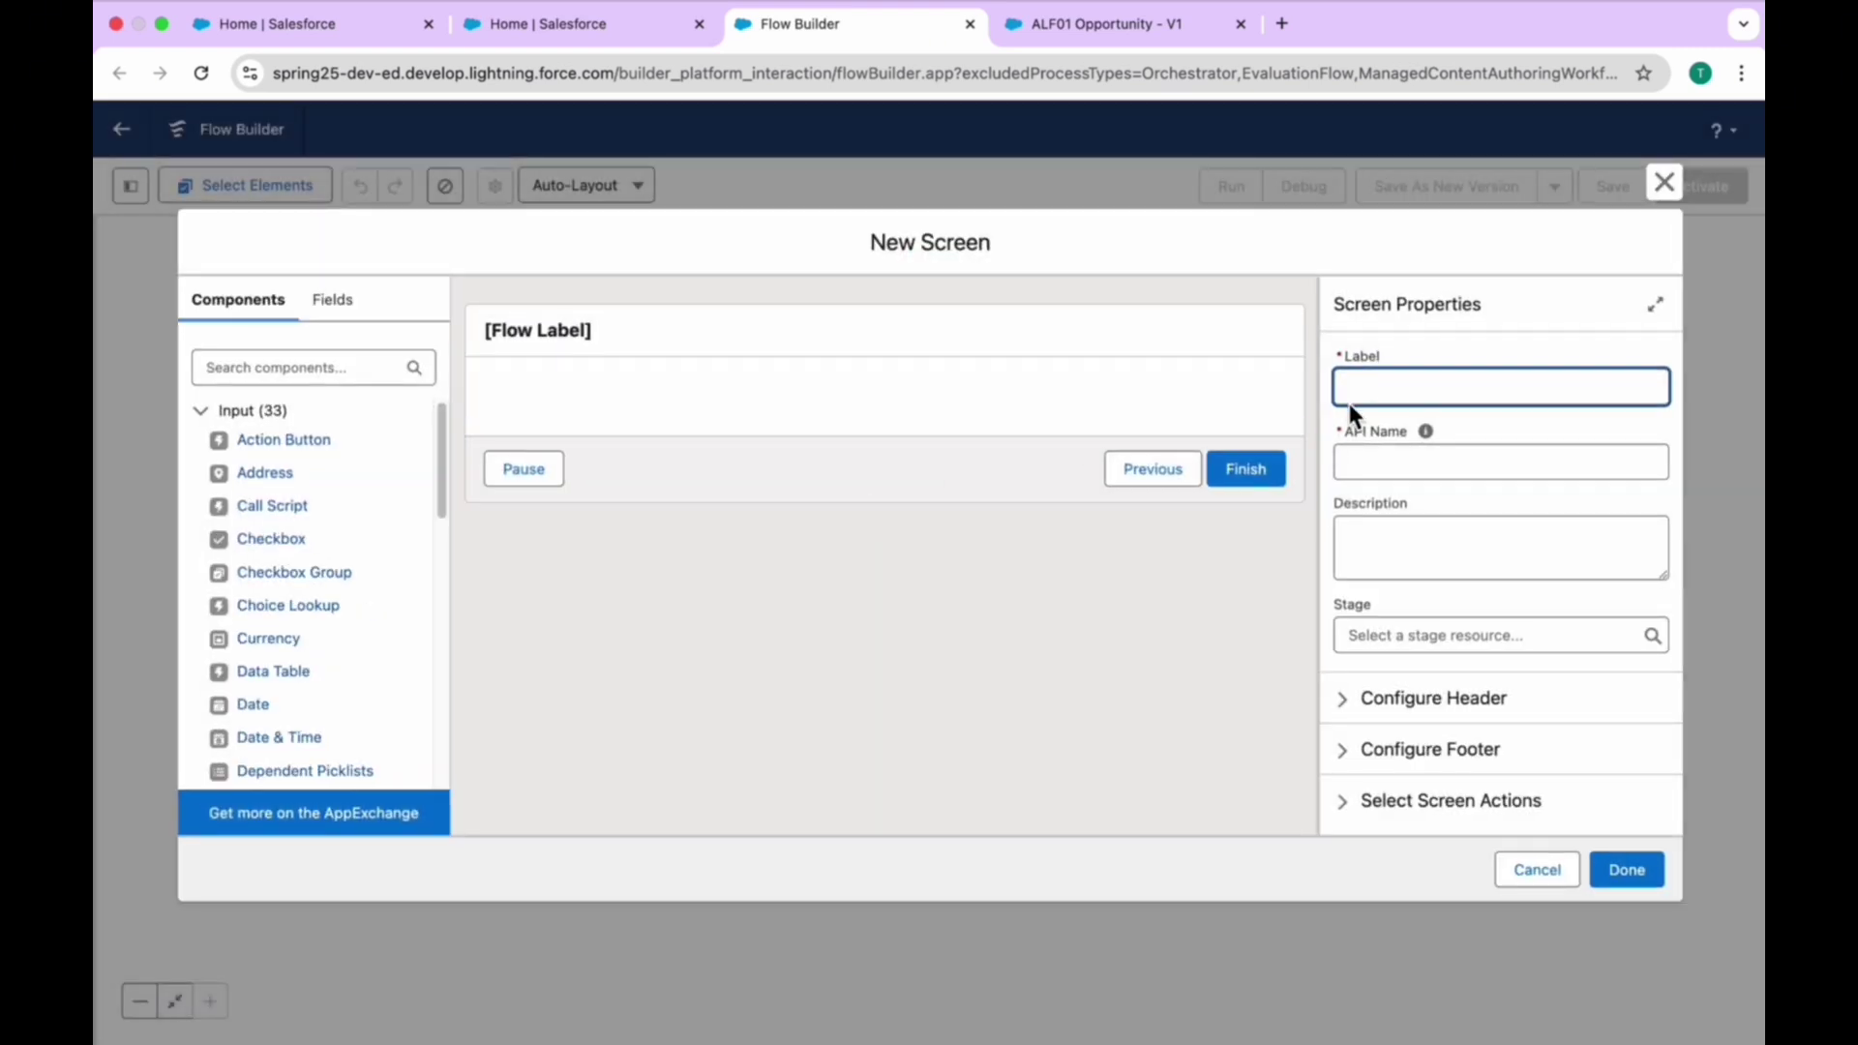
pyautogui.write('SR01')
pyautogui.press('Tab')
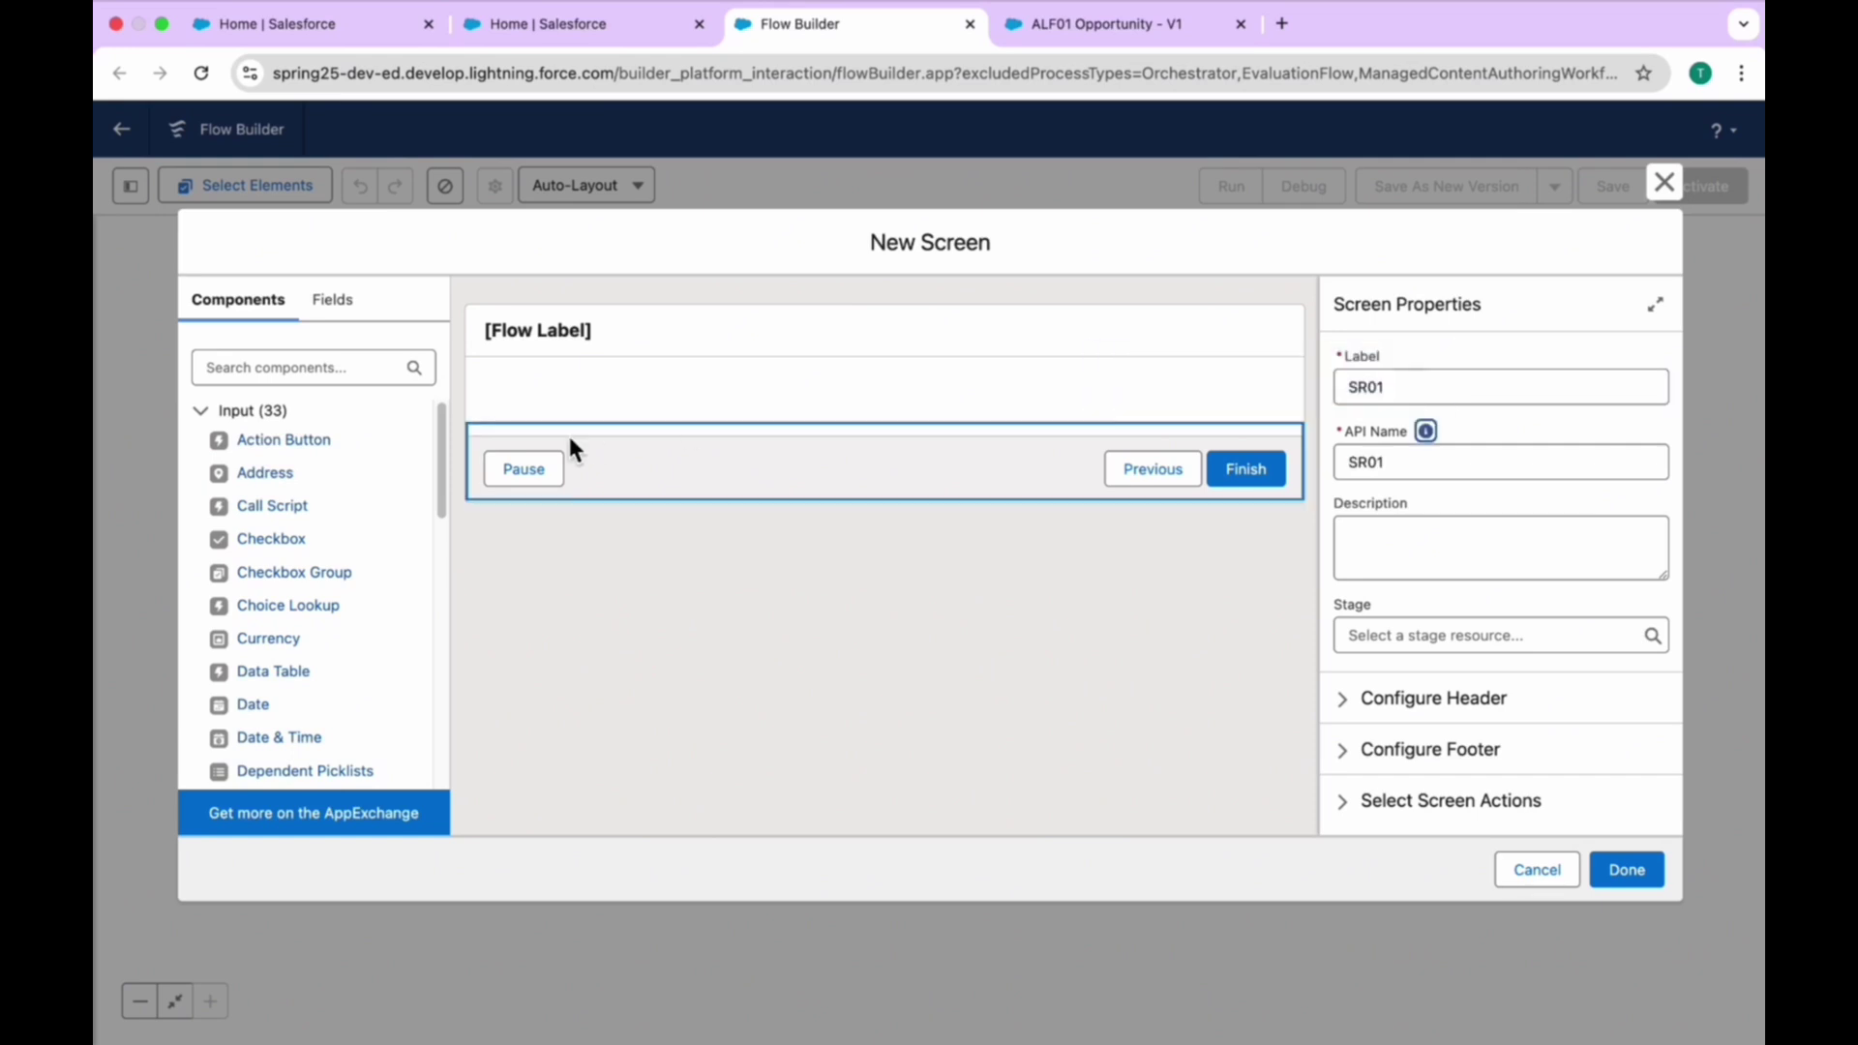
# Place a Lookup component on the SR01 screen and give it the API name Account
pyautogui.click(300, 367)
pyautogui.write('loo')
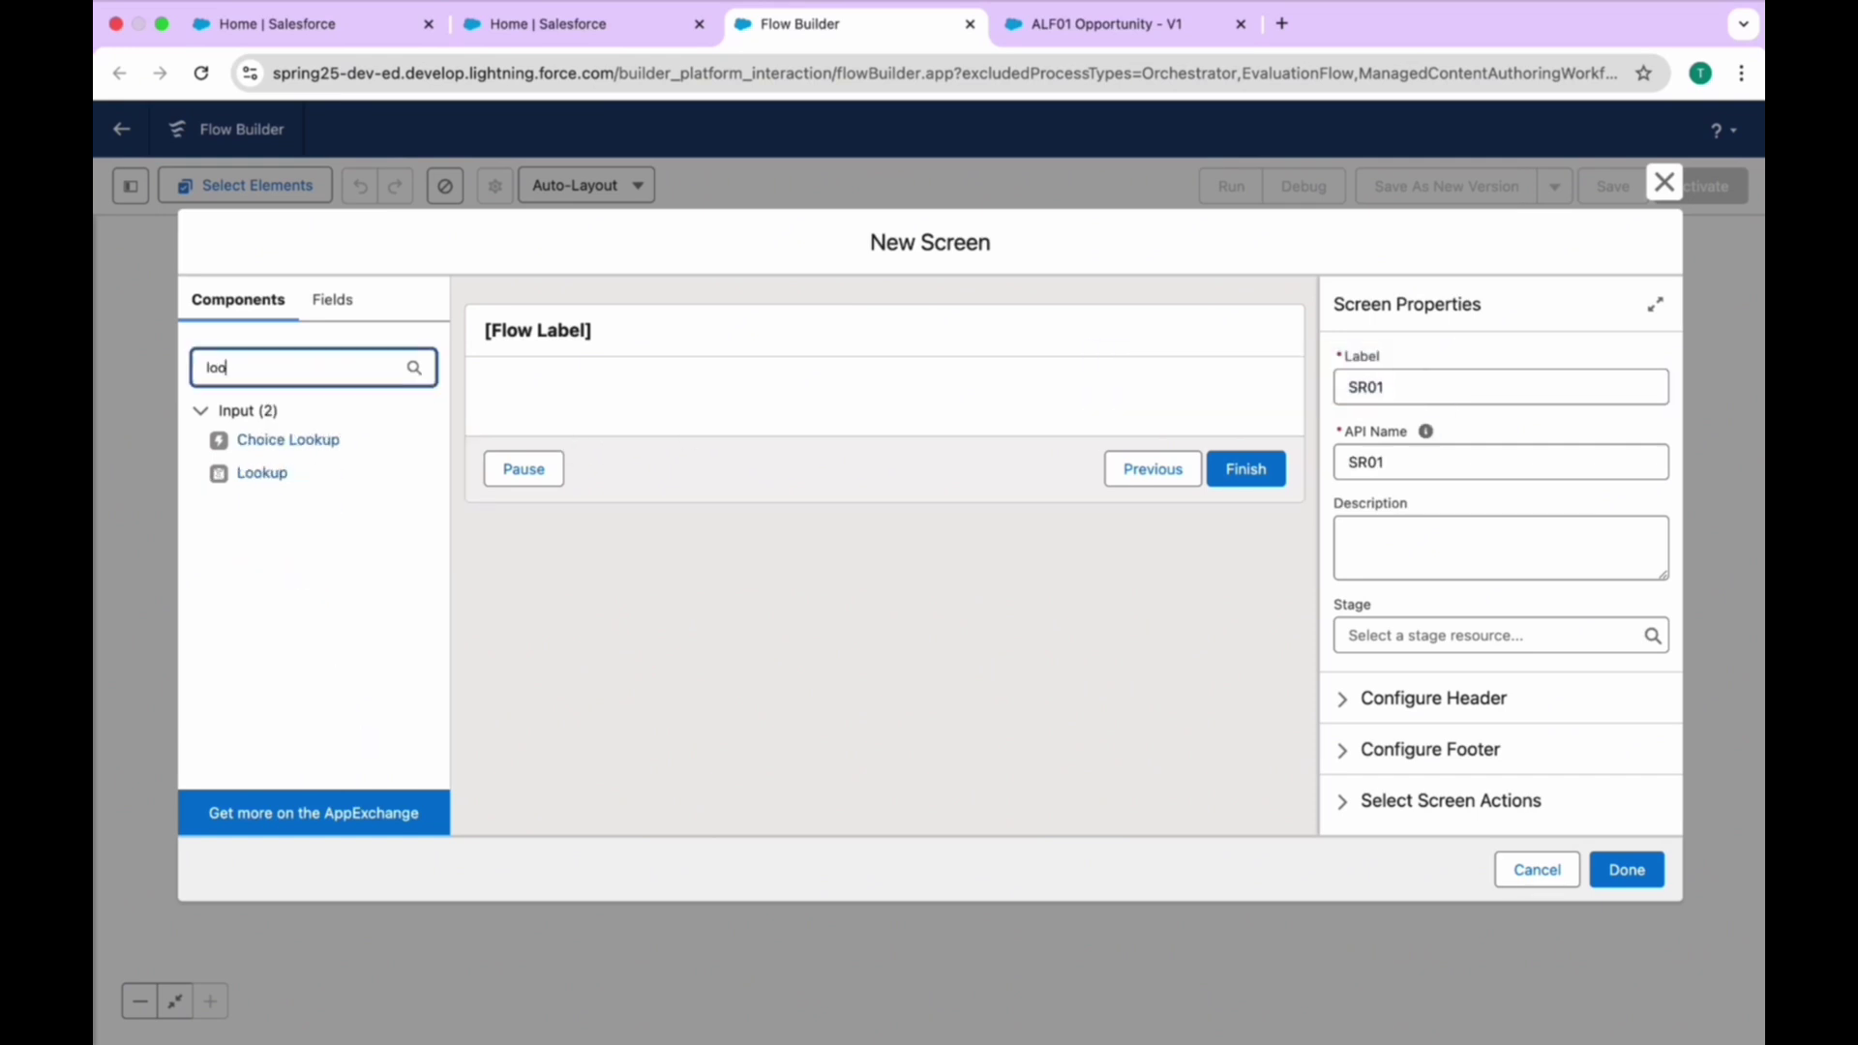
pyautogui.moveTo(271, 478); pyautogui.dragTo(561, 411)
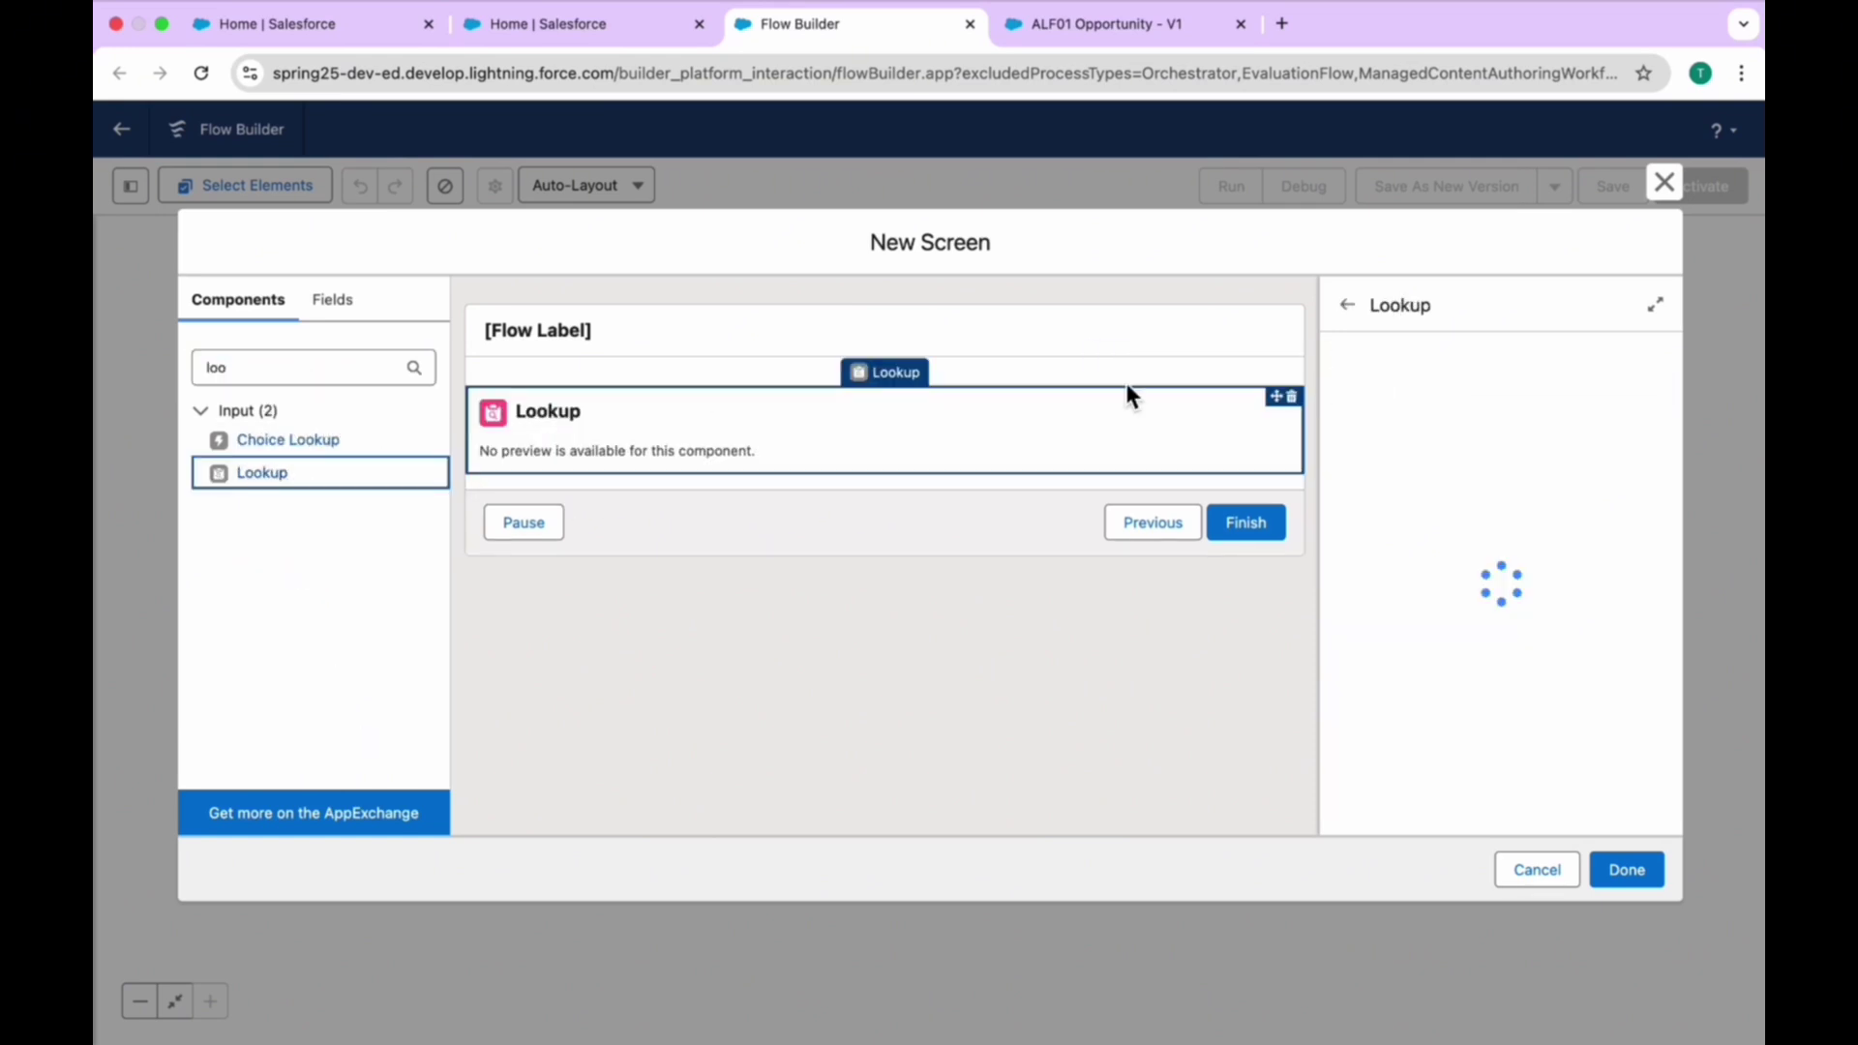
pyautogui.click(1433, 385)
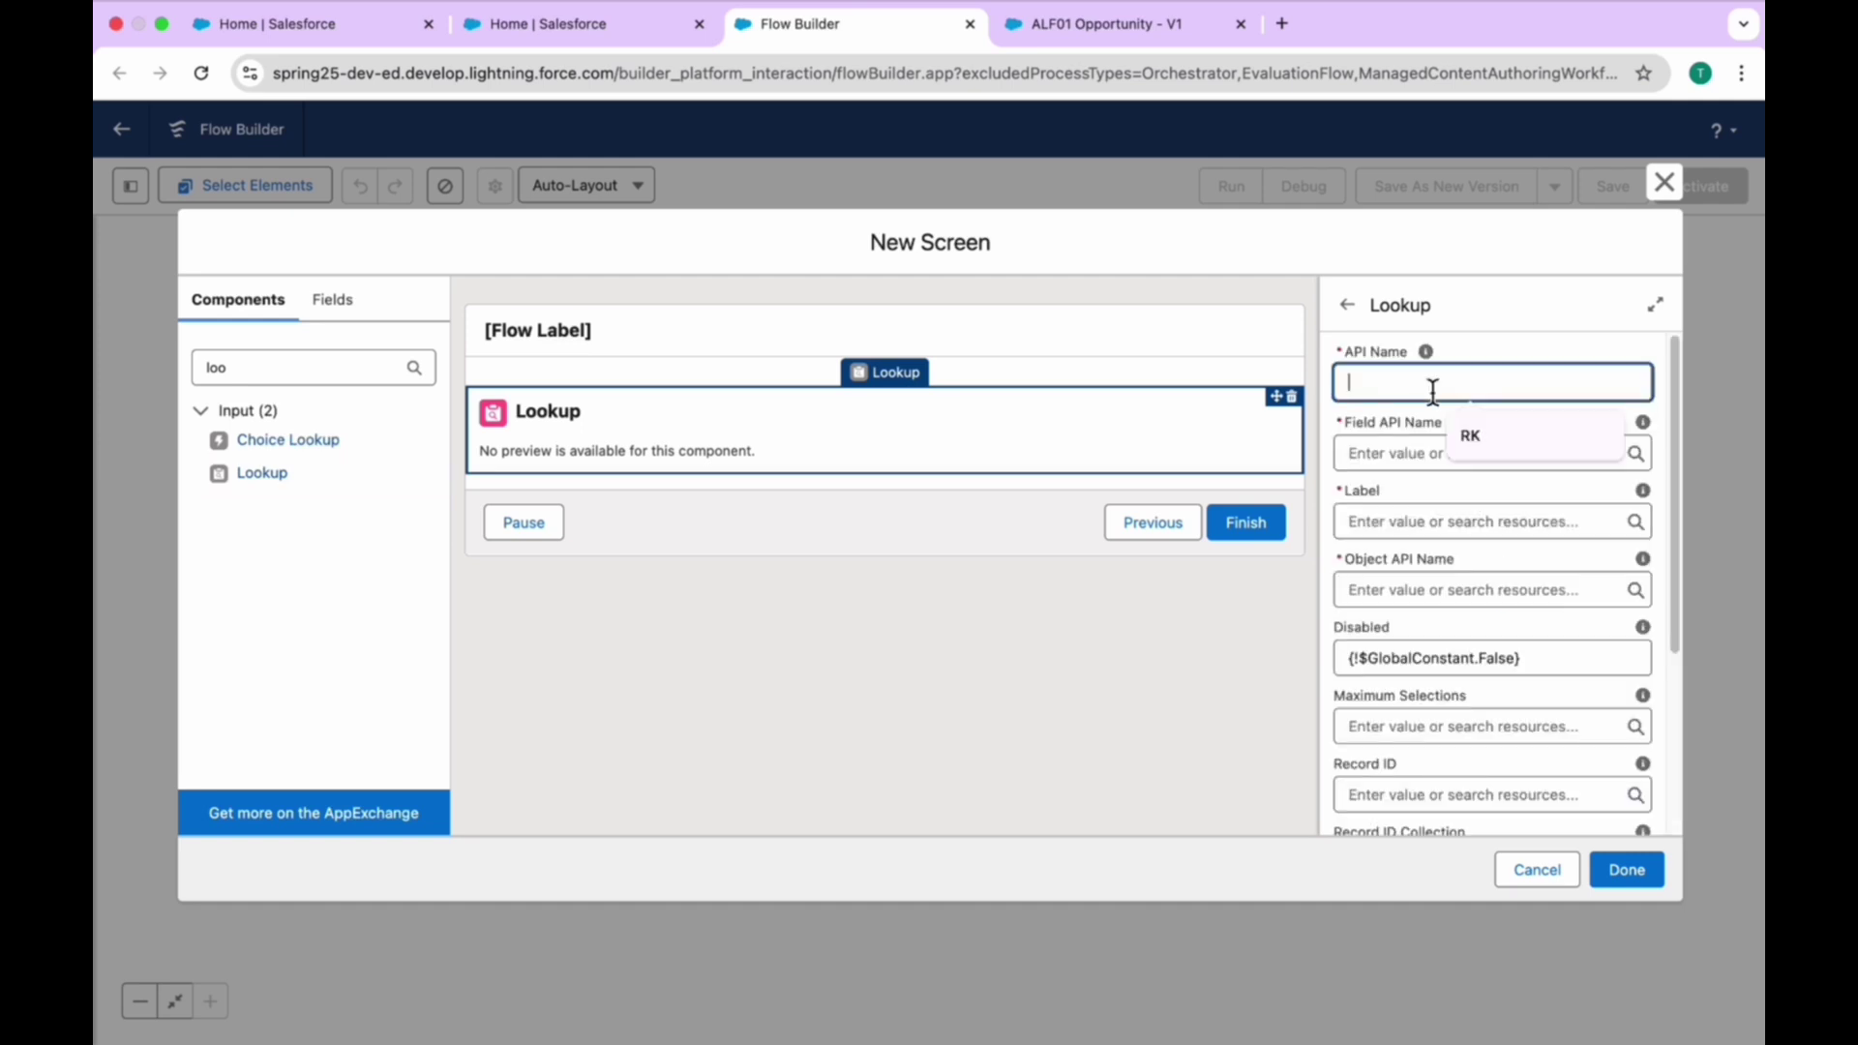
pyautogui.write('Account')
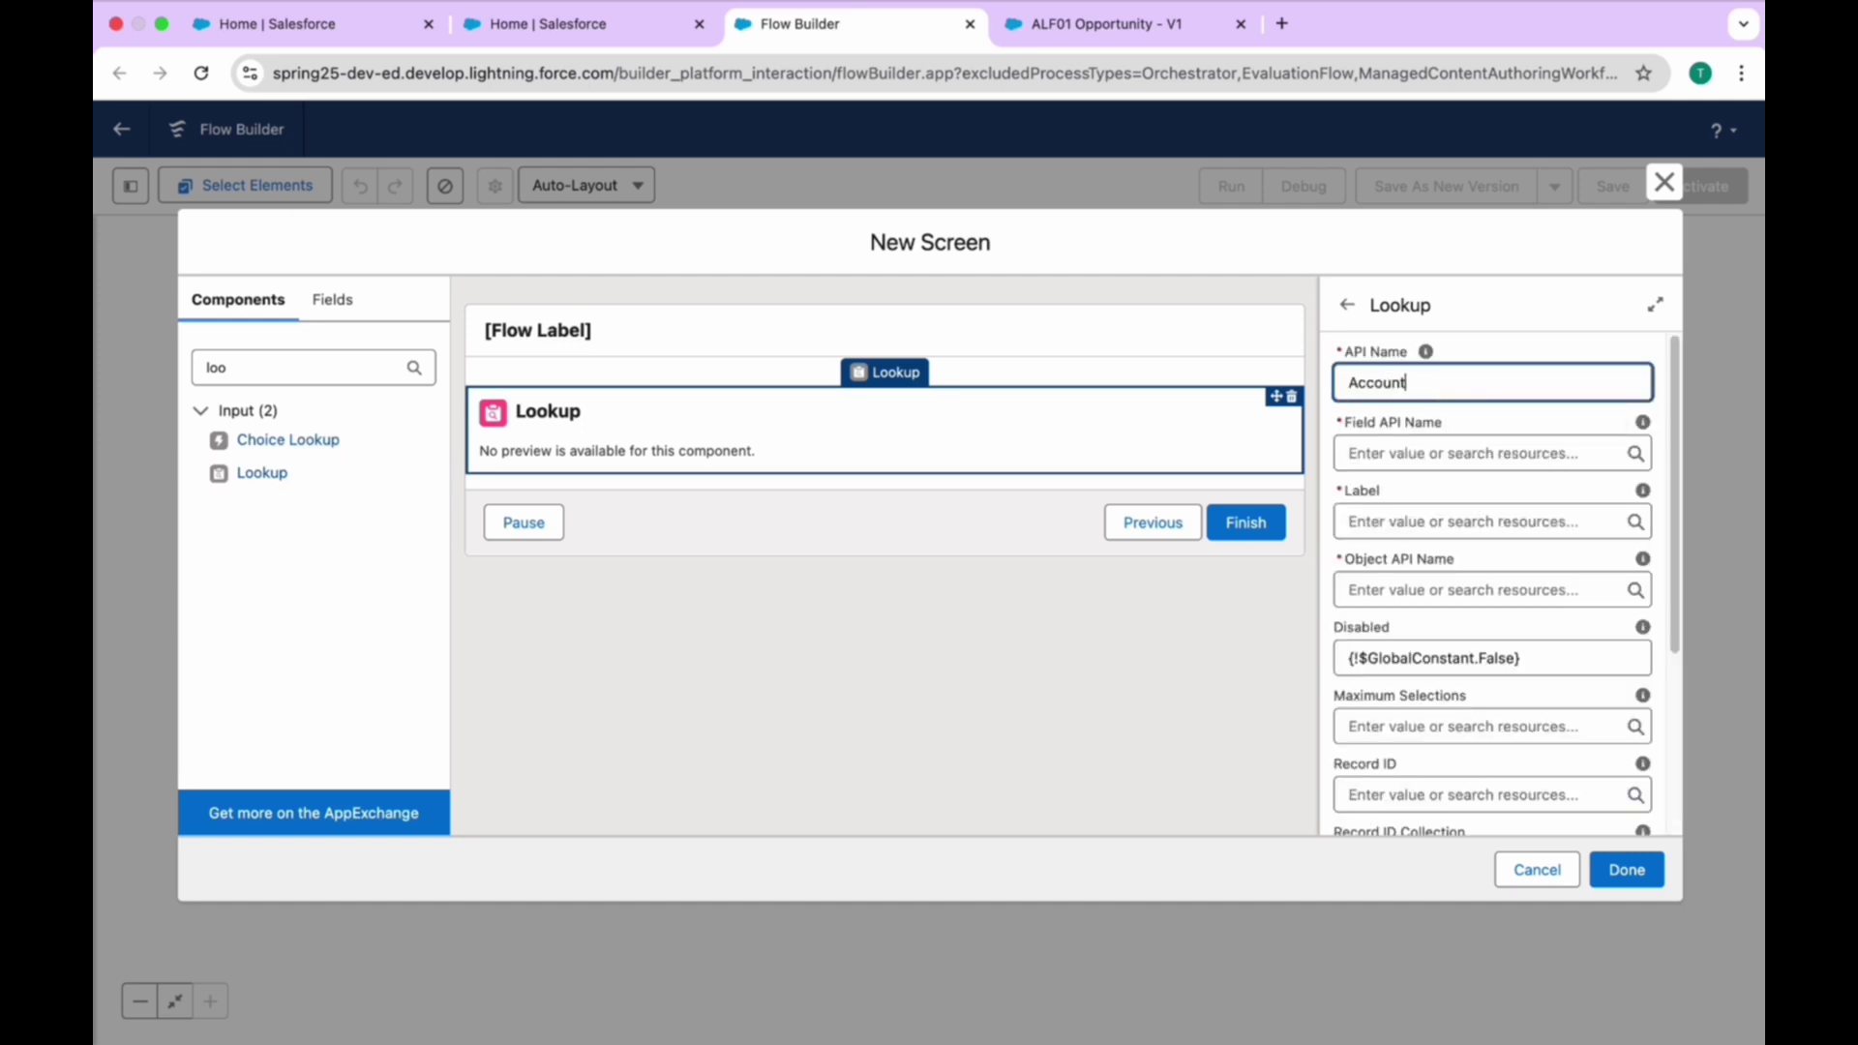
pyautogui.press('Tab')
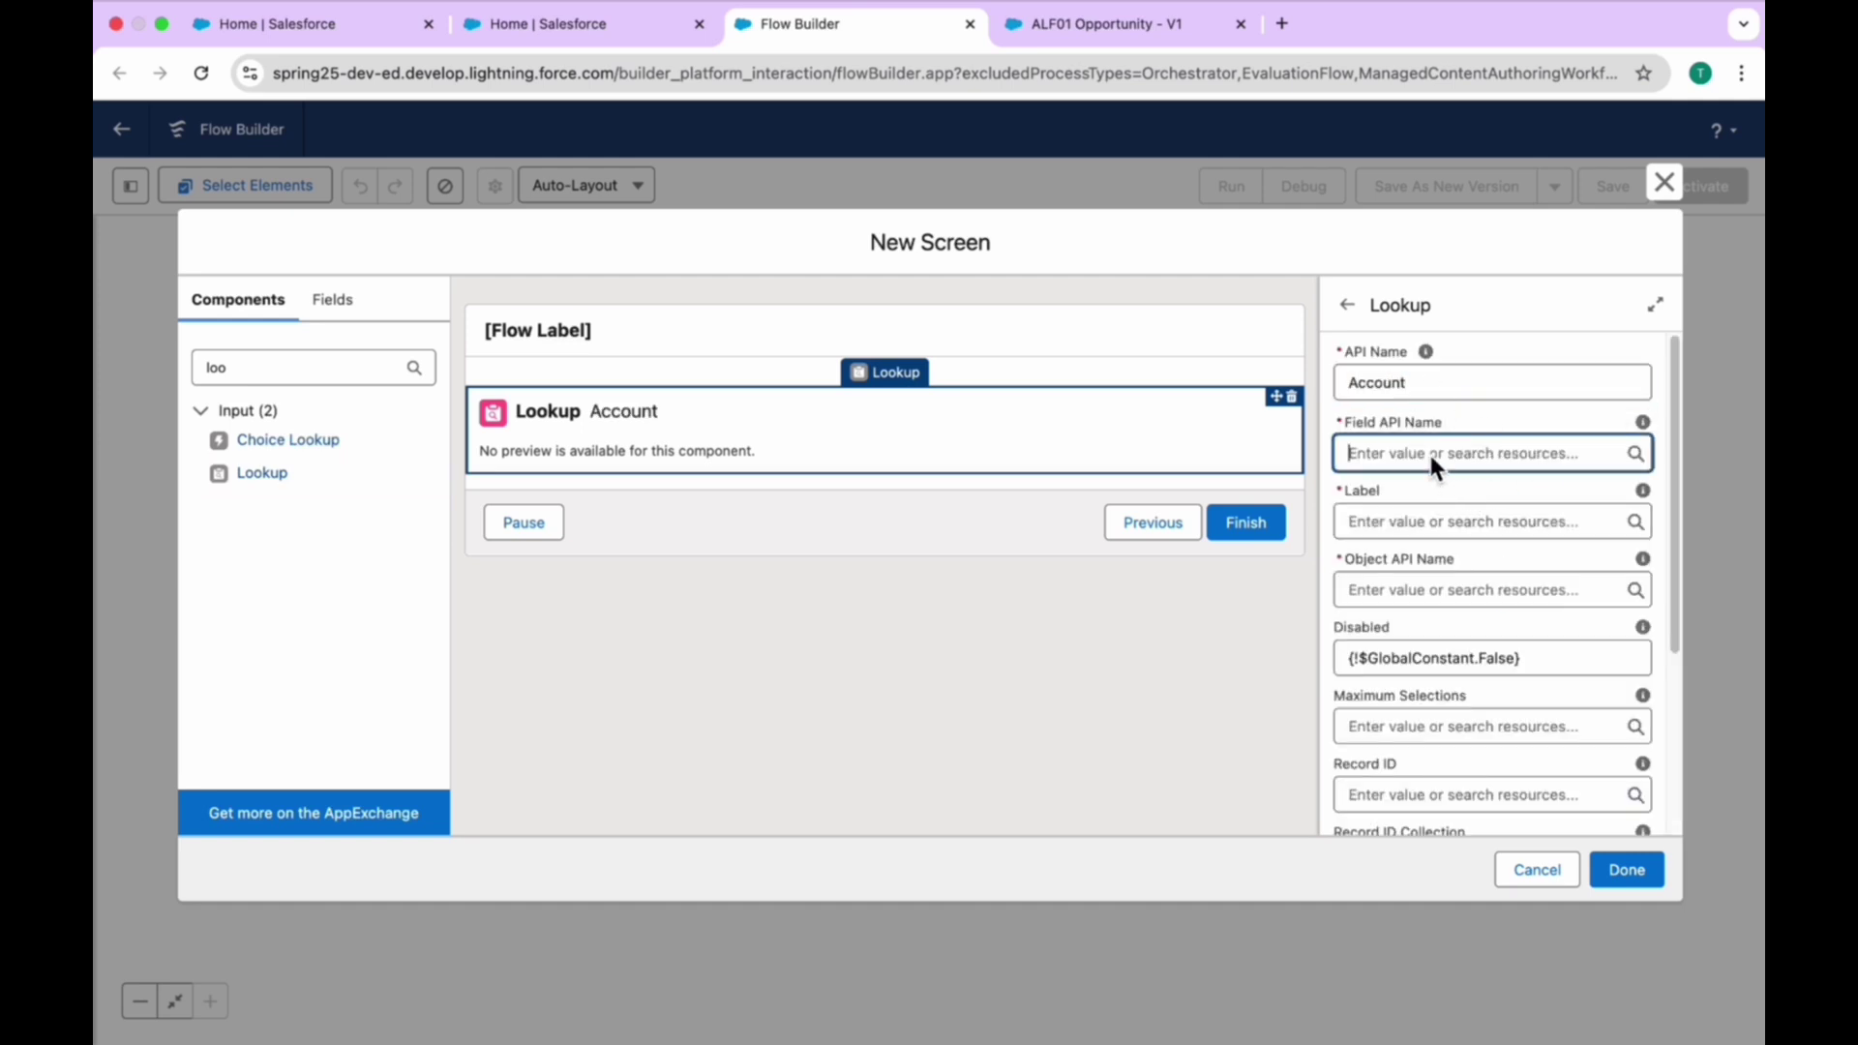
# Configure the lookup with the field API name AccountId, the label Account and the object API name Opportunity
pyautogui.write('AccountId')
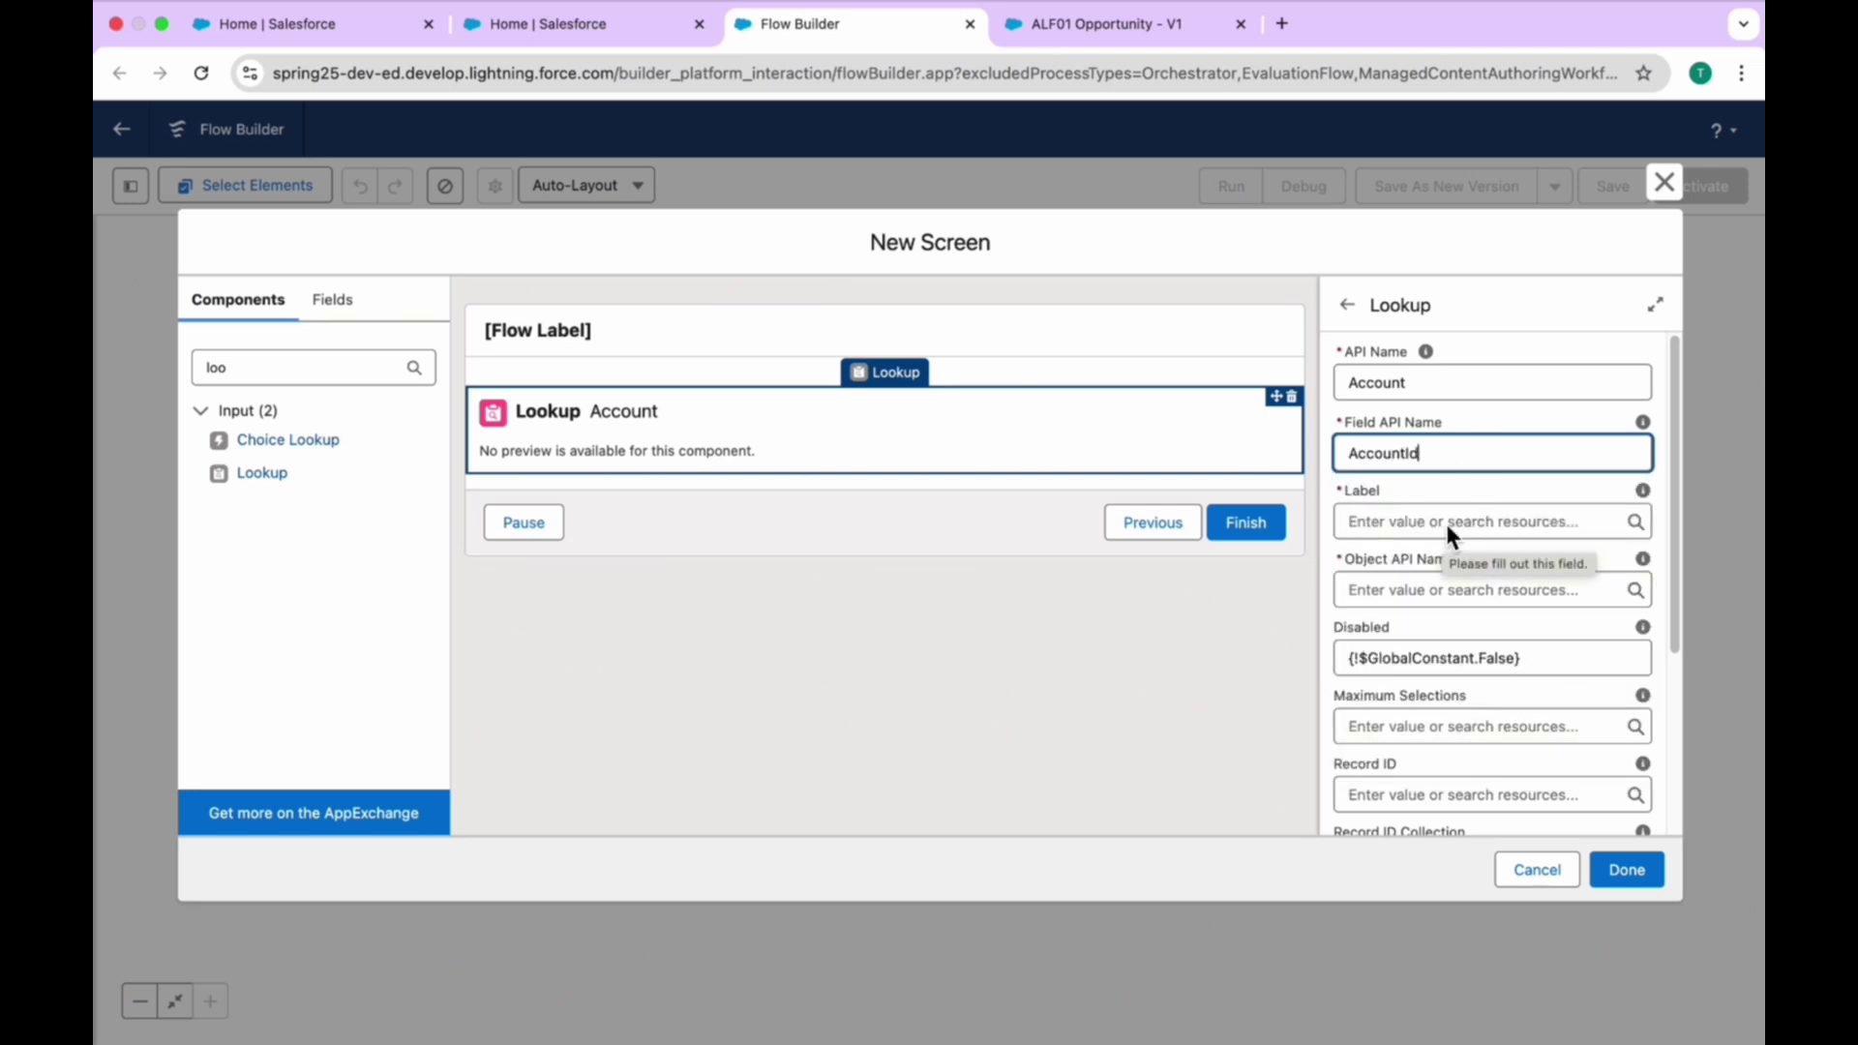
pyautogui.click(1445, 523)
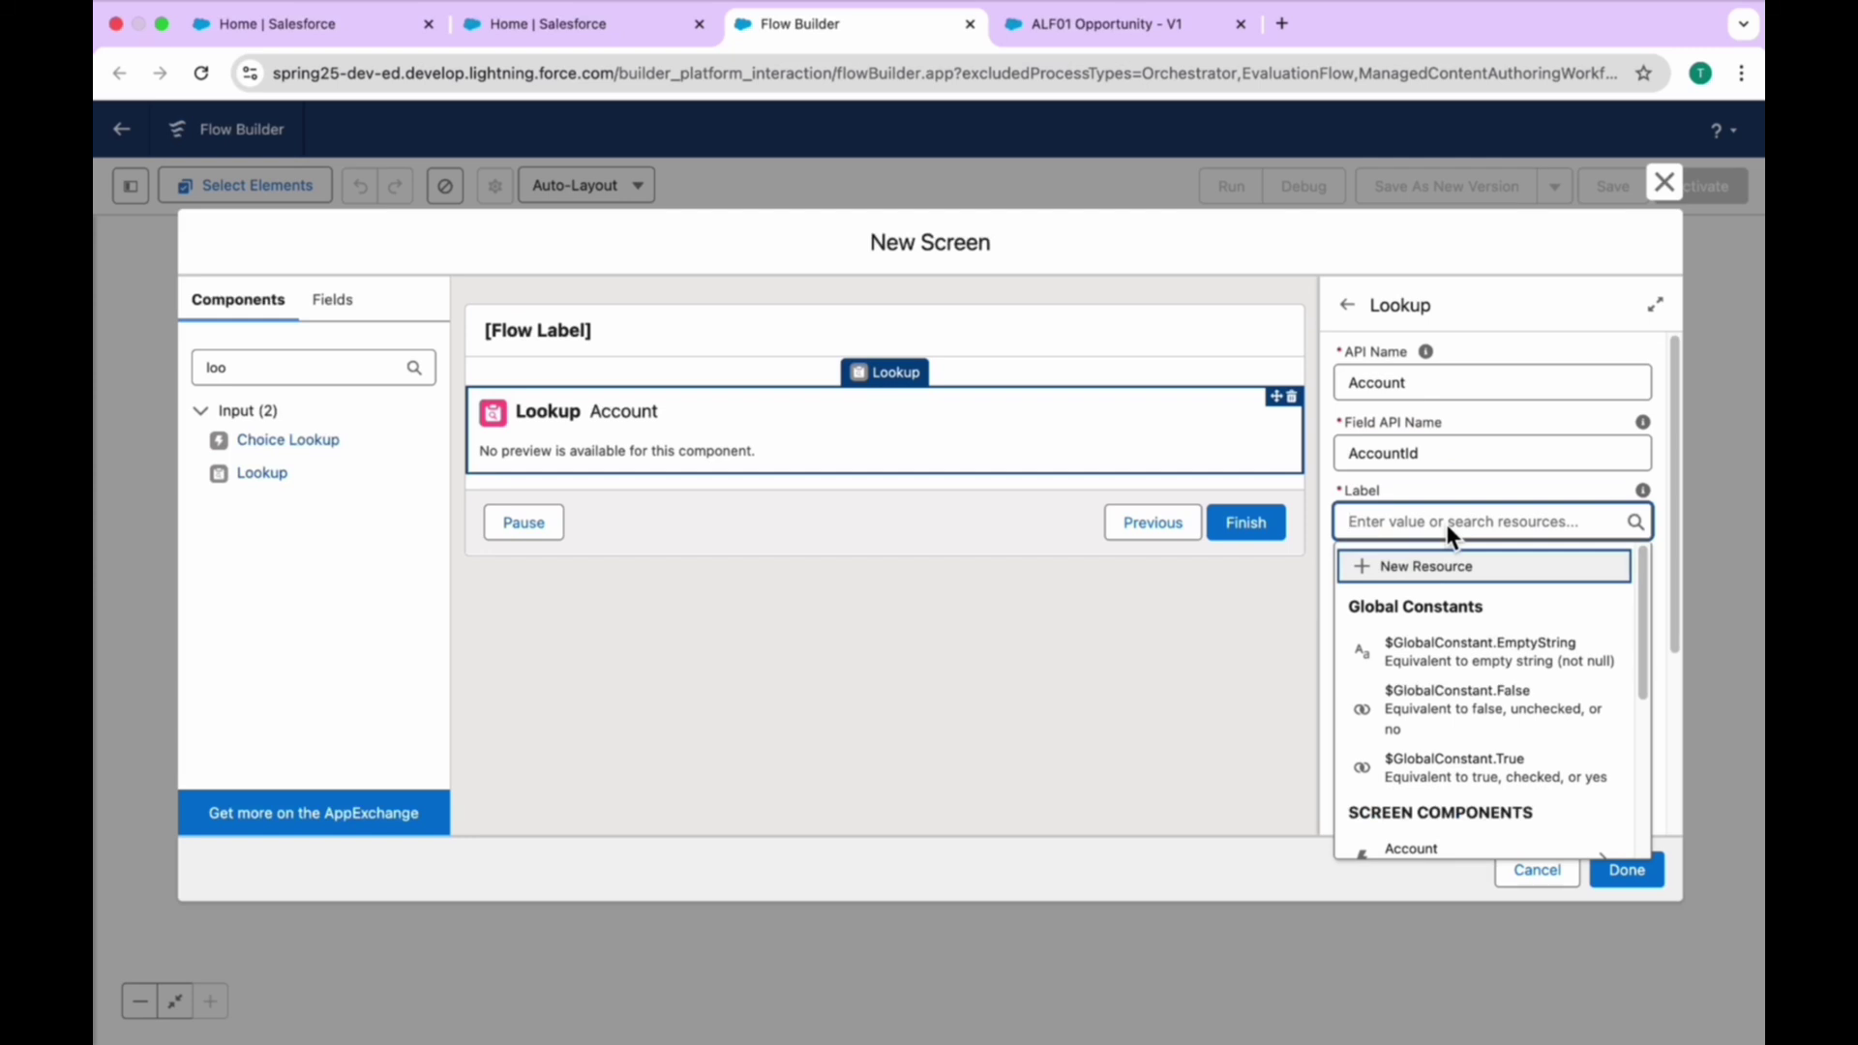
pyautogui.write('Account')
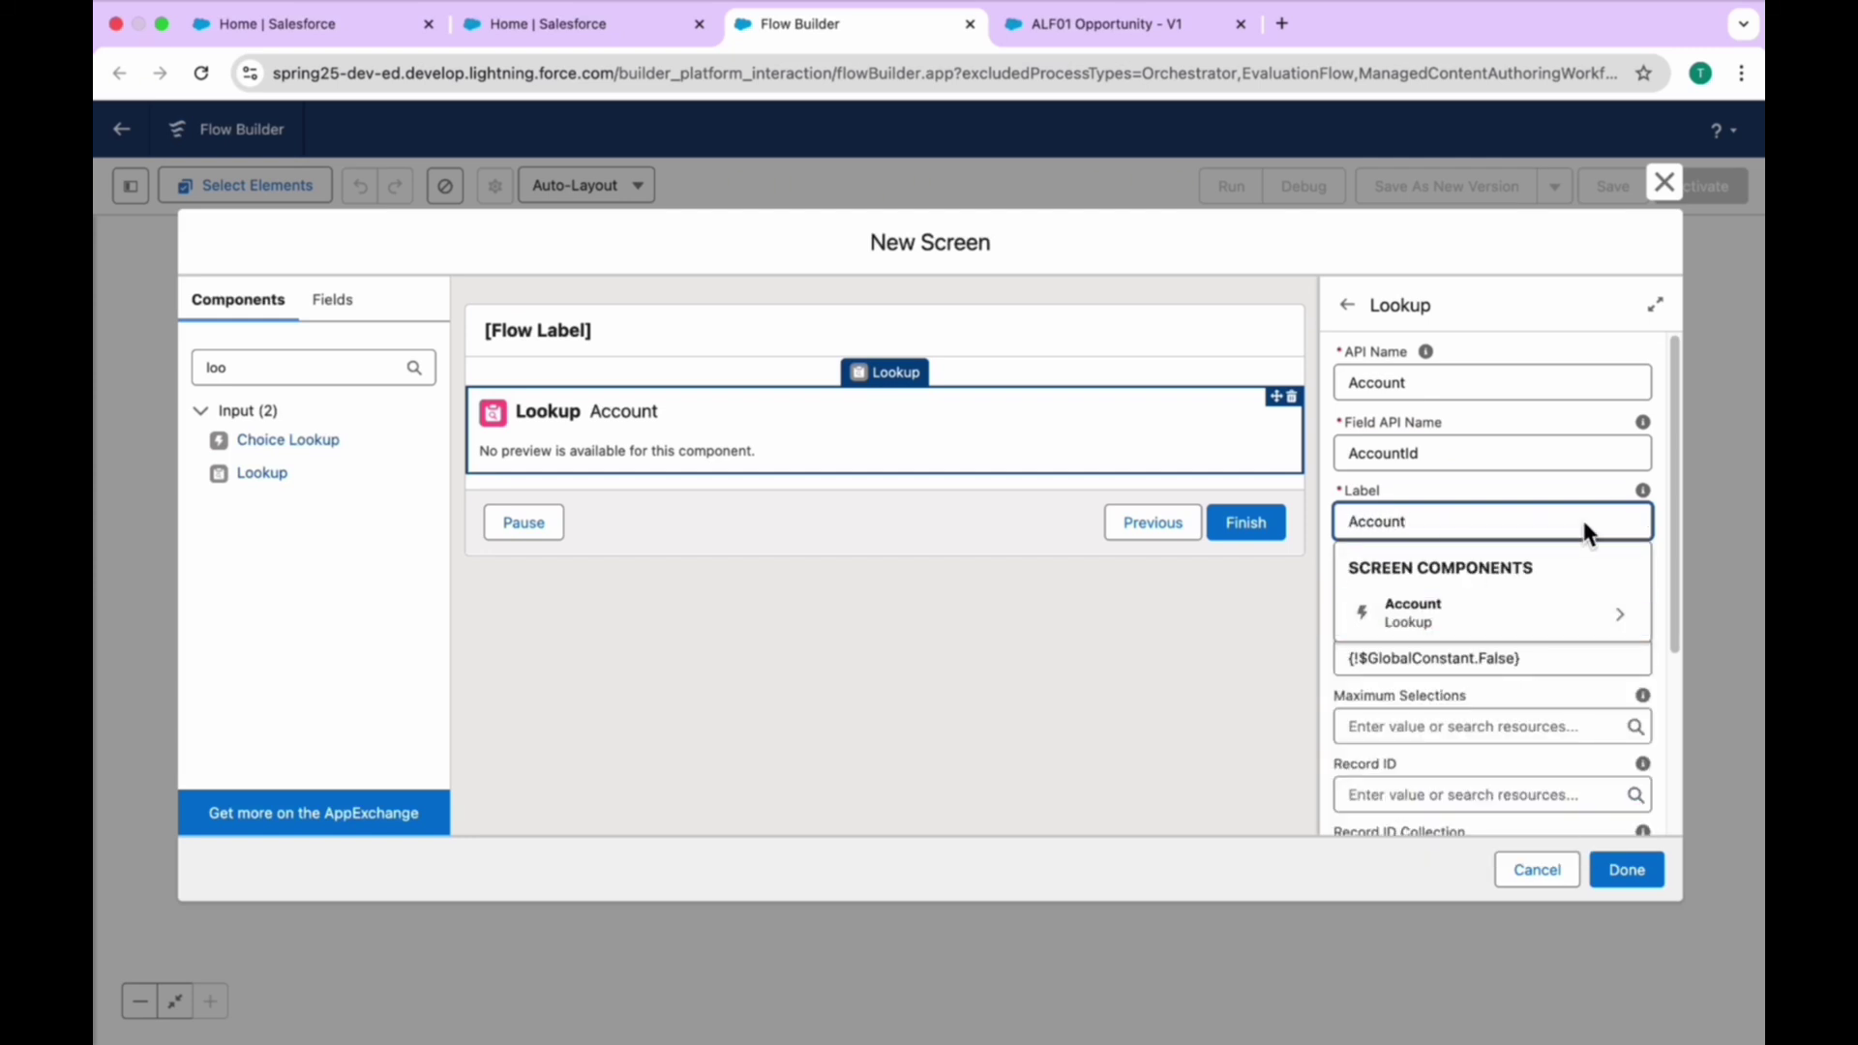
pyautogui.click(1554, 468)
pyautogui.click(1413, 590)
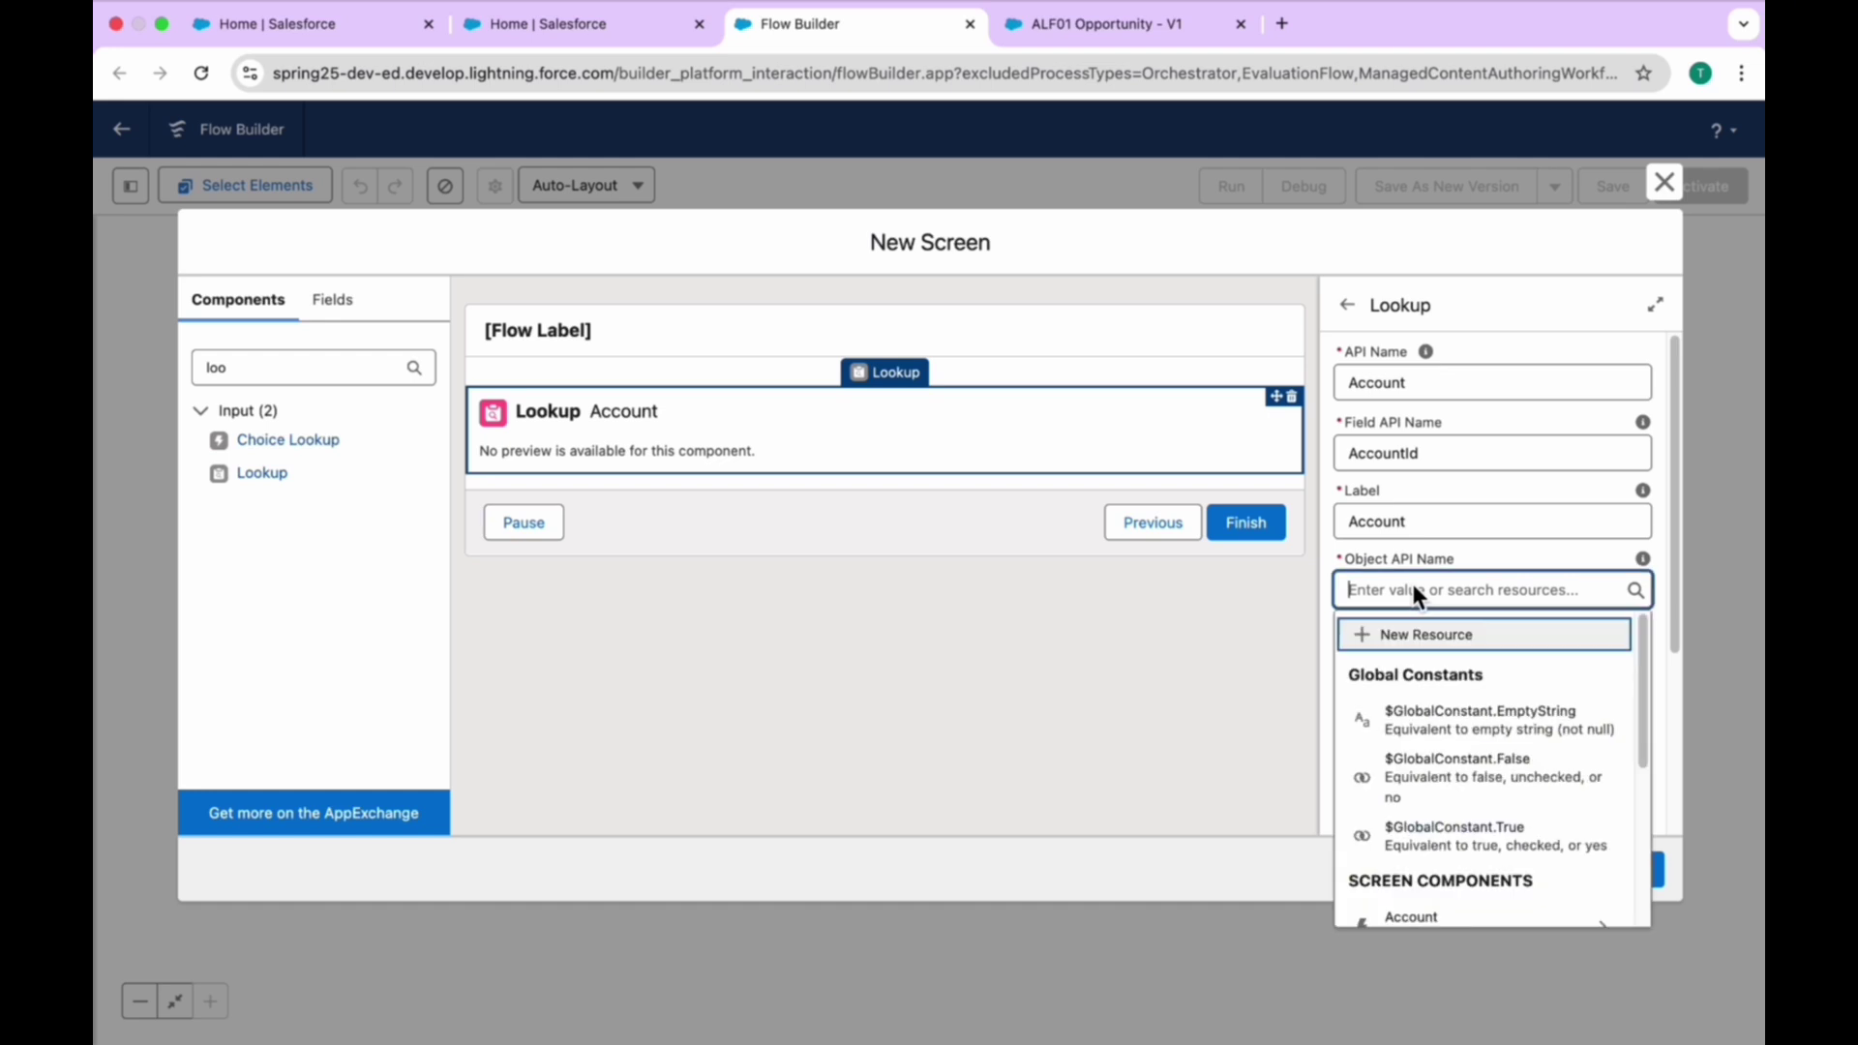
pyautogui.write('Opp')
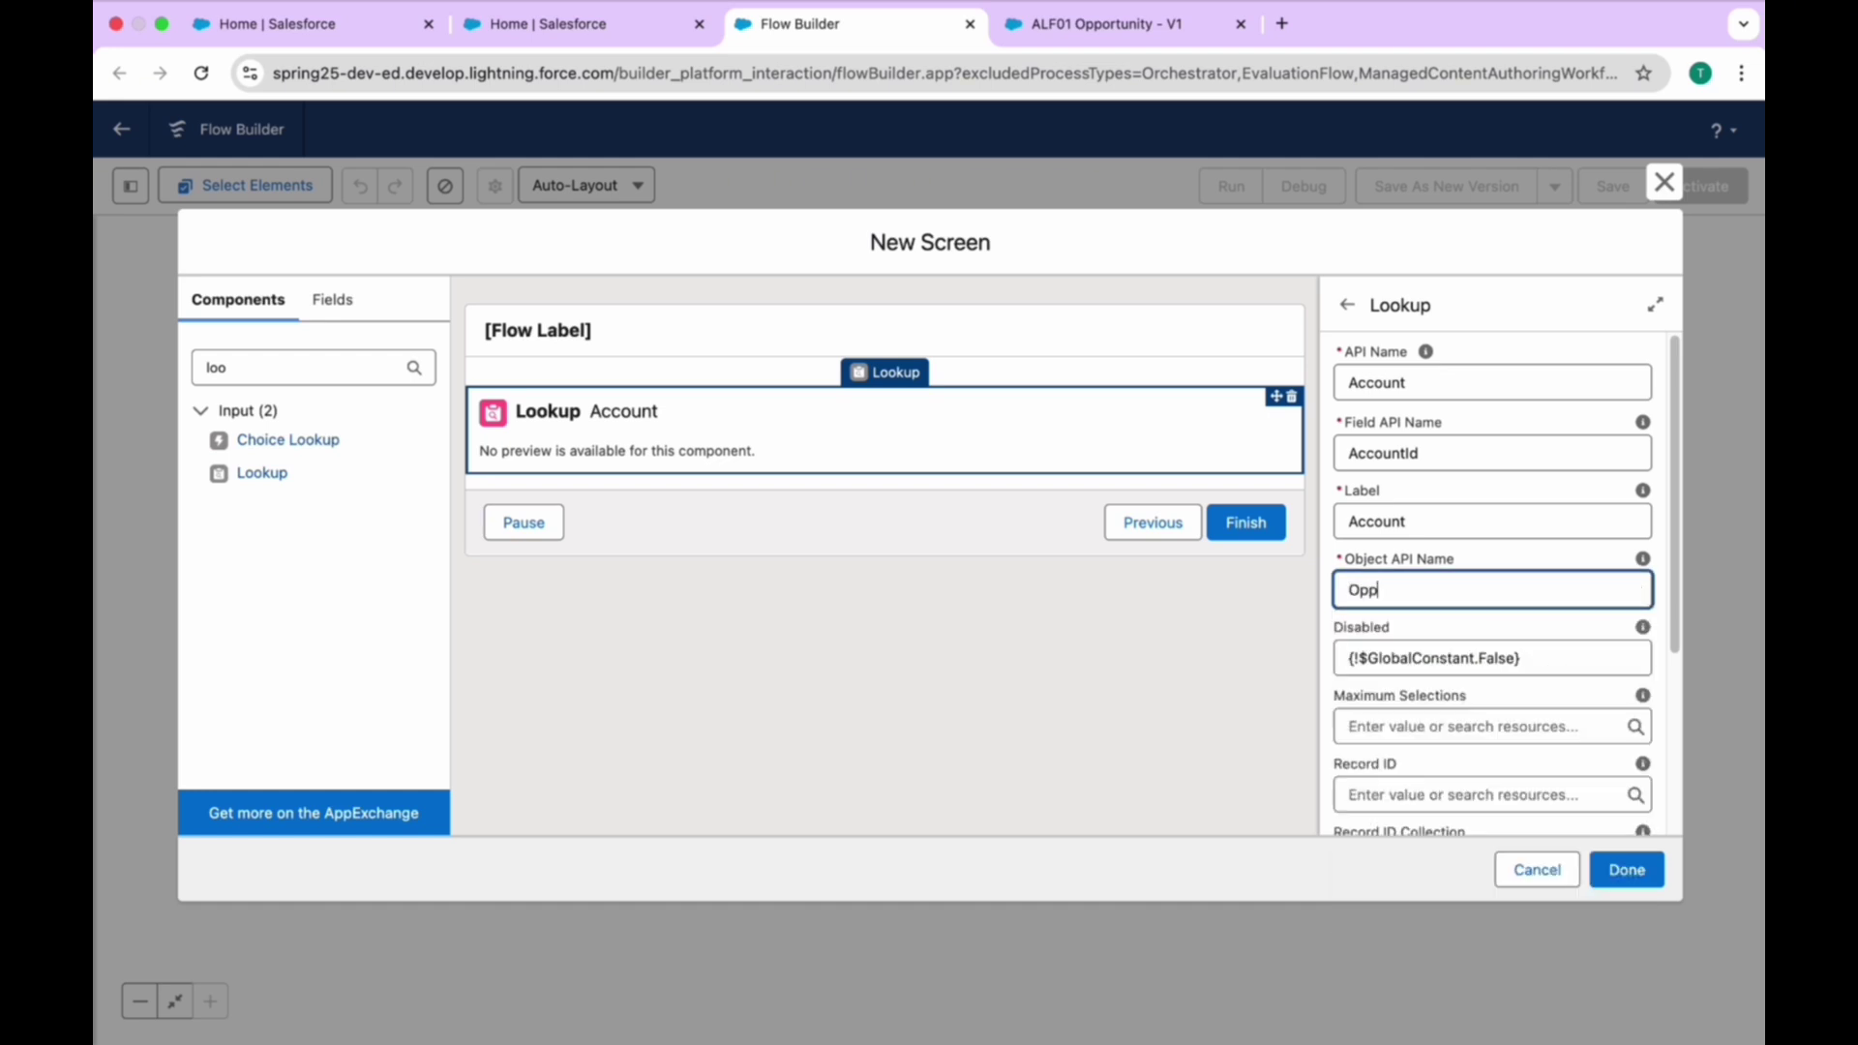
pyautogui.write('ortunity')
pyautogui.click(1475, 621)
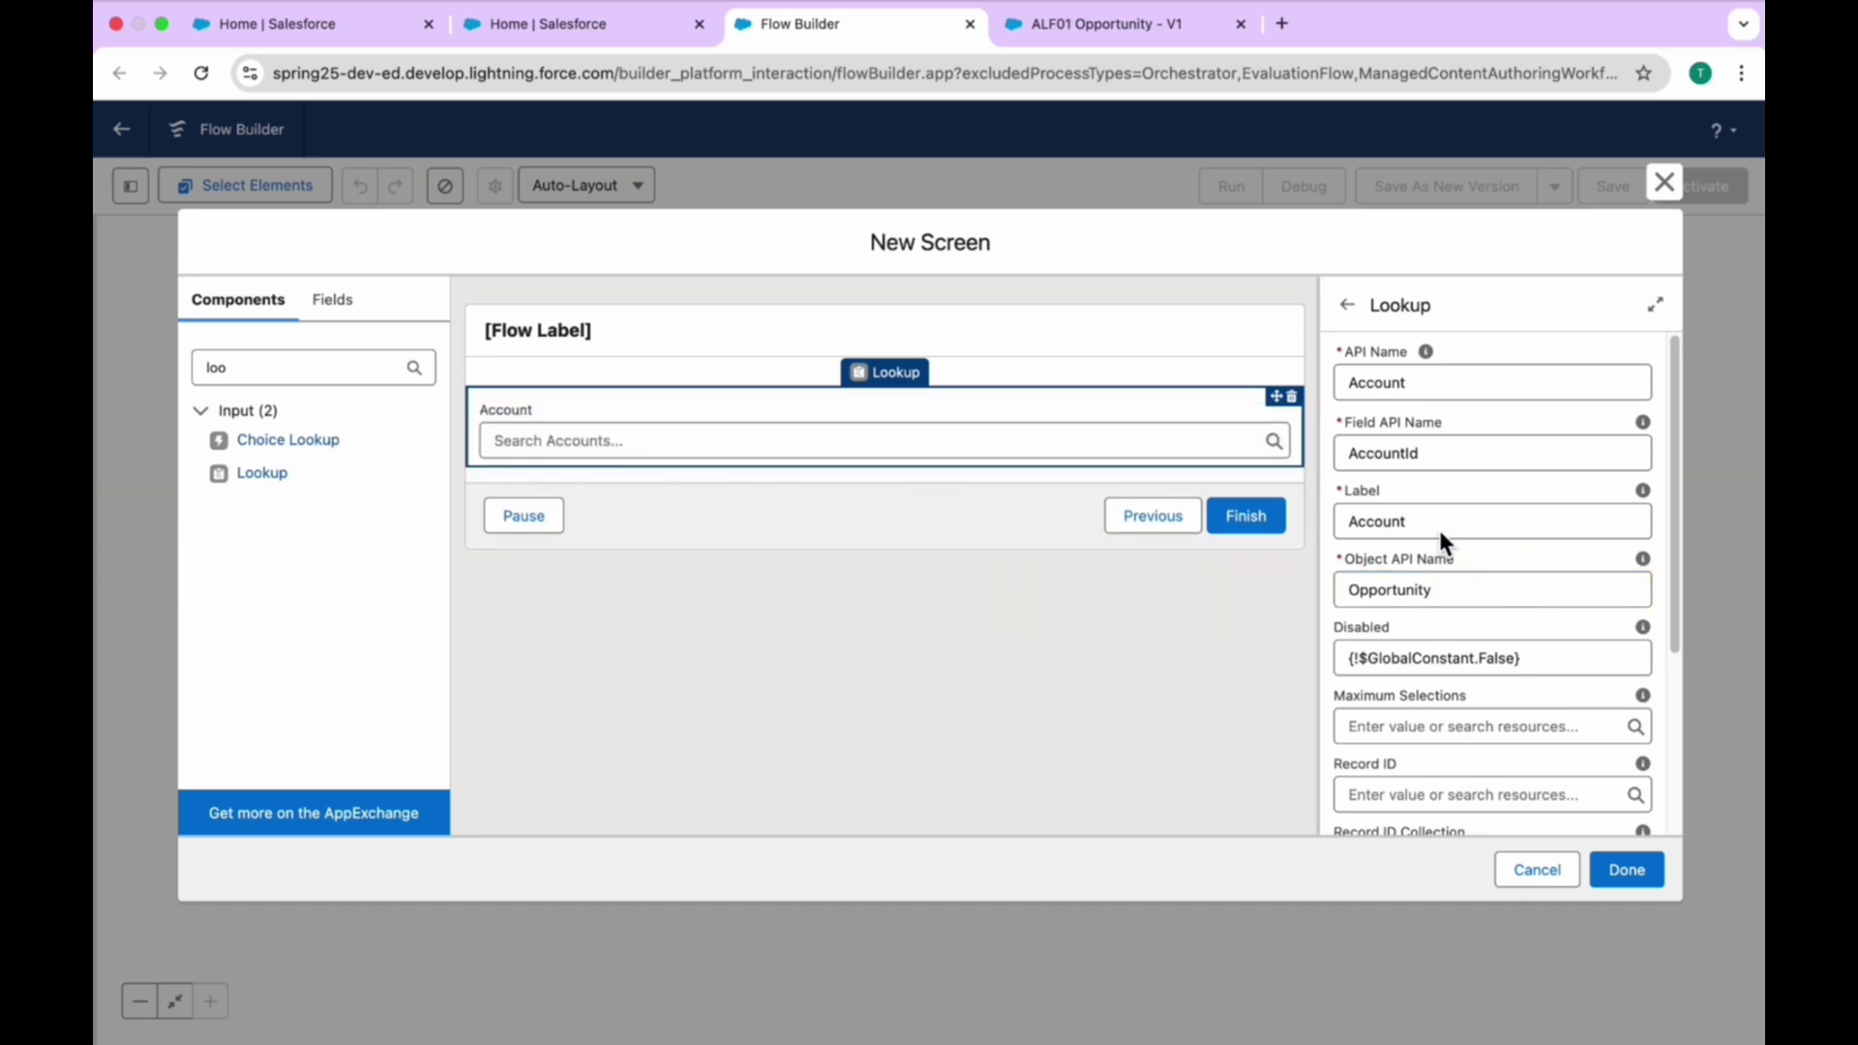
pyautogui.scroll(-3, 1438, 526)
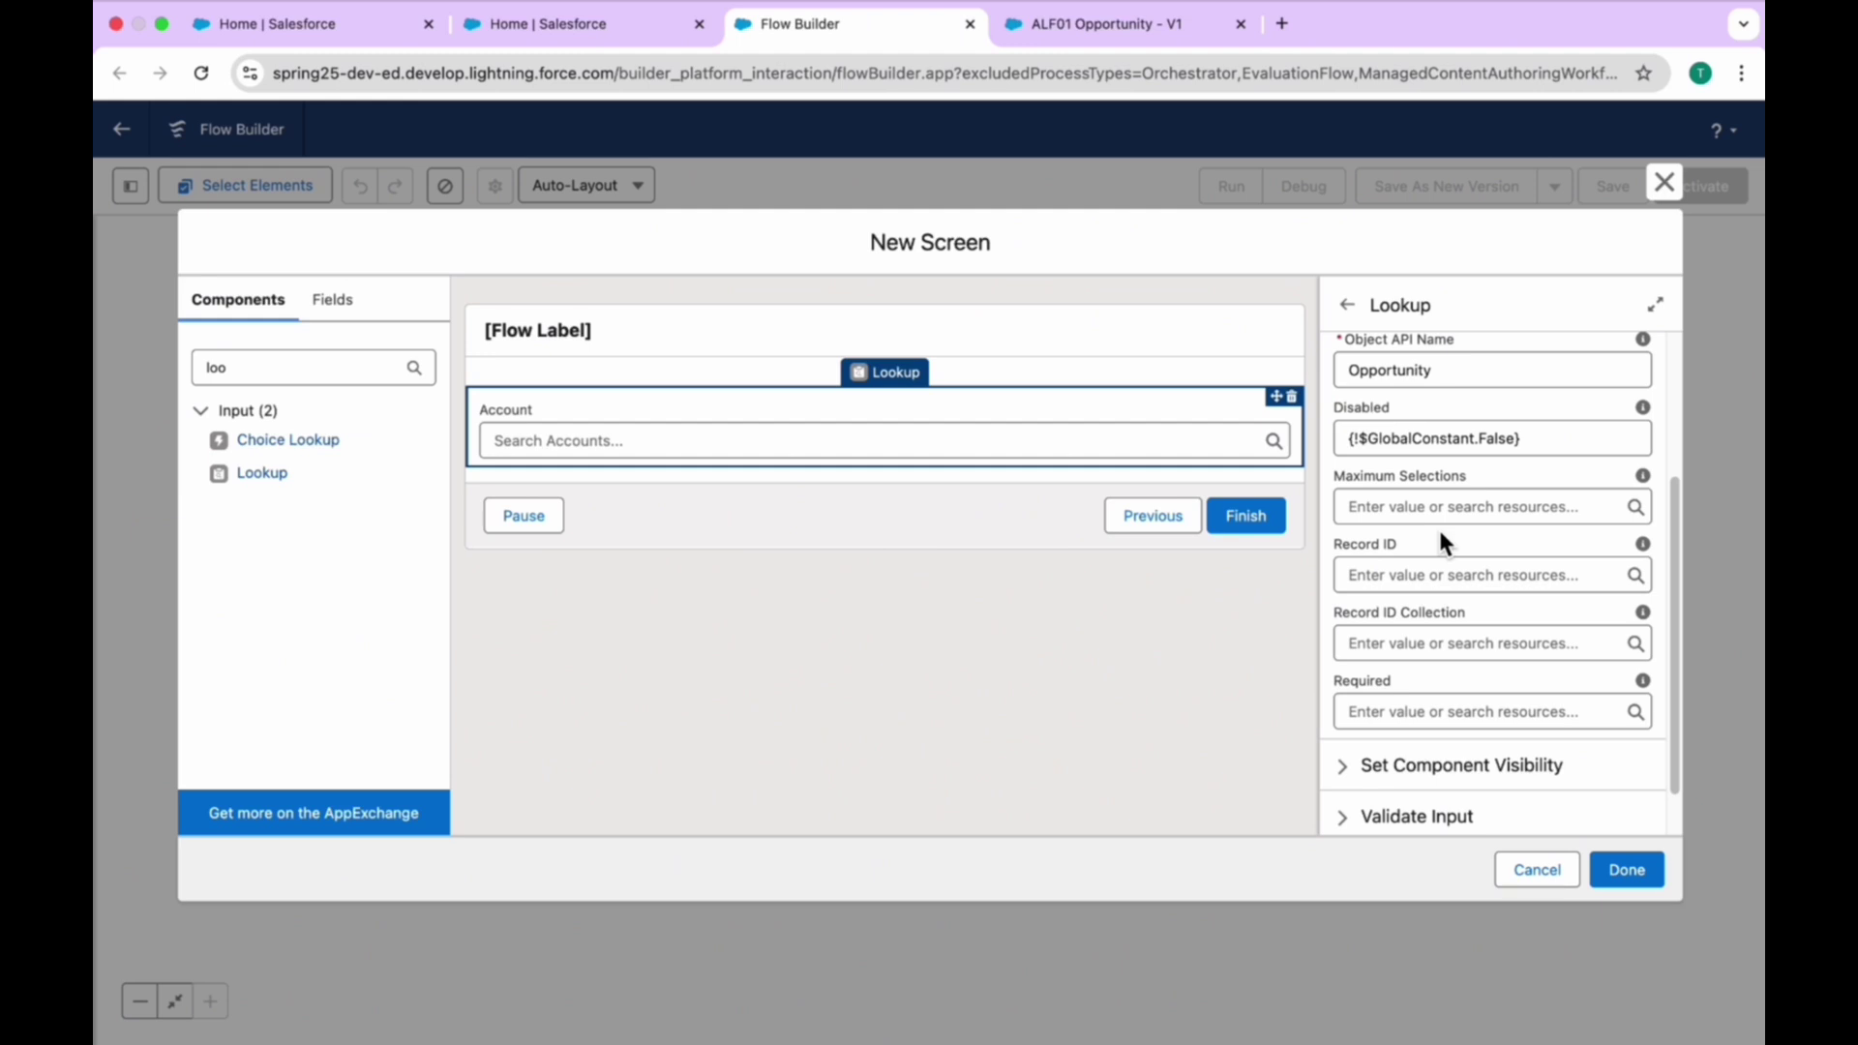
# Add a Data Table component below the Account lookup and give it the API name DT01
pyautogui.doubleClick(282, 364)
pyautogui.write('data')
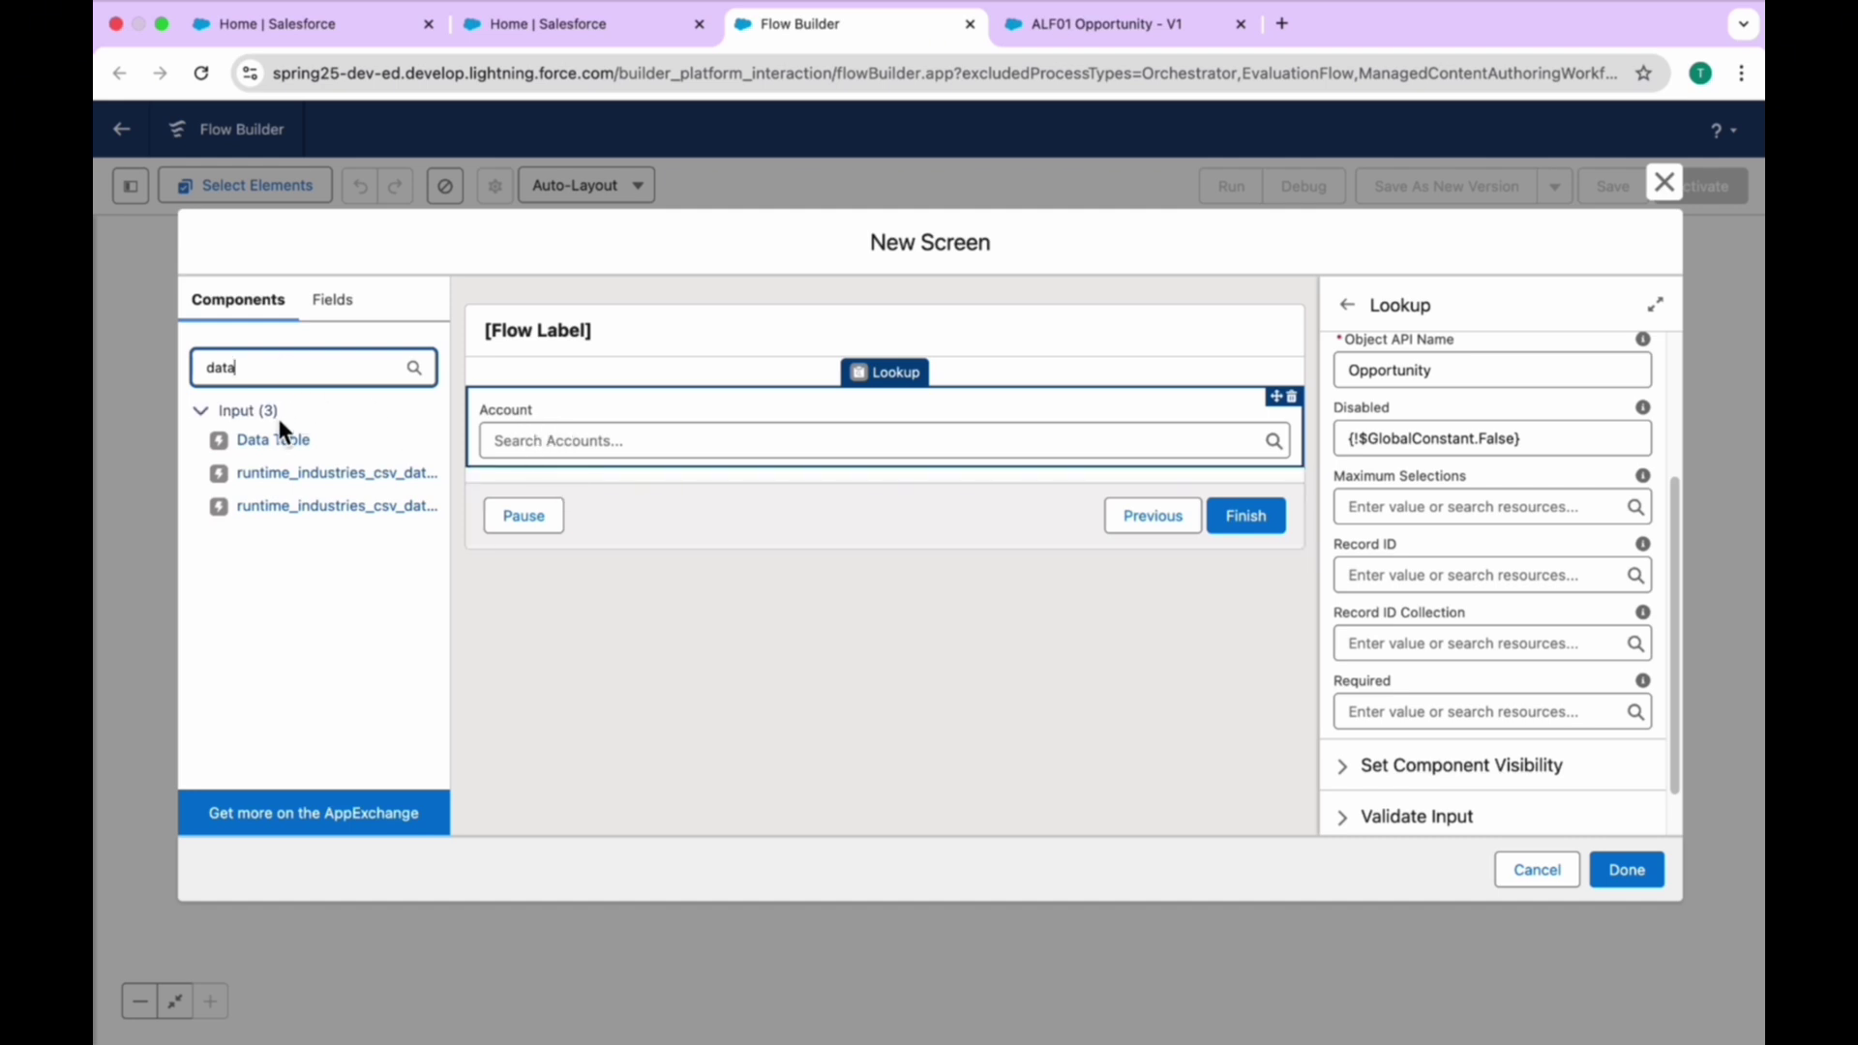
pyautogui.moveTo(267, 436); pyautogui.dragTo(563, 443)
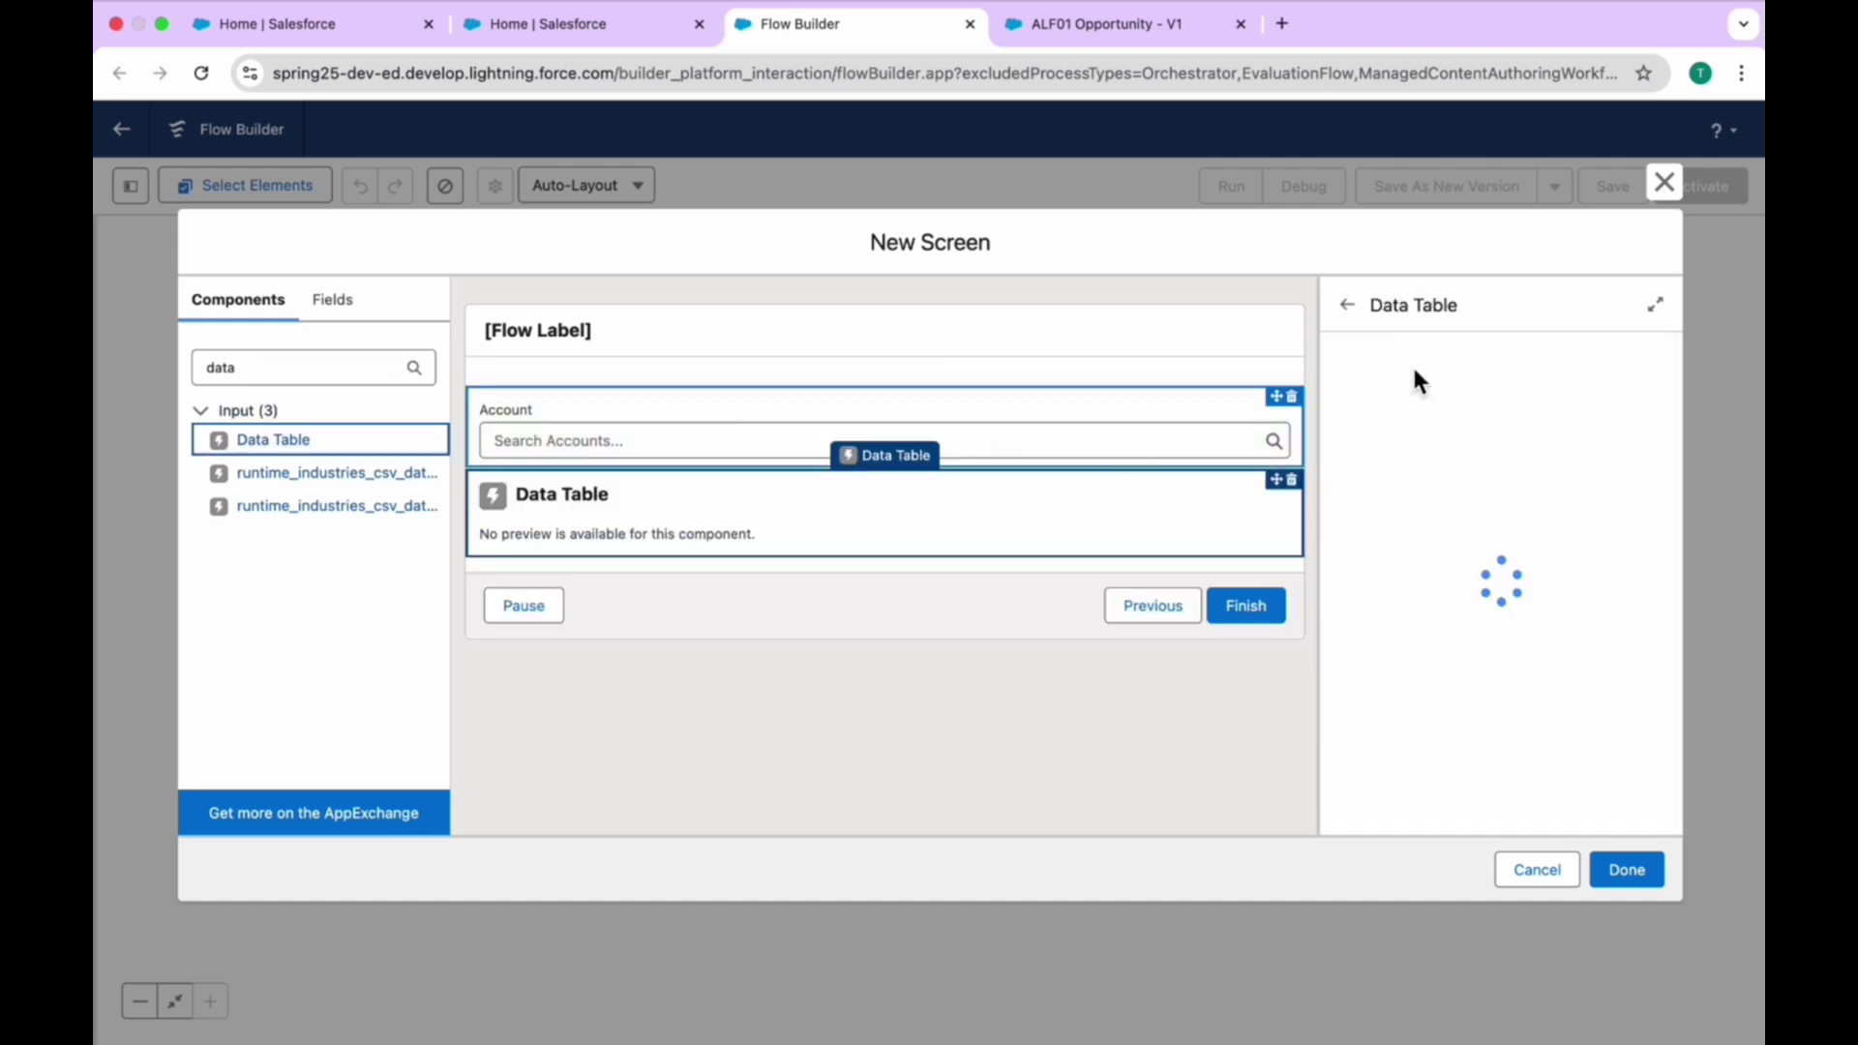
pyautogui.click(1382, 381)
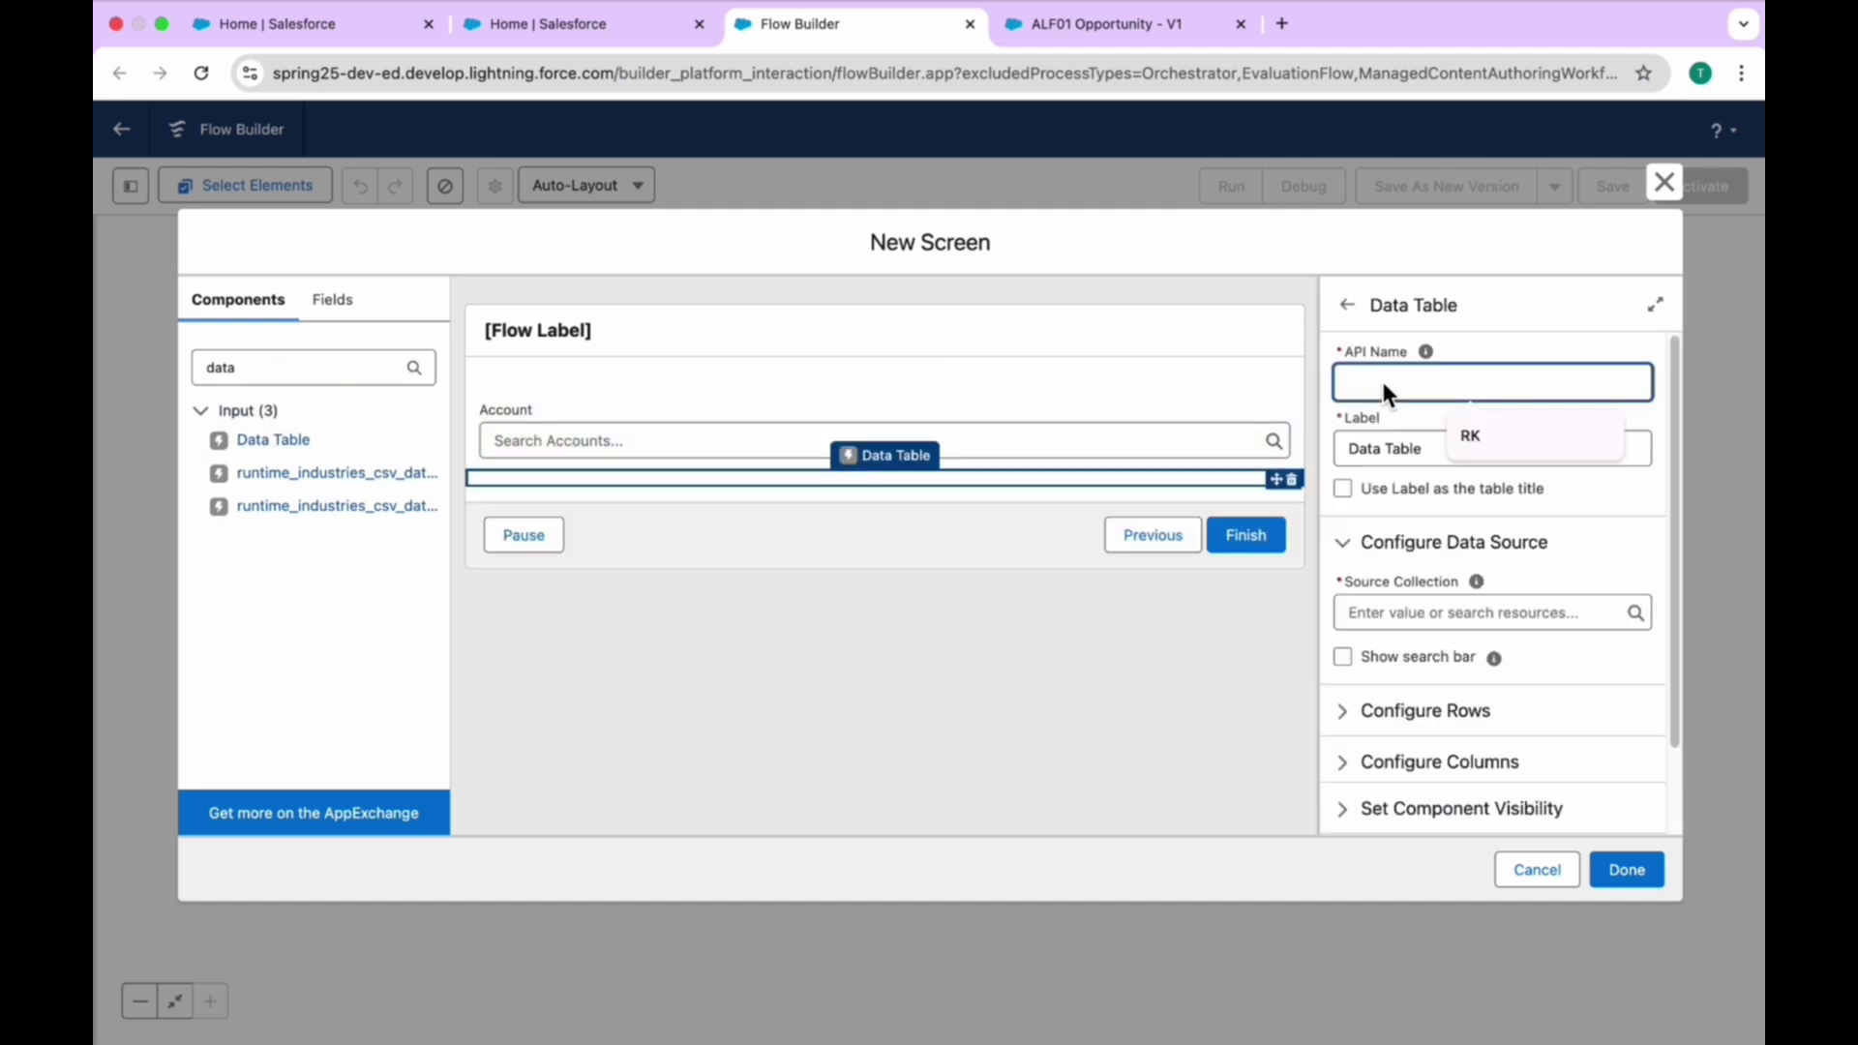
pyautogui.write('DT')
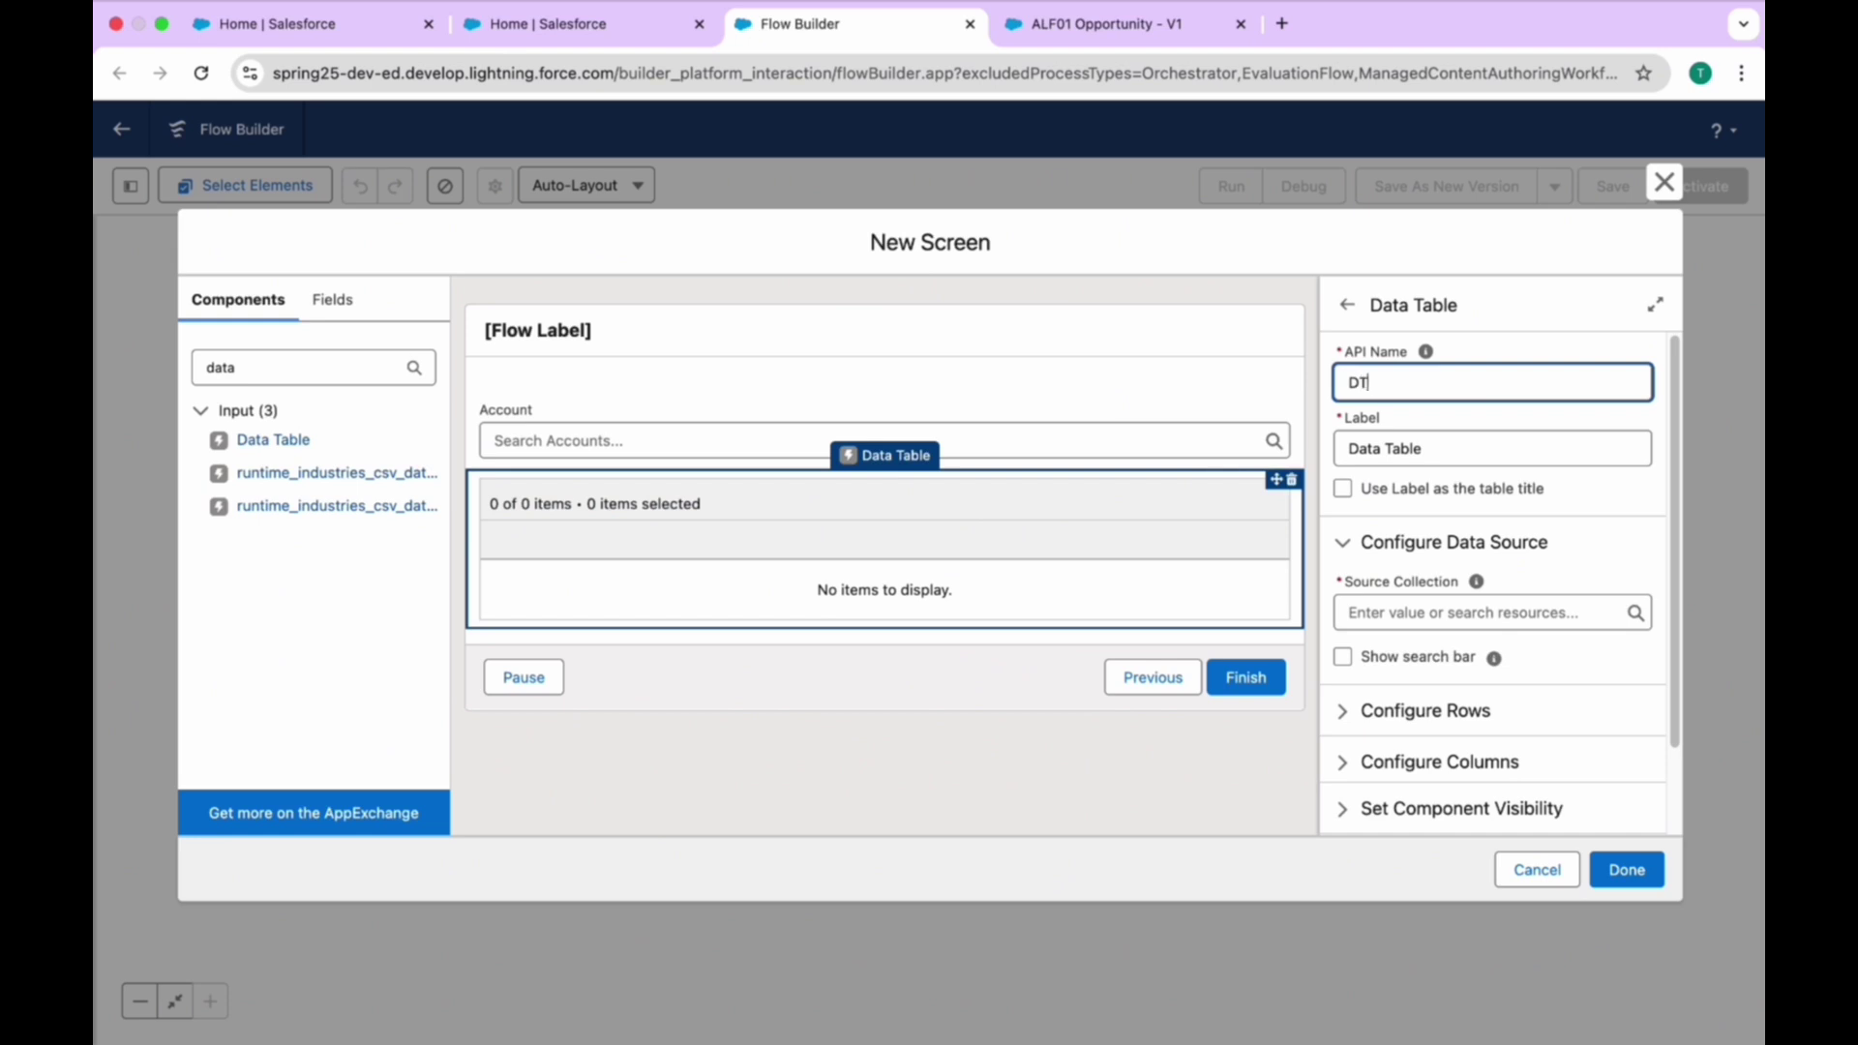
pyautogui.write('01')
pyautogui.press('Tab')
pyautogui.press('Tab')
pyautogui.press('Tab')
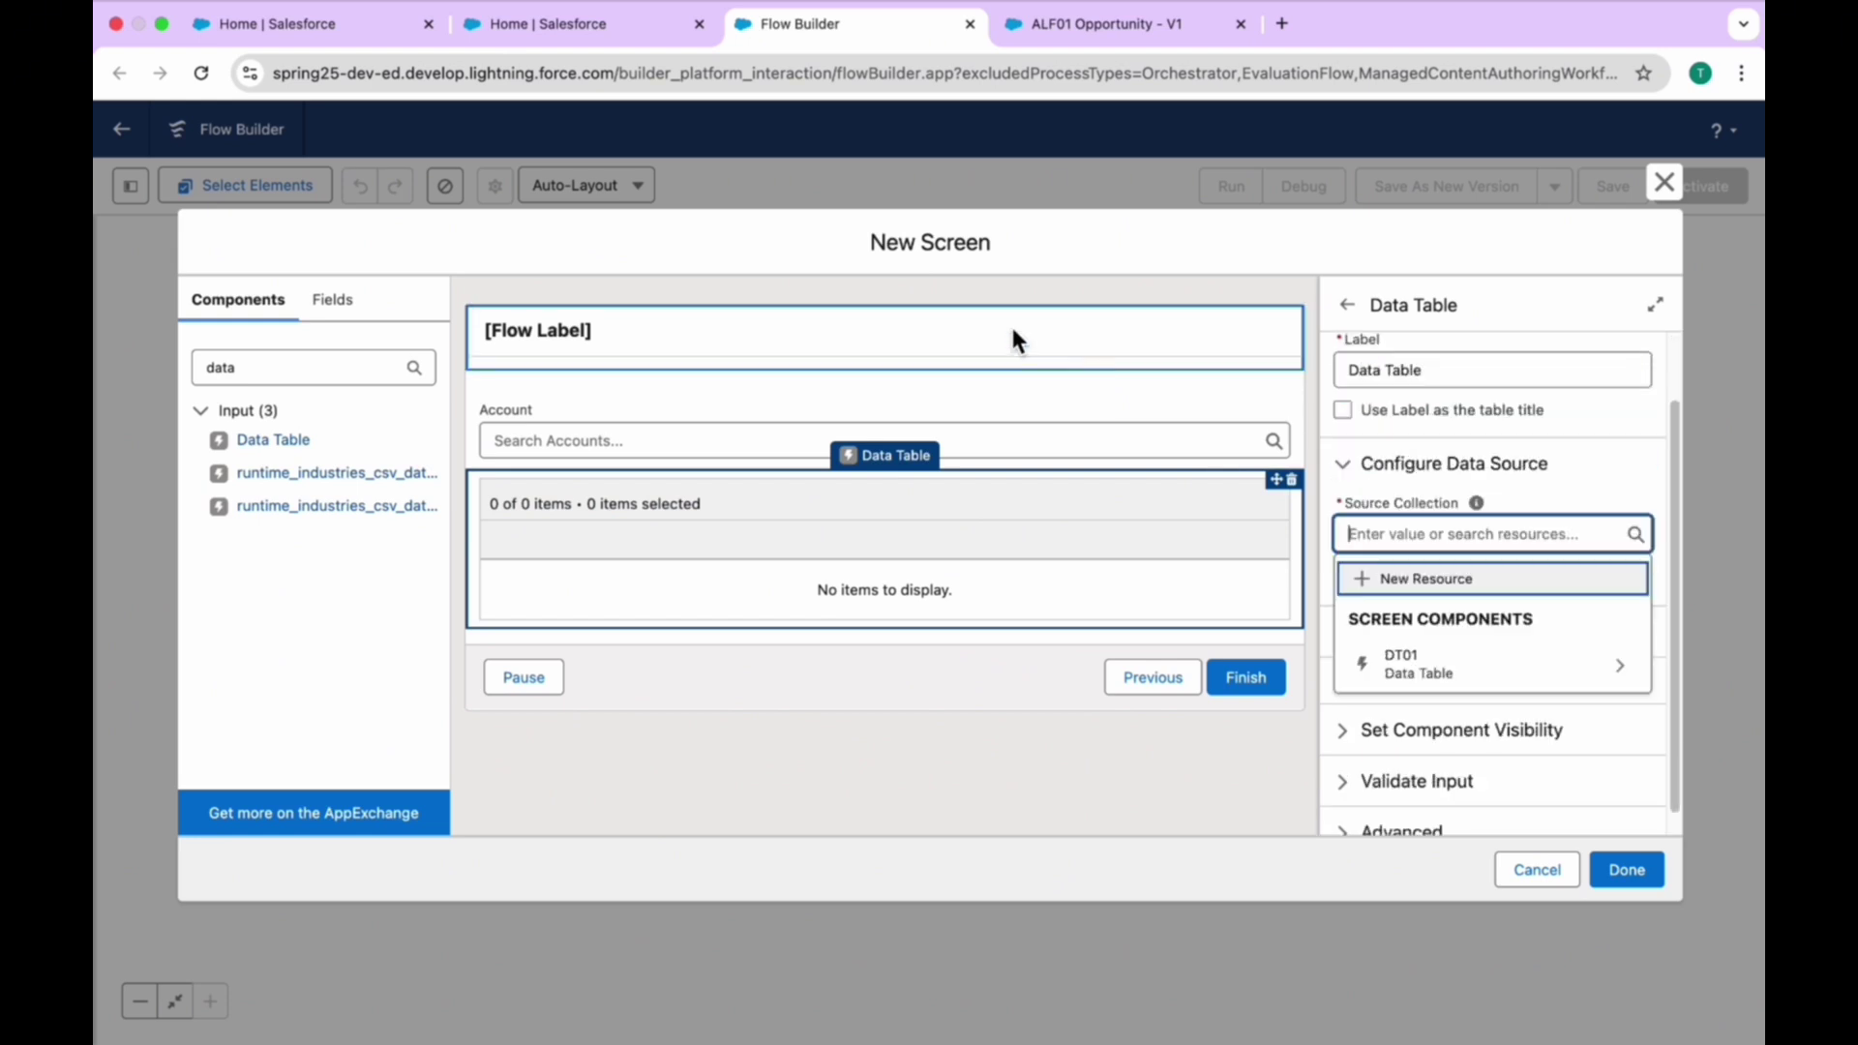
# Add a screen action to the SR01 screen that runs the ALF01 Opportunity autolaunched flow
pyautogui.click(1016, 335)
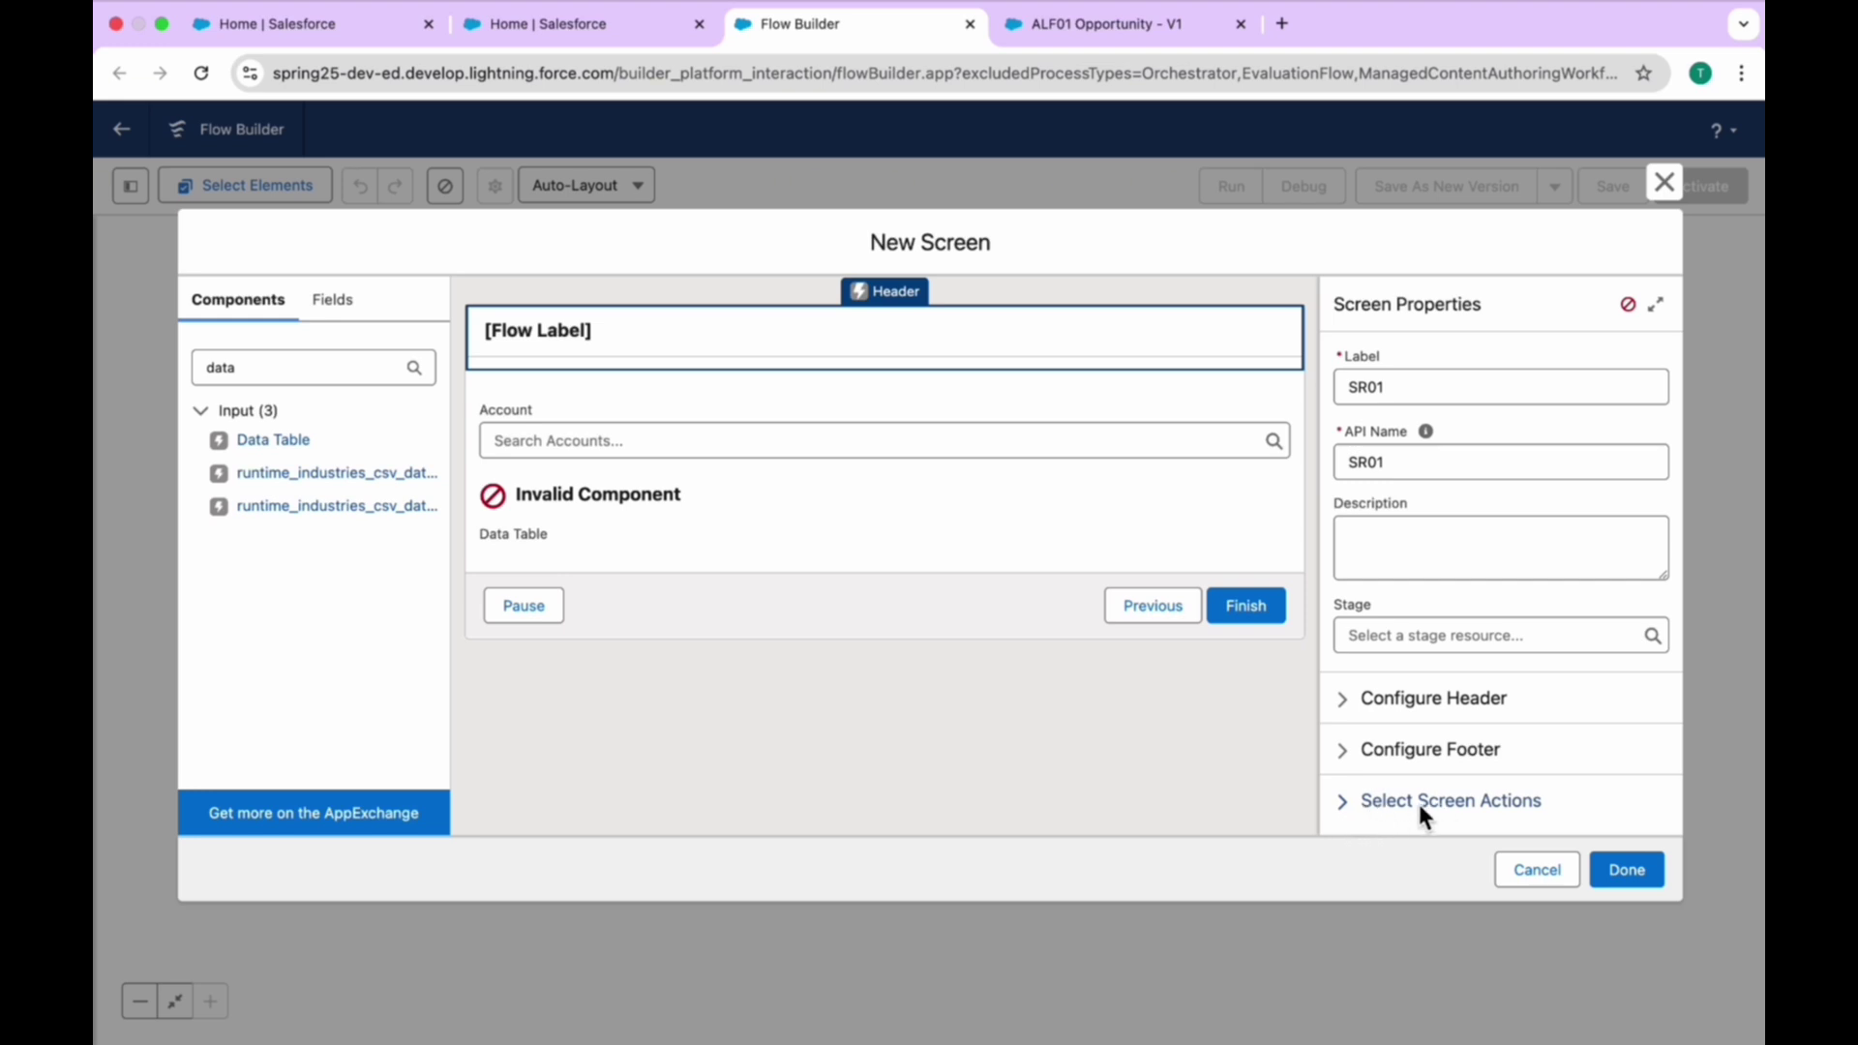
pyautogui.click(1344, 809)
pyautogui.scroll(-2, 1451, 725)
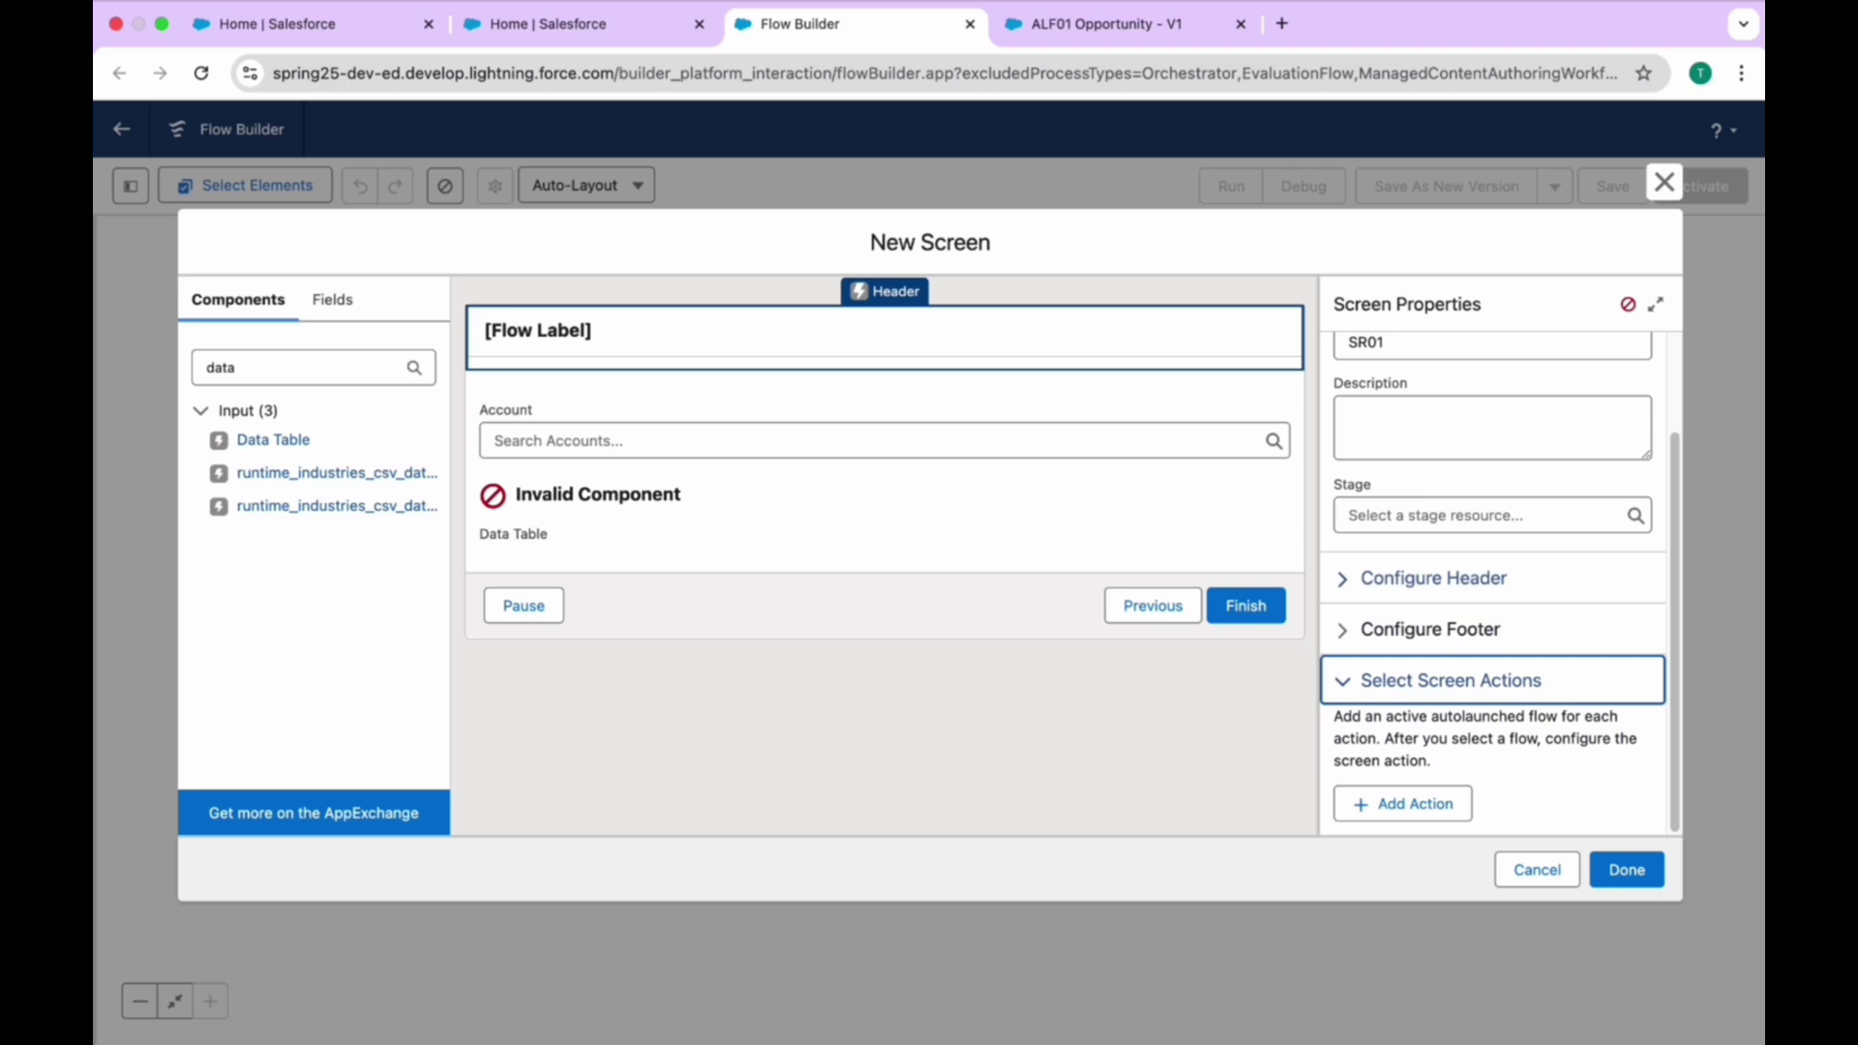
pyautogui.click(1394, 800)
pyautogui.scroll(-1, 1461, 726)
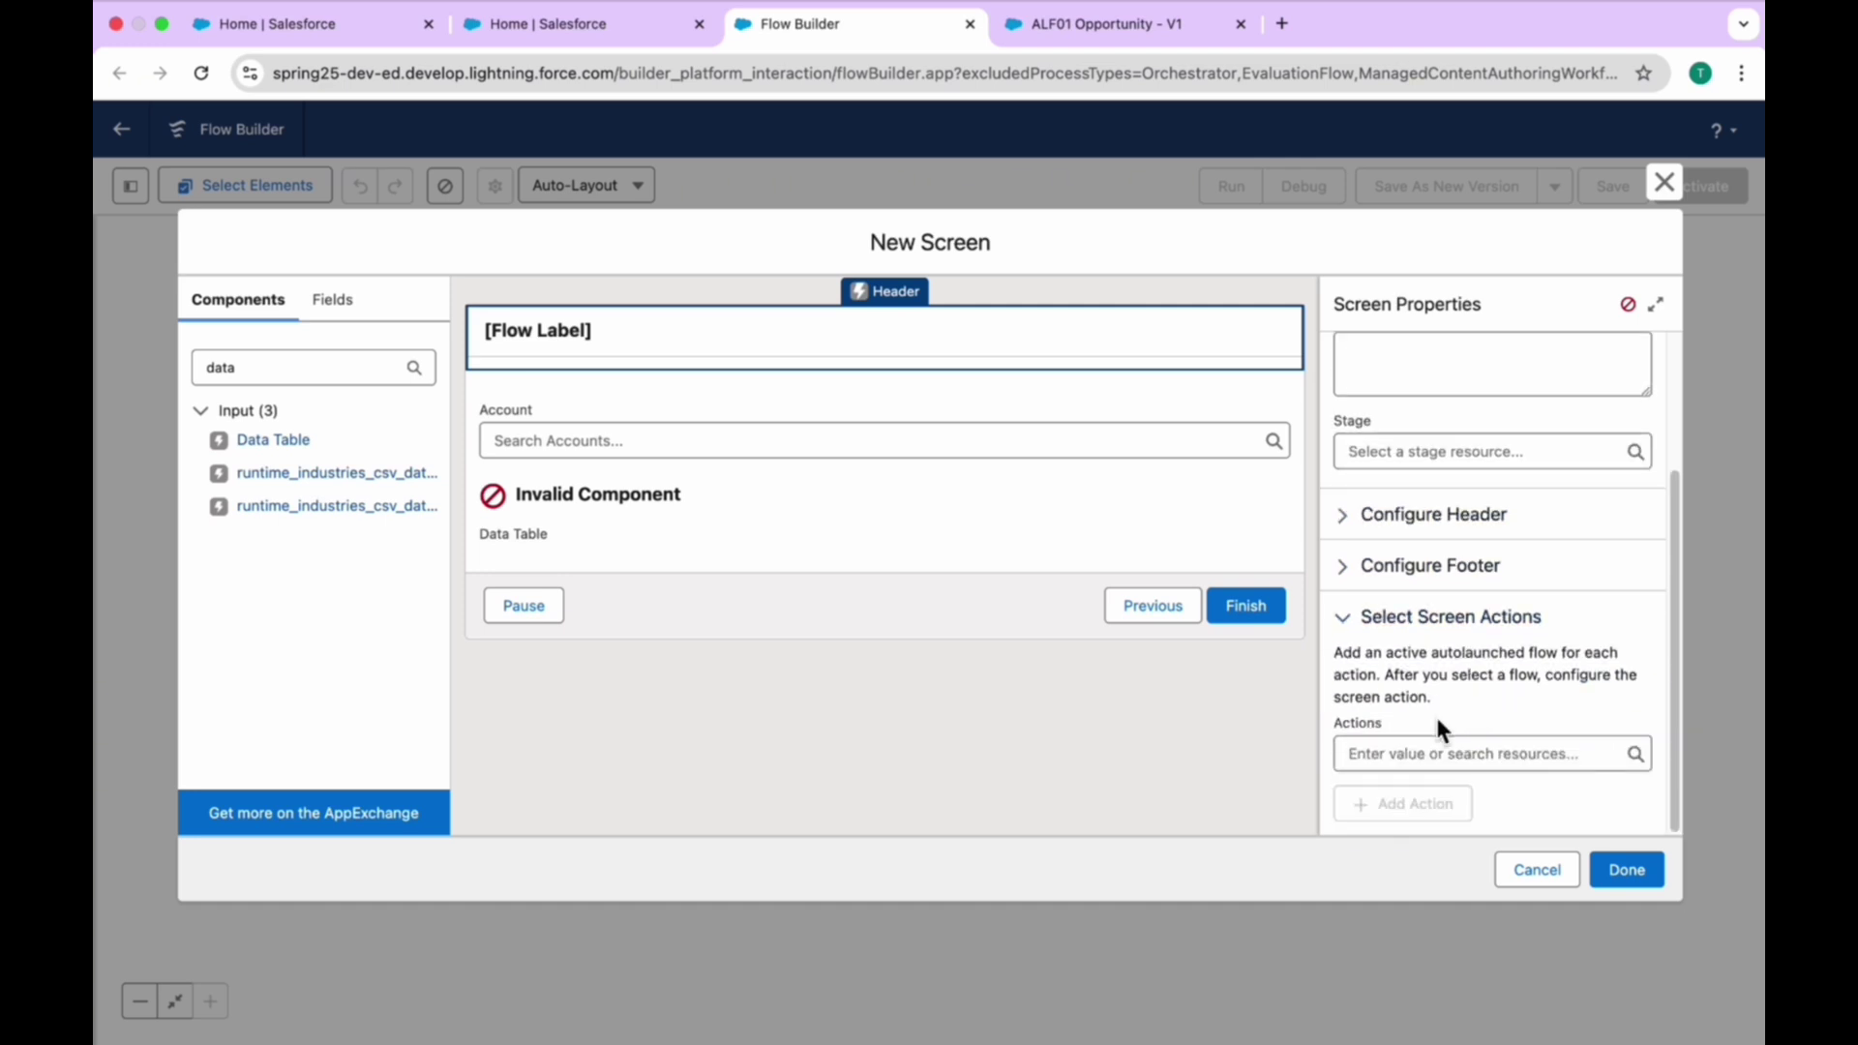
pyautogui.click(1397, 755)
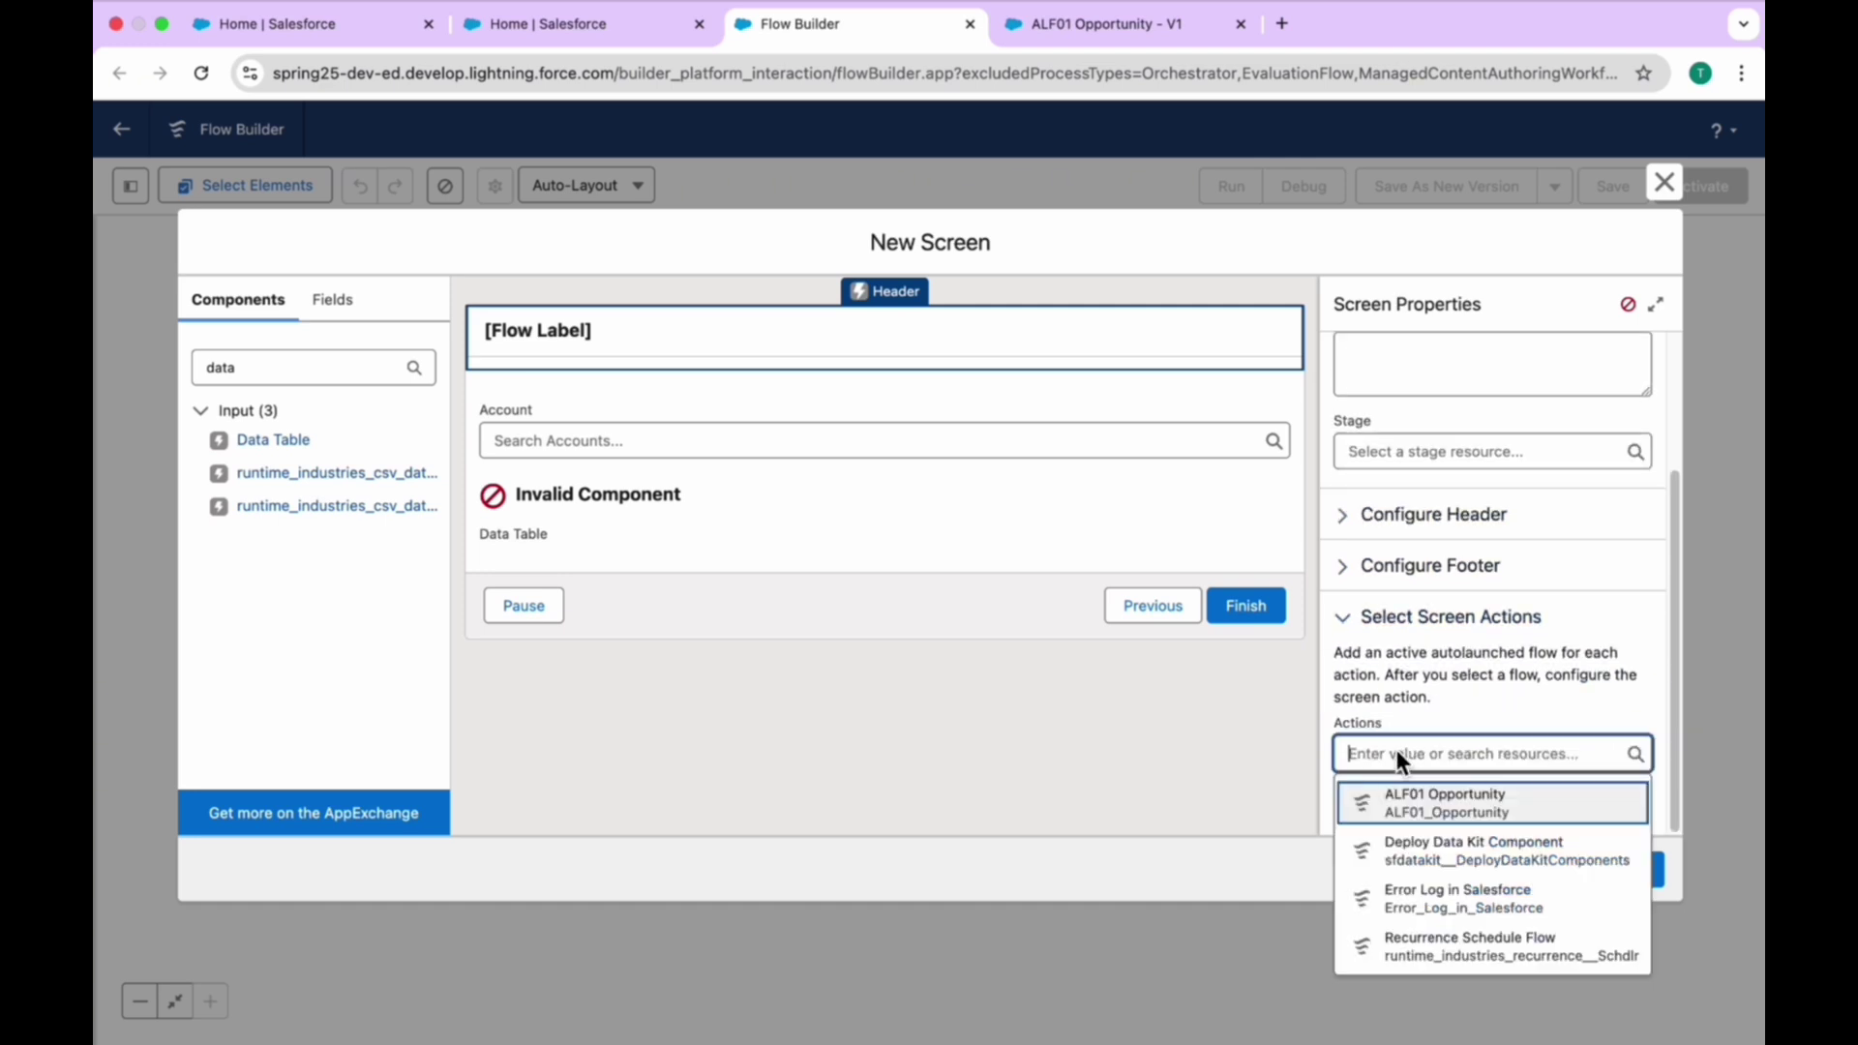
pyautogui.click(1422, 805)
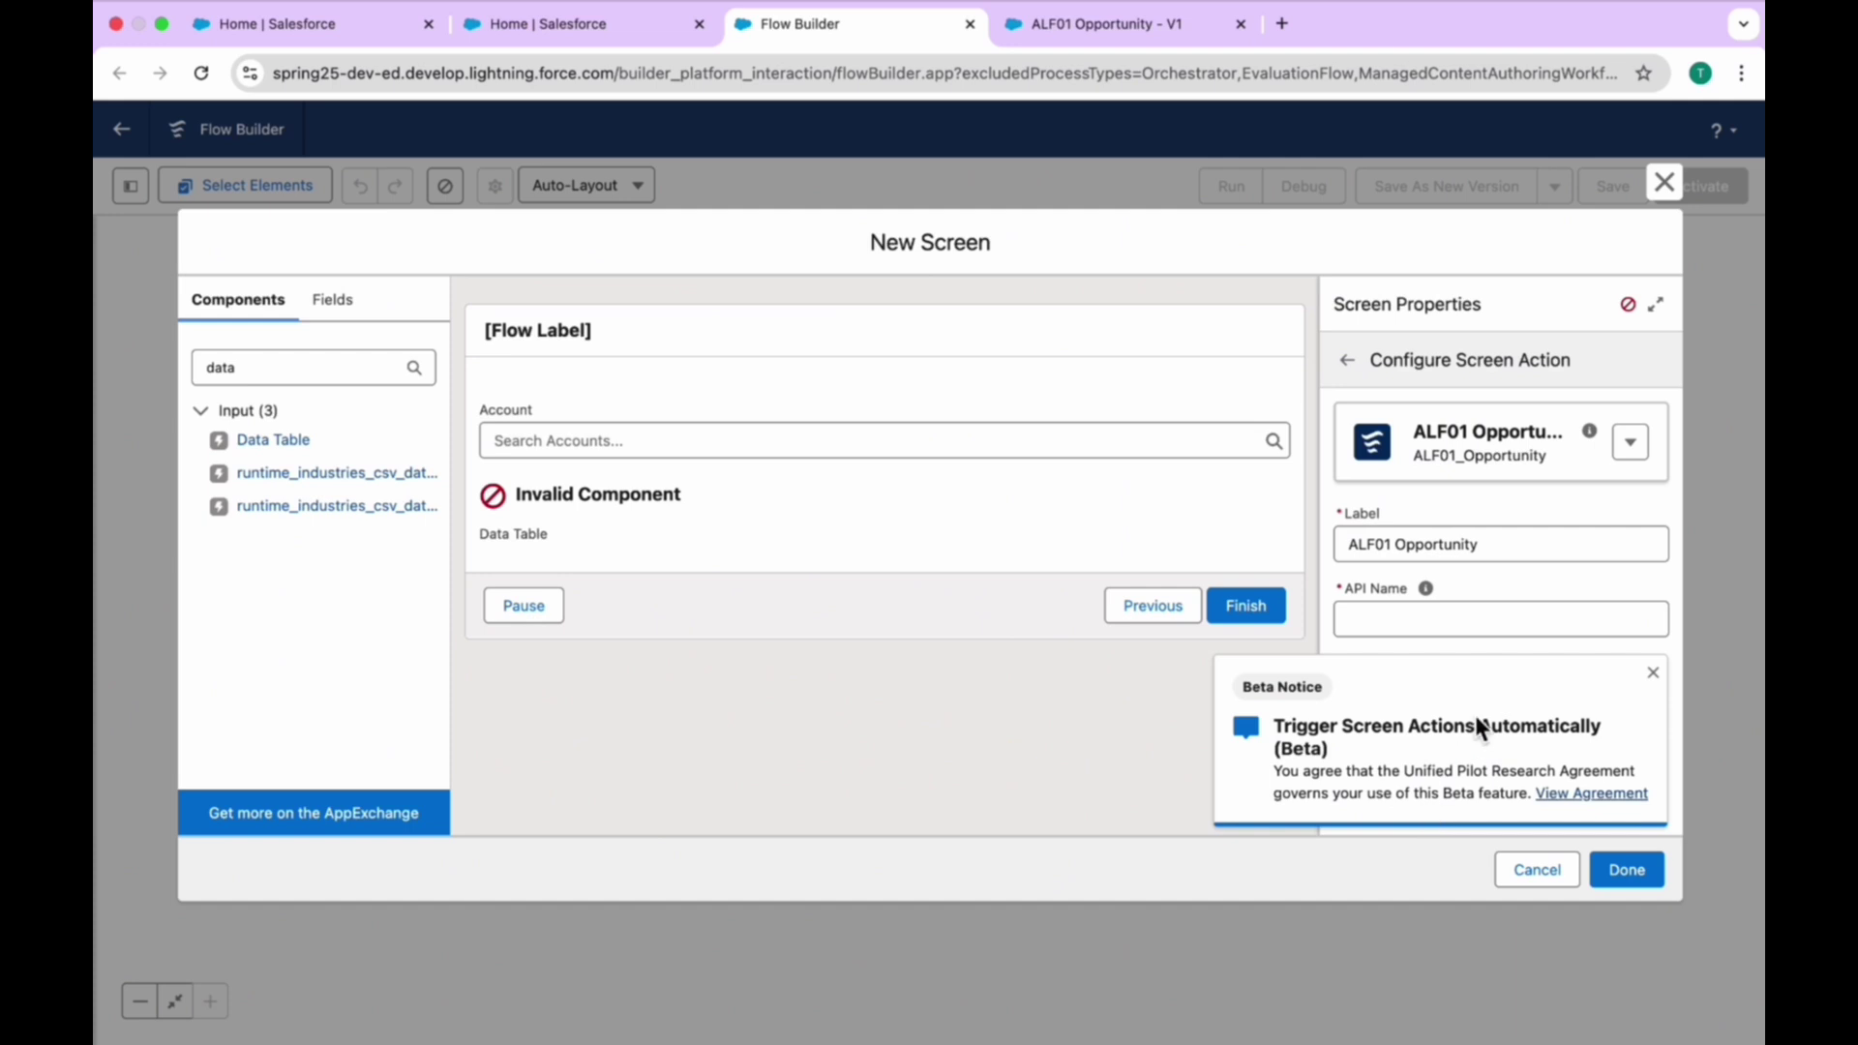
# Dismiss the beta notice and fill in the screen action's API name as ALF01_Opportunity, based on its label
pyautogui.click(1653, 672)
pyautogui.click(1331, 618)
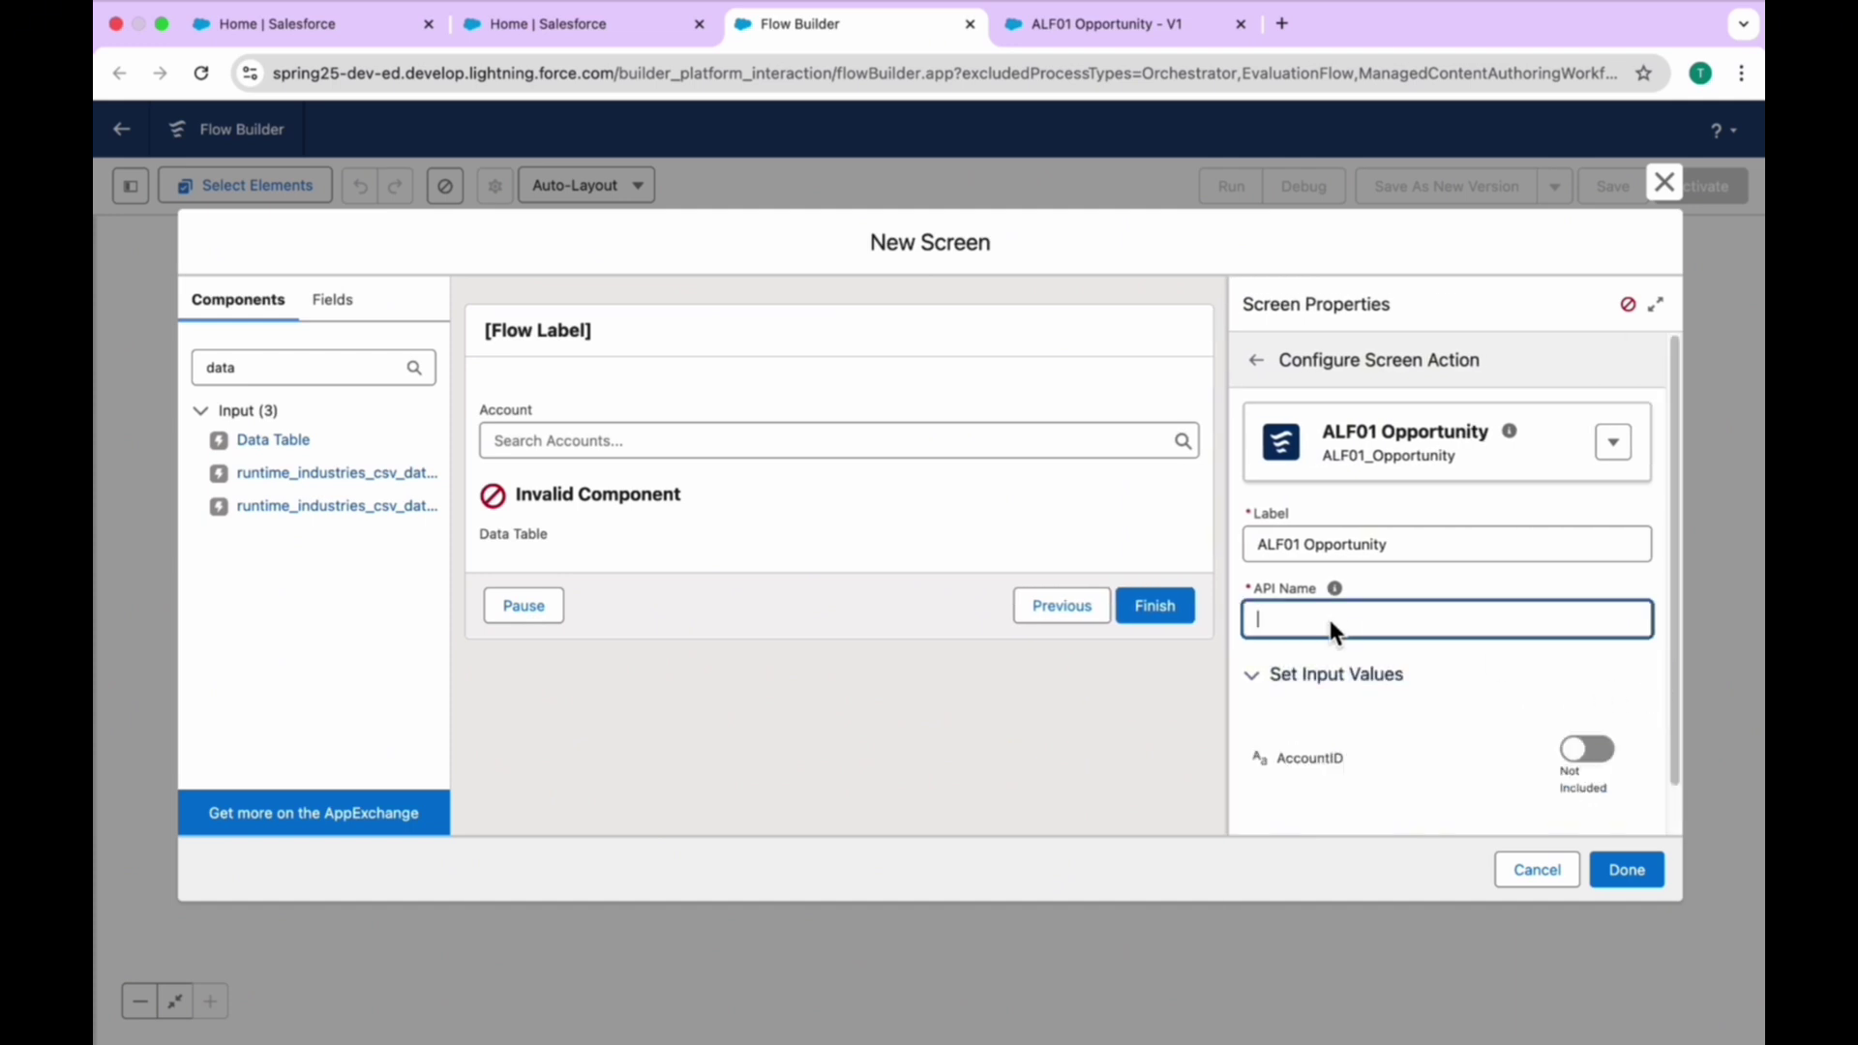
pyautogui.click(1426, 542)
pyautogui.click(1334, 588)
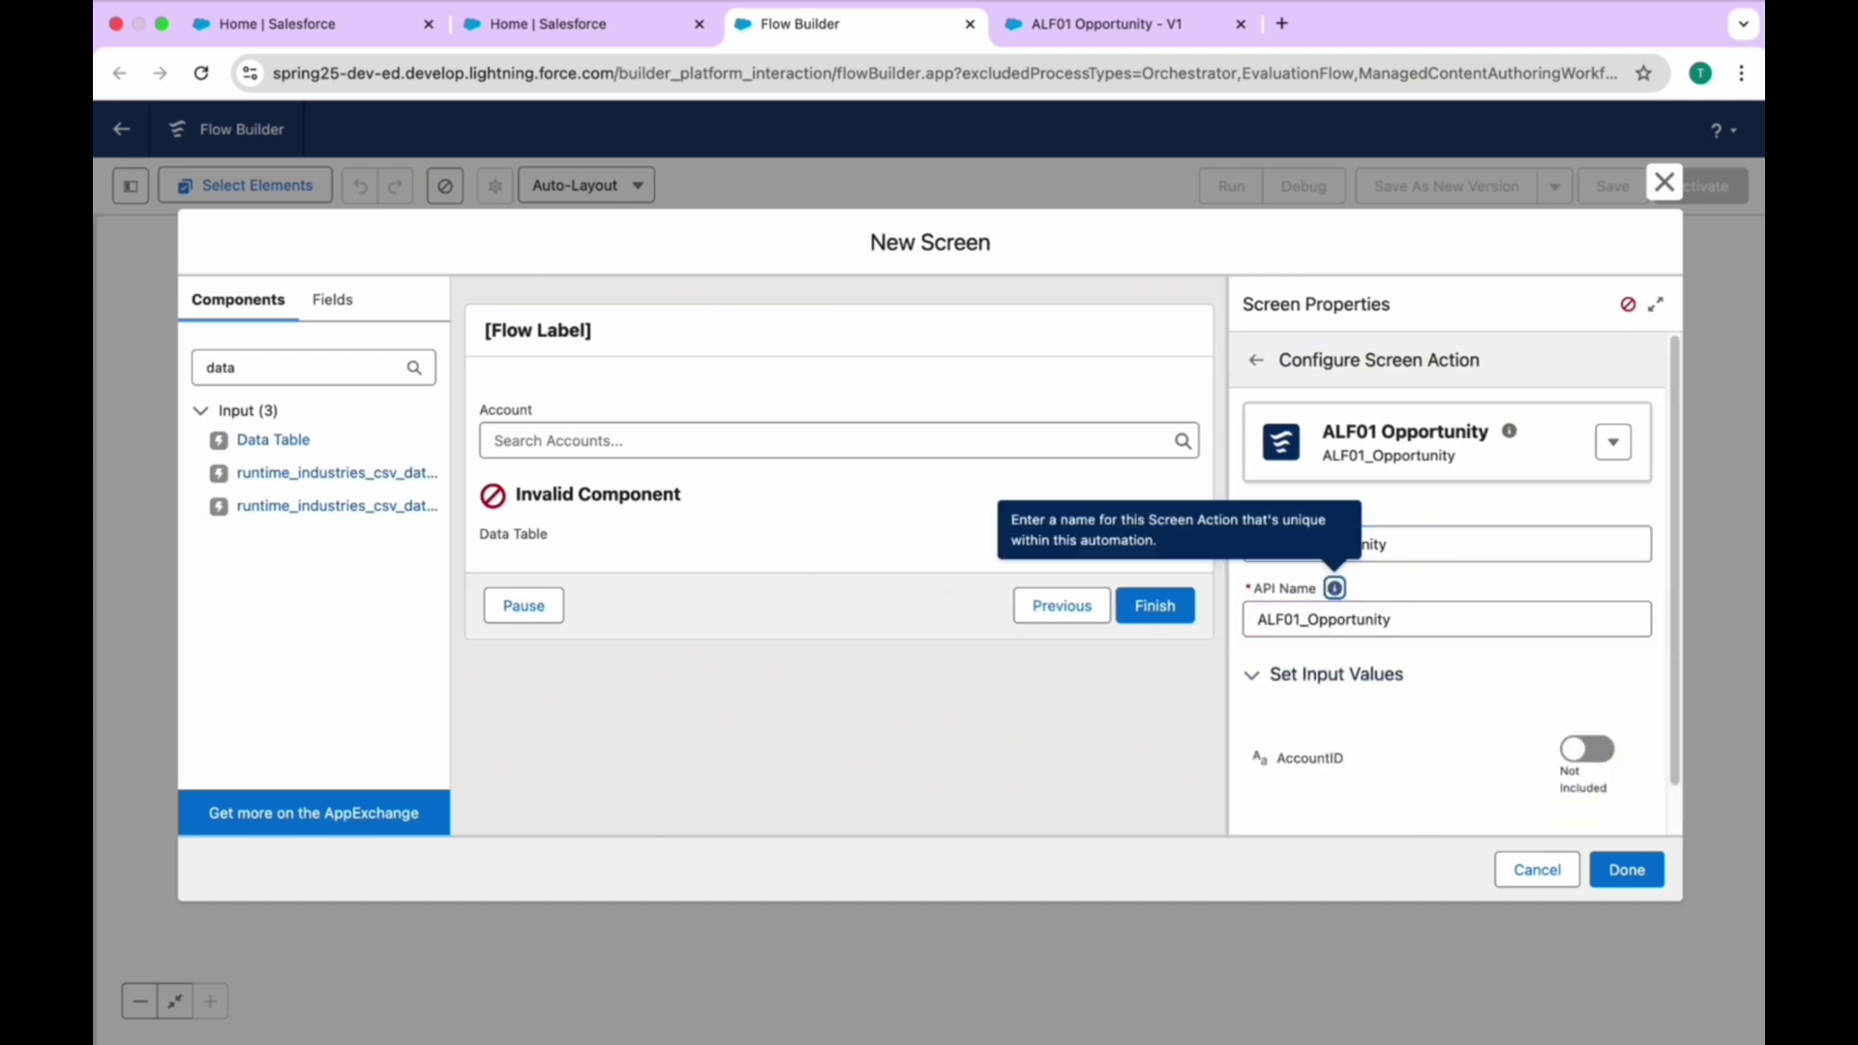
# Include the screen action's AccountID input and set it to the Account lookup's recordId
pyautogui.click(1602, 751)
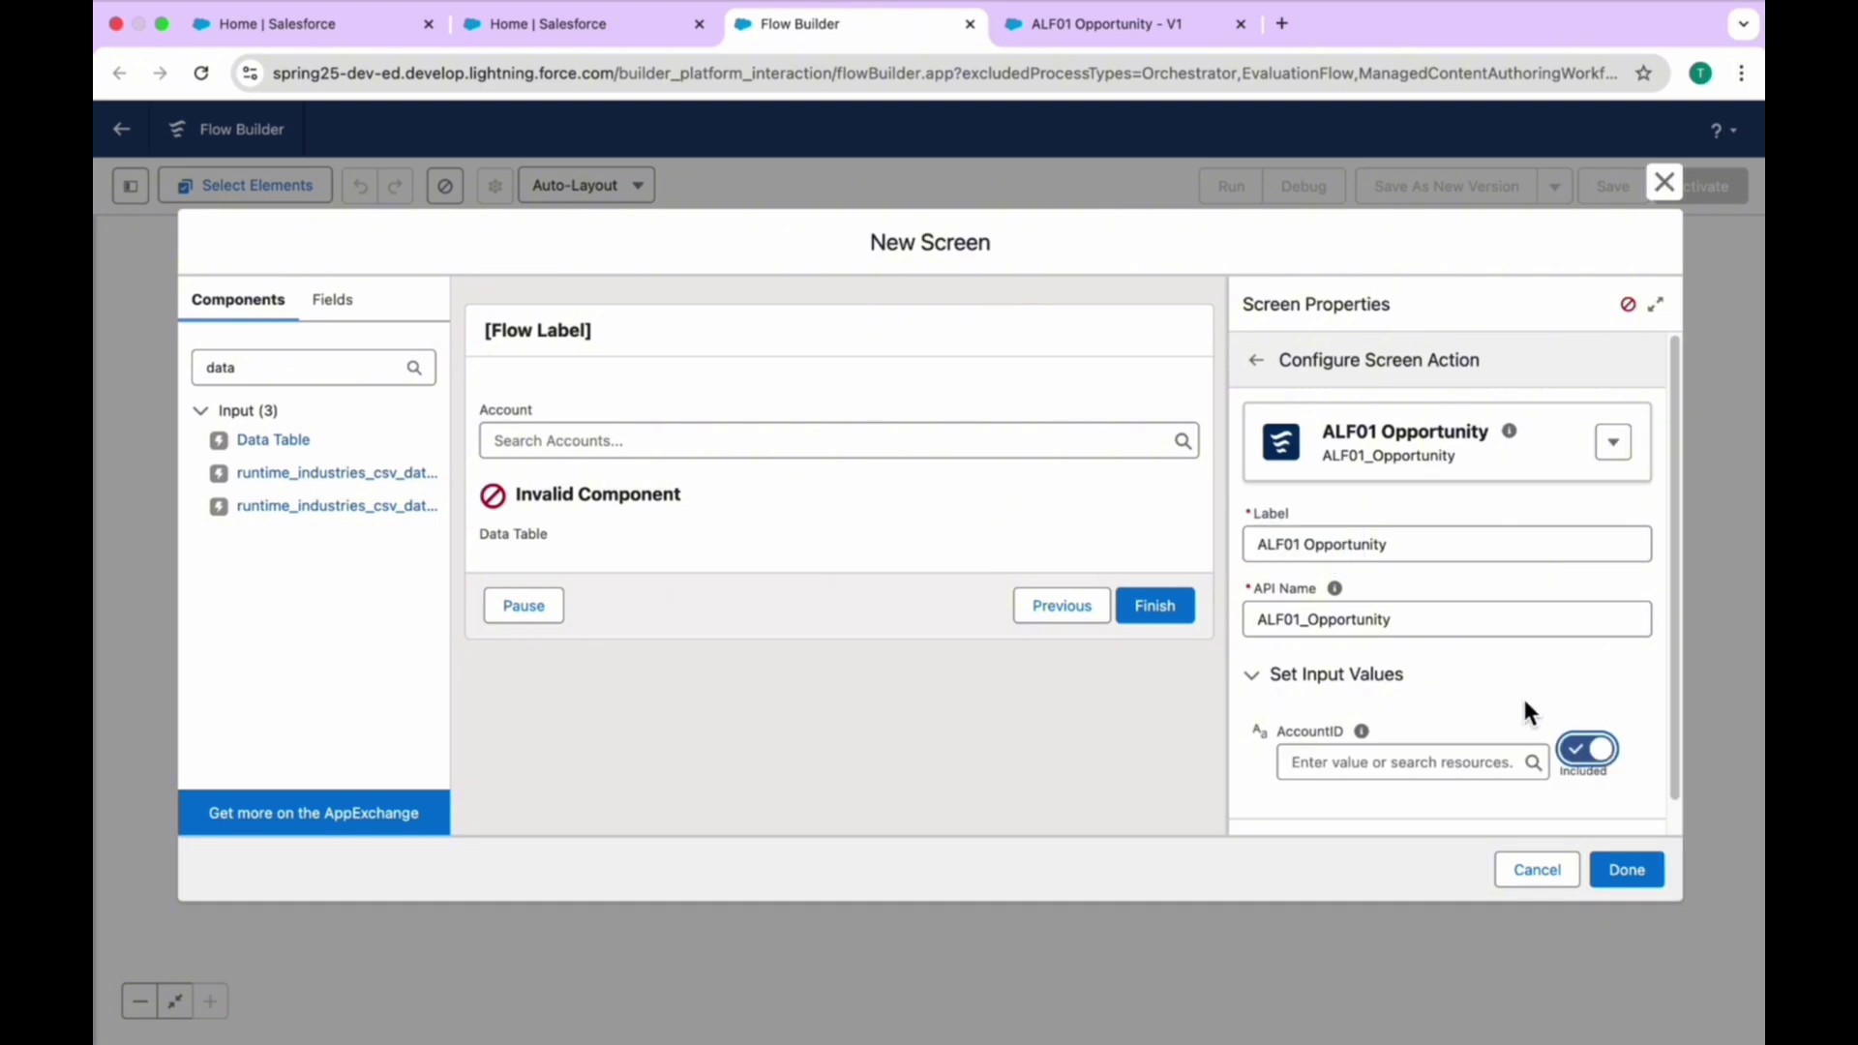
pyautogui.scroll(-1, 1500, 675)
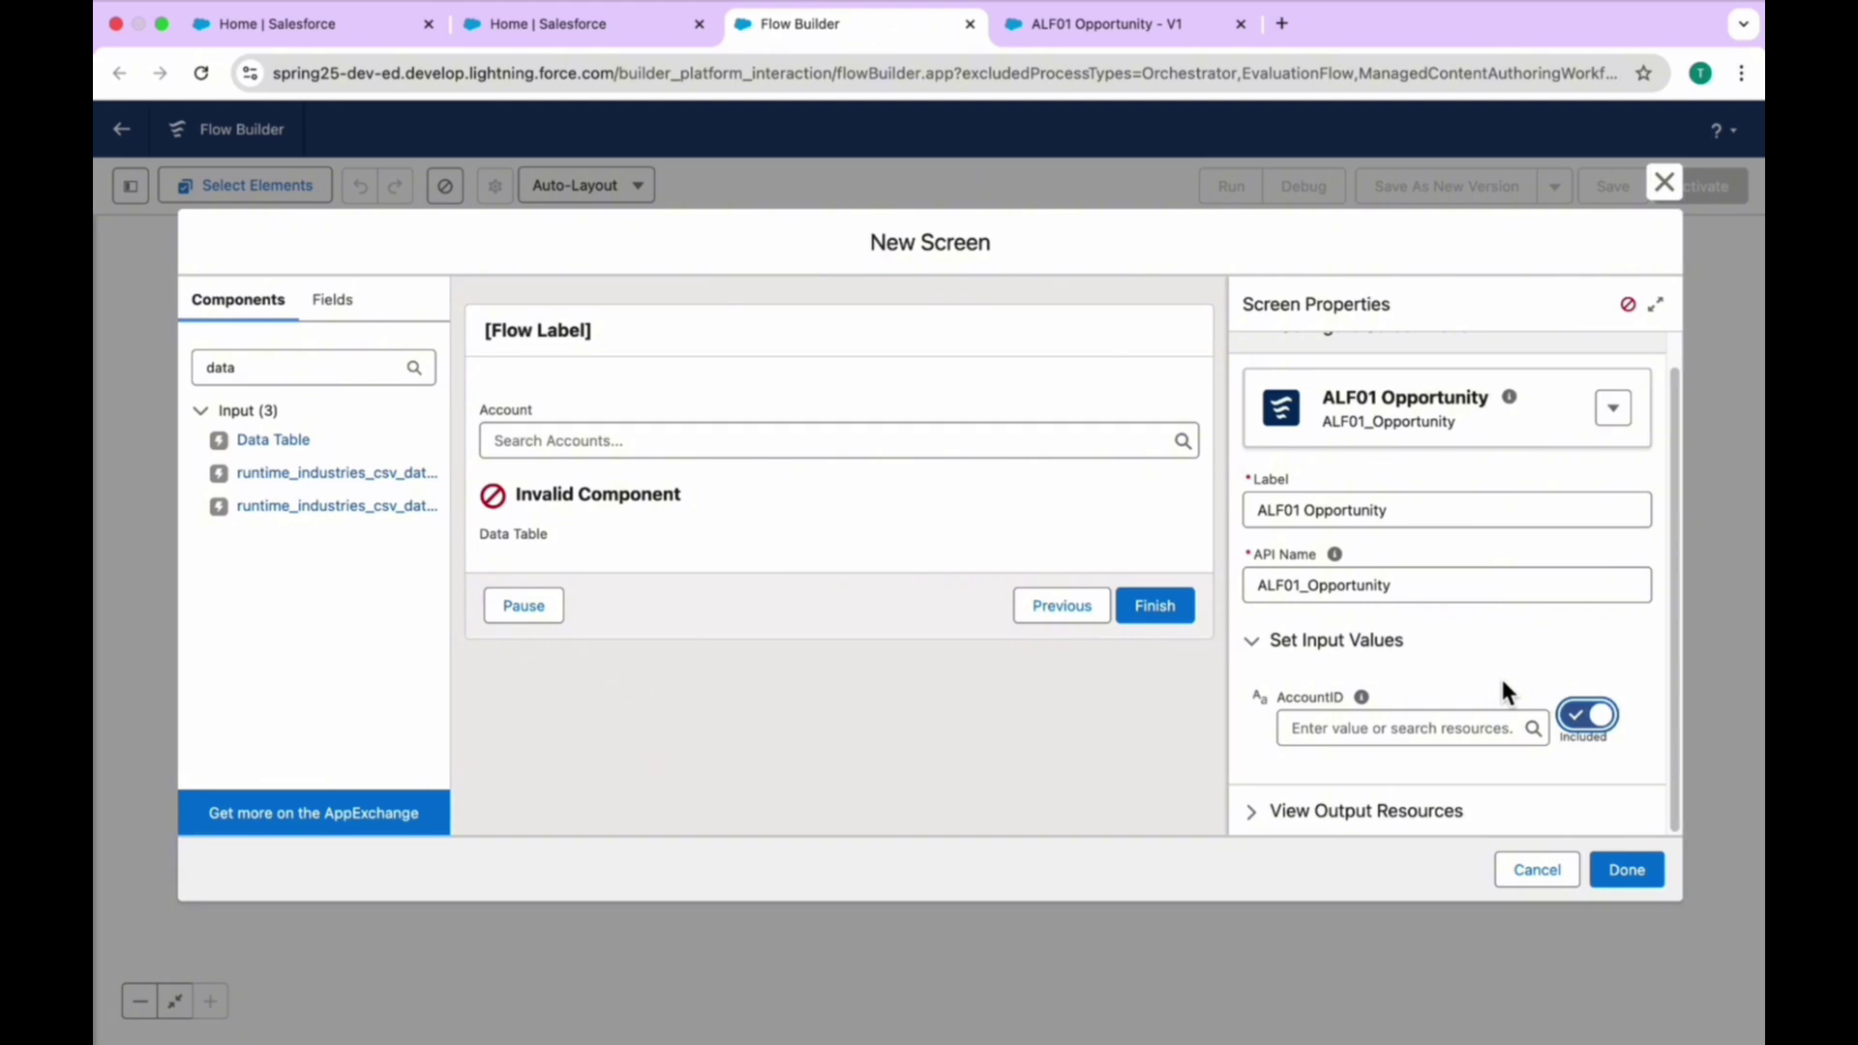
pyautogui.click(1377, 728)
pyautogui.scroll(-3, 1422, 542)
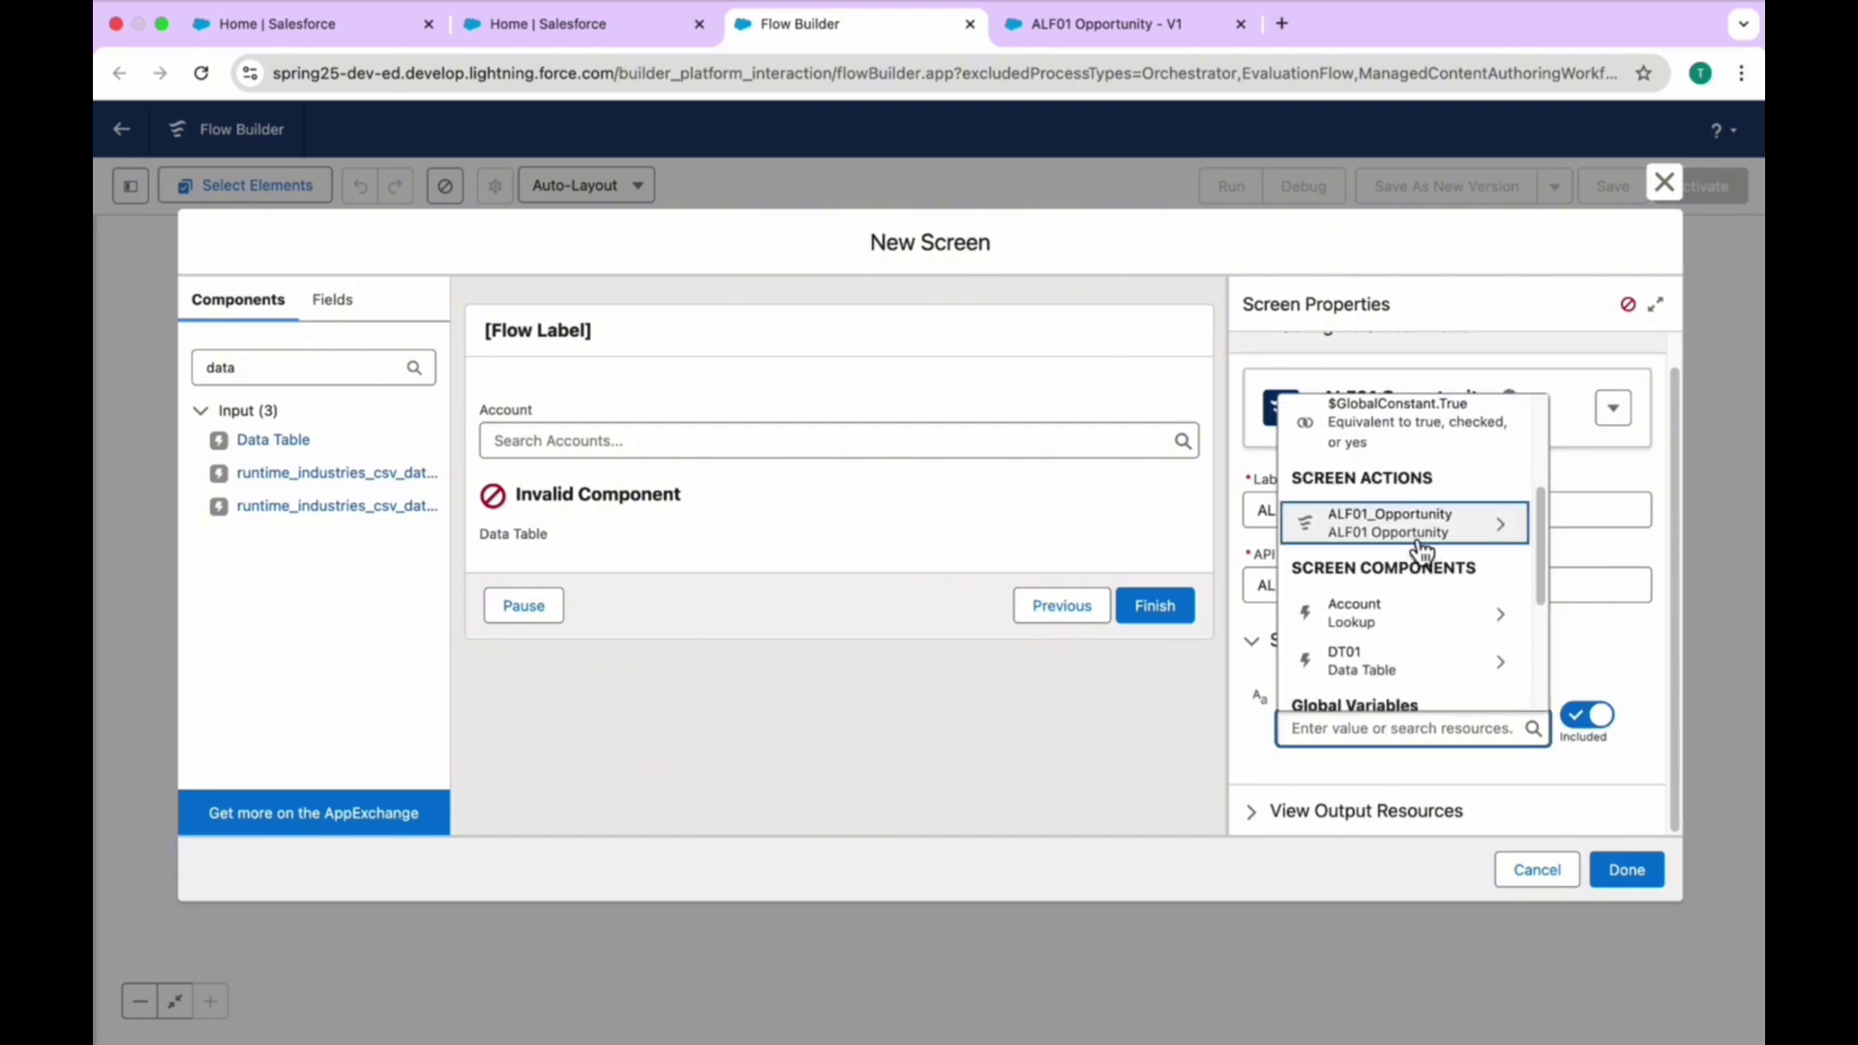
pyautogui.scroll(-1, 1422, 561)
pyautogui.click(1394, 551)
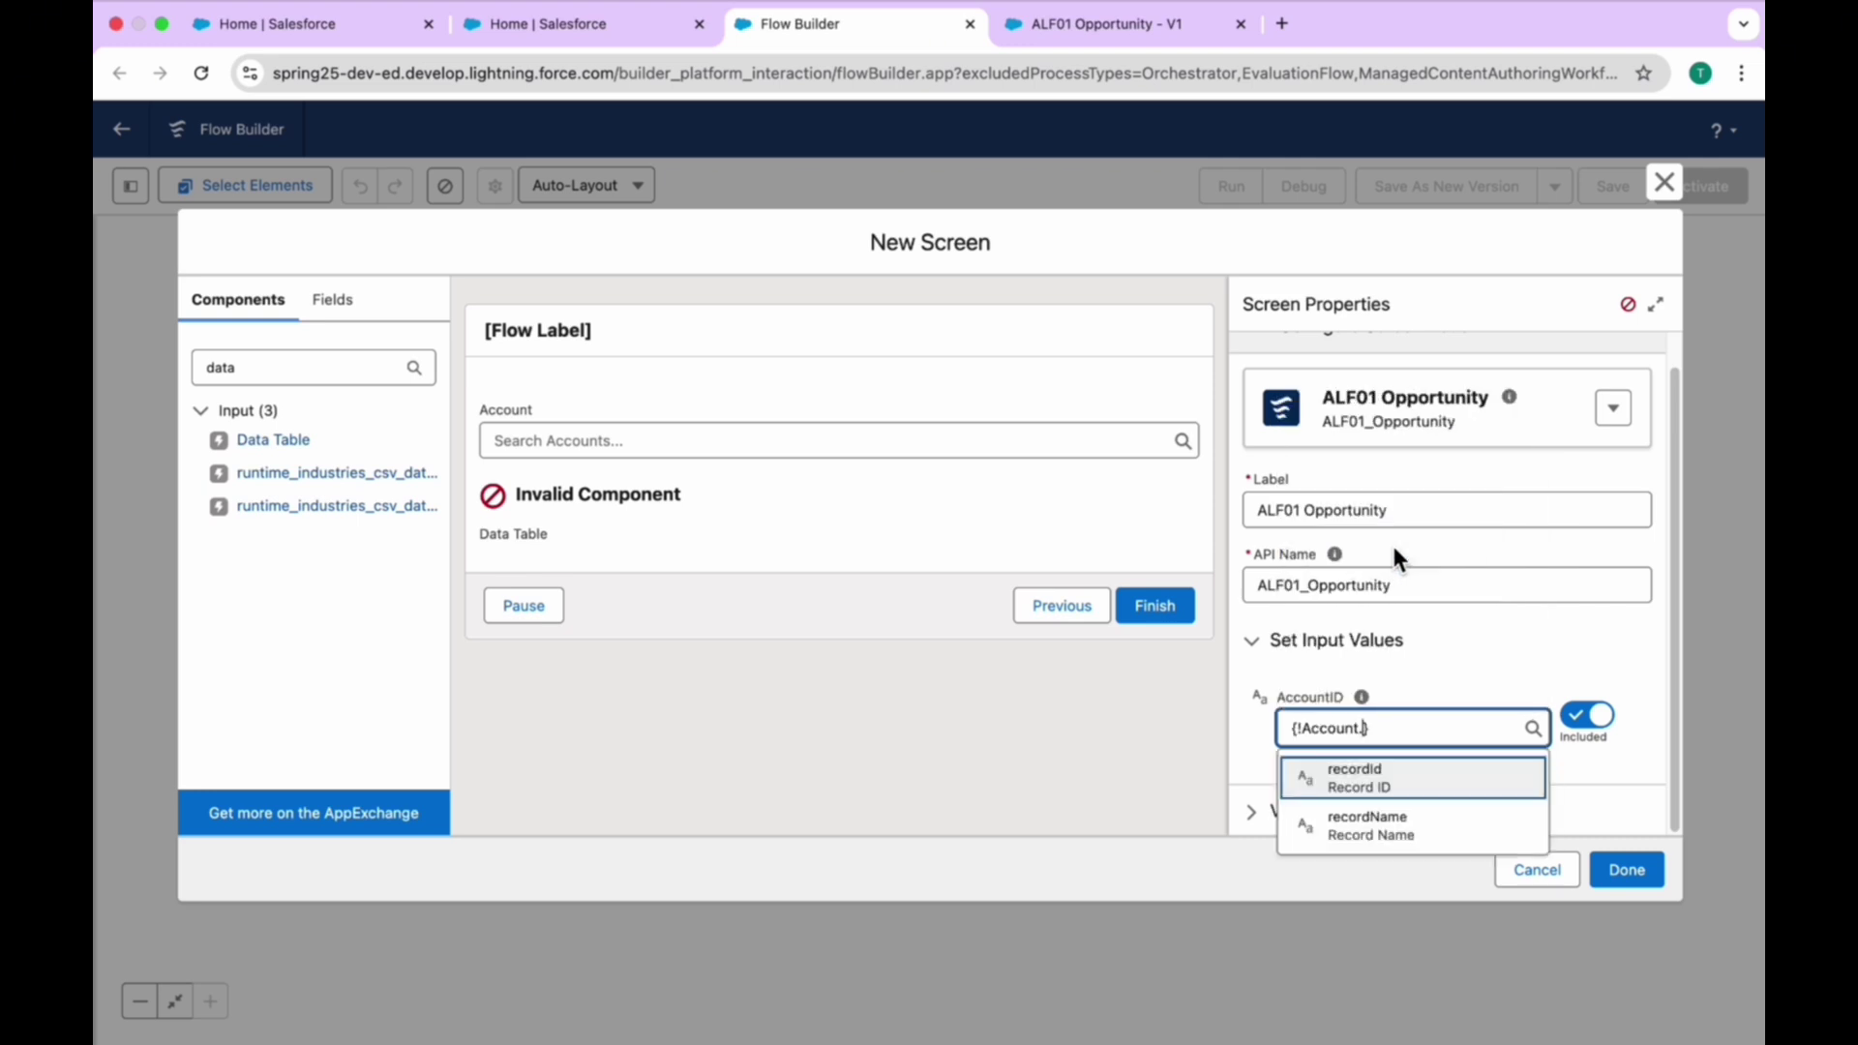
pyautogui.click(1373, 786)
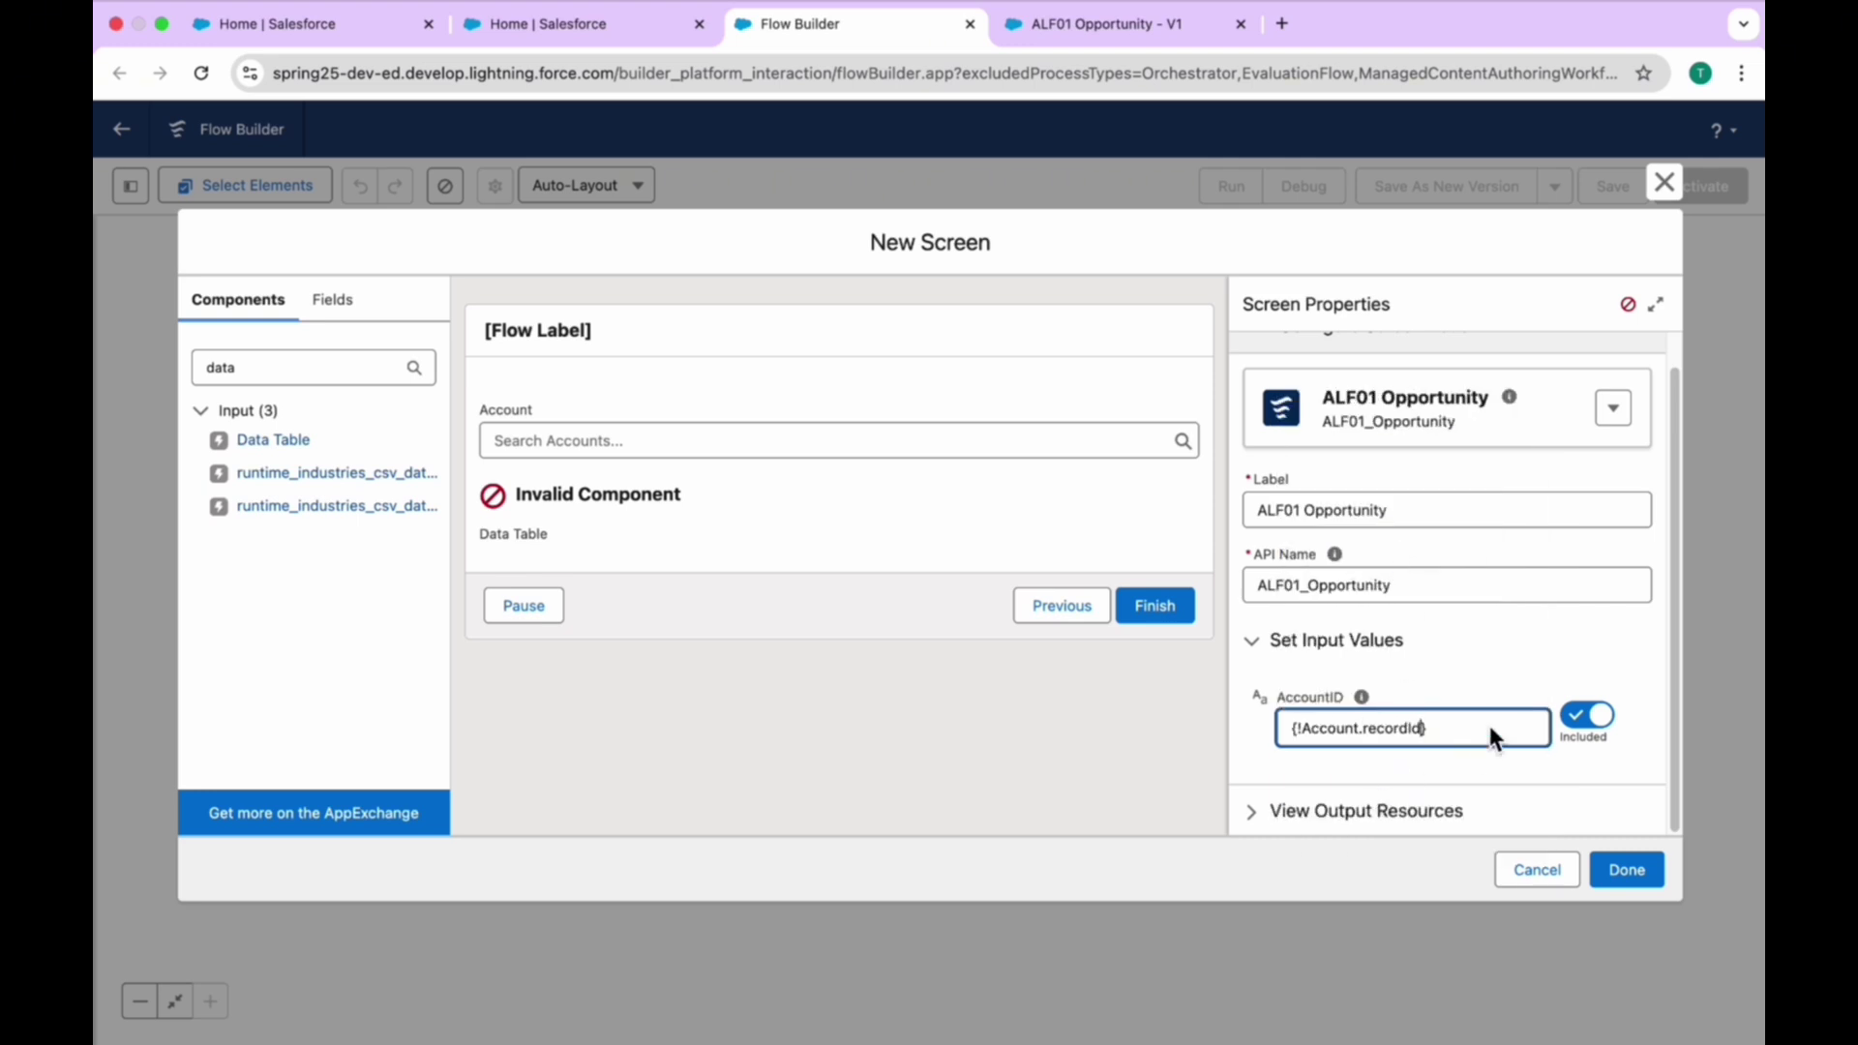
pyautogui.click(1527, 658)
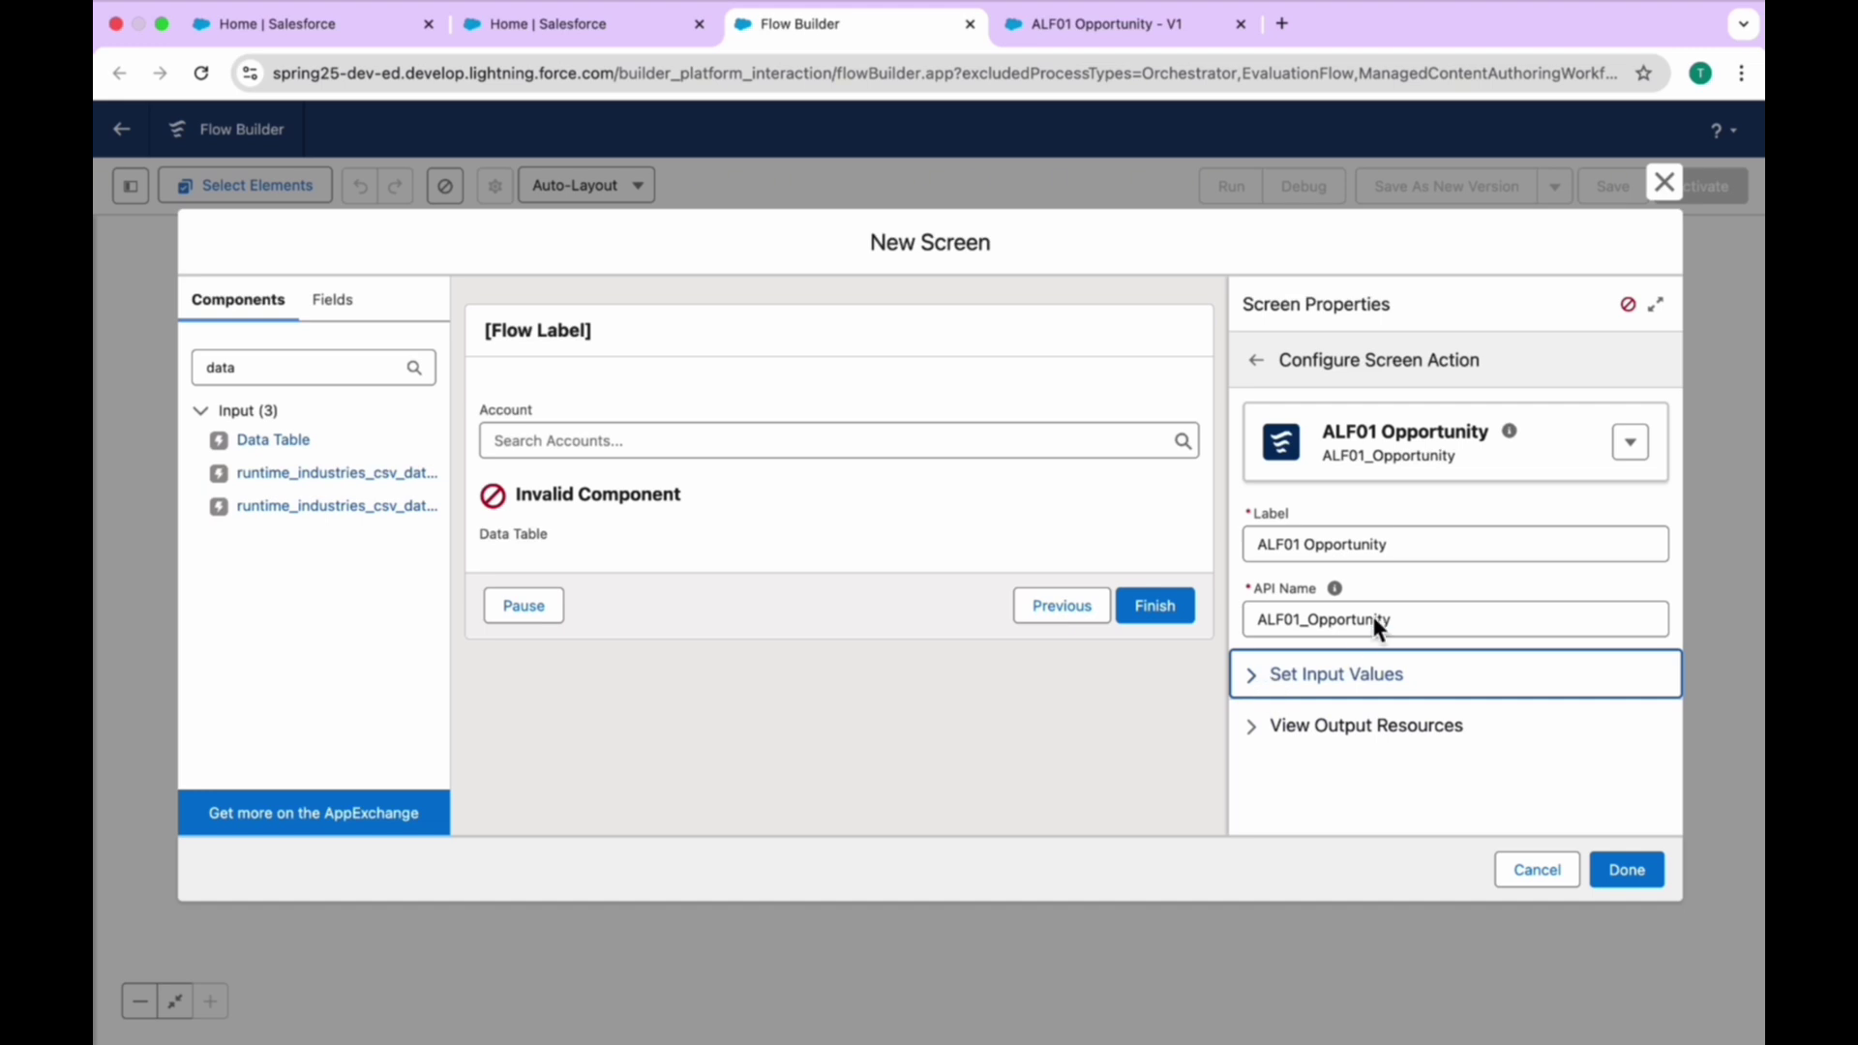
pyautogui.click(1259, 675)
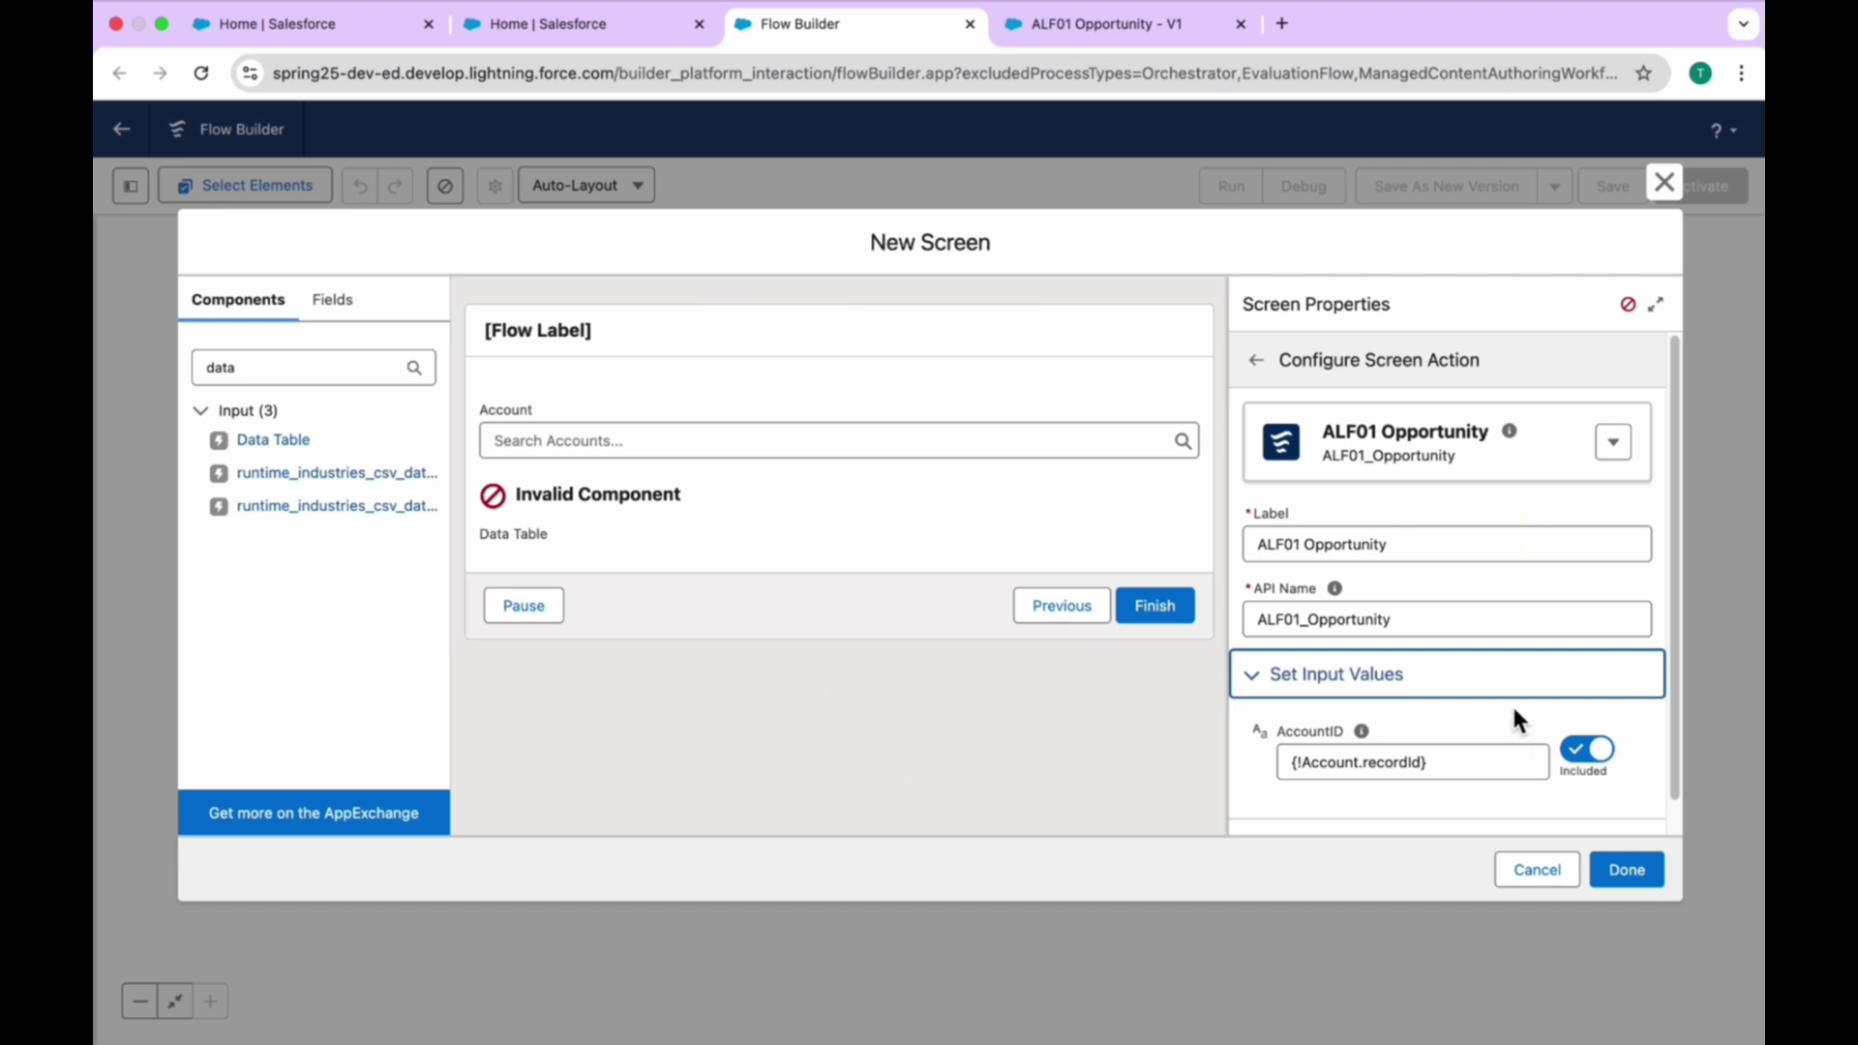
# Set the data table's source collection to the opportunity records in the ALF01_Opportunity action's Results and try to finish the screen
pyautogui.click(769, 513)
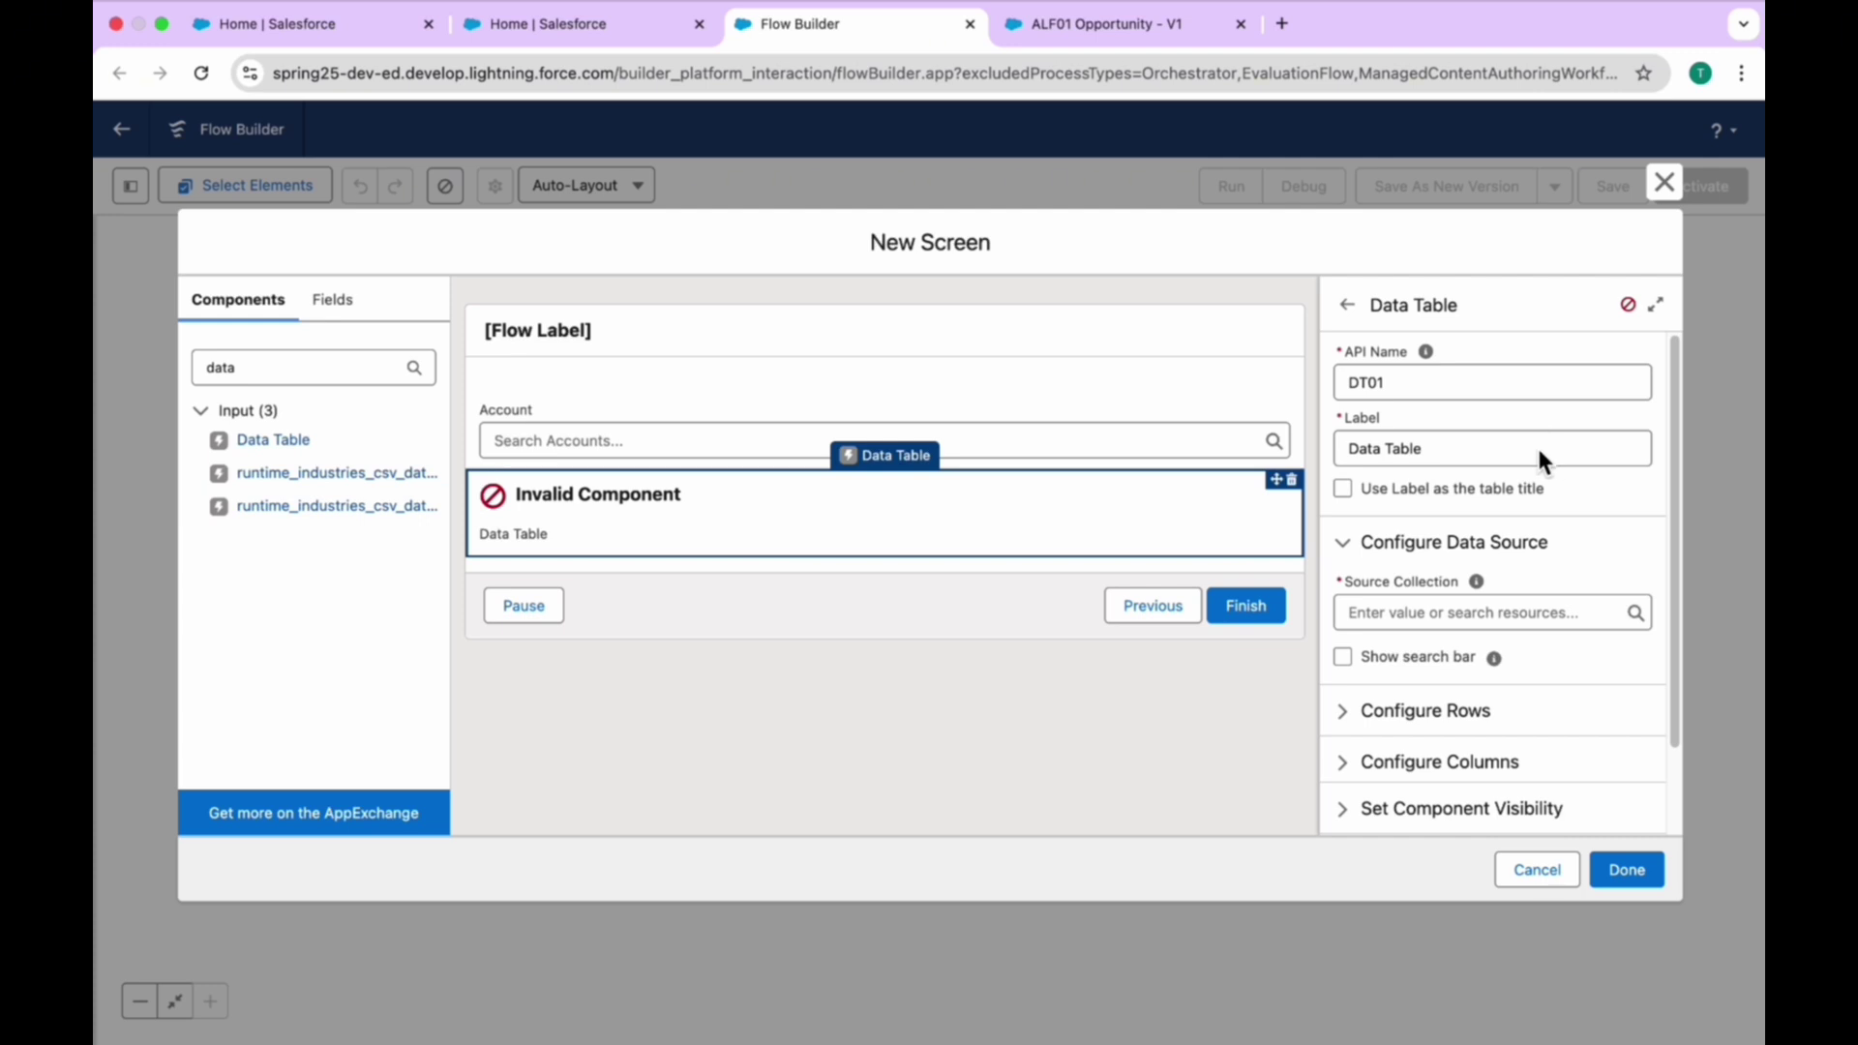
pyautogui.click(1451, 612)
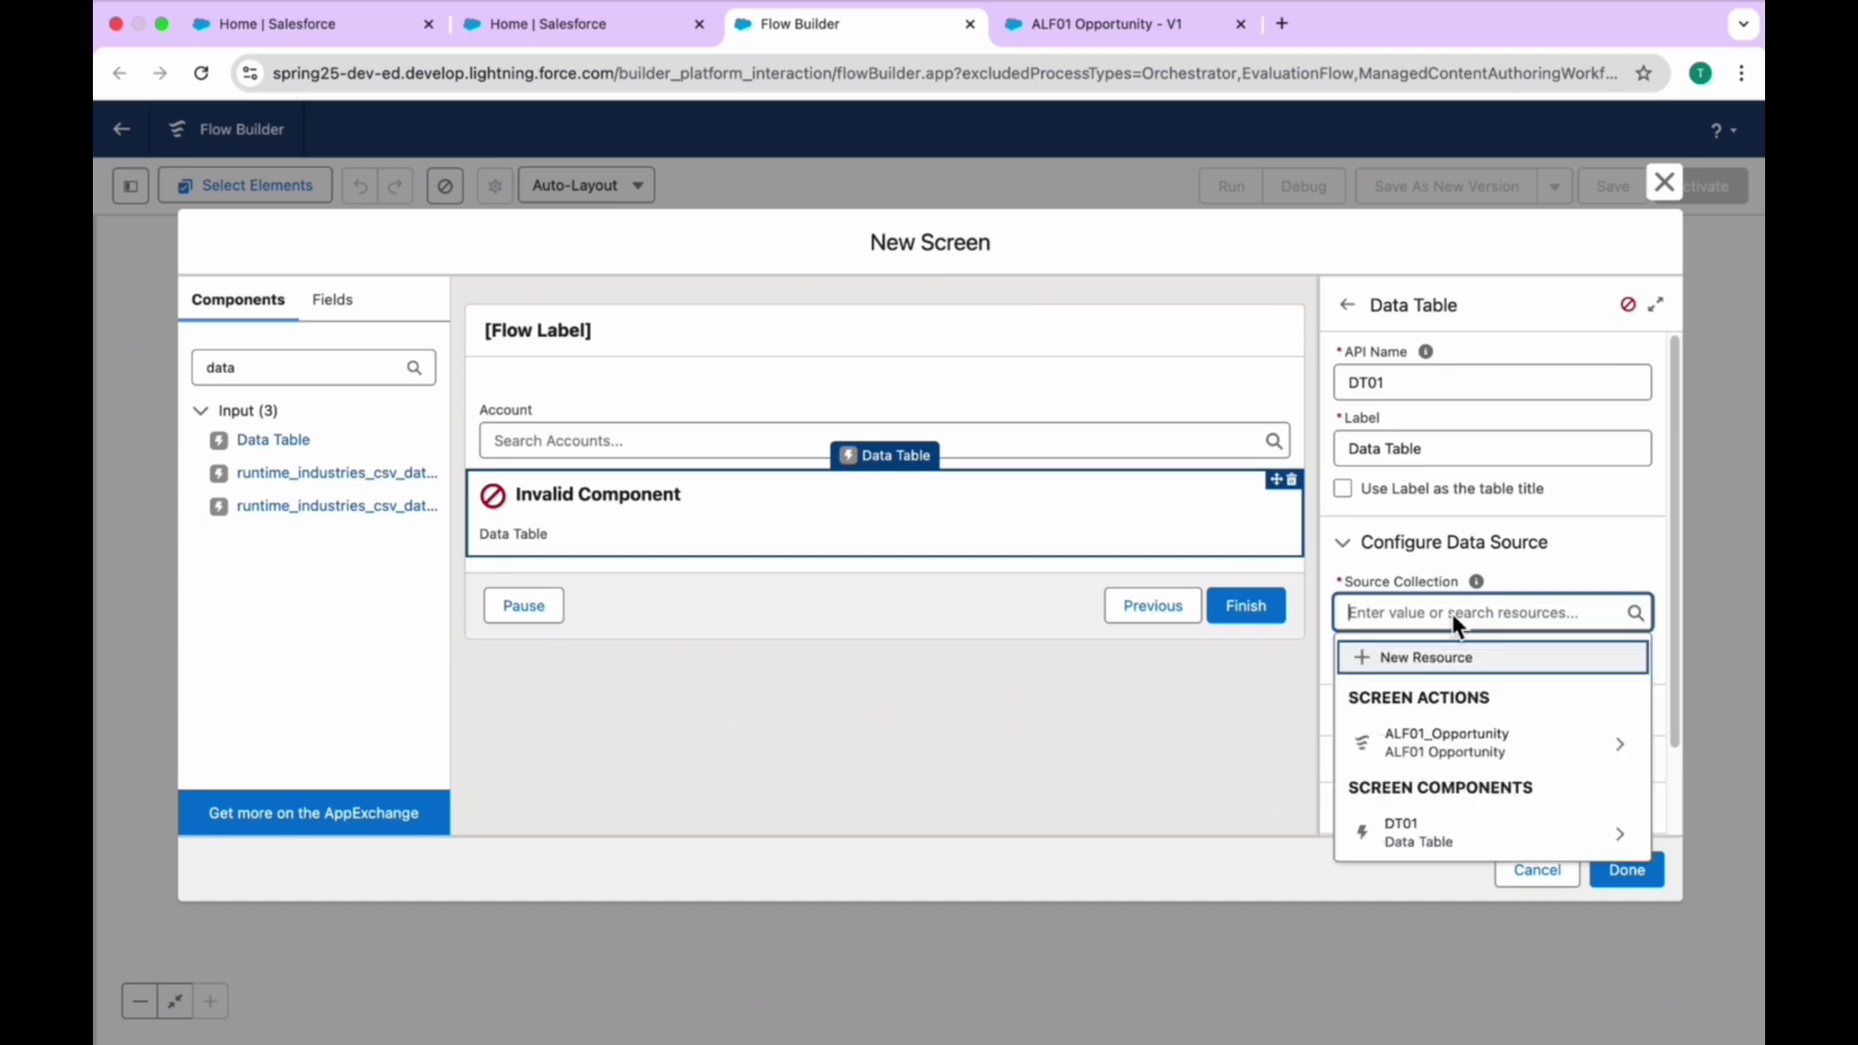
pyautogui.click(1461, 740)
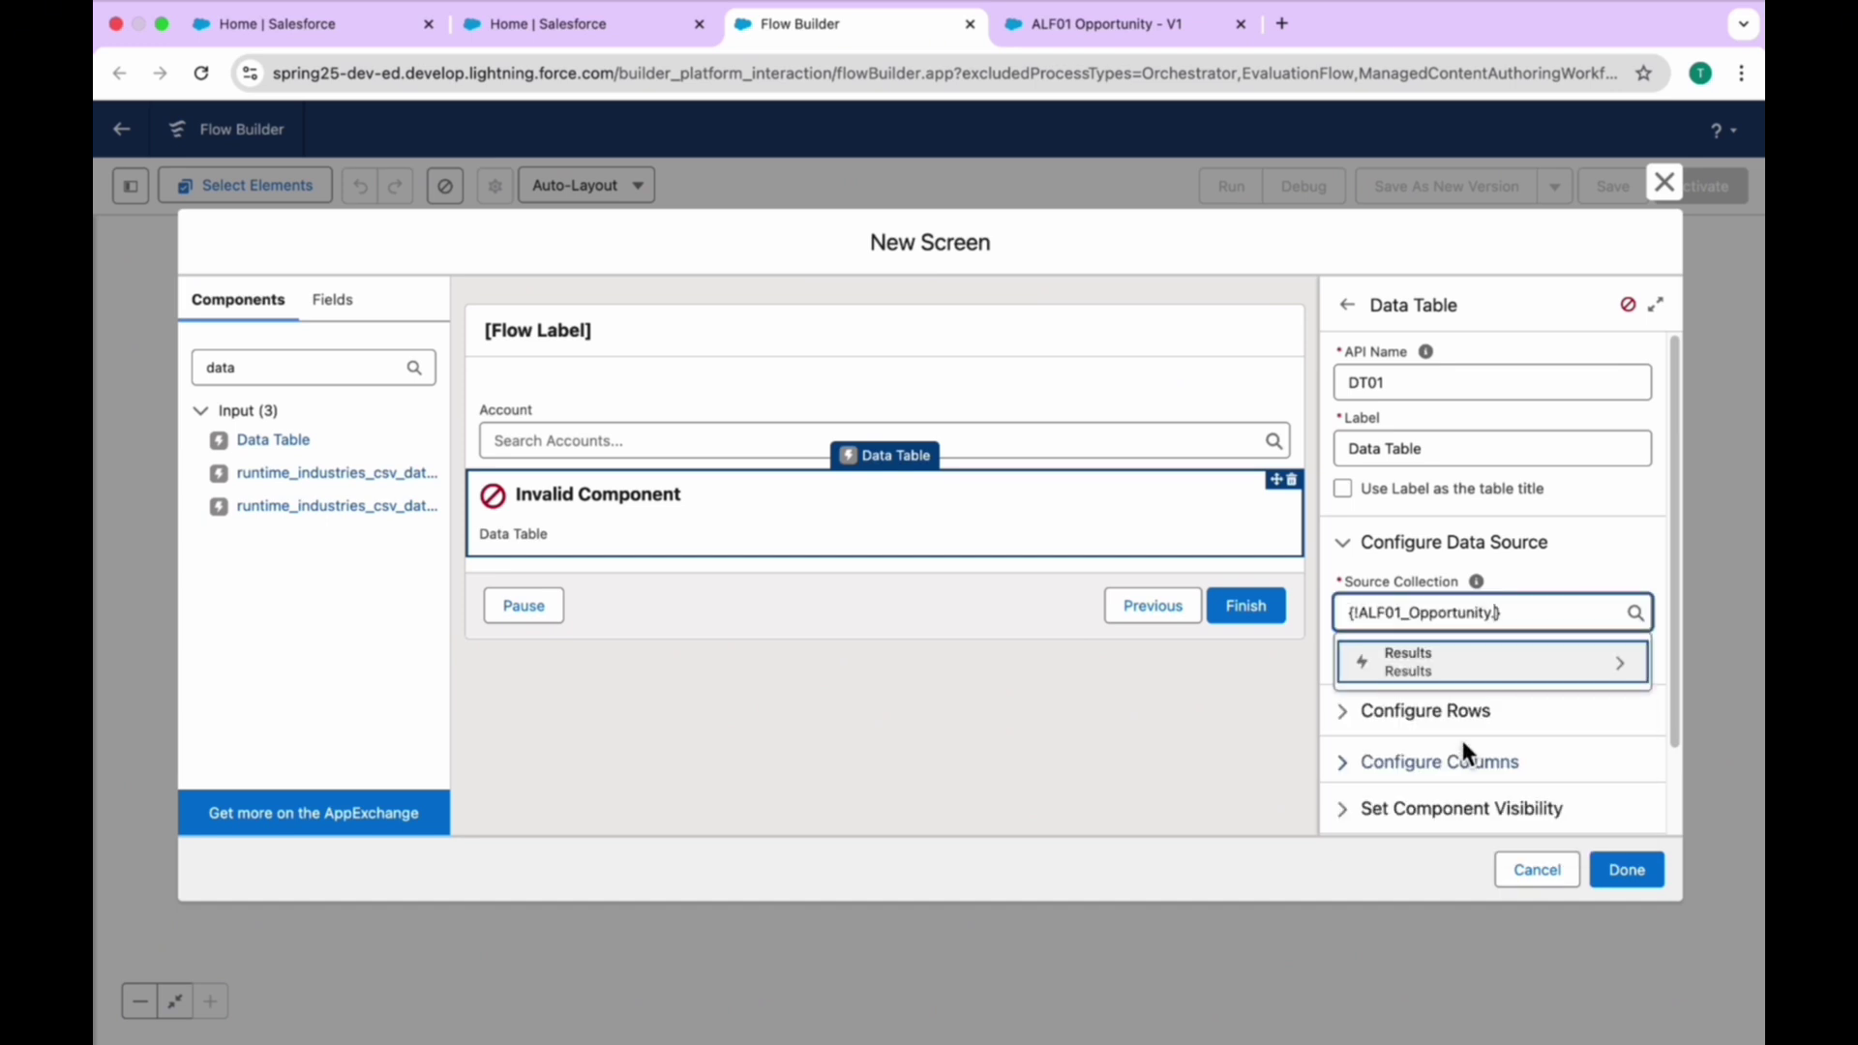
pyautogui.click(1449, 673)
pyautogui.click(1481, 666)
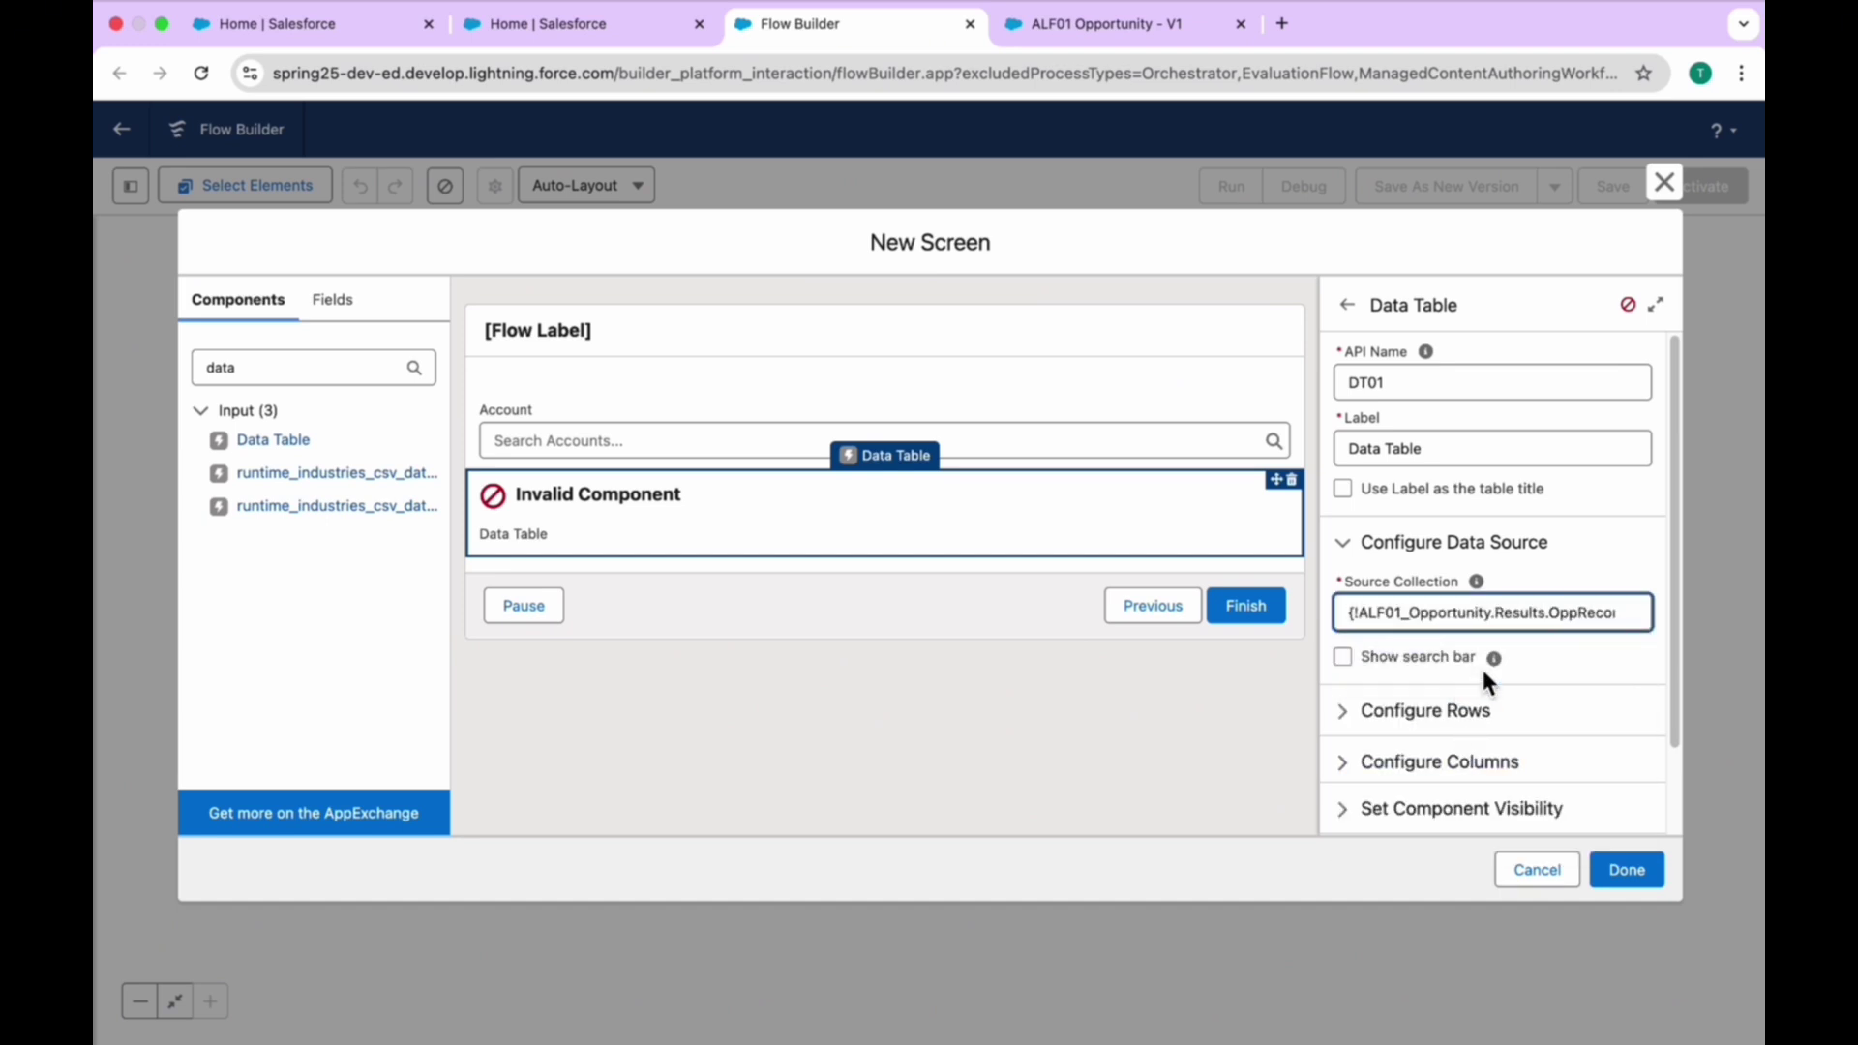
pyautogui.click(1635, 874)
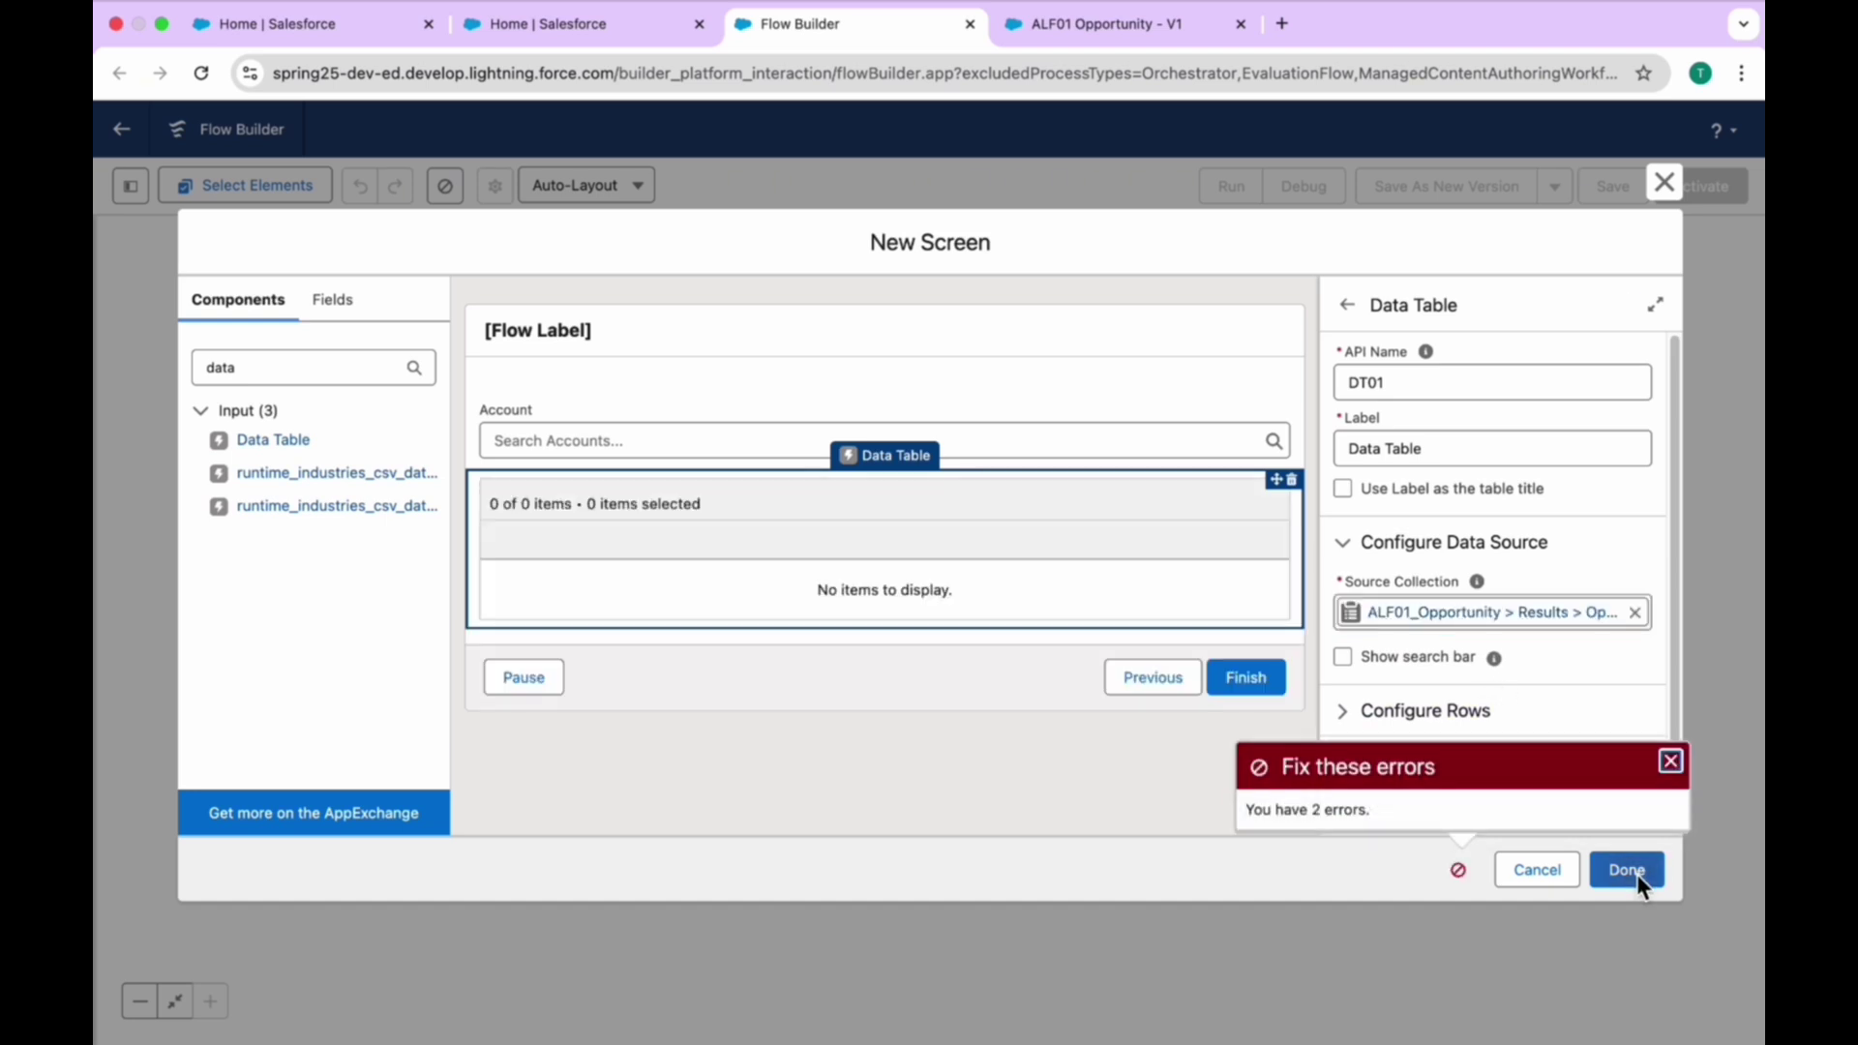
# Try to add a column to the data table with Name as its source field
pyautogui.scroll(-1, 1399, 450)
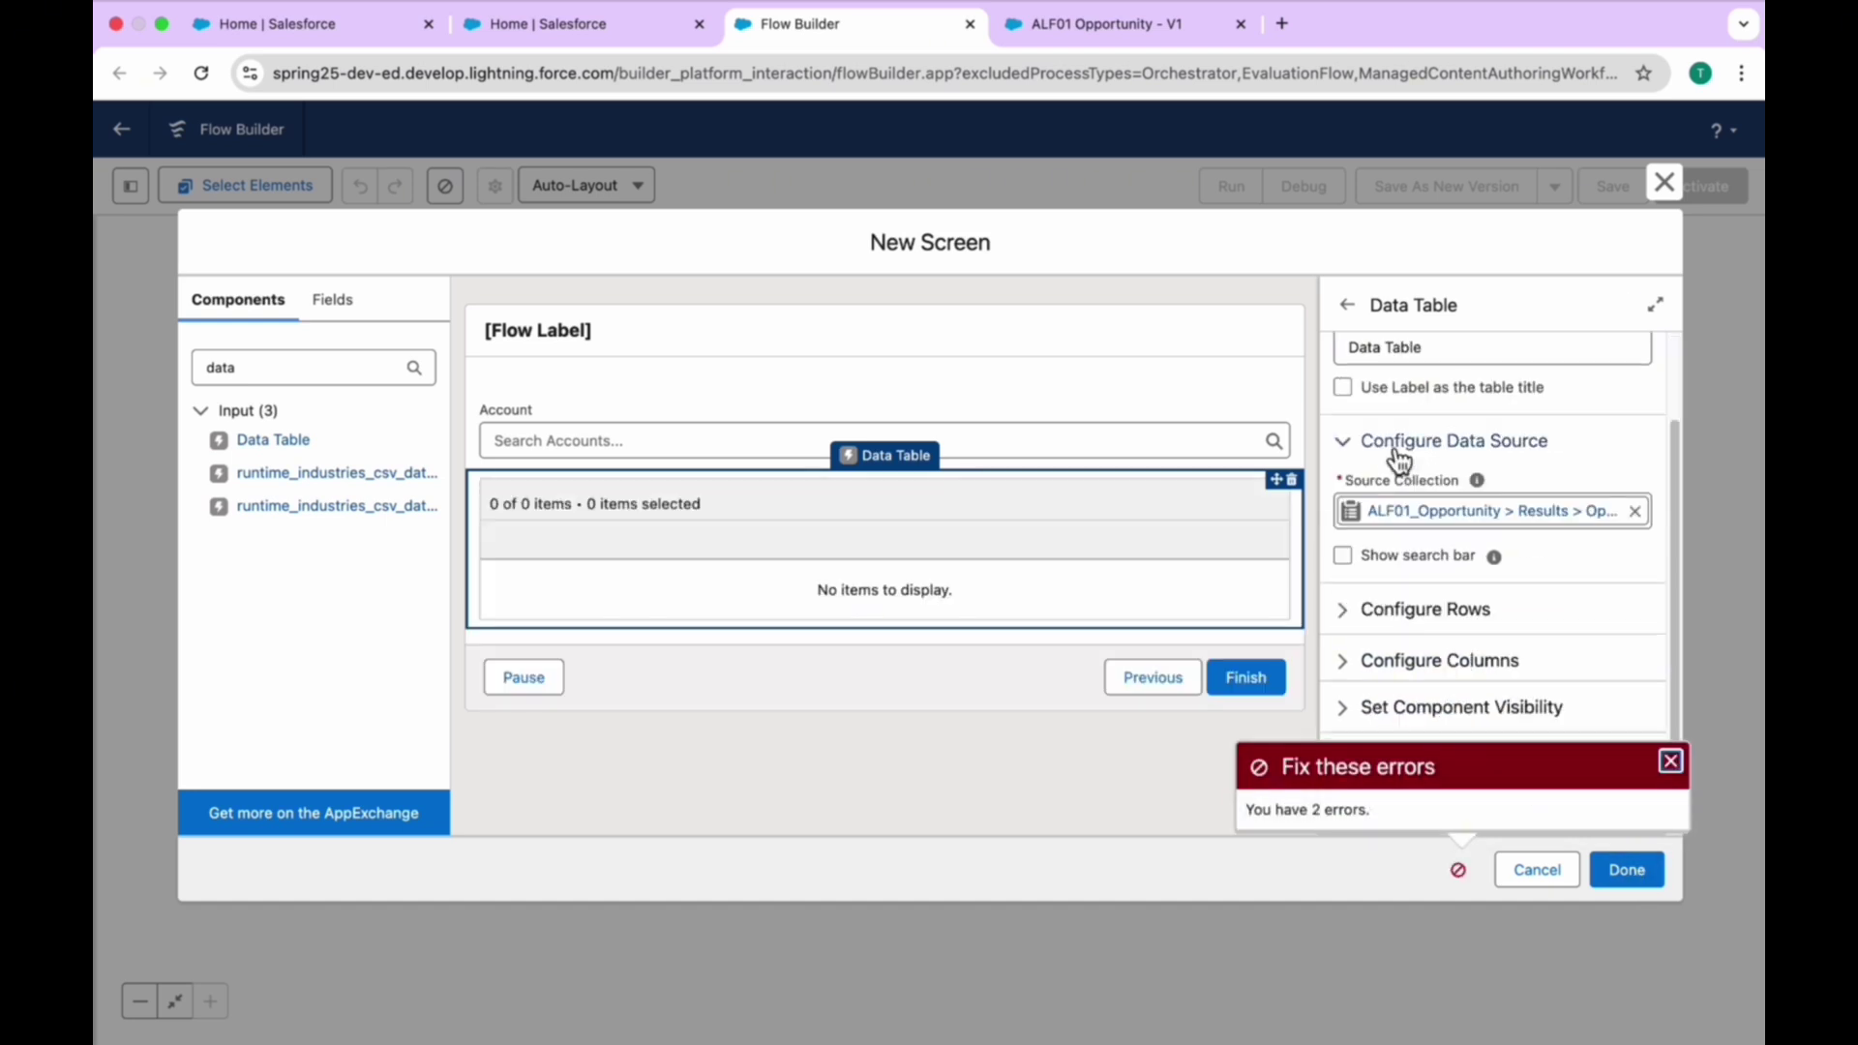
pyautogui.click(798, 556)
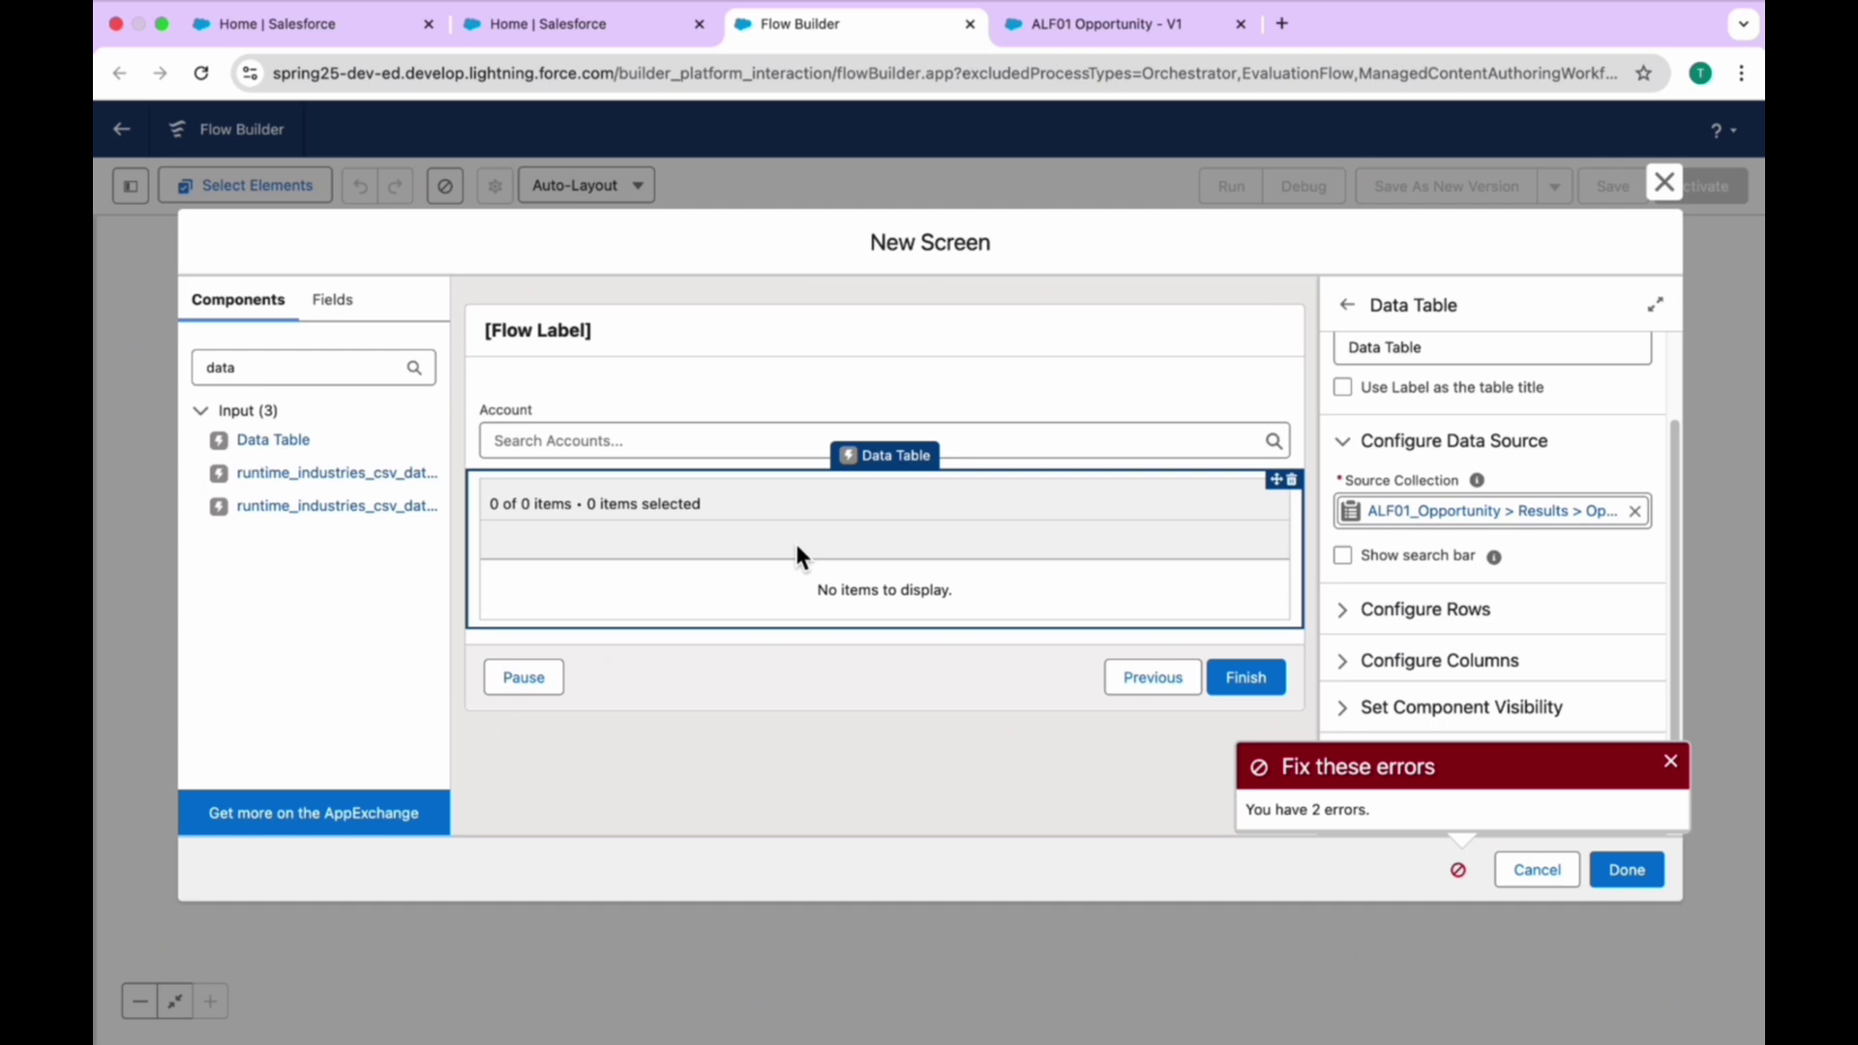
pyautogui.click(1344, 662)
pyautogui.scroll(-2, 1488, 613)
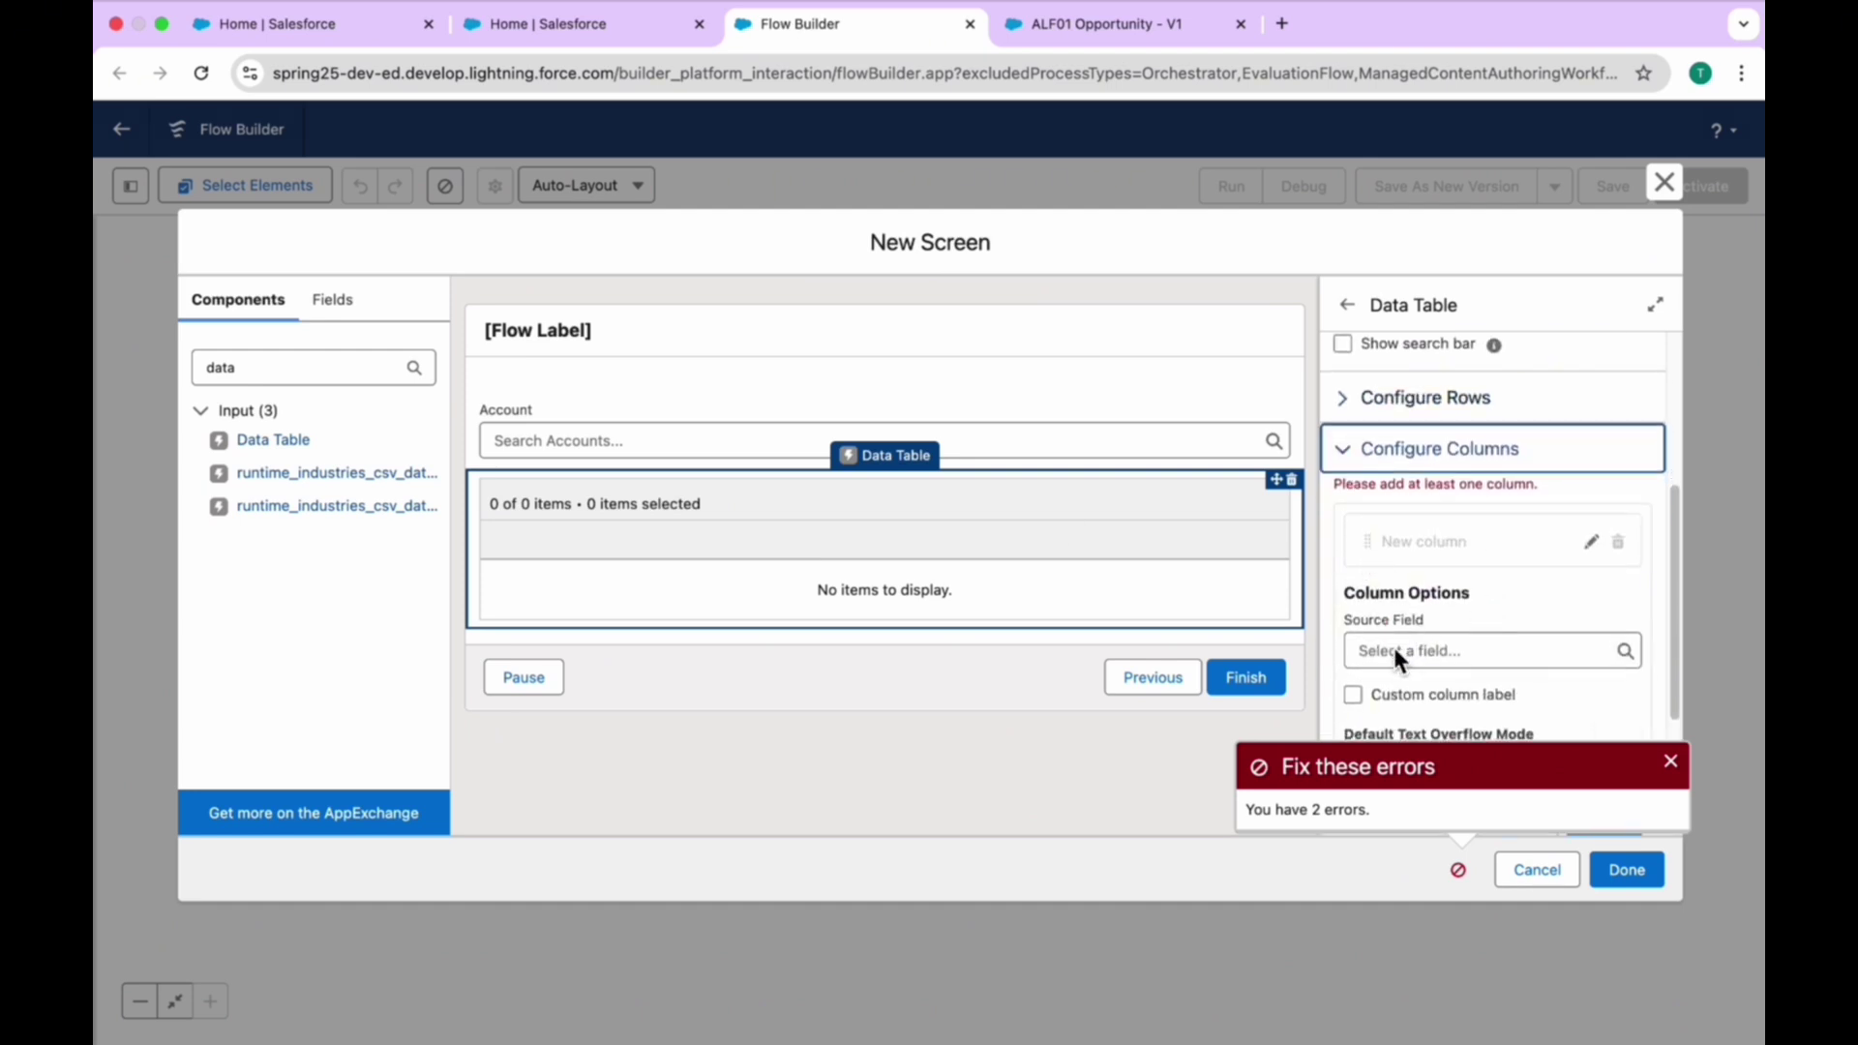
pyautogui.scroll(-2, 1407, 647)
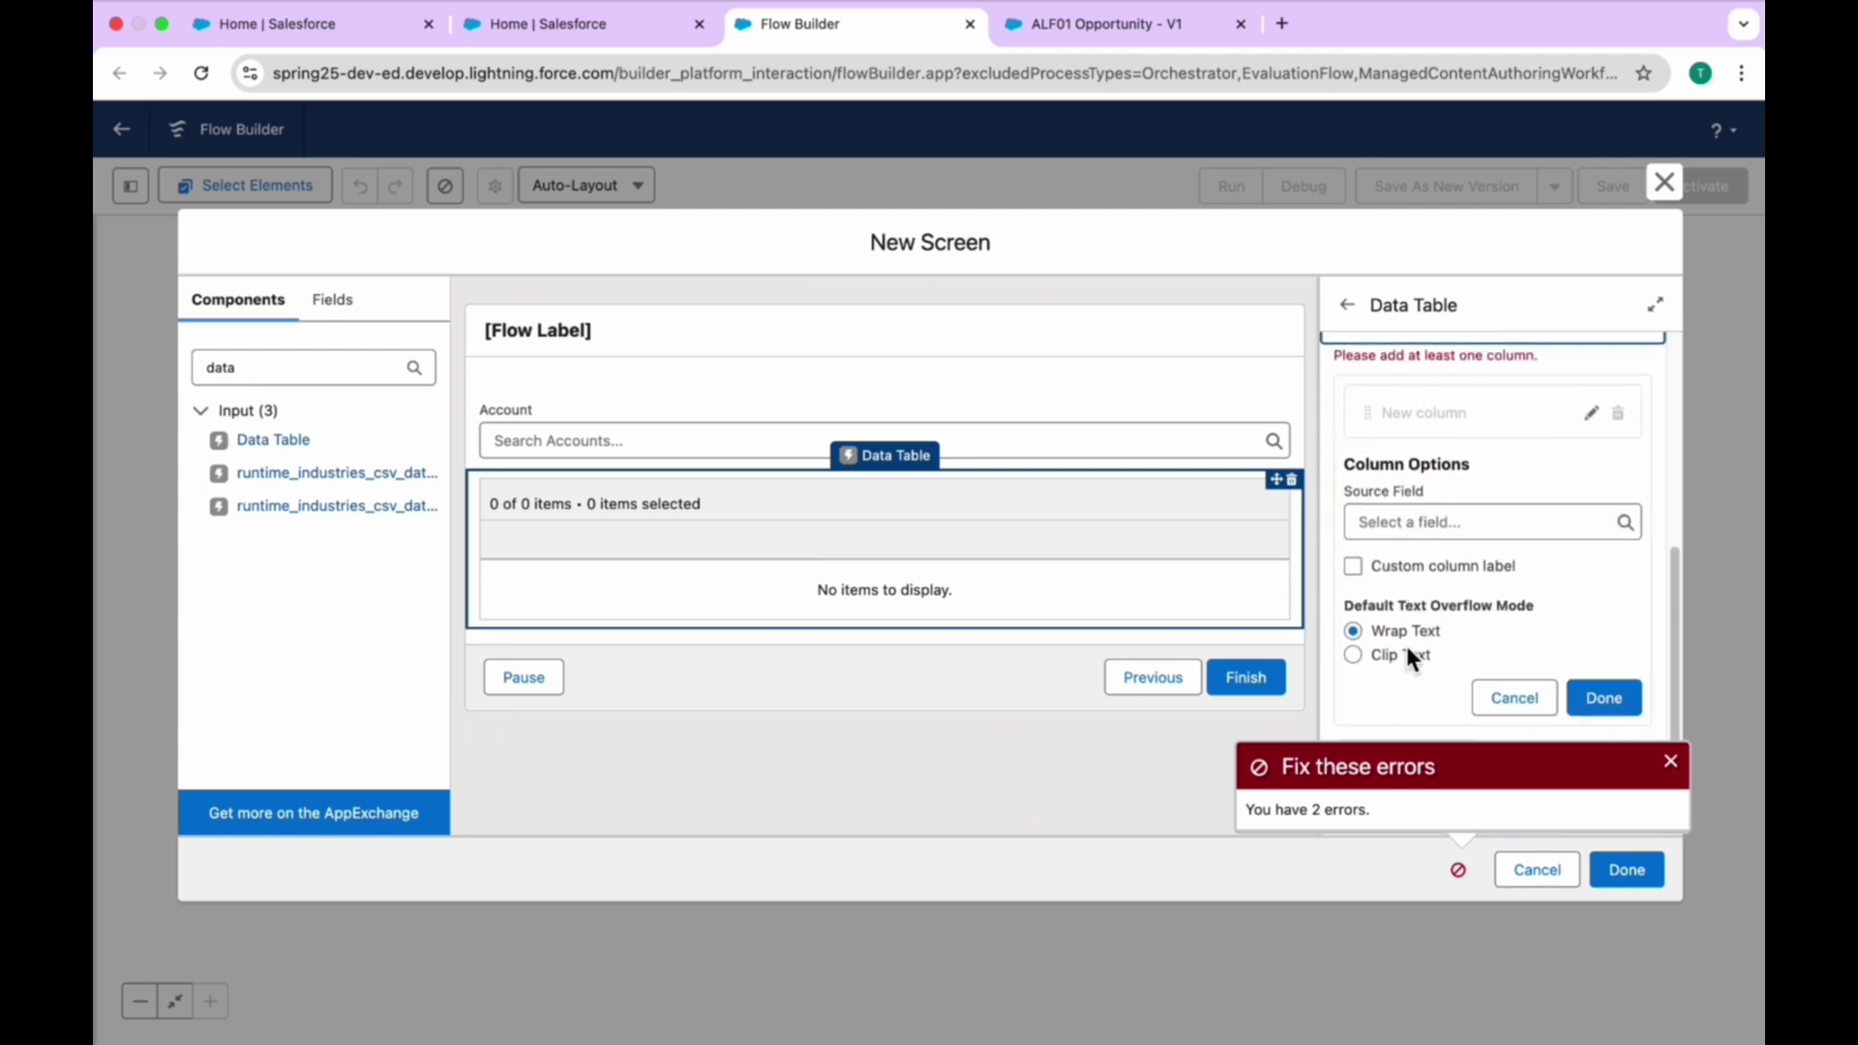
pyautogui.click(1385, 515)
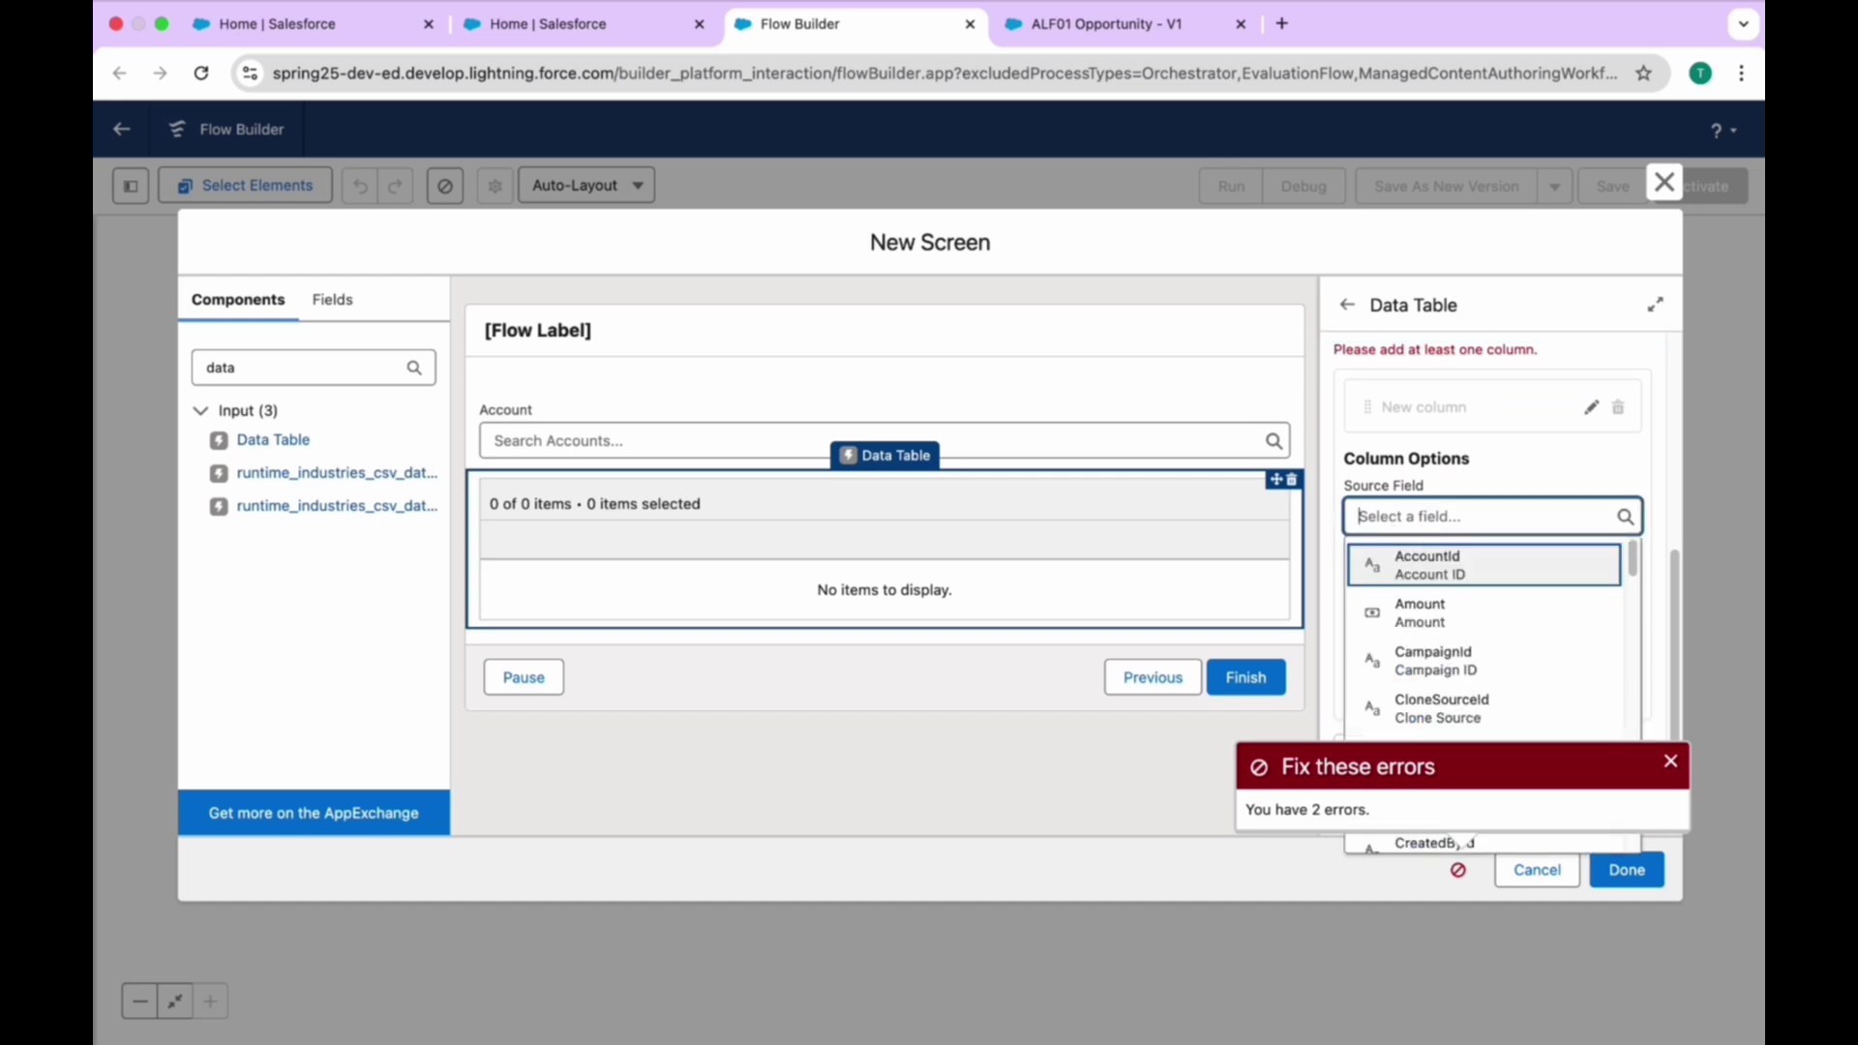
pyautogui.write('Name')
pyautogui.click(1441, 624)
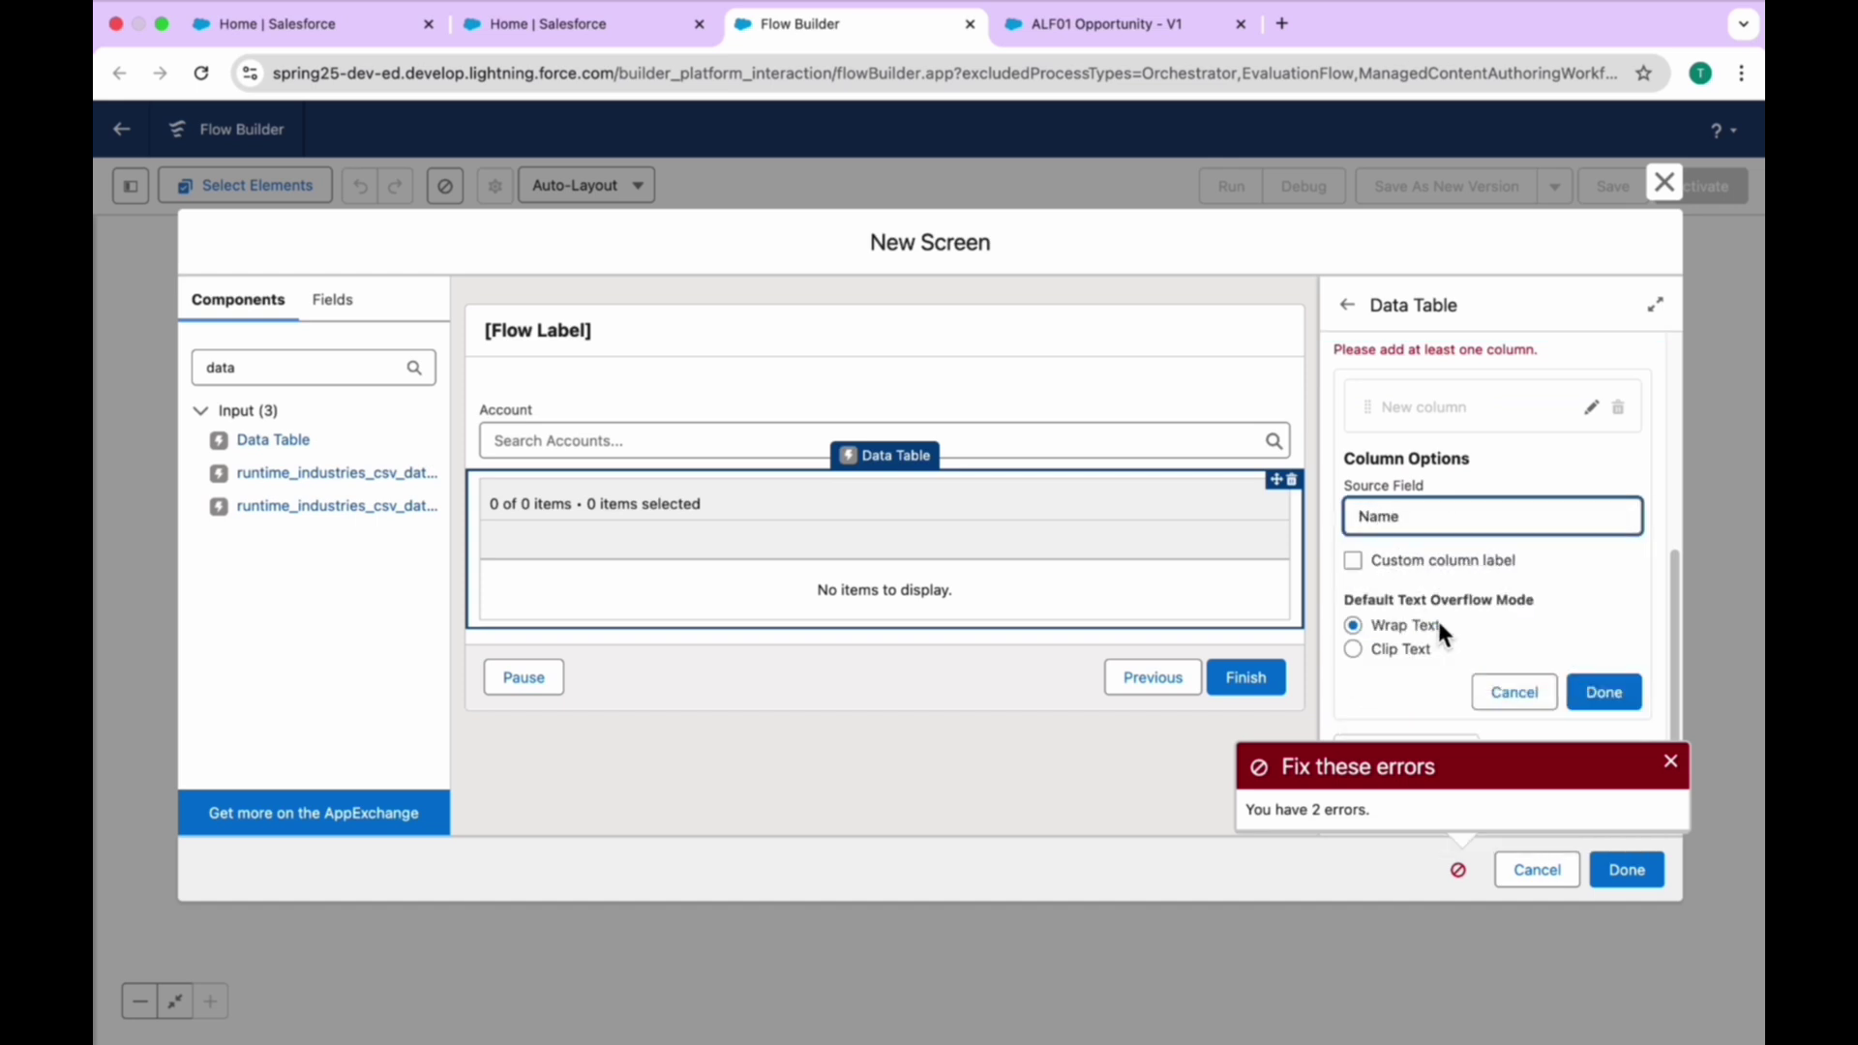
pyautogui.click(1604, 693)
pyautogui.click(1235, 640)
# Dismiss the error notice and set the data table's unfinished new column to the Name source field
pyautogui.click(1670, 761)
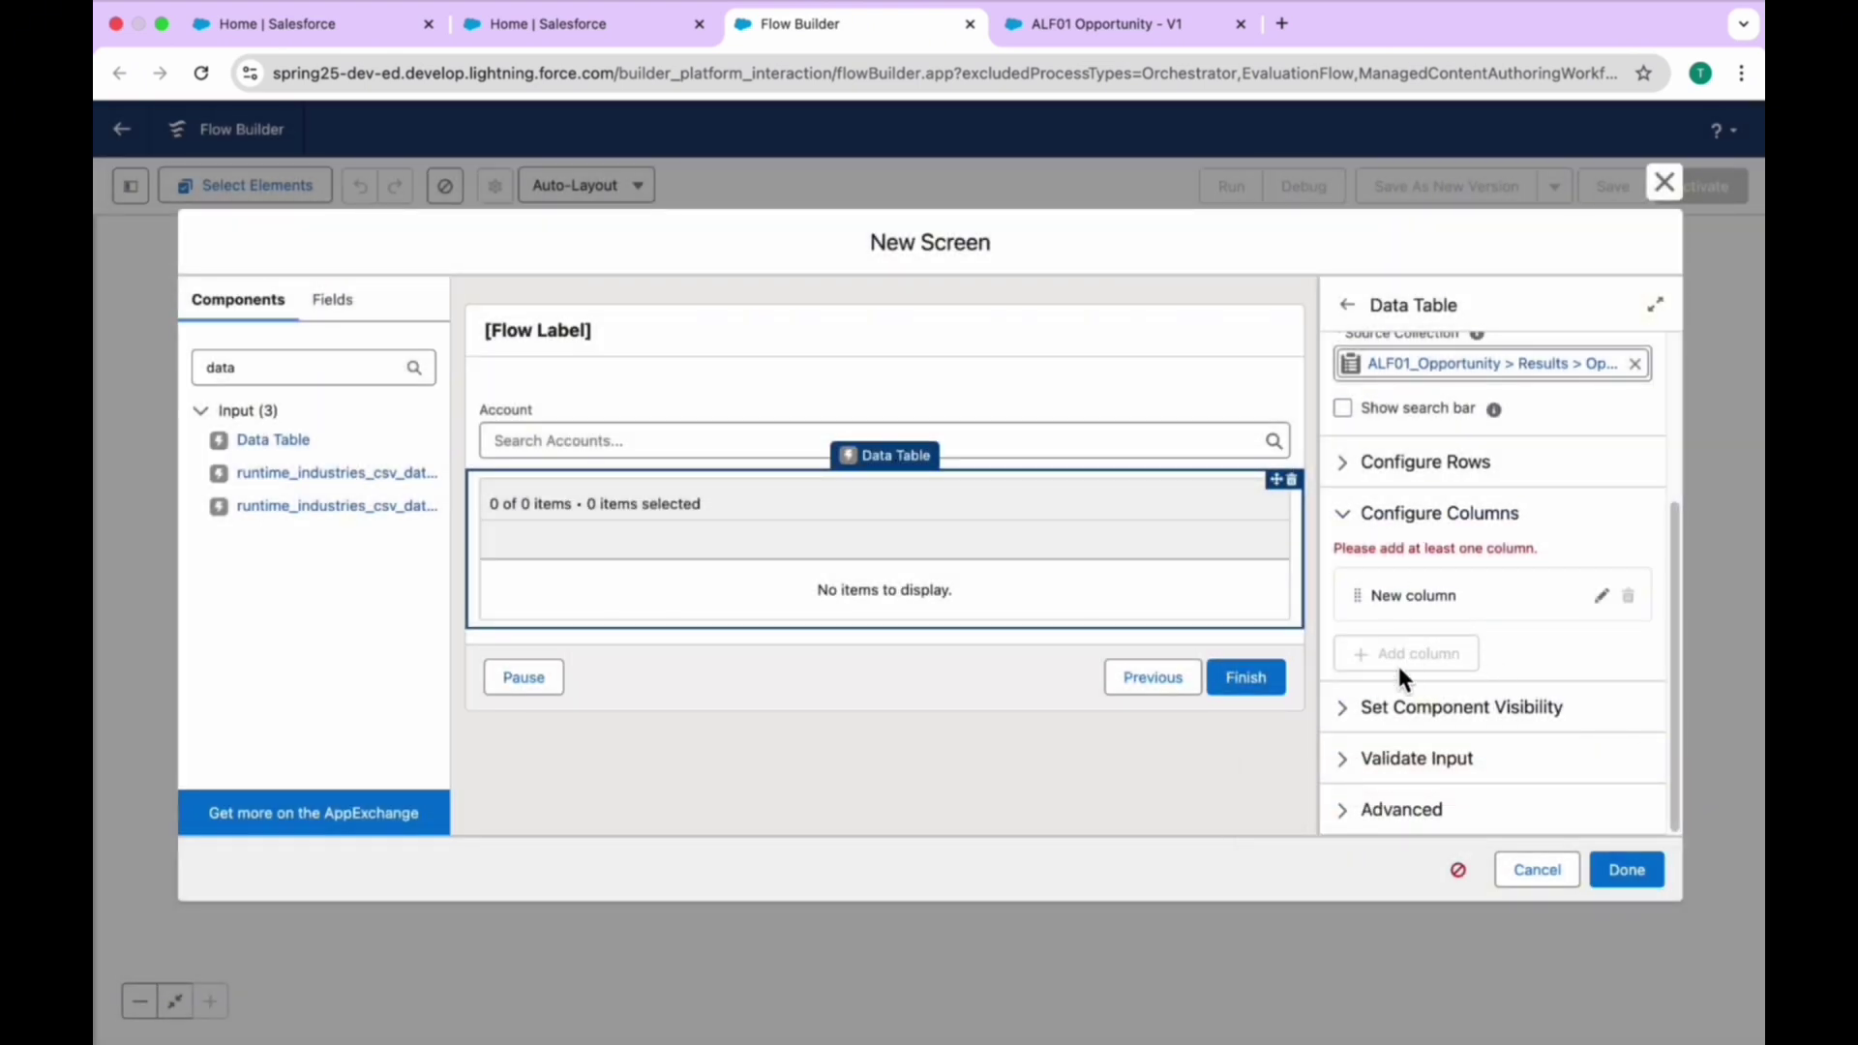
pyautogui.click(1599, 595)
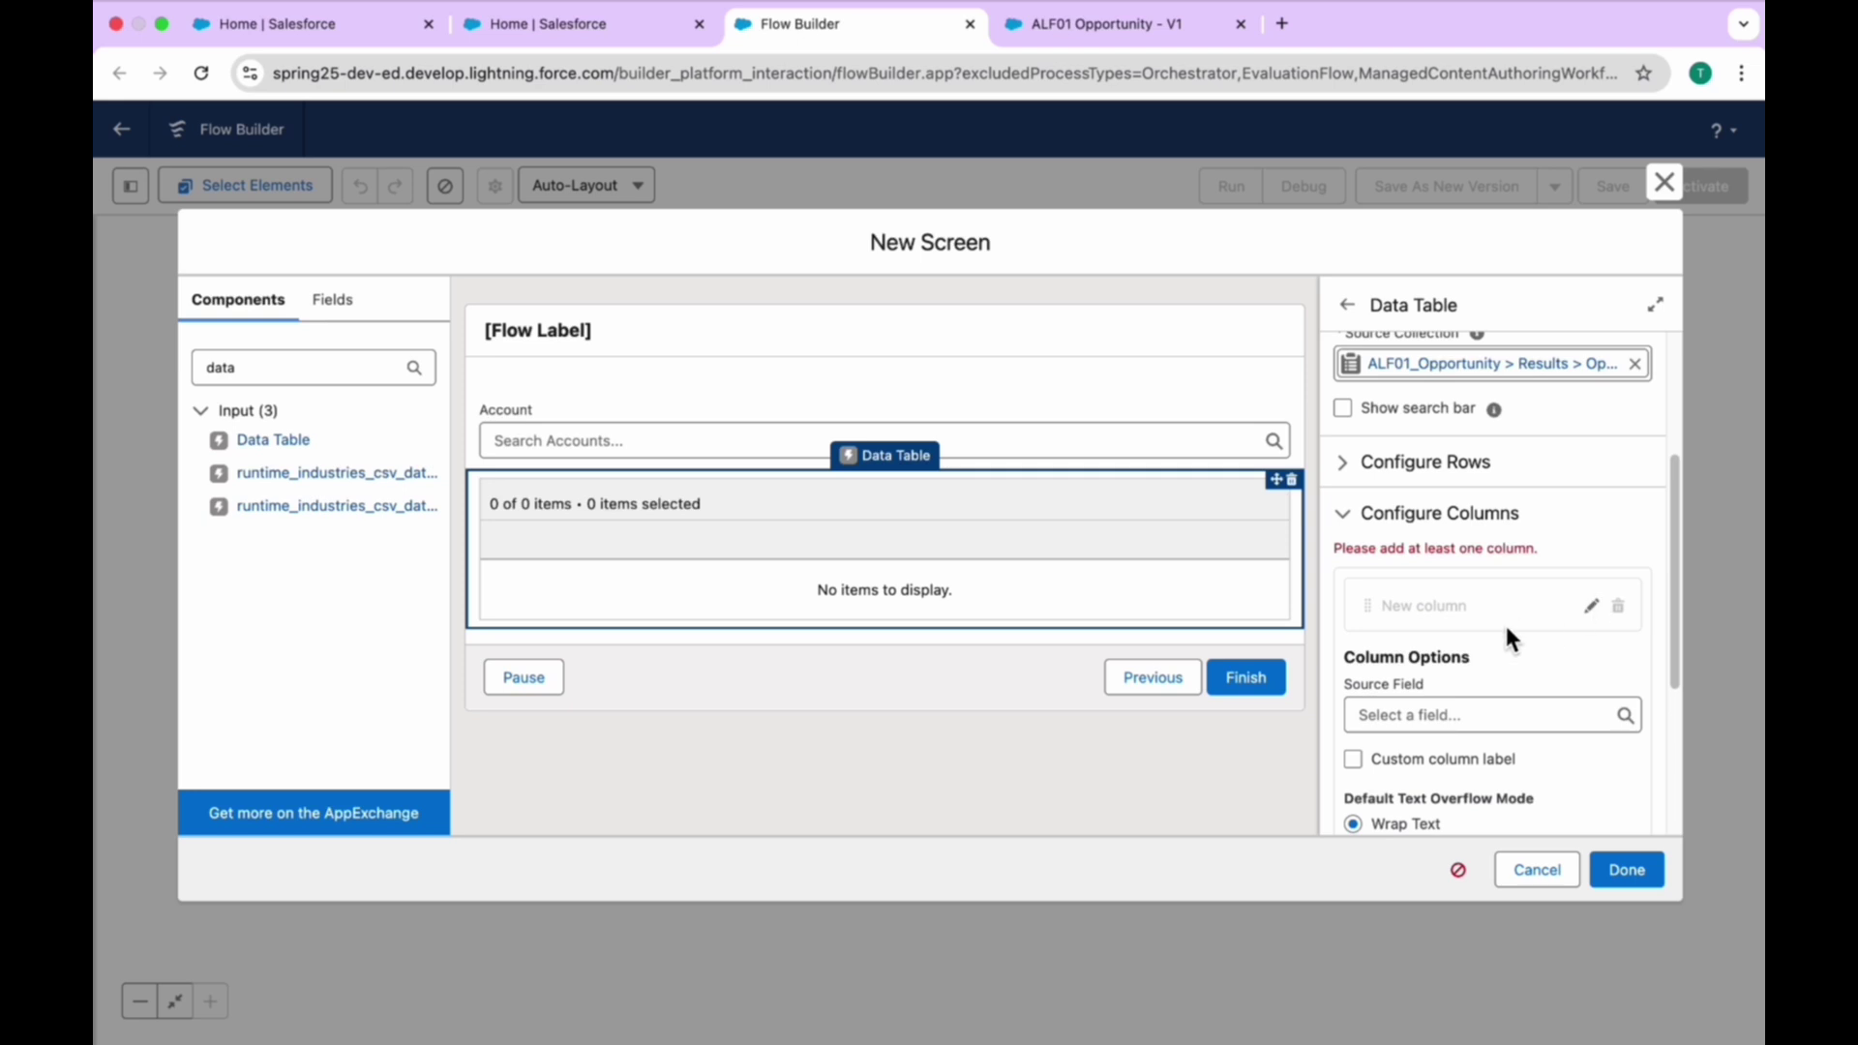
pyautogui.click(1415, 717)
pyautogui.write('Nam')
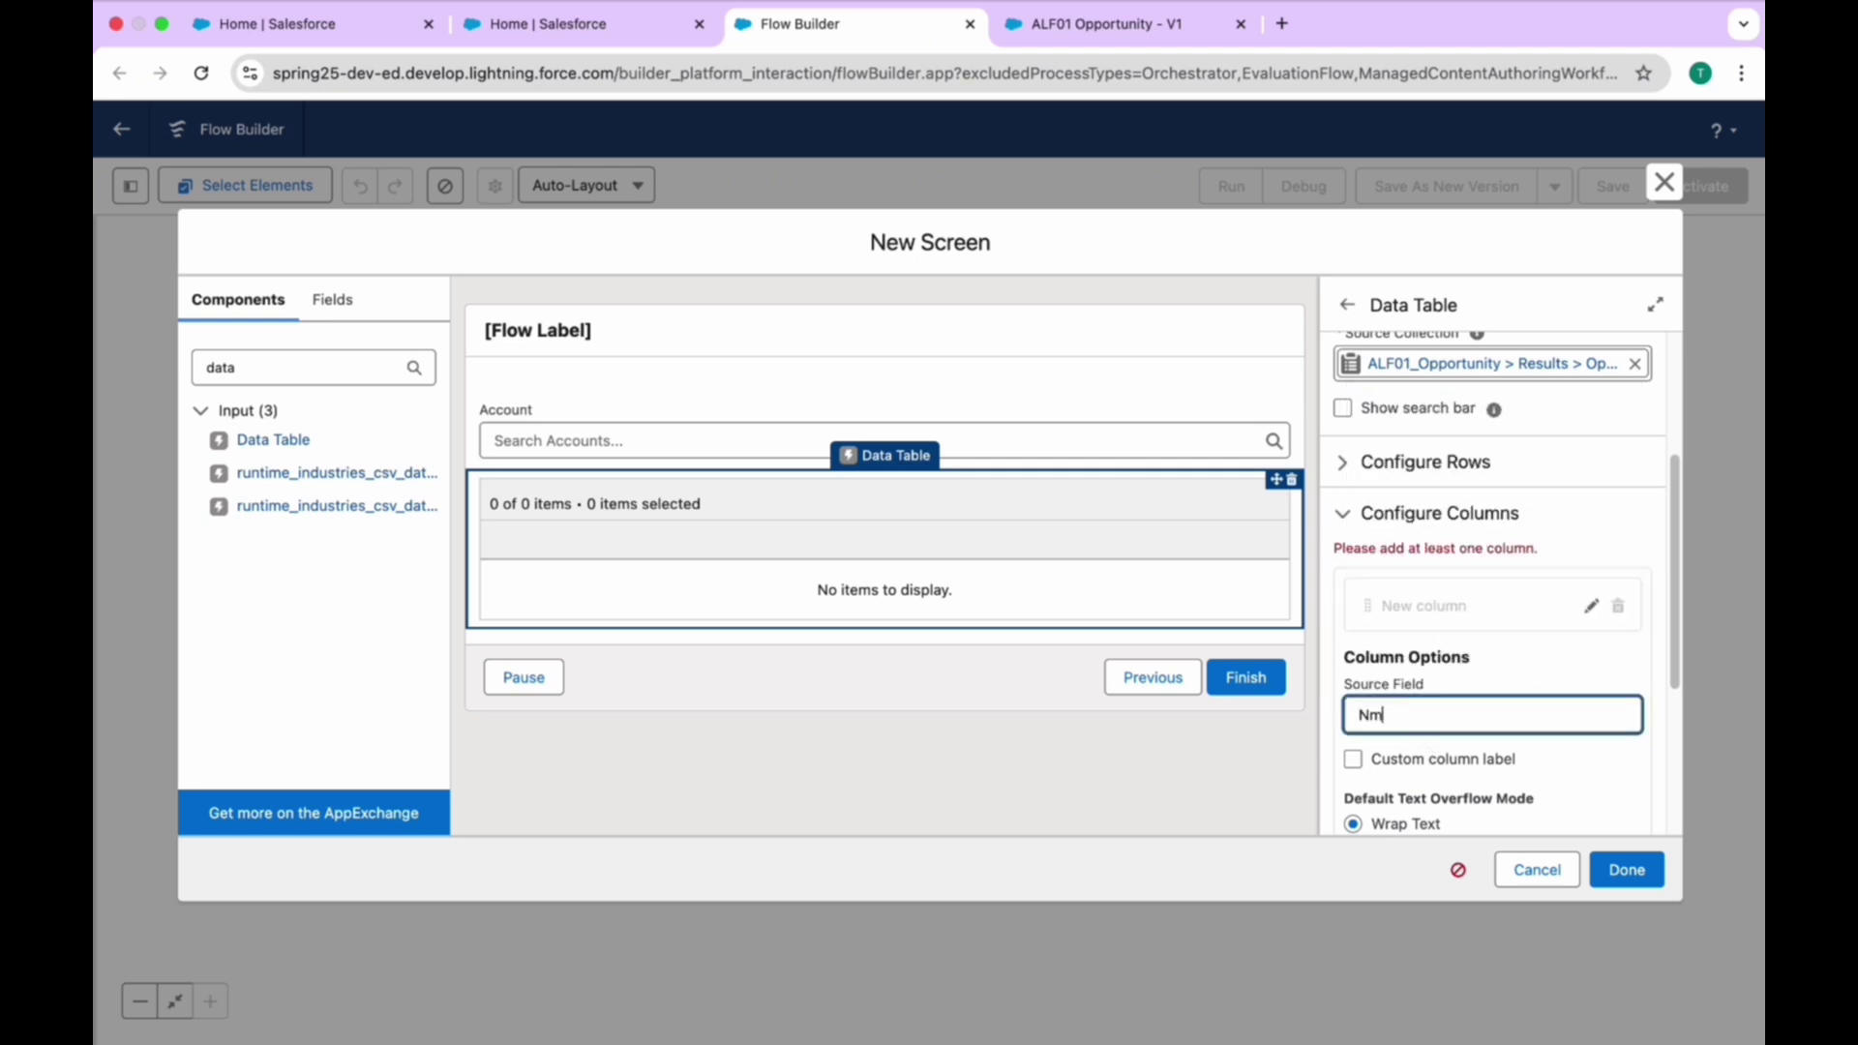
pyautogui.press('BackSpace')
pyautogui.write('me')
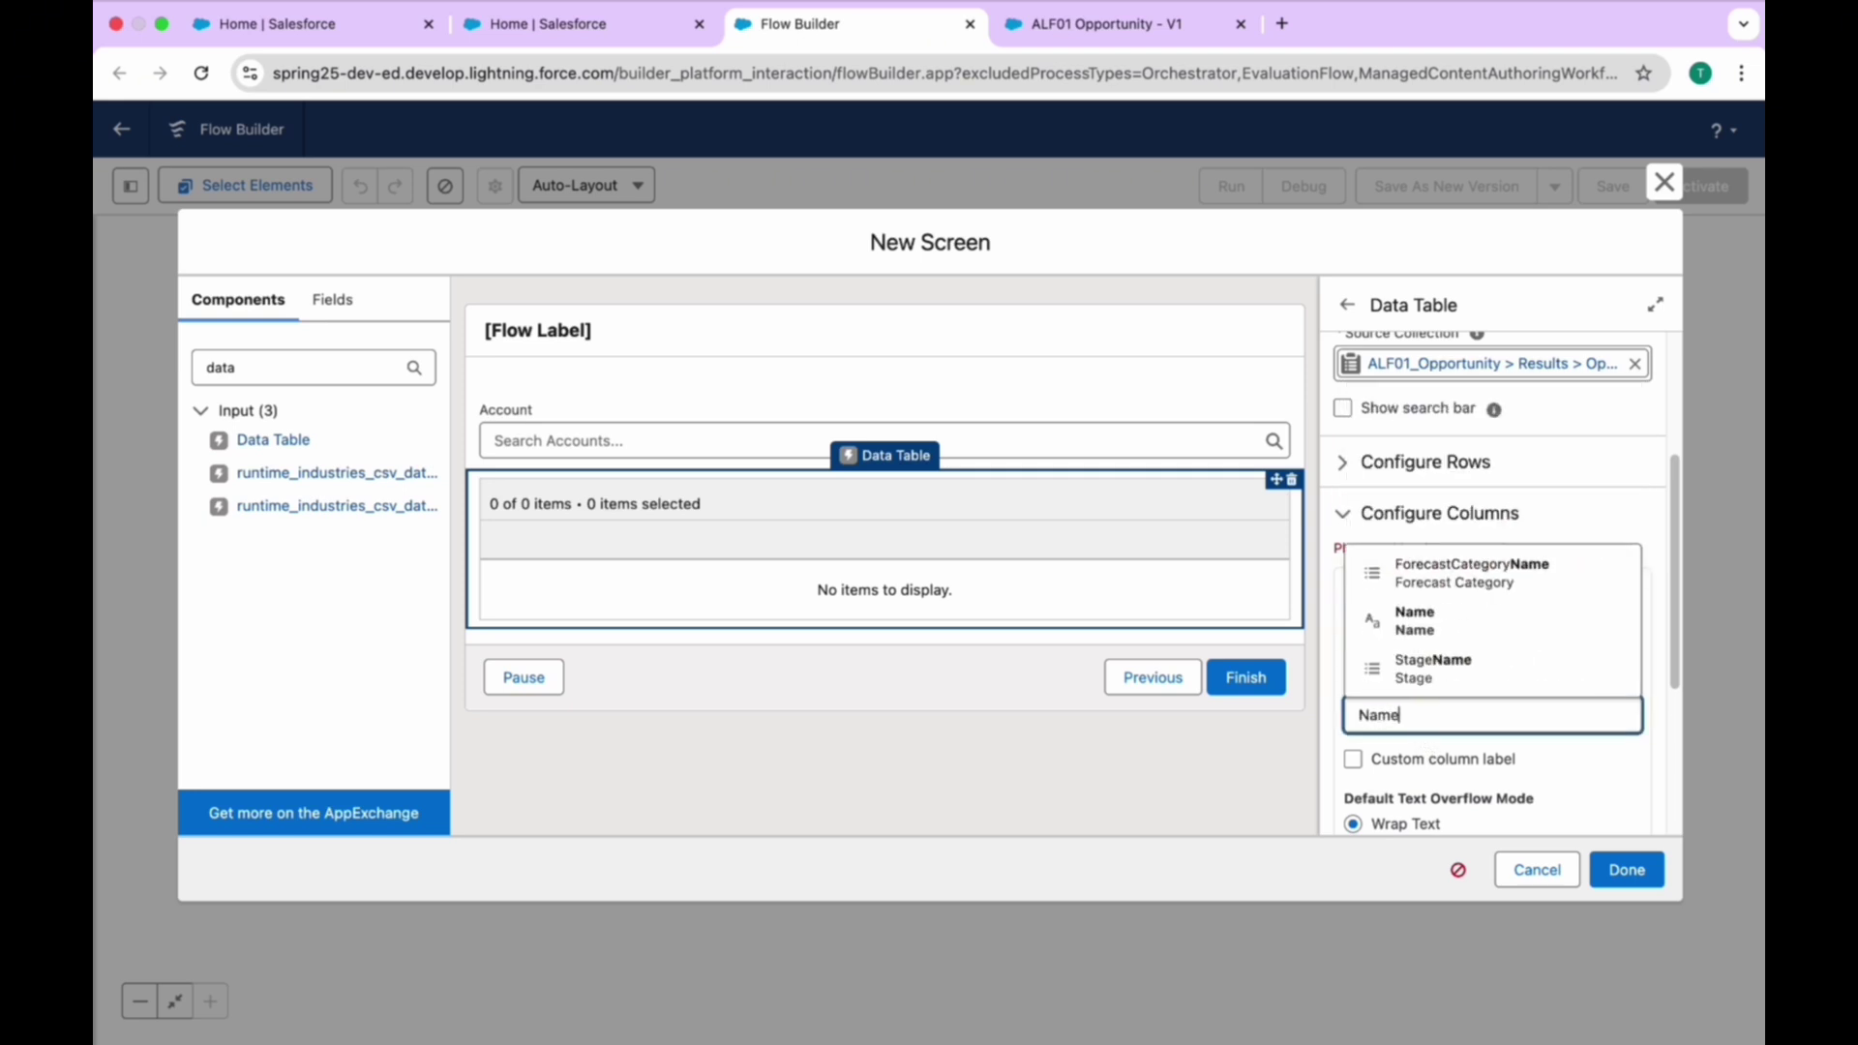
pyautogui.click(1461, 630)
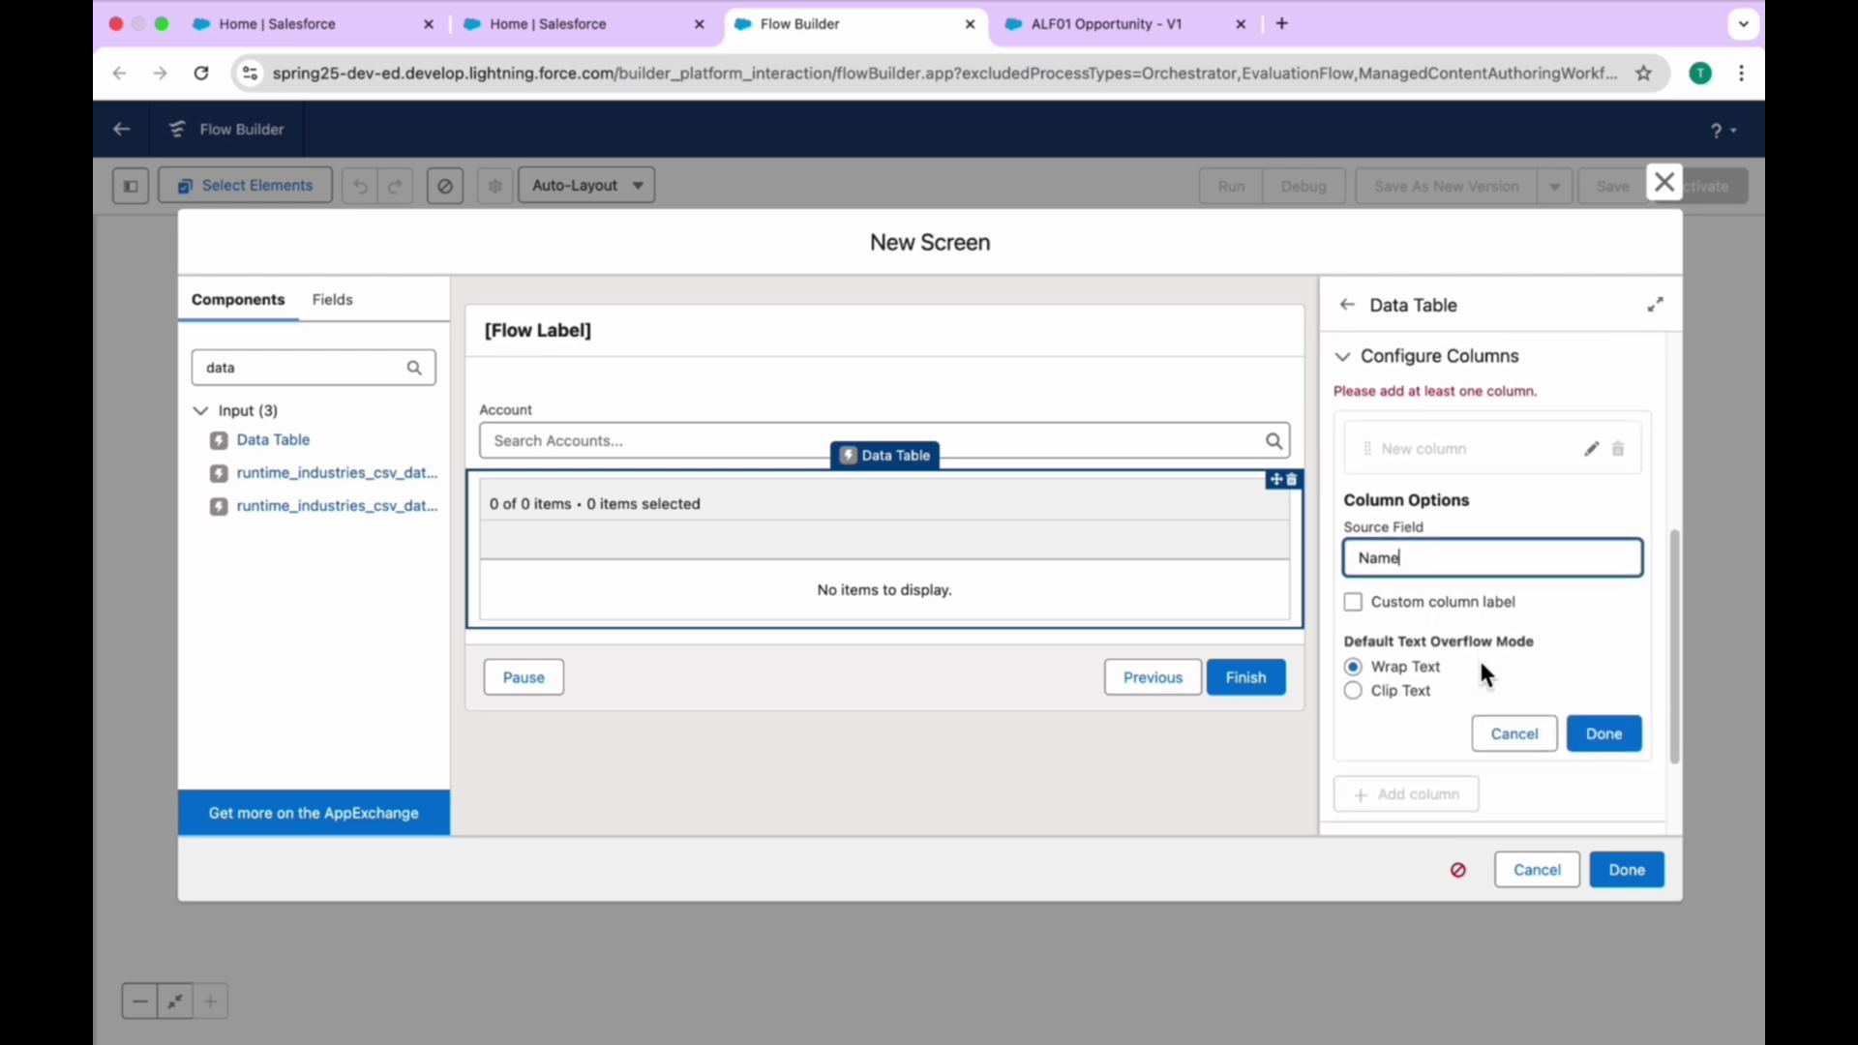
pyautogui.click(1600, 728)
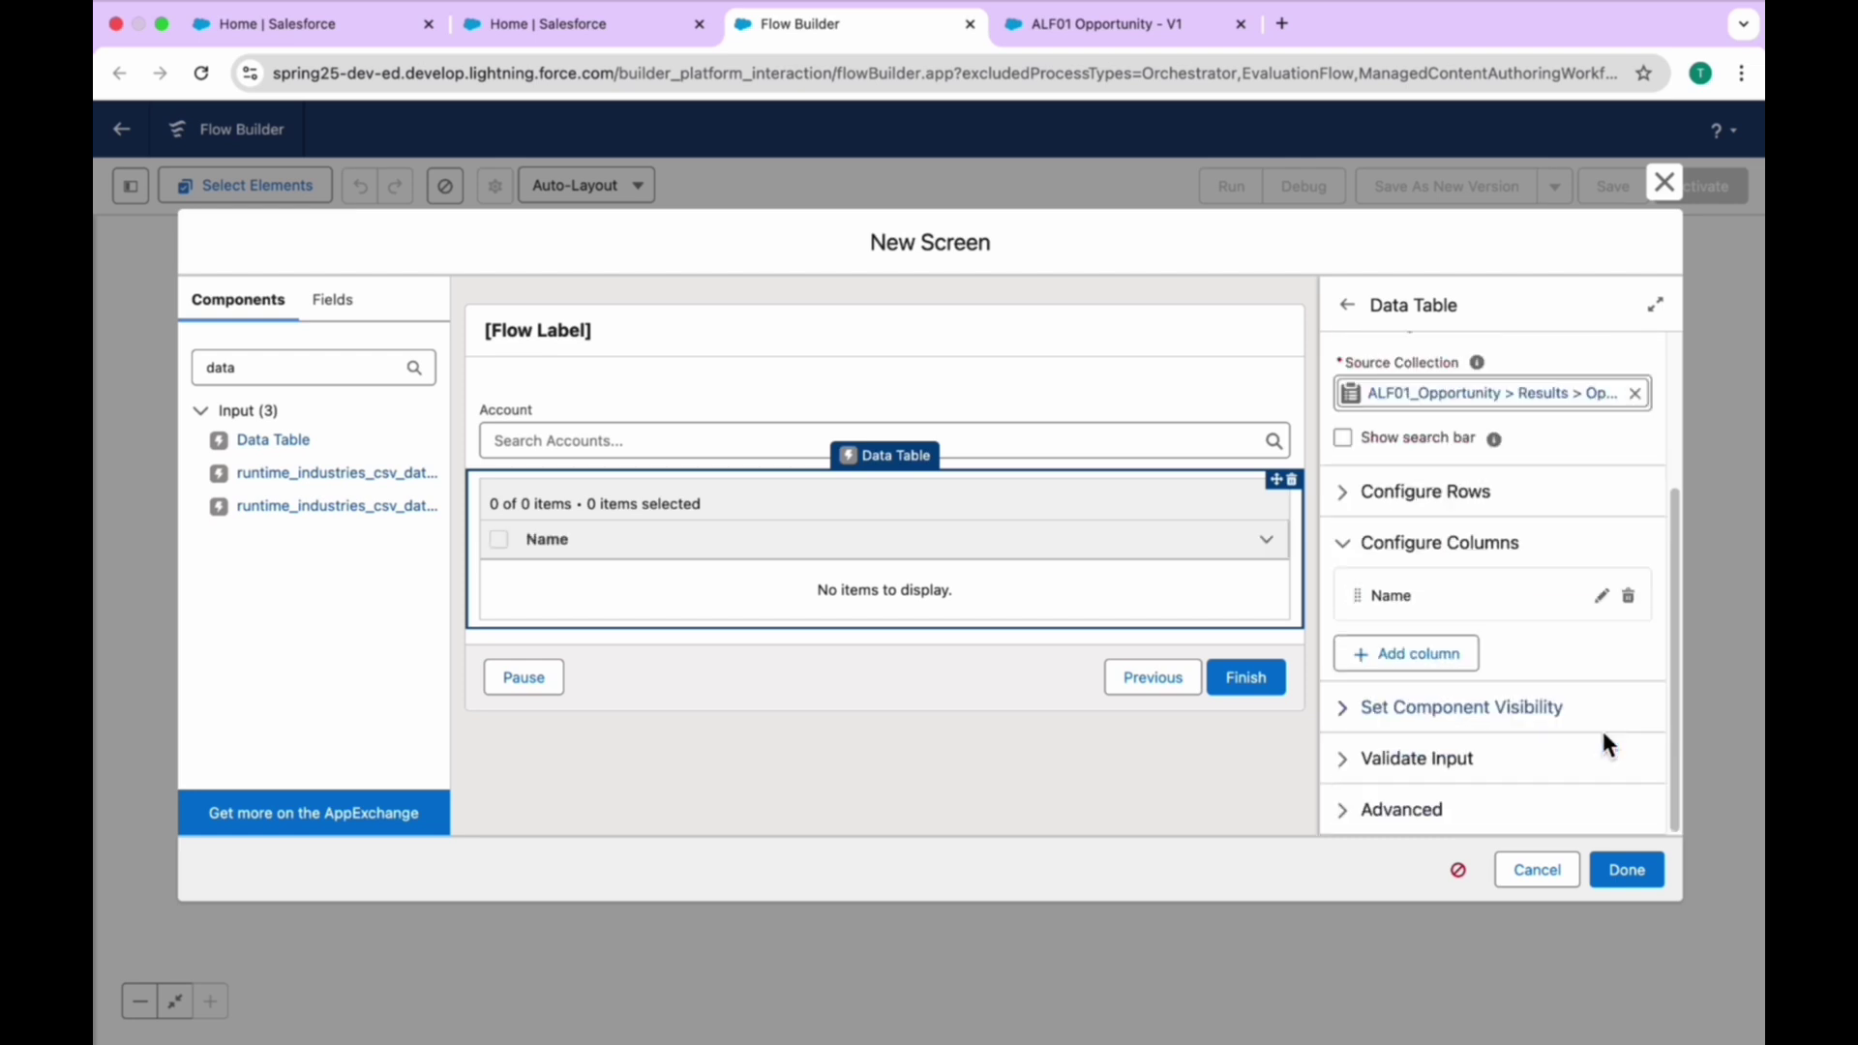
# Add a second data table column with StageName as its source field
pyautogui.click(1397, 654)
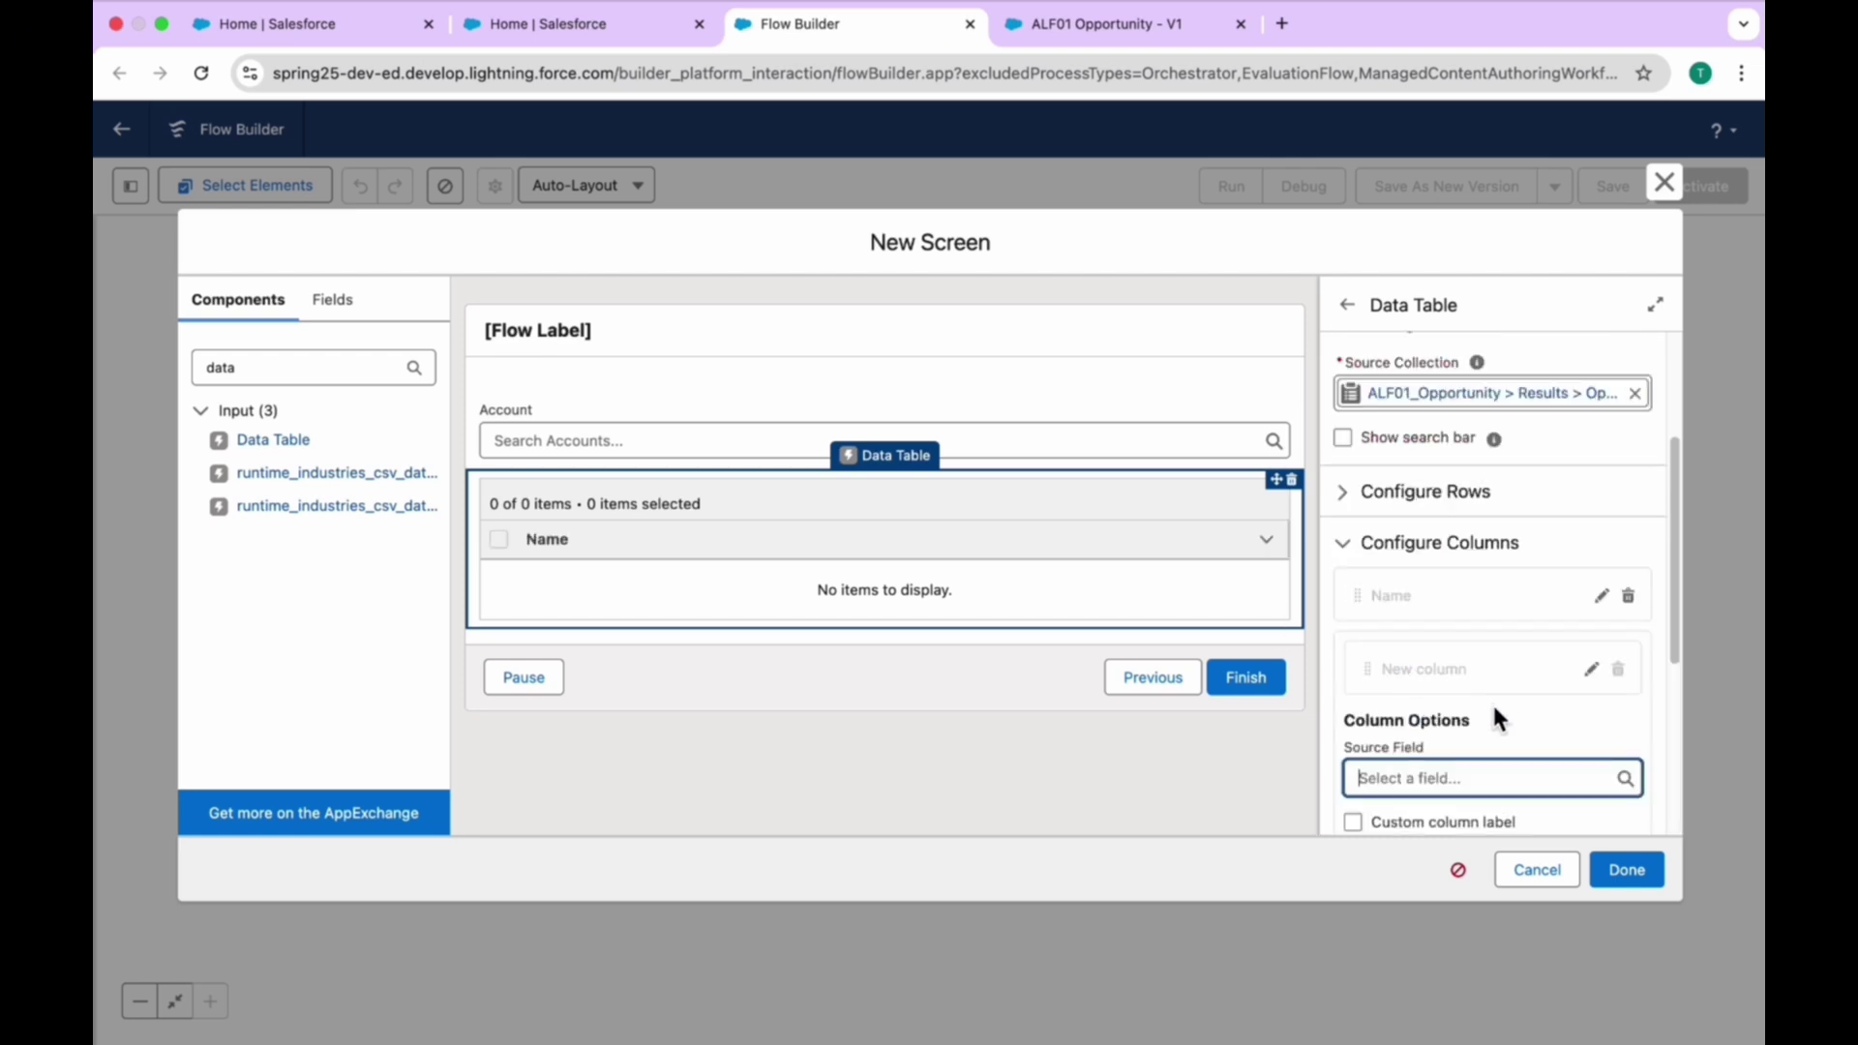
pyautogui.click(1440, 776)
pyautogui.write('stage')
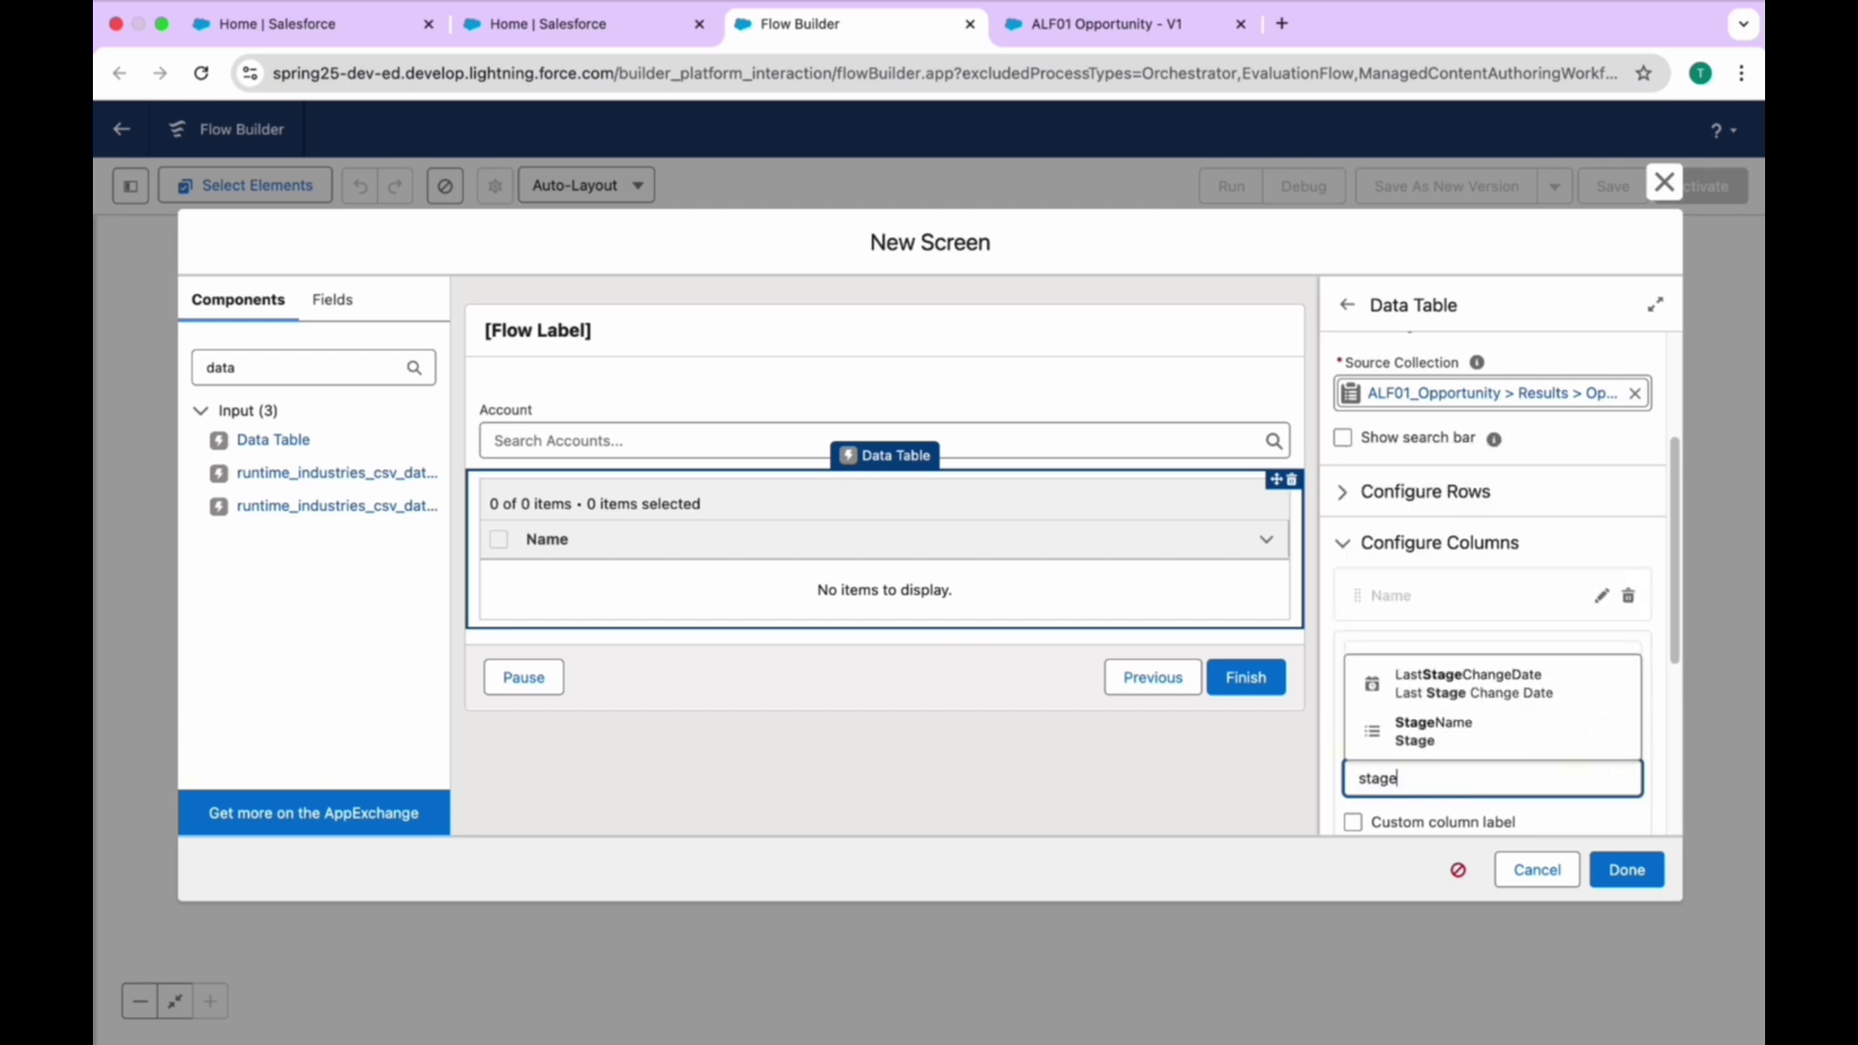
pyautogui.click(1431, 733)
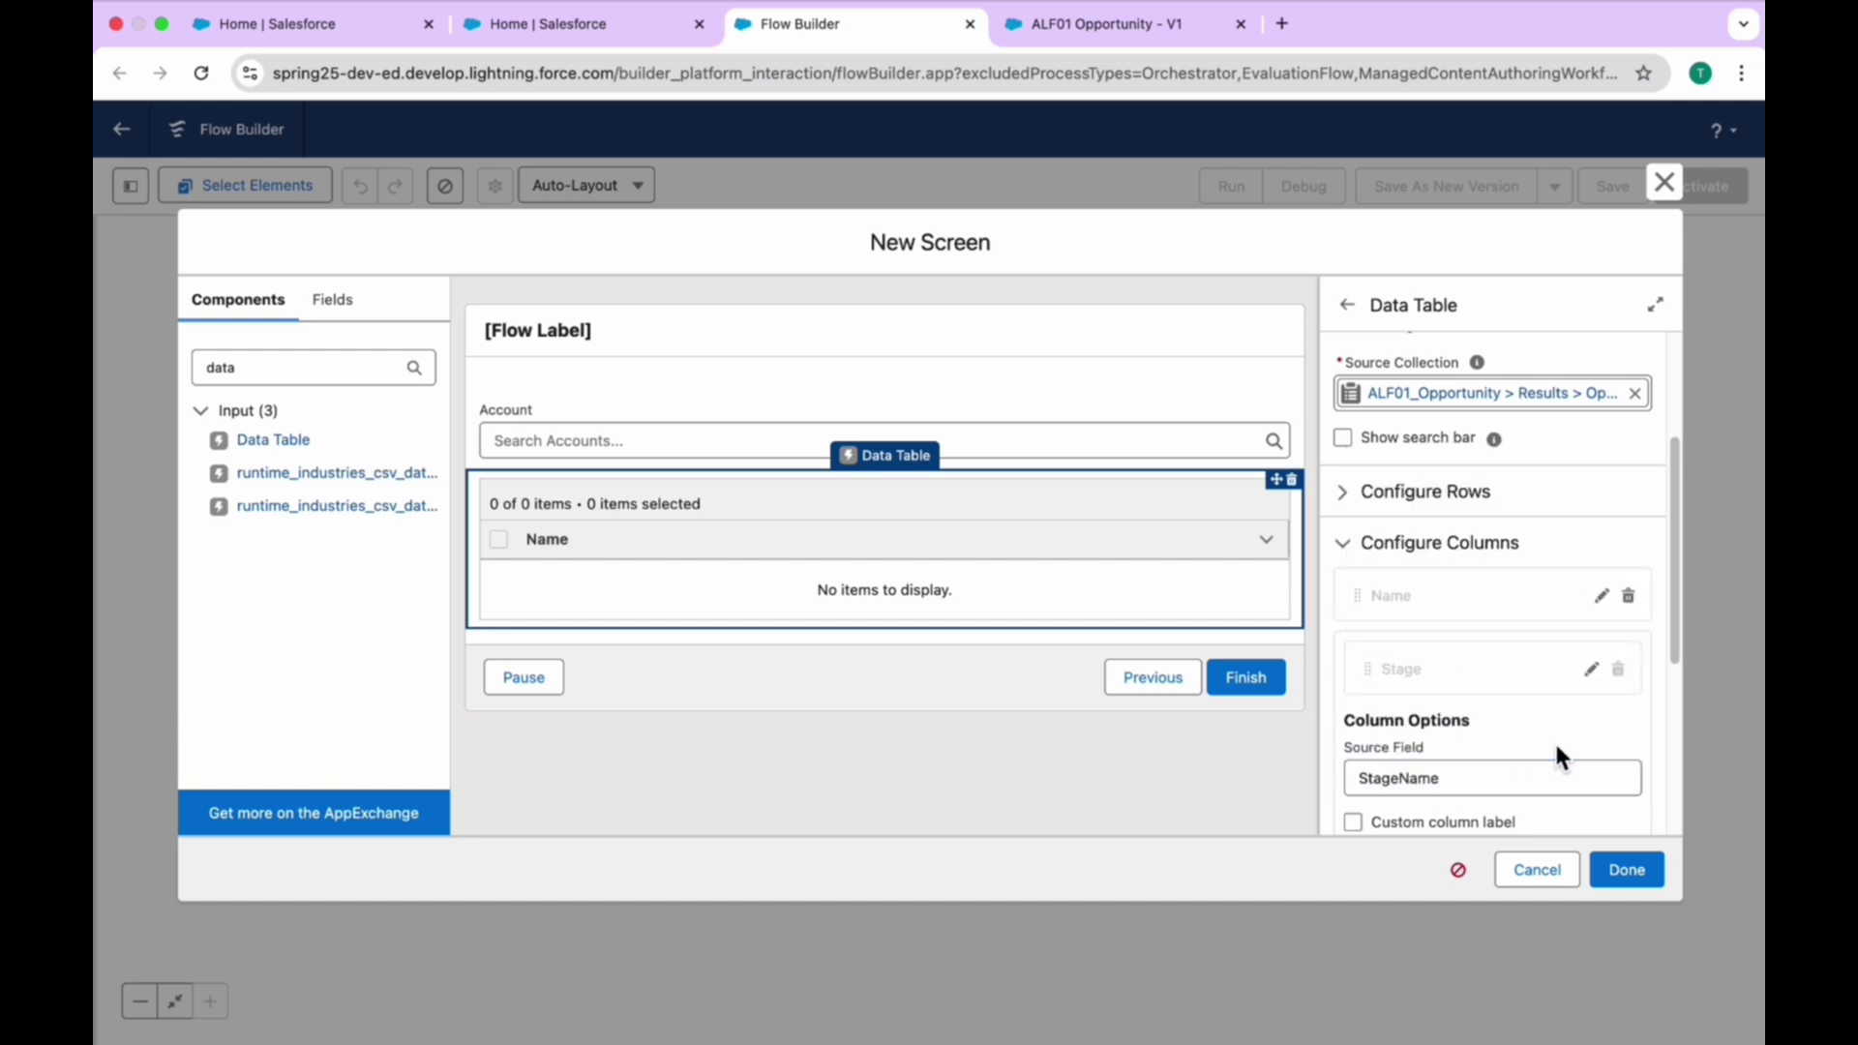
pyautogui.scroll(-2, 1596, 774)
pyautogui.click(1603, 811)
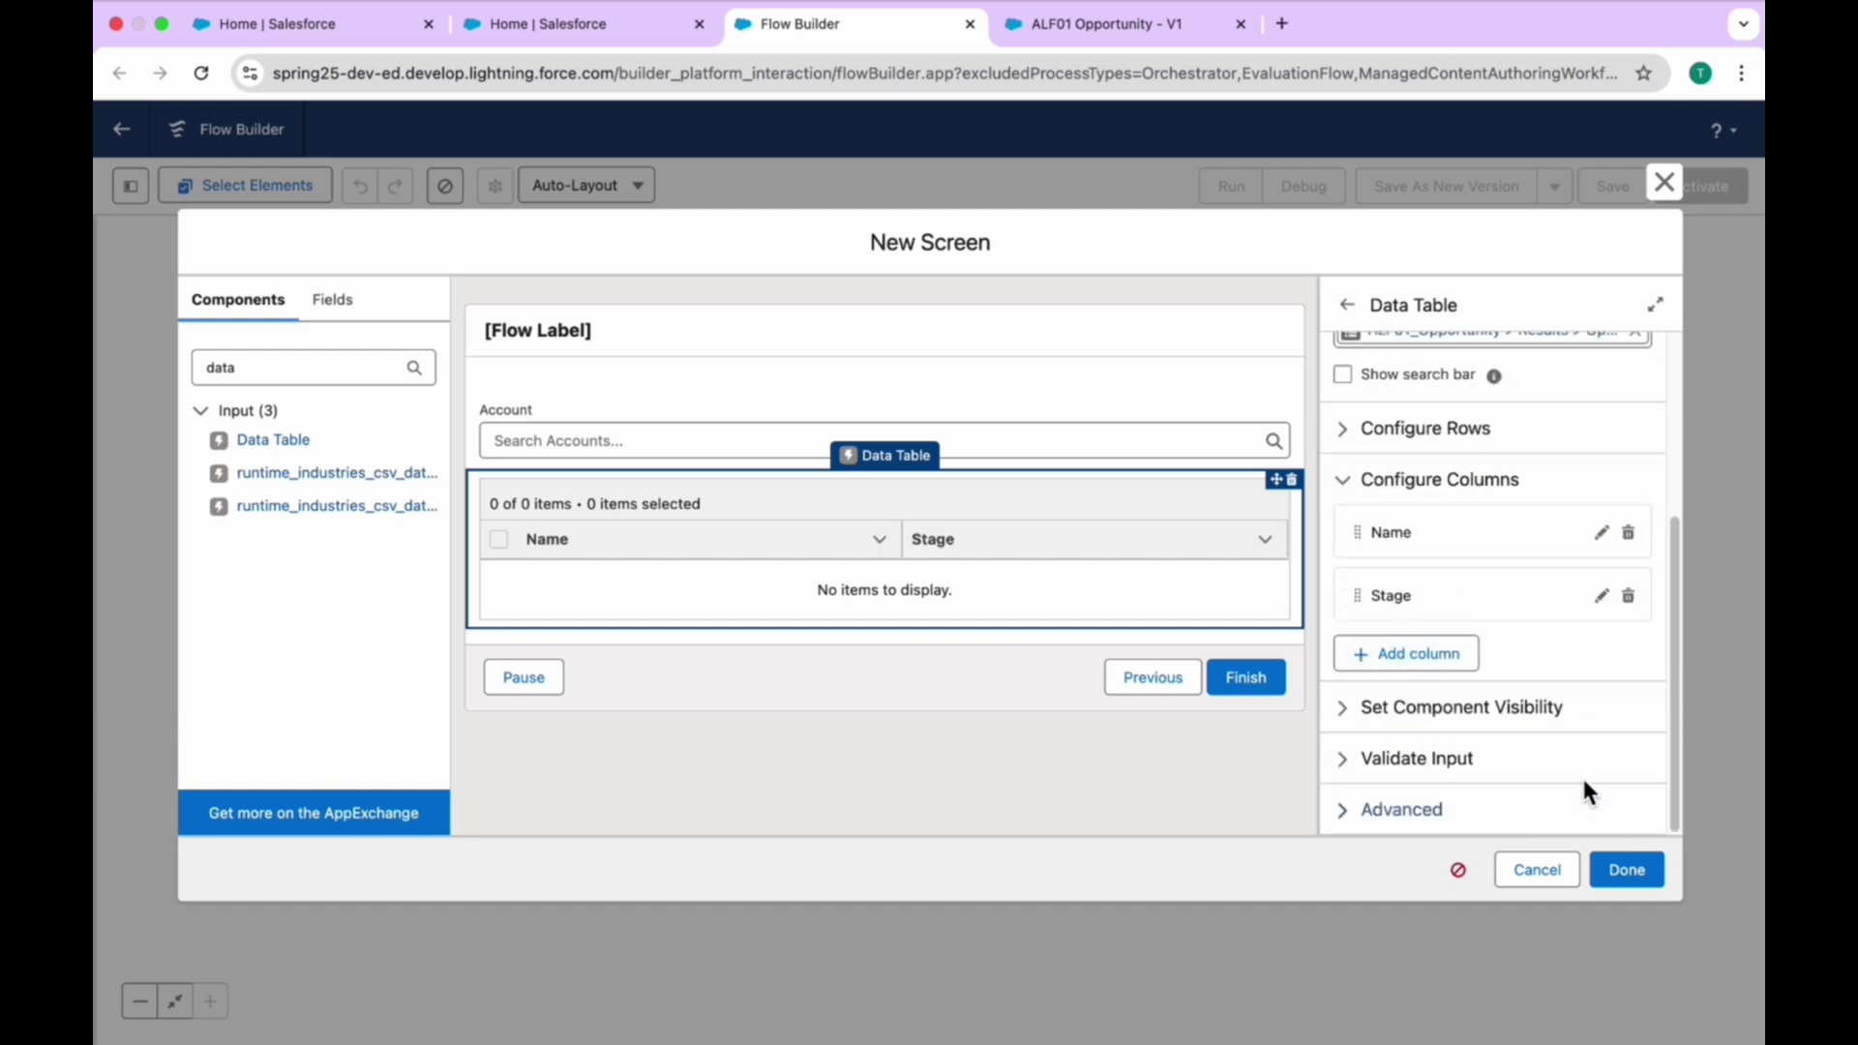
# Add a third data table column with CloseDate as its source field and finish the screen
pyautogui.click(1382, 656)
pyautogui.click(1403, 780)
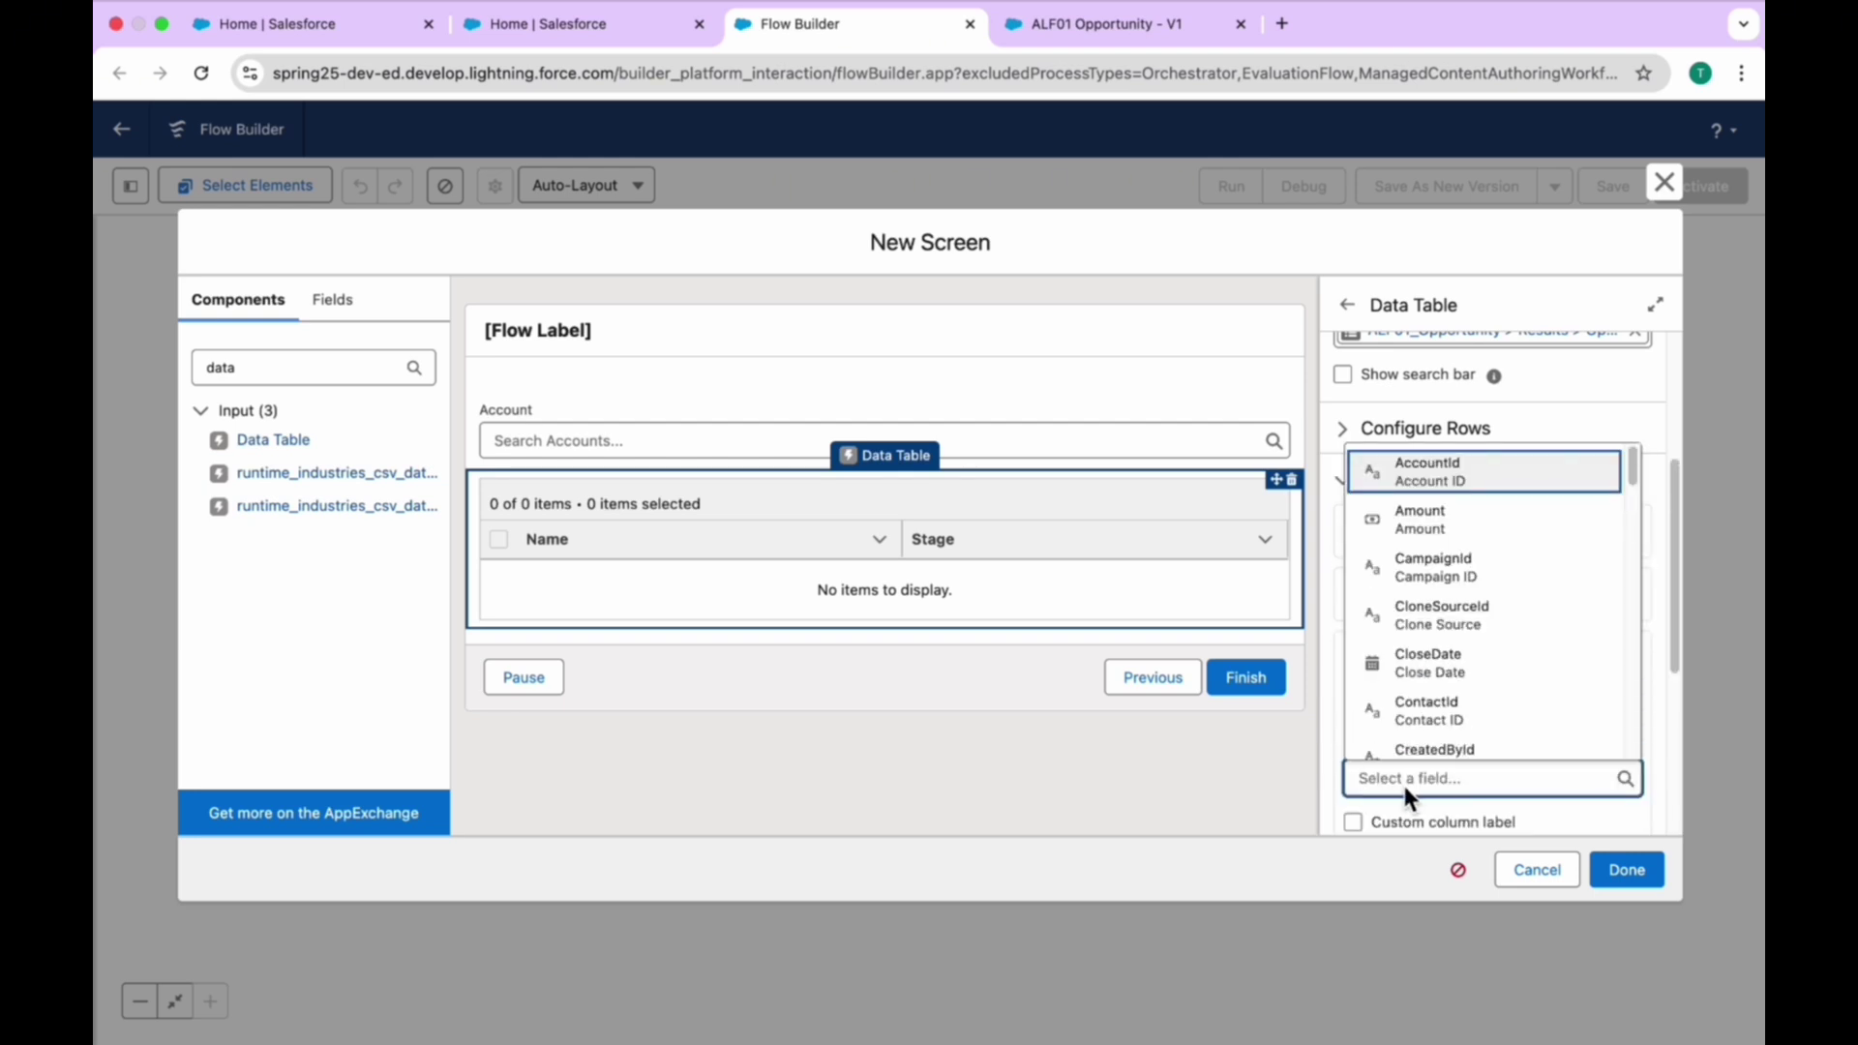
pyautogui.write('Close')
pyautogui.click(1422, 637)
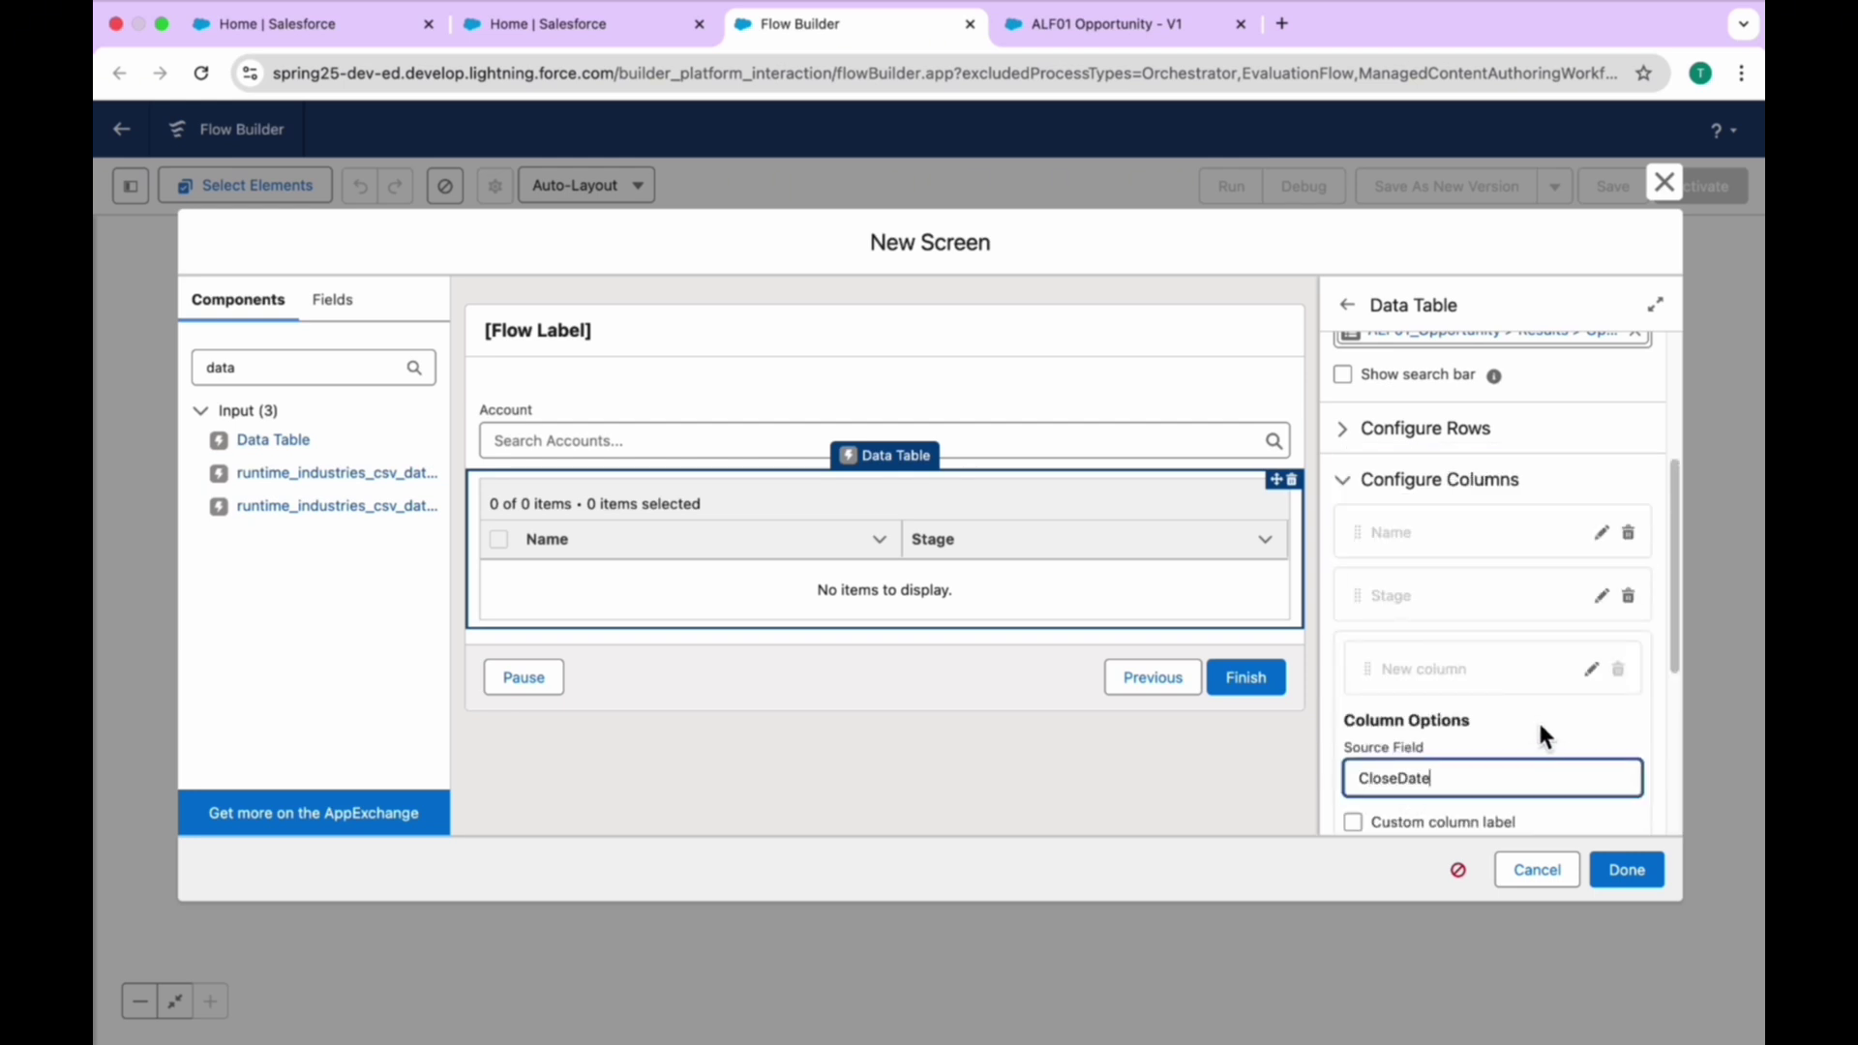
pyautogui.scroll(-3, 1552, 723)
pyautogui.click(1603, 725)
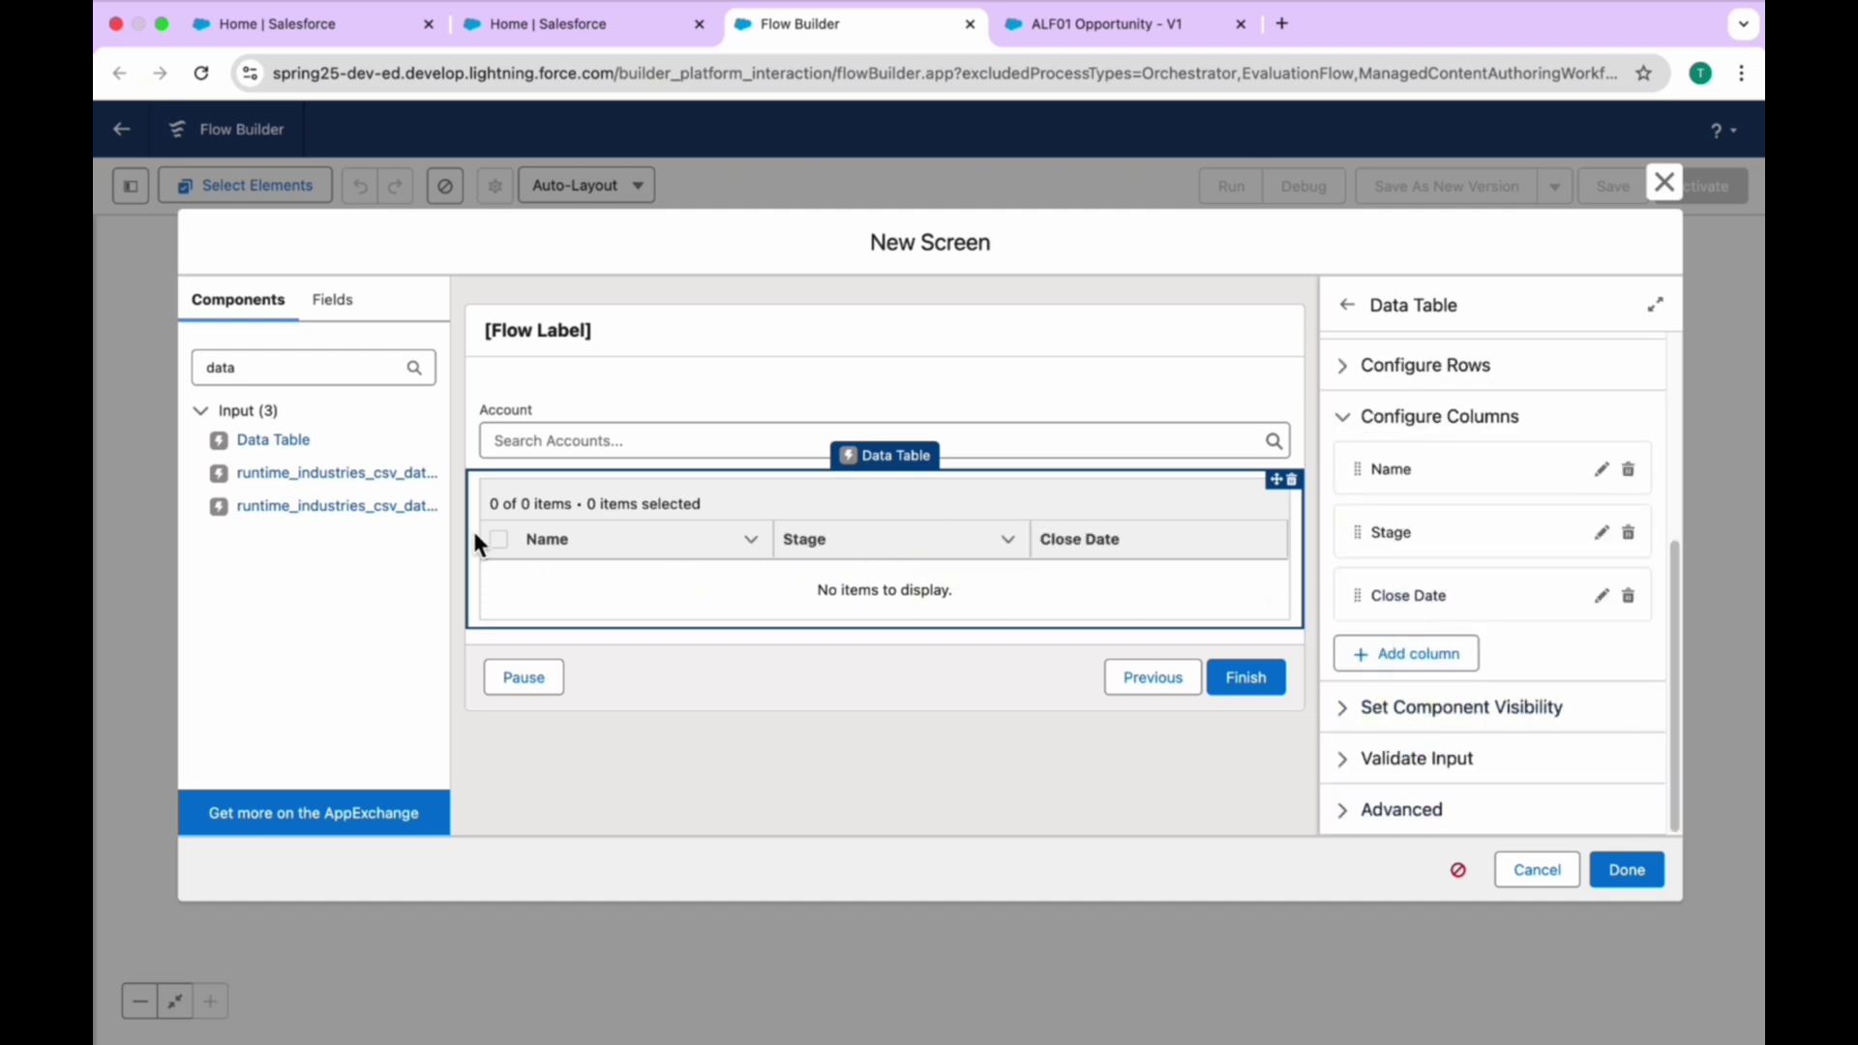
pyautogui.click(1635, 873)
# Save the flow with the label Reactive Screen Action Flow and an API name based on it
pyautogui.click(1614, 186)
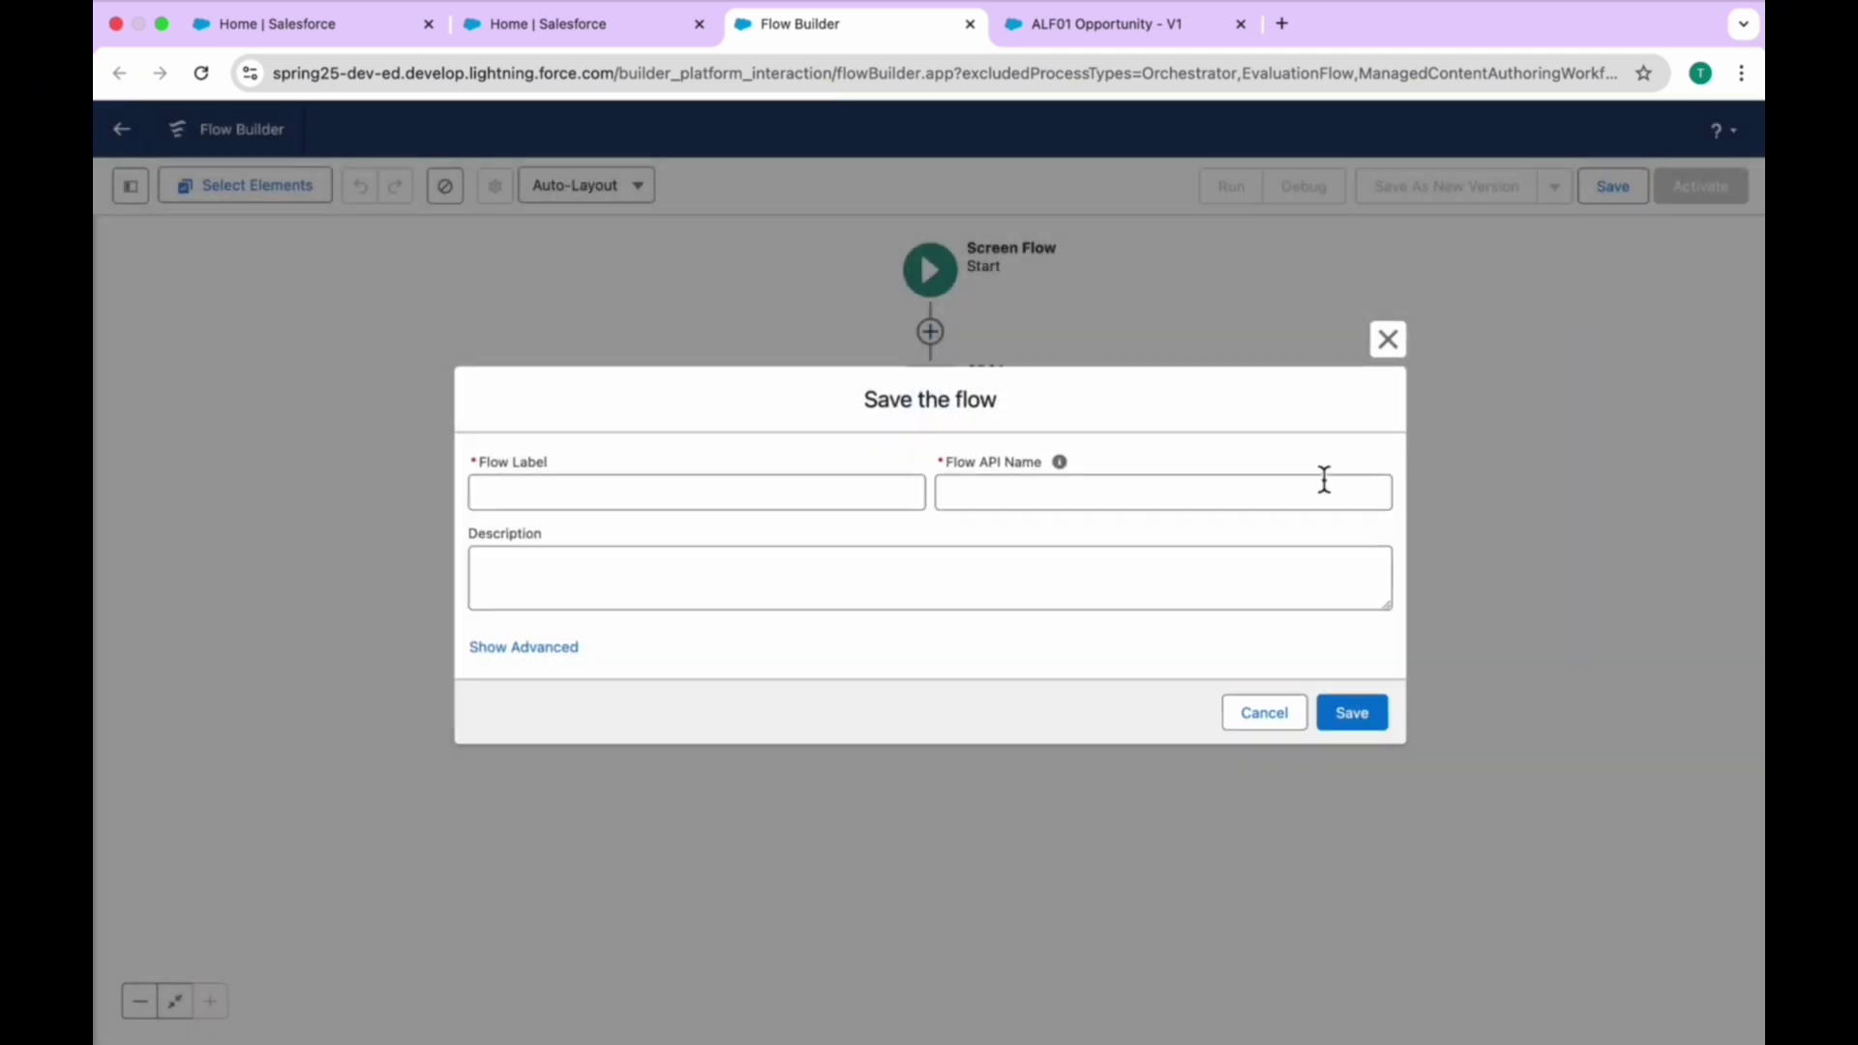
pyautogui.click(546, 493)
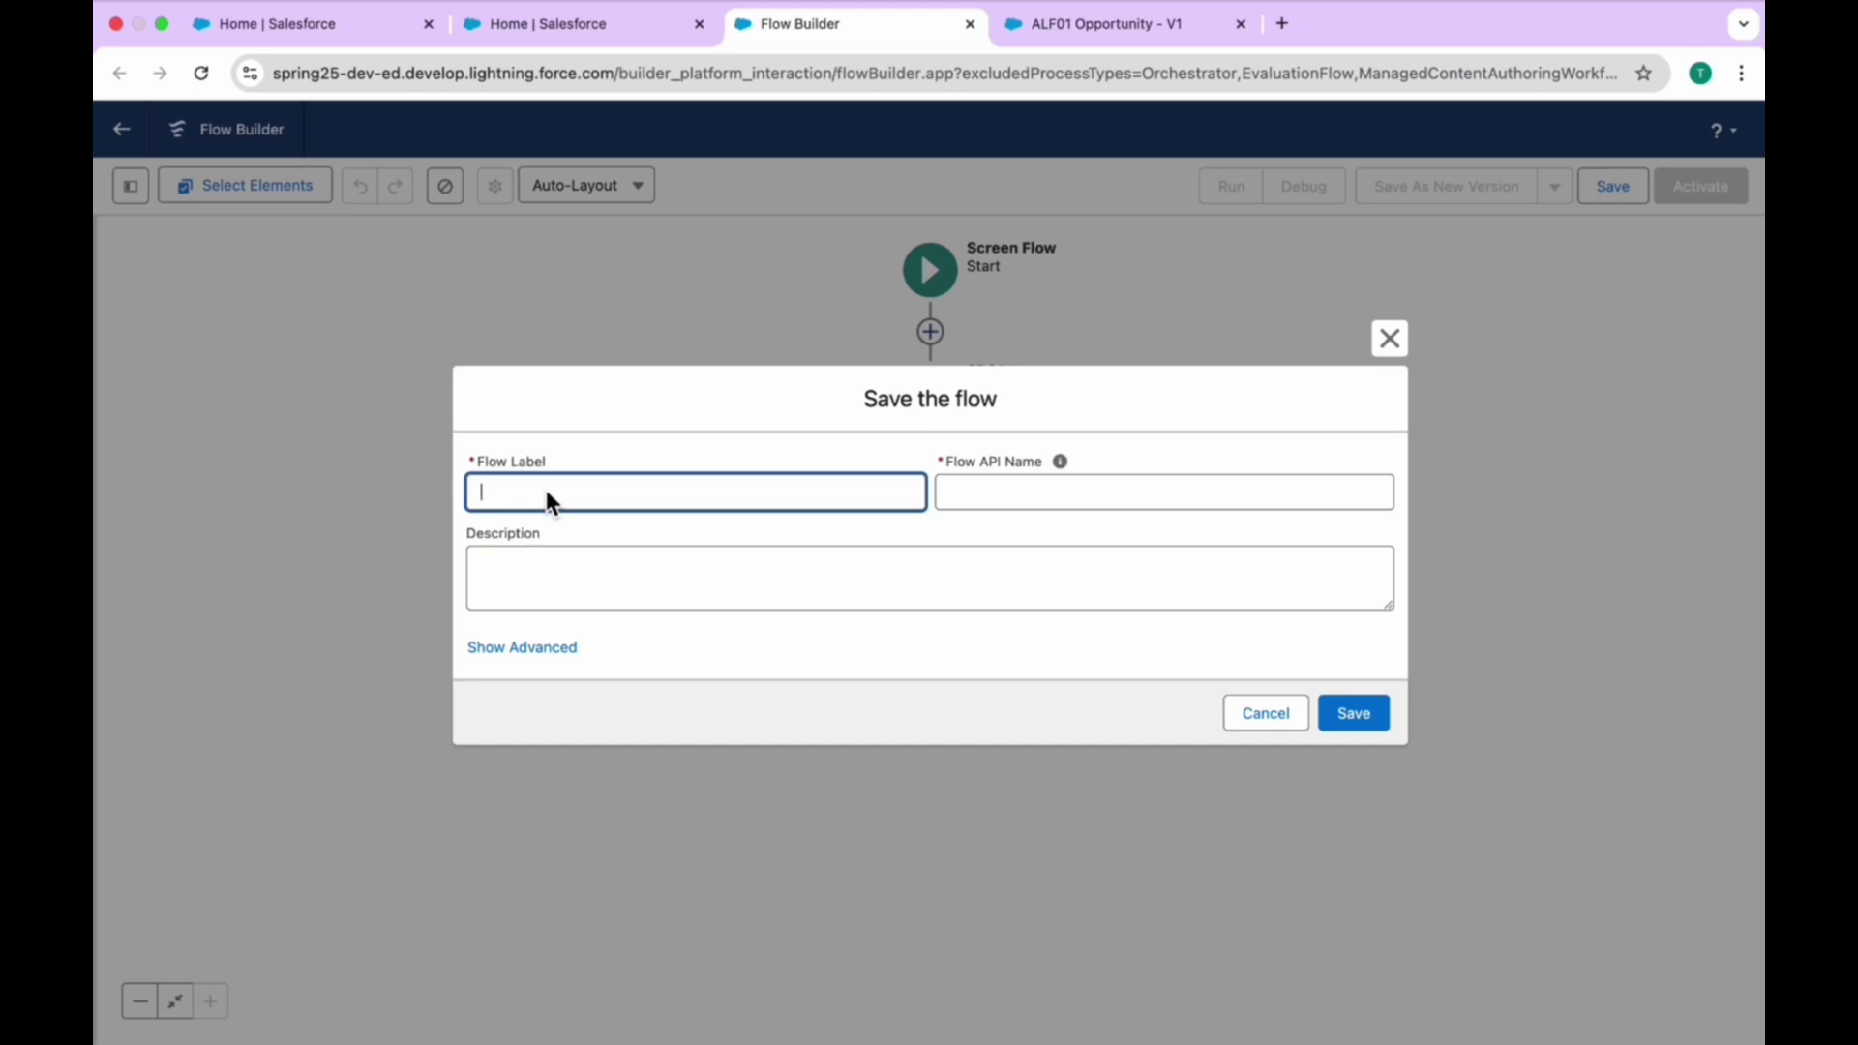
pyautogui.write('Reactive Screen Action')
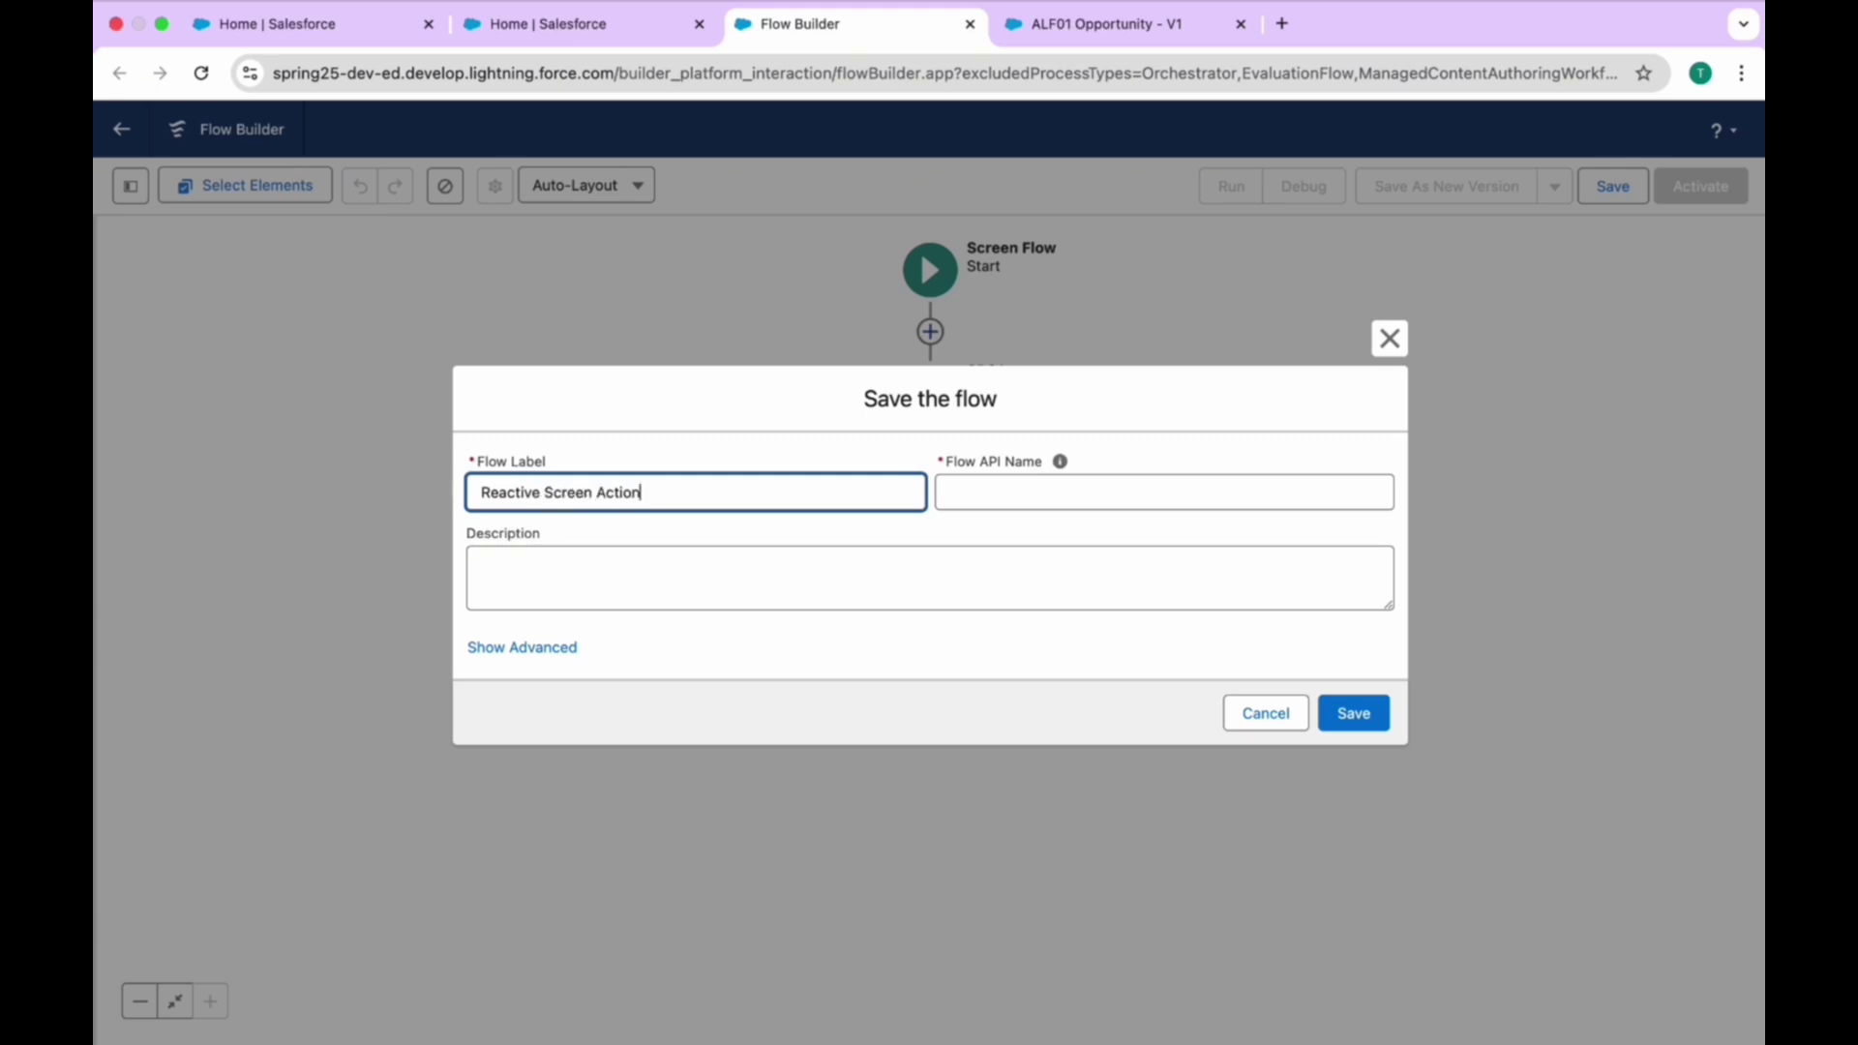
pyautogui.write(' Flow')
pyautogui.press('Tab')
pyautogui.click(1355, 714)
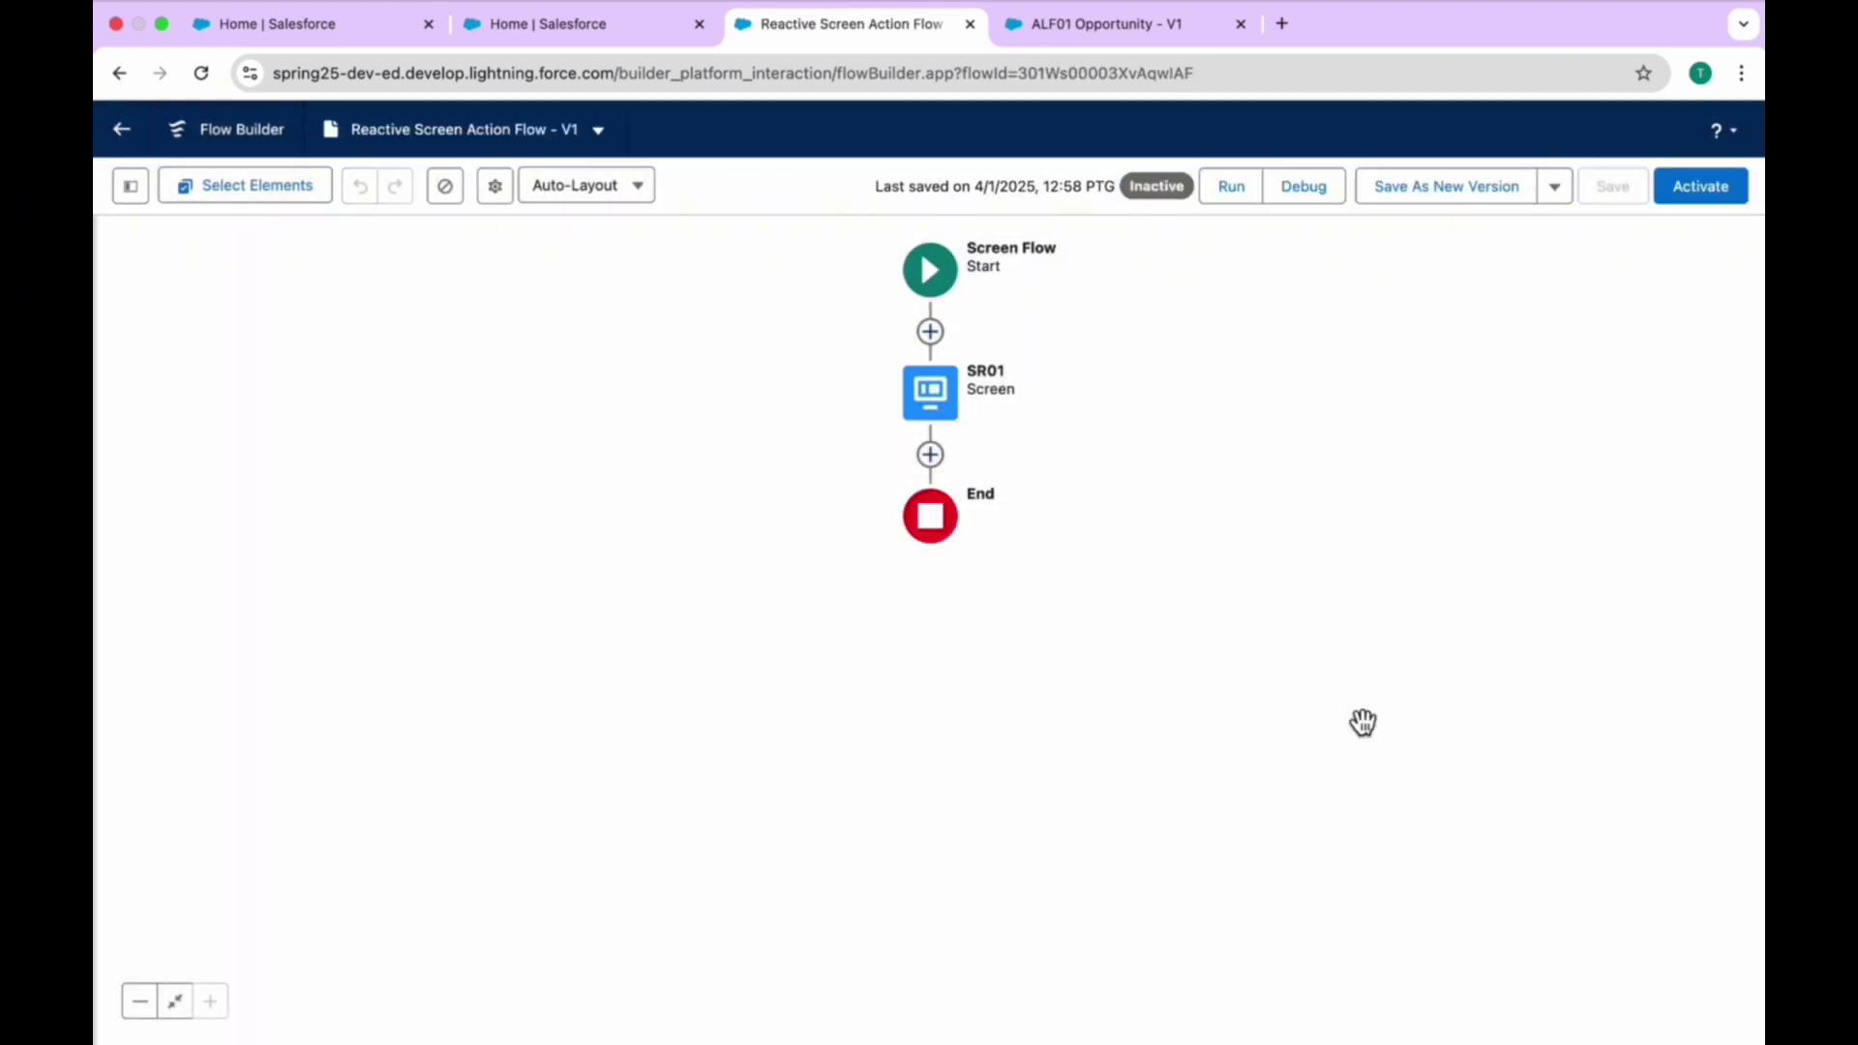
# Debug the flow with the default options and choose Burlington Textiles Corp of America in the Account lookup
pyautogui.click(1312, 194)
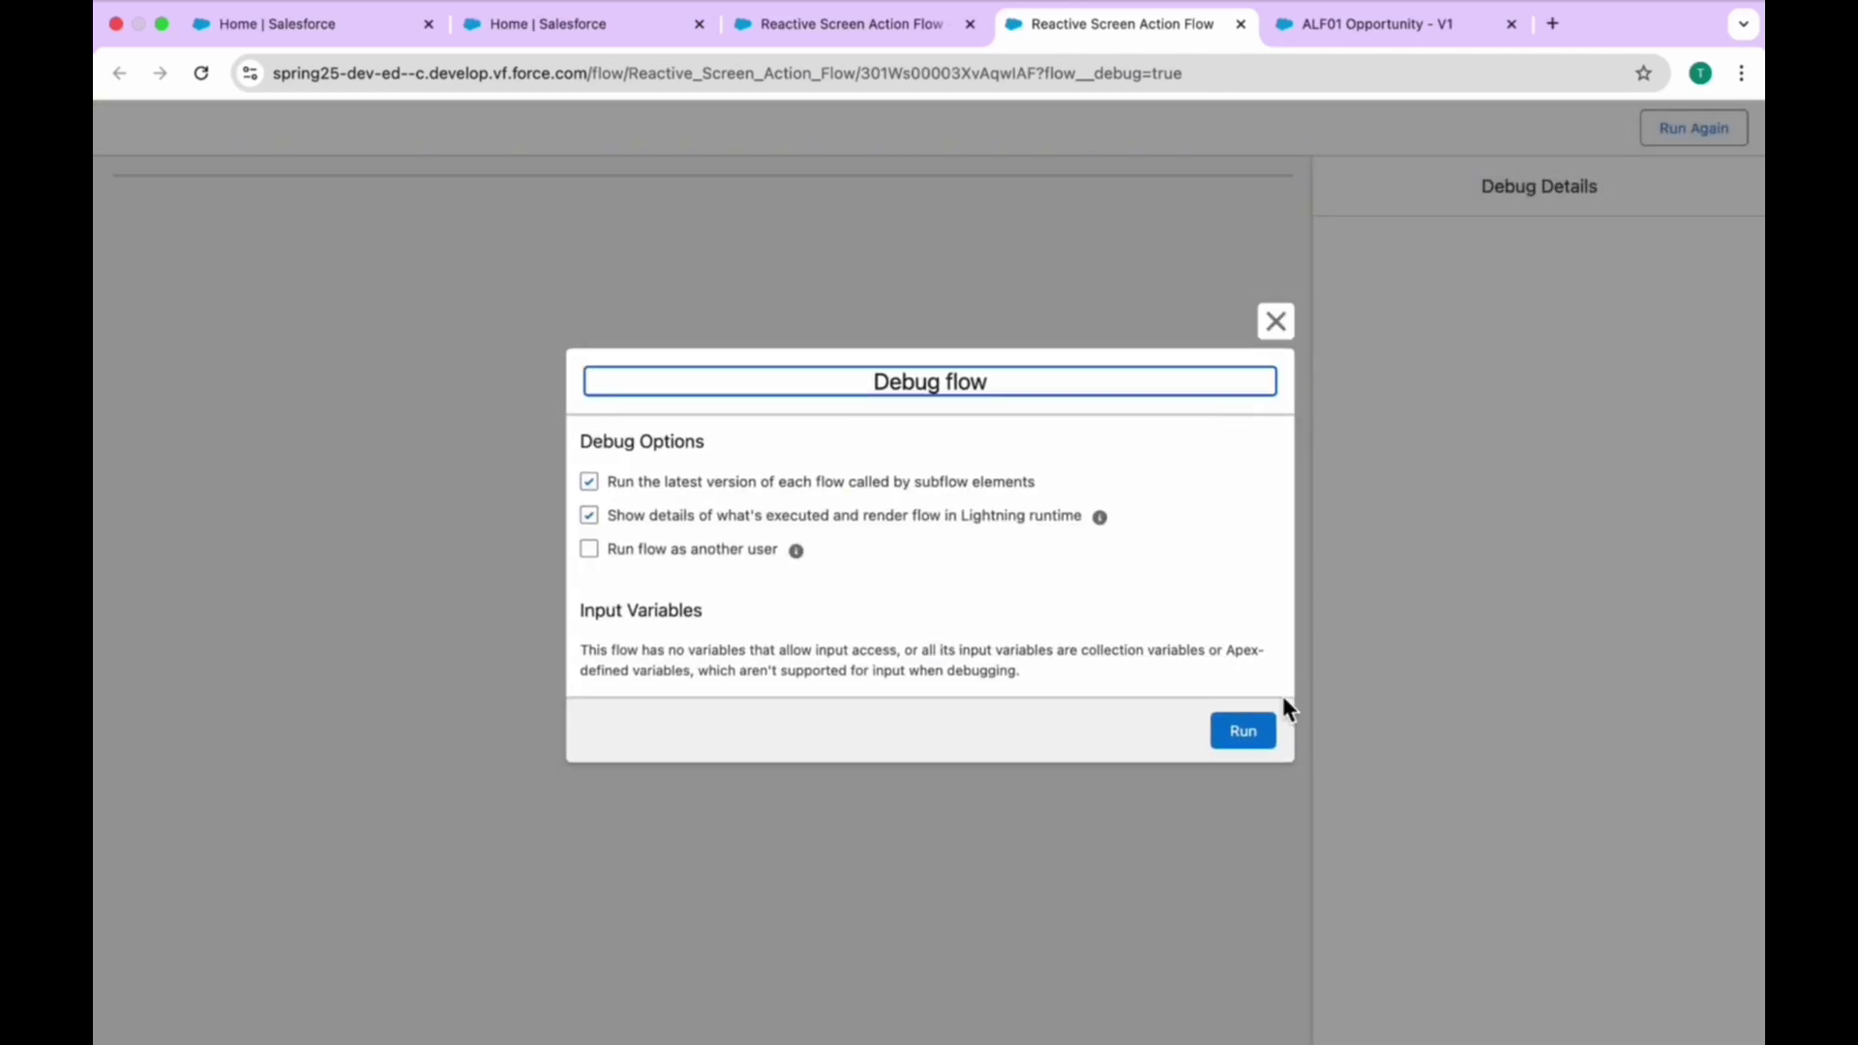
pyautogui.click(1244, 733)
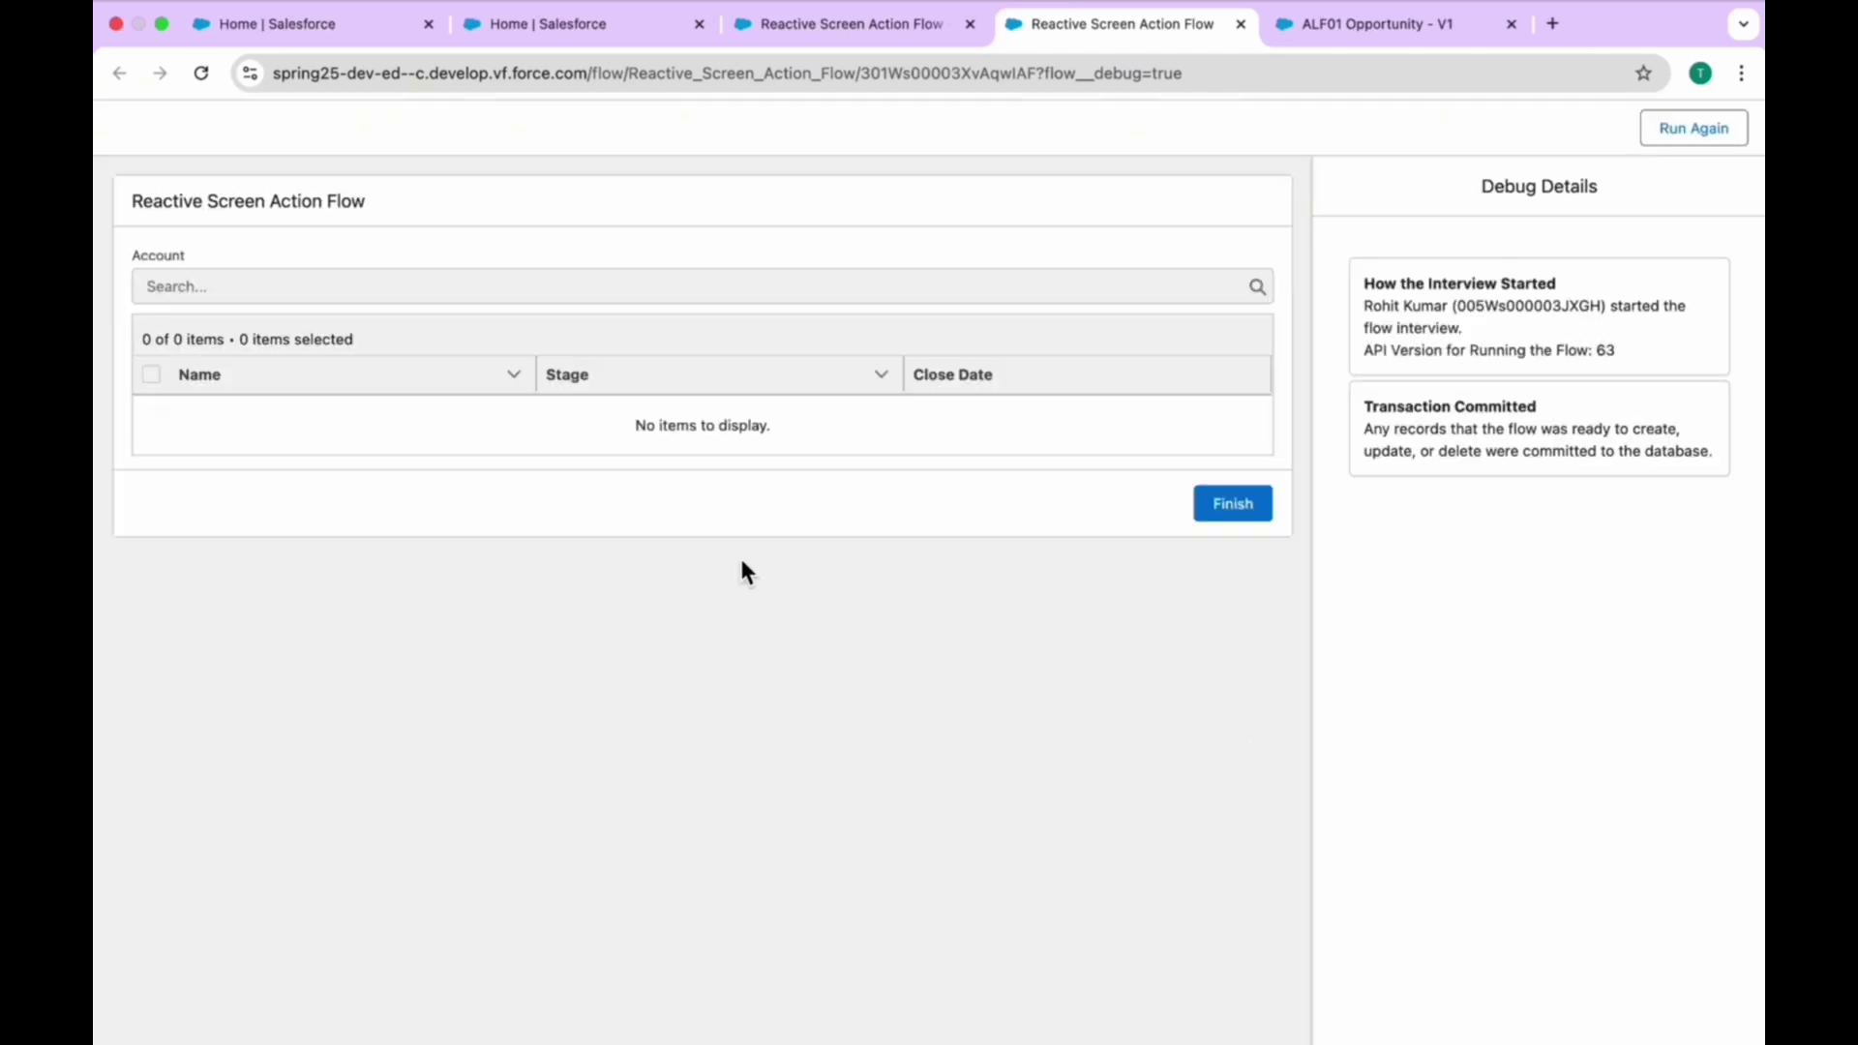
pyautogui.click(360, 284)
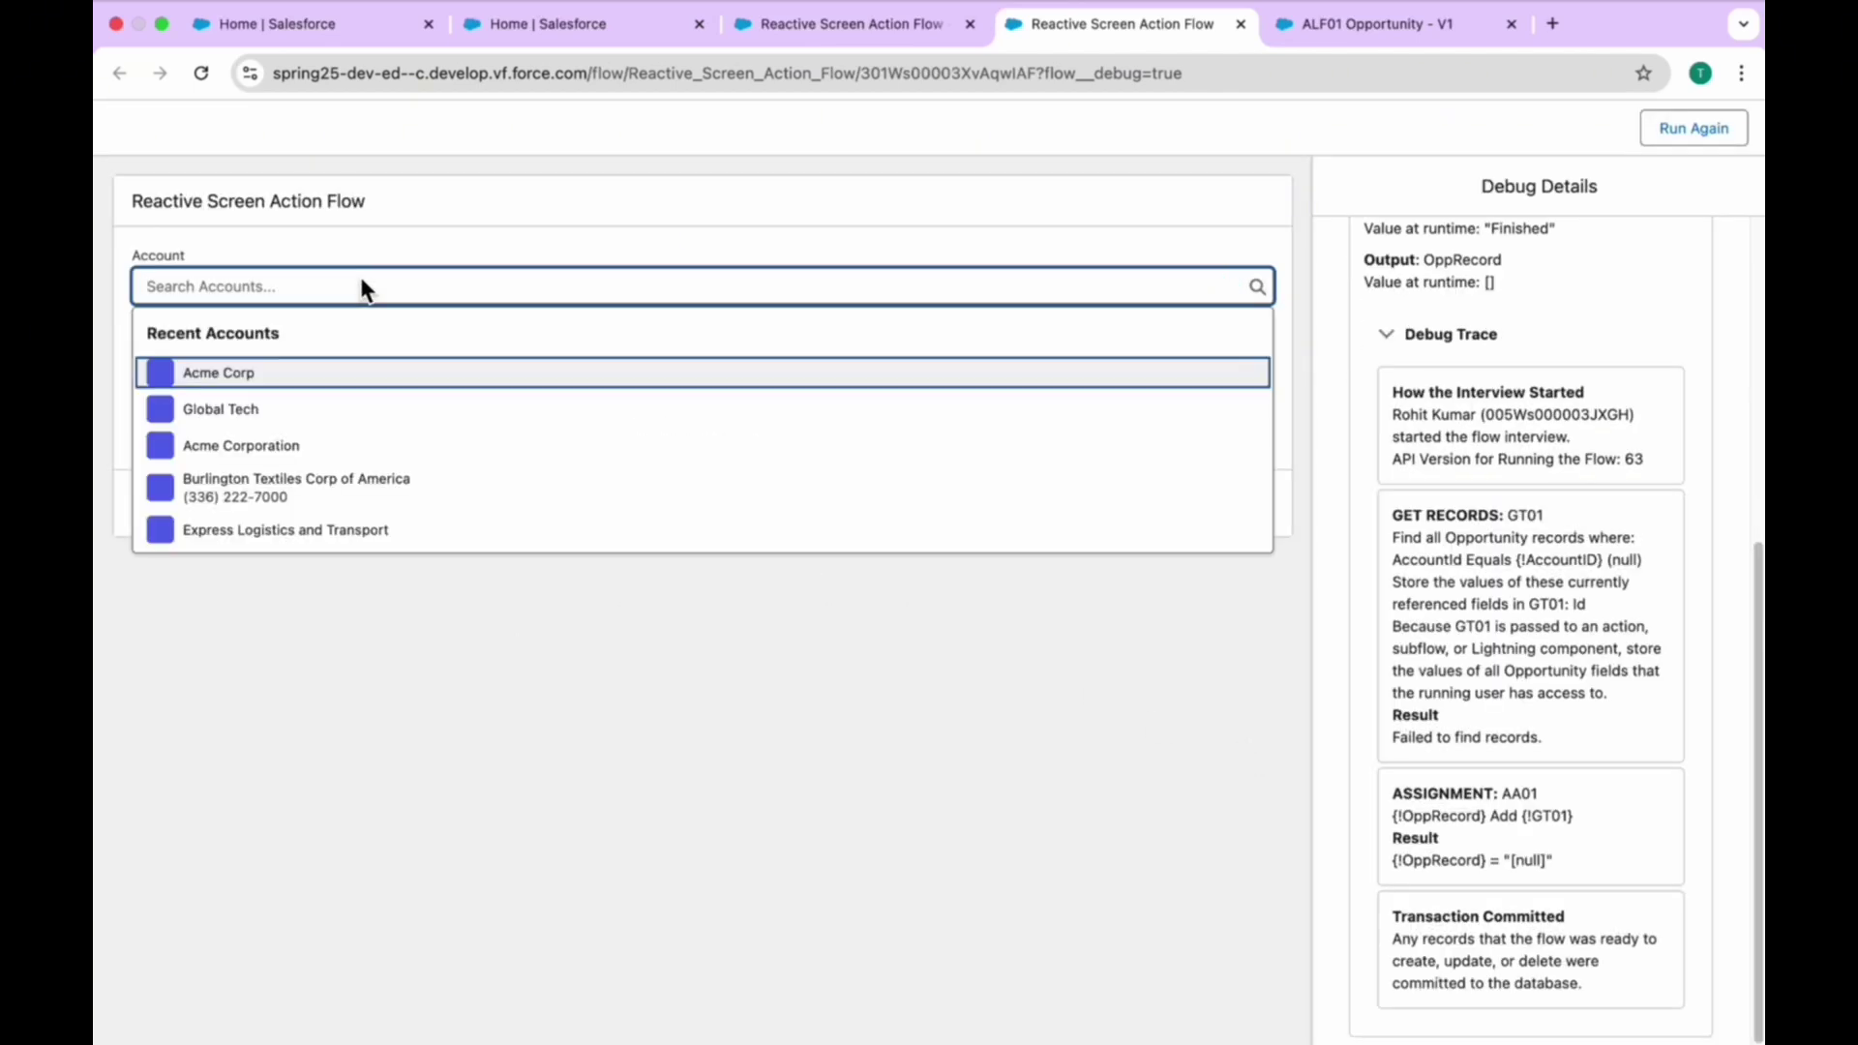
pyautogui.click(265, 483)
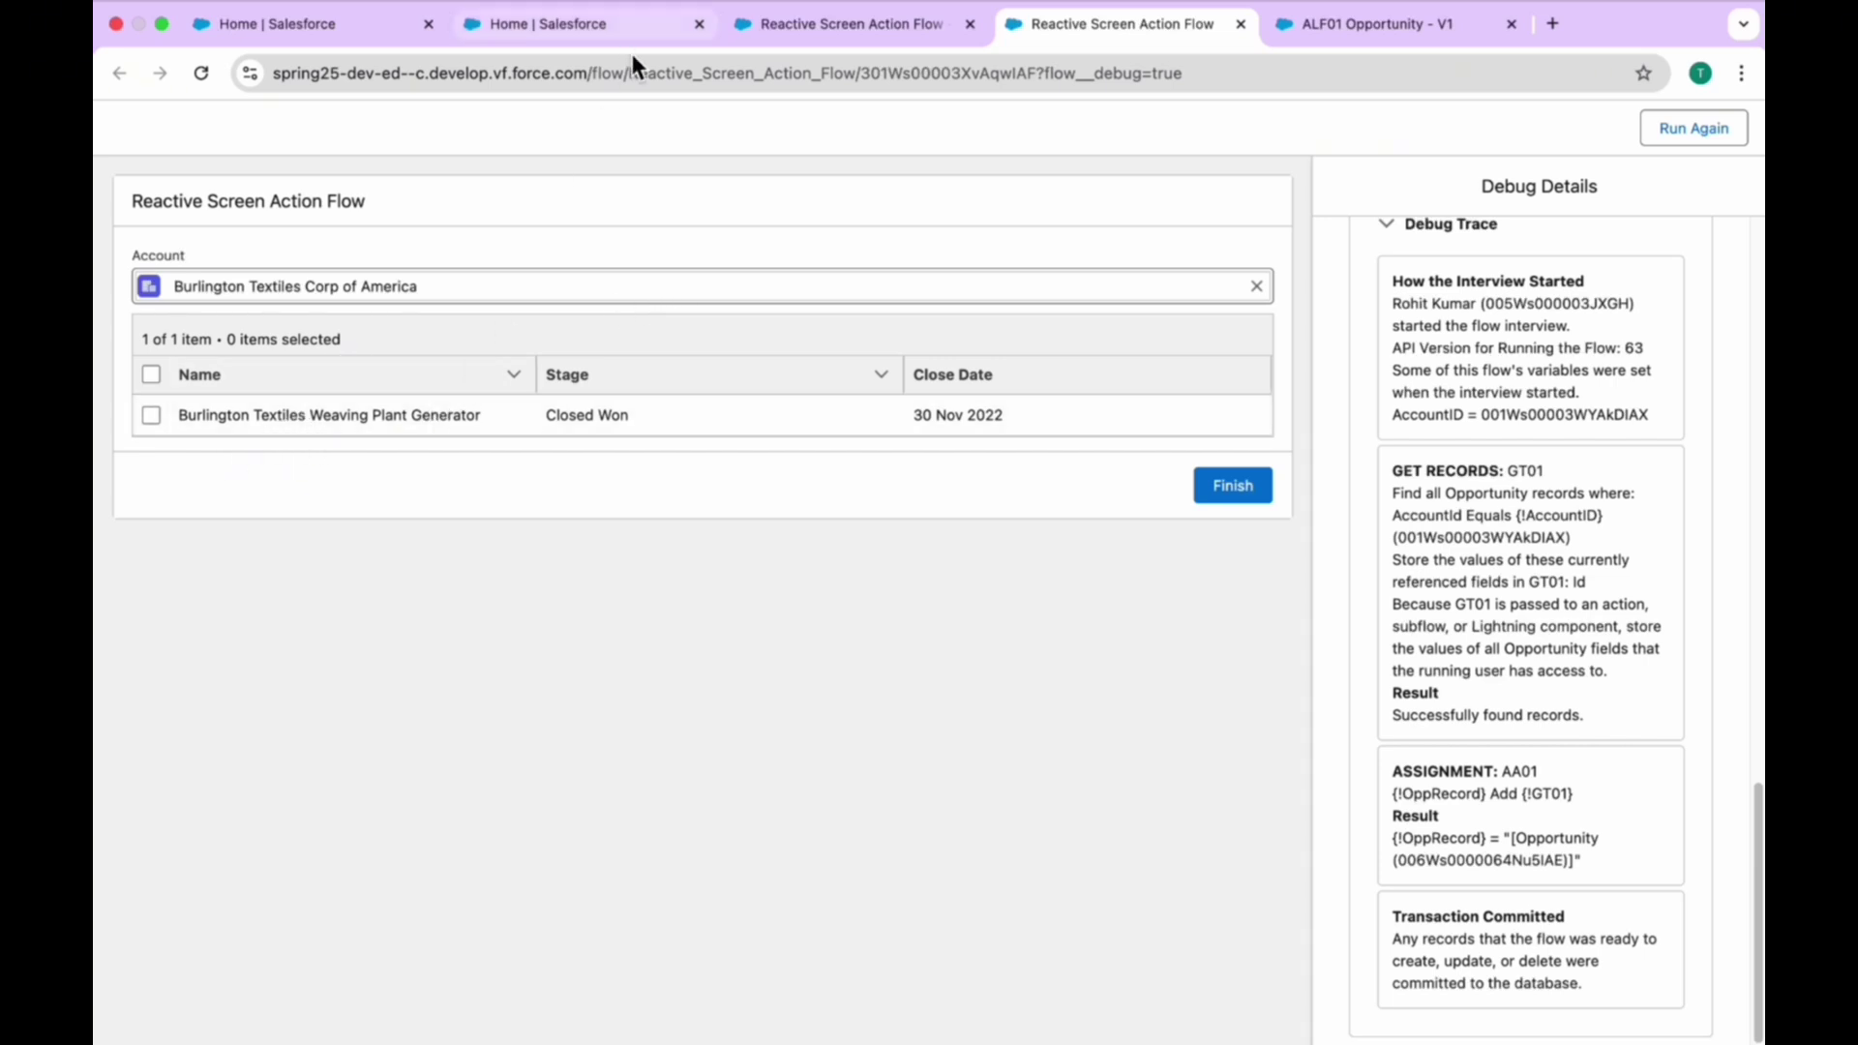
# Return to the Salesforce Setup page and open the Accounts list by searching the app launcher for acc
pyautogui.click(606, 32)
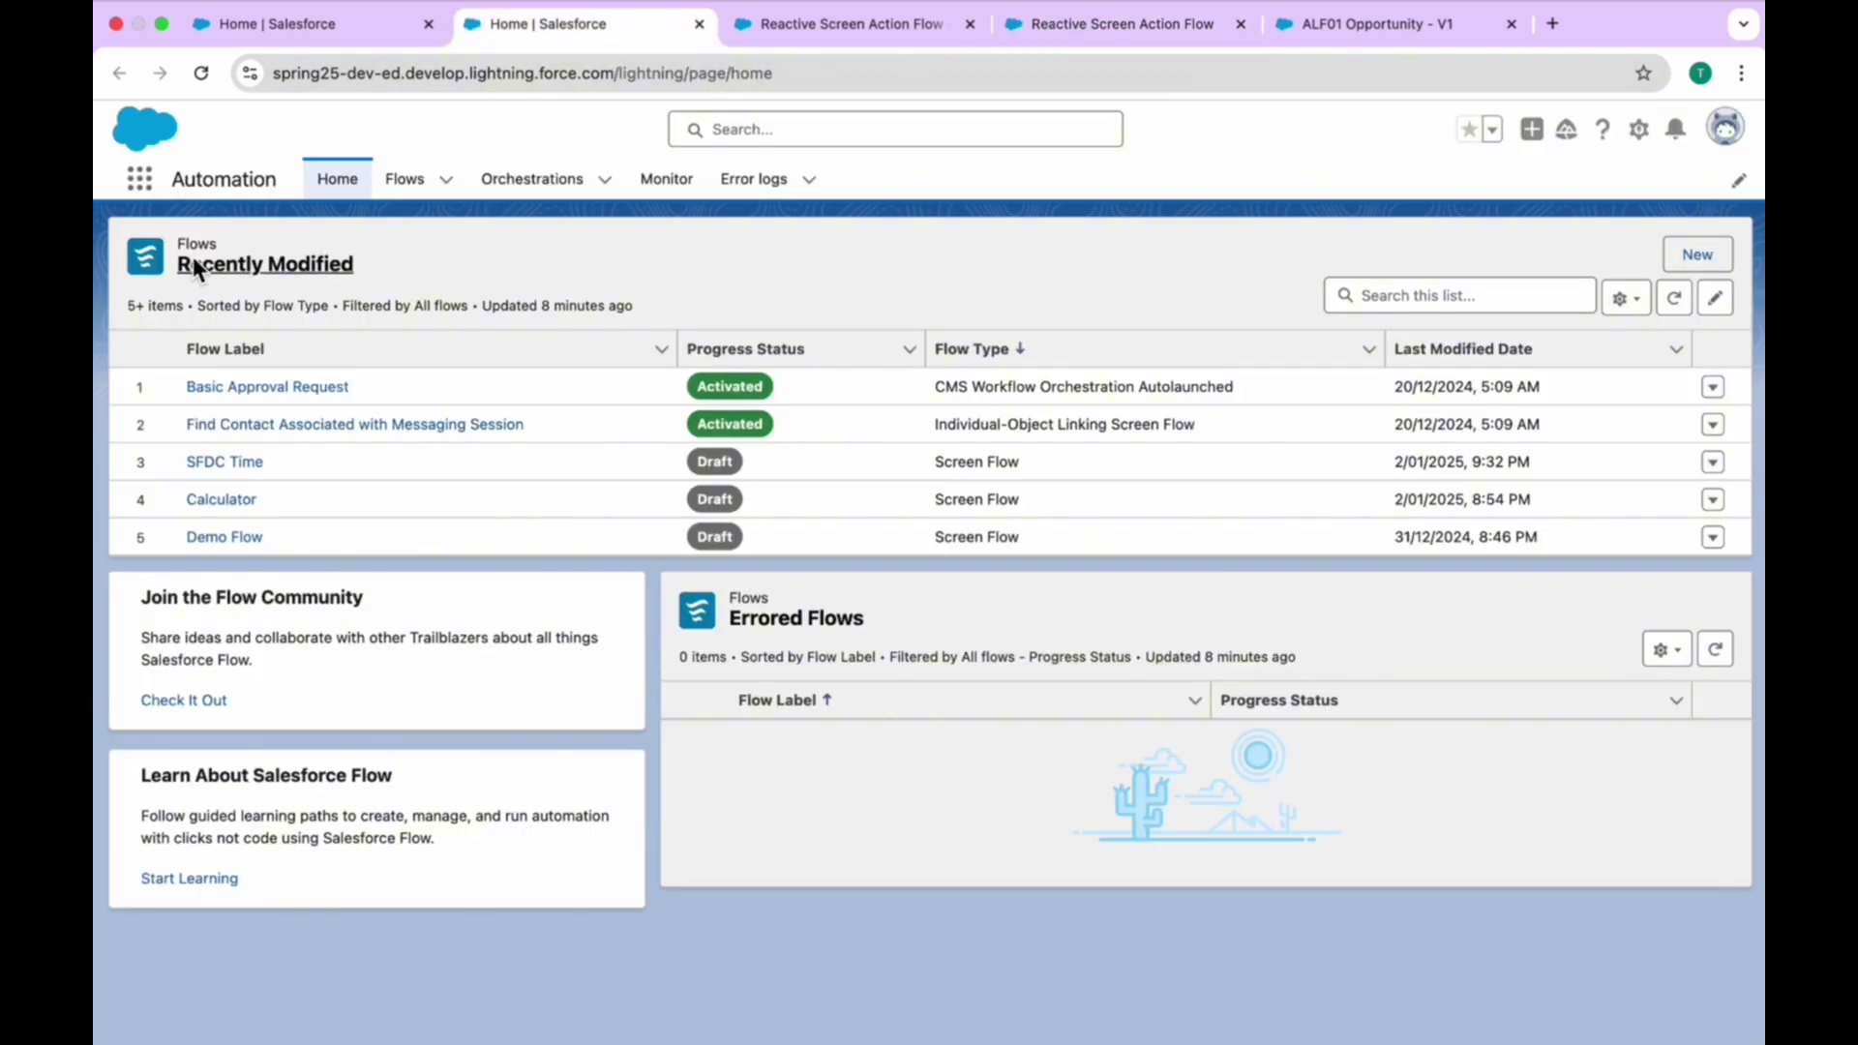
pyautogui.click(276, 27)
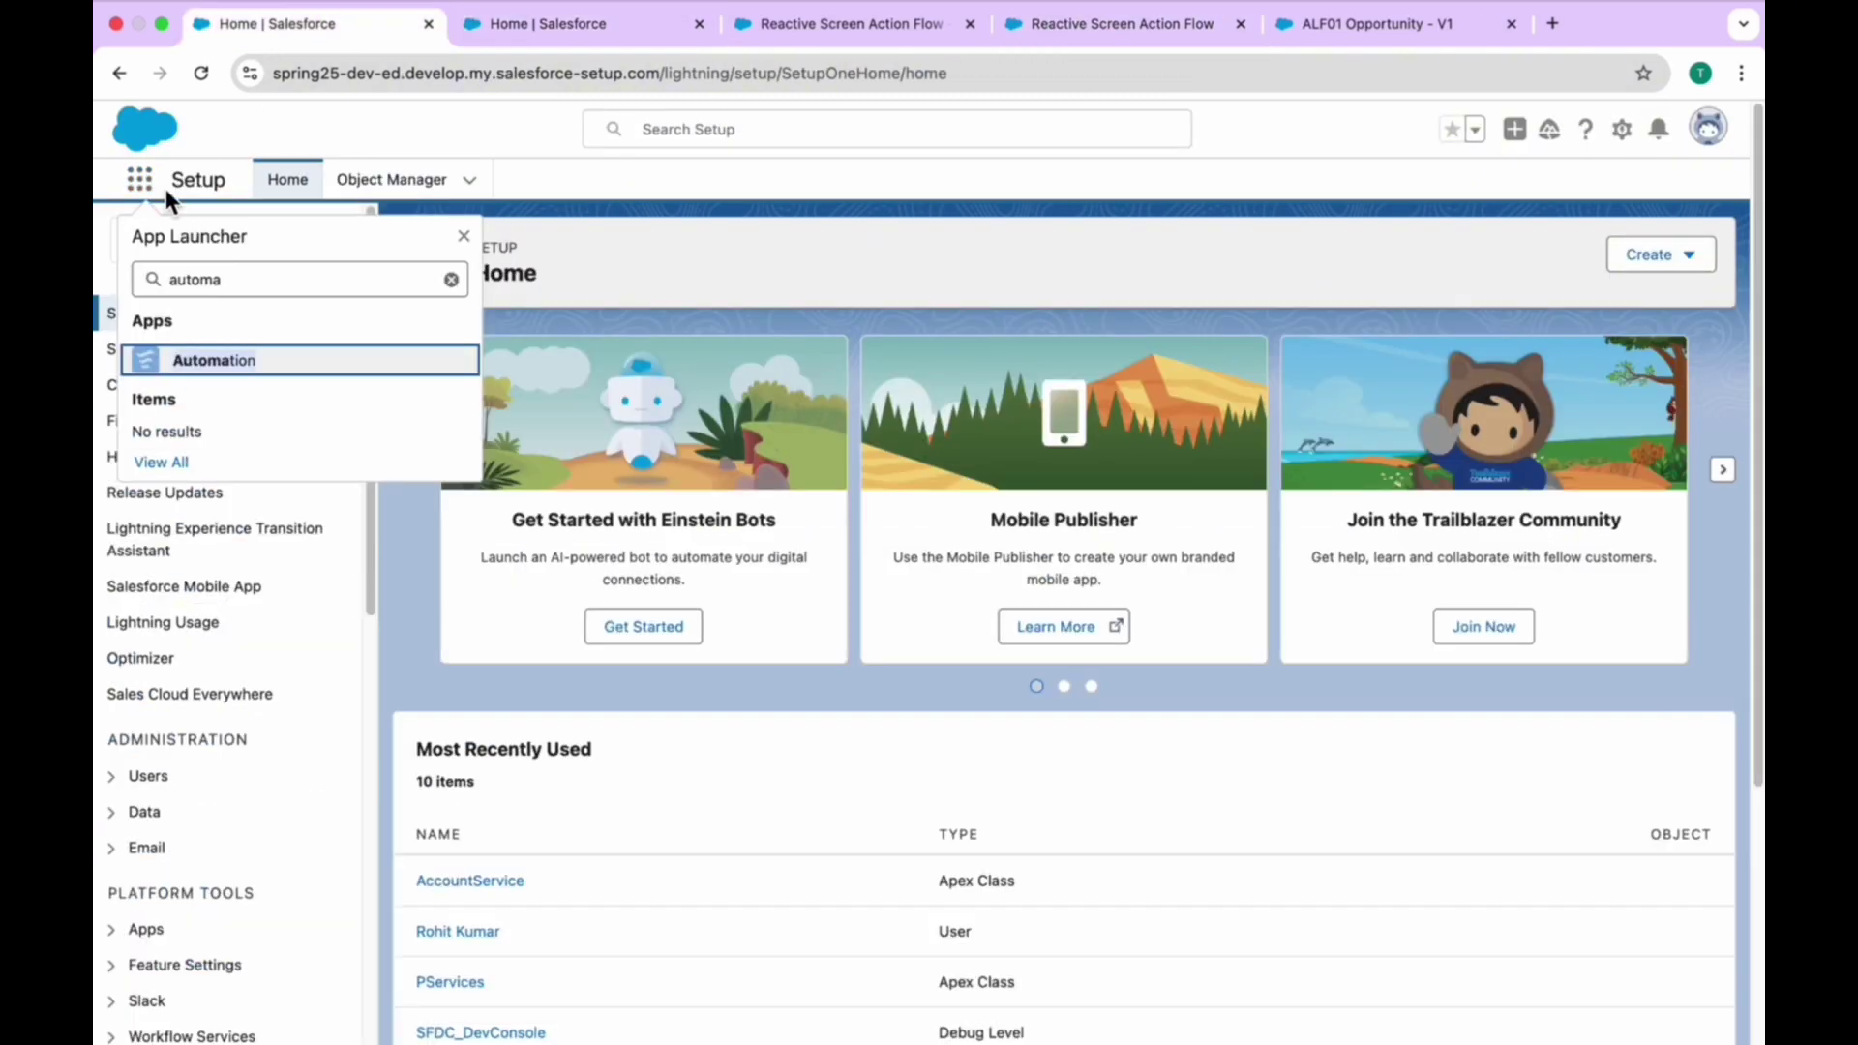
pyautogui.click(152, 189)
pyautogui.click(152, 190)
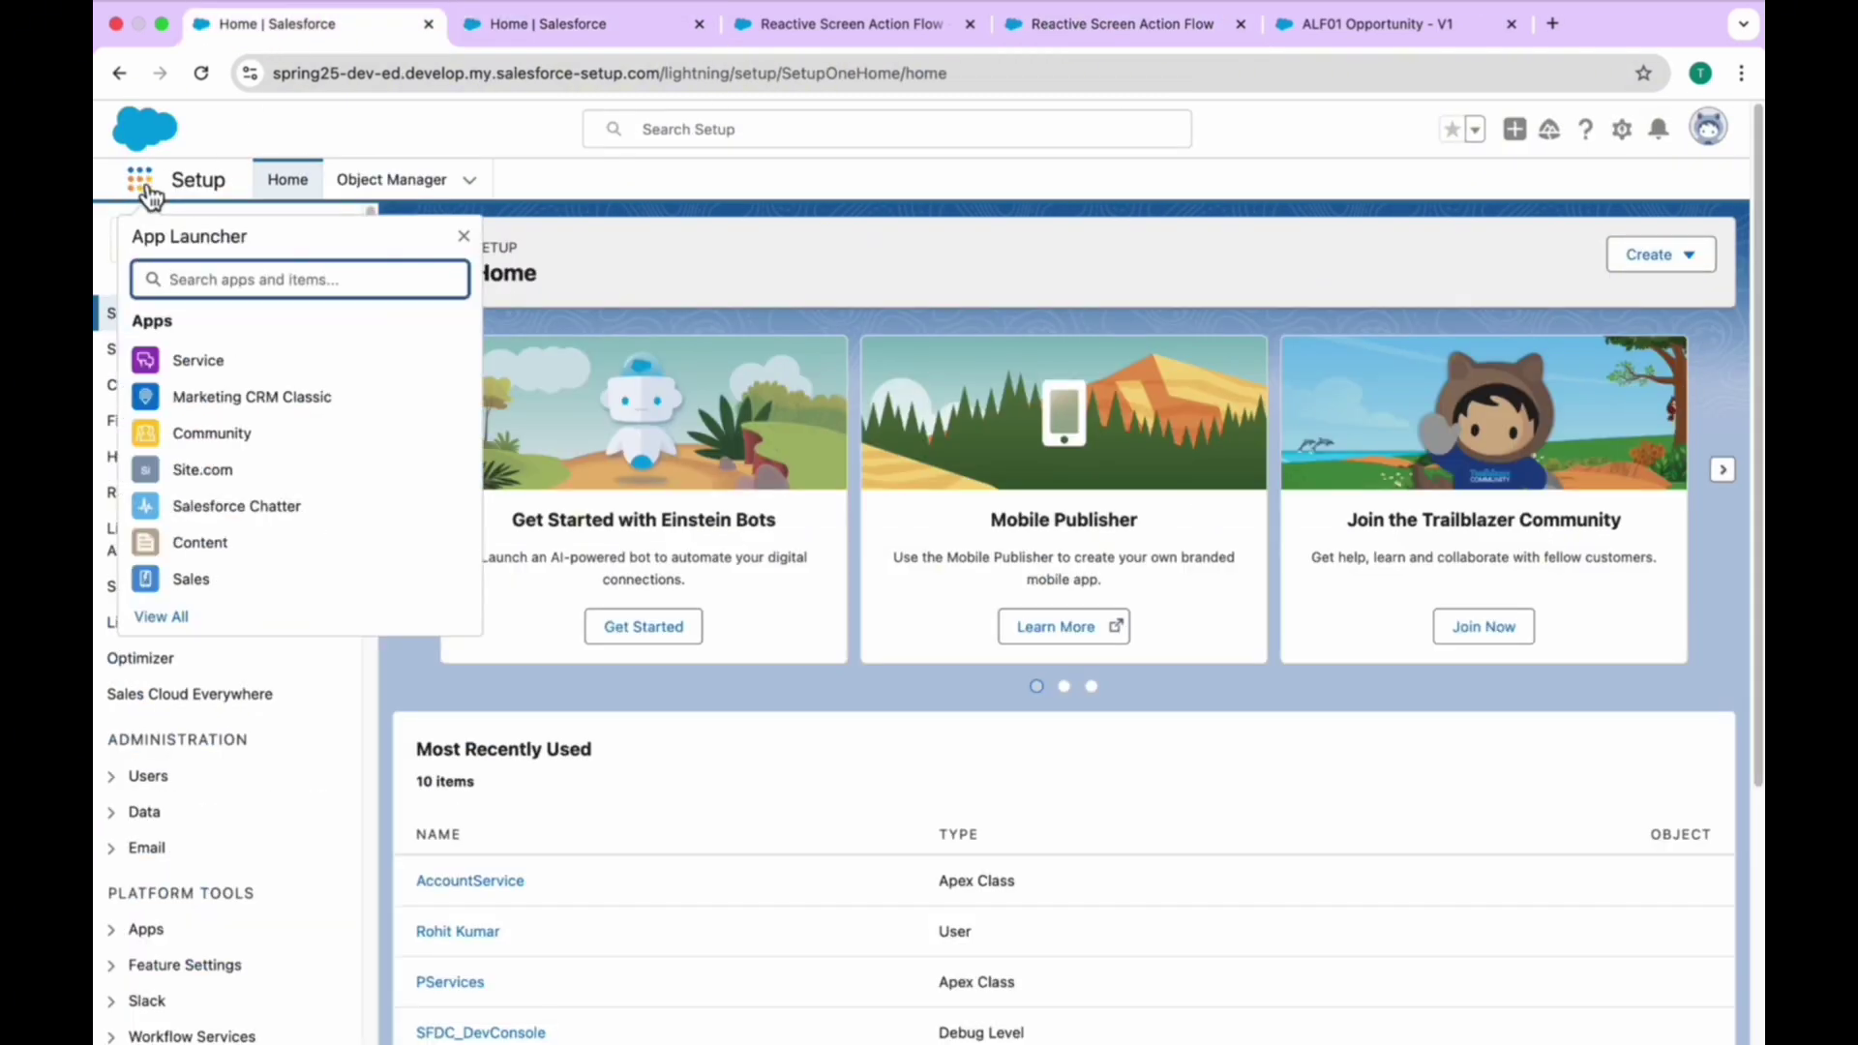
pyautogui.write('acc')
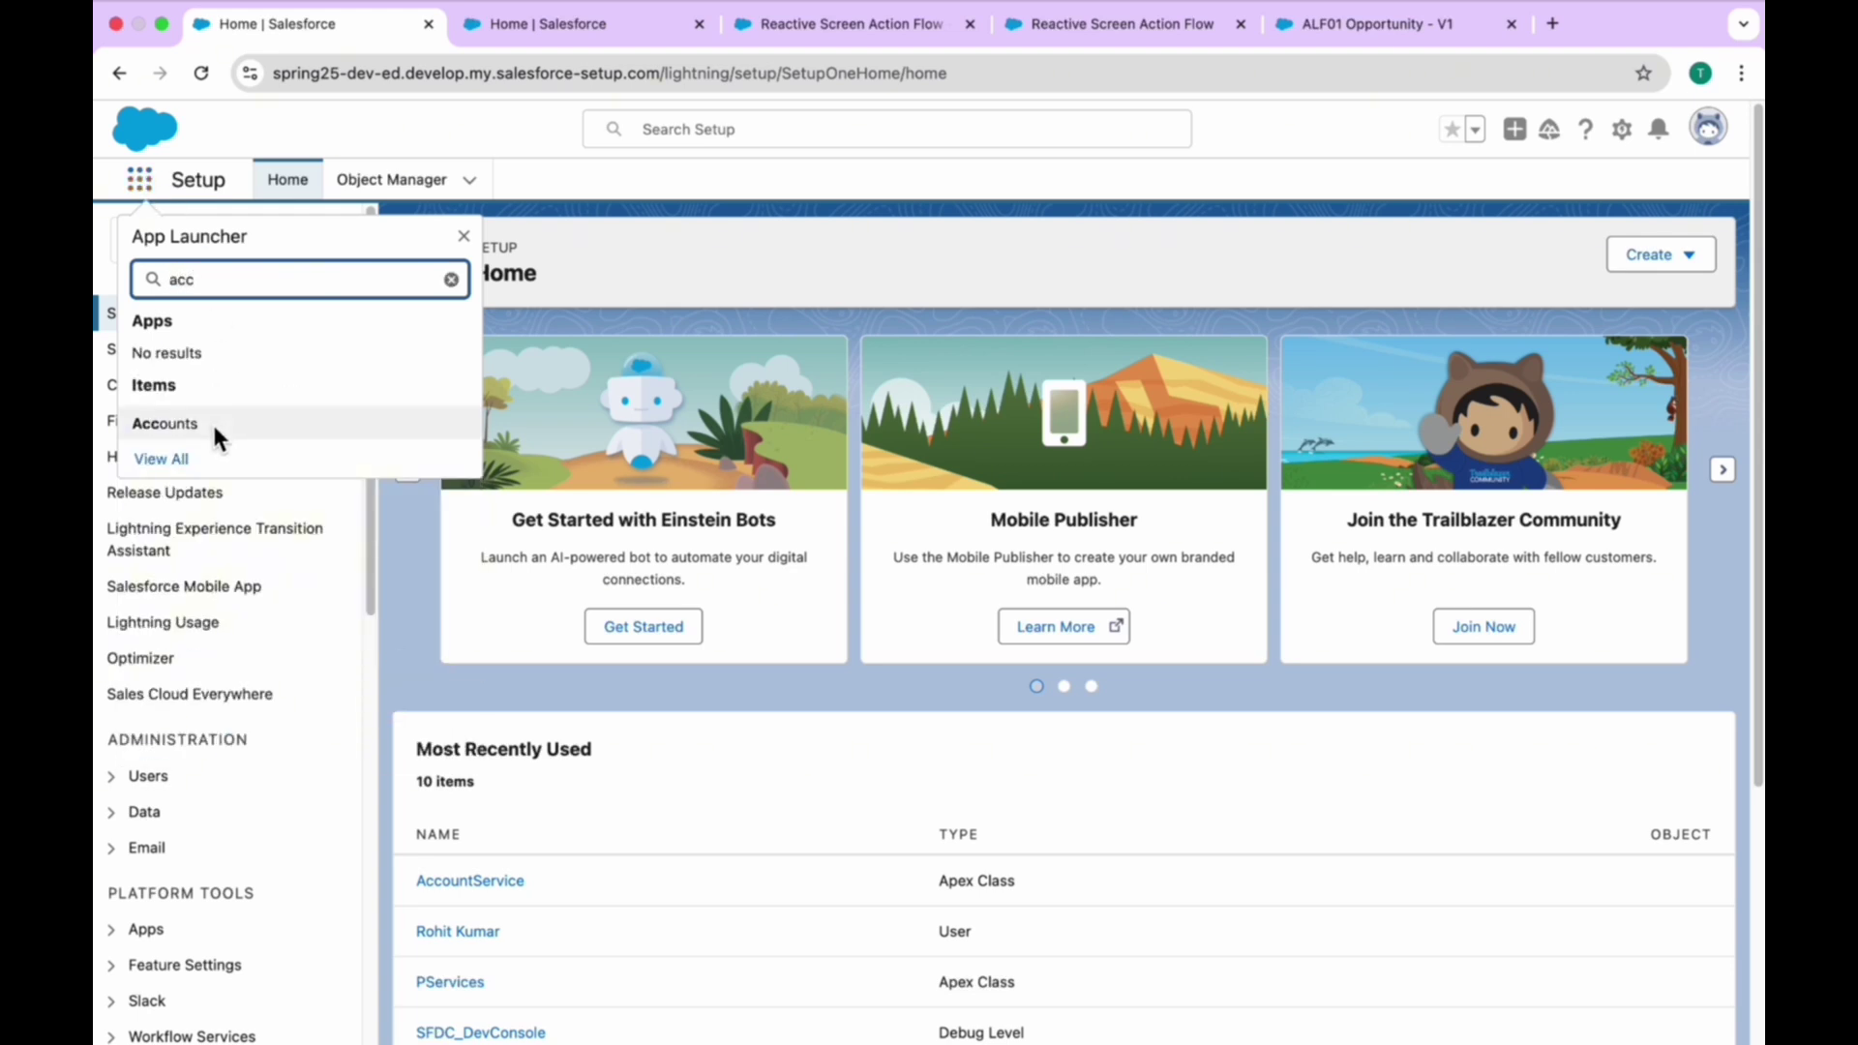
pyautogui.click(216, 425)
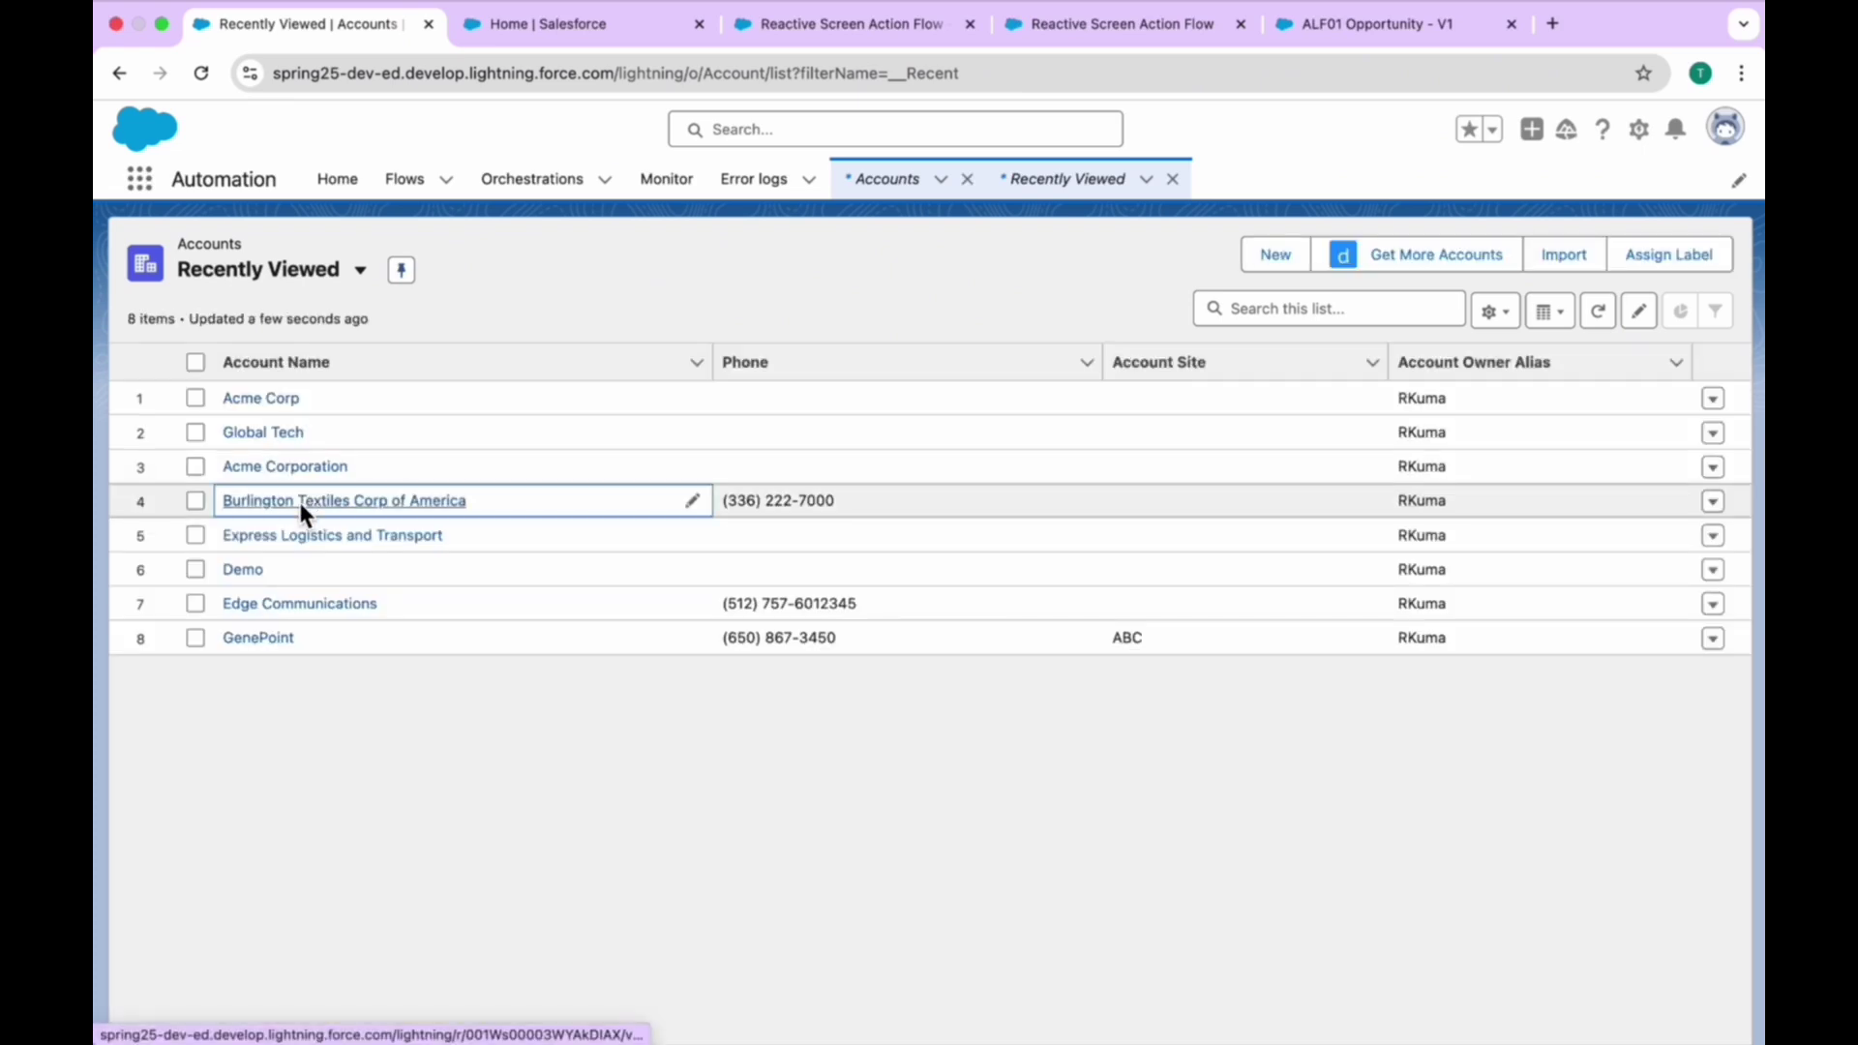
# Open the Burlington Textiles Corp of America account and check its related opportunities
pyautogui.click(300, 502)
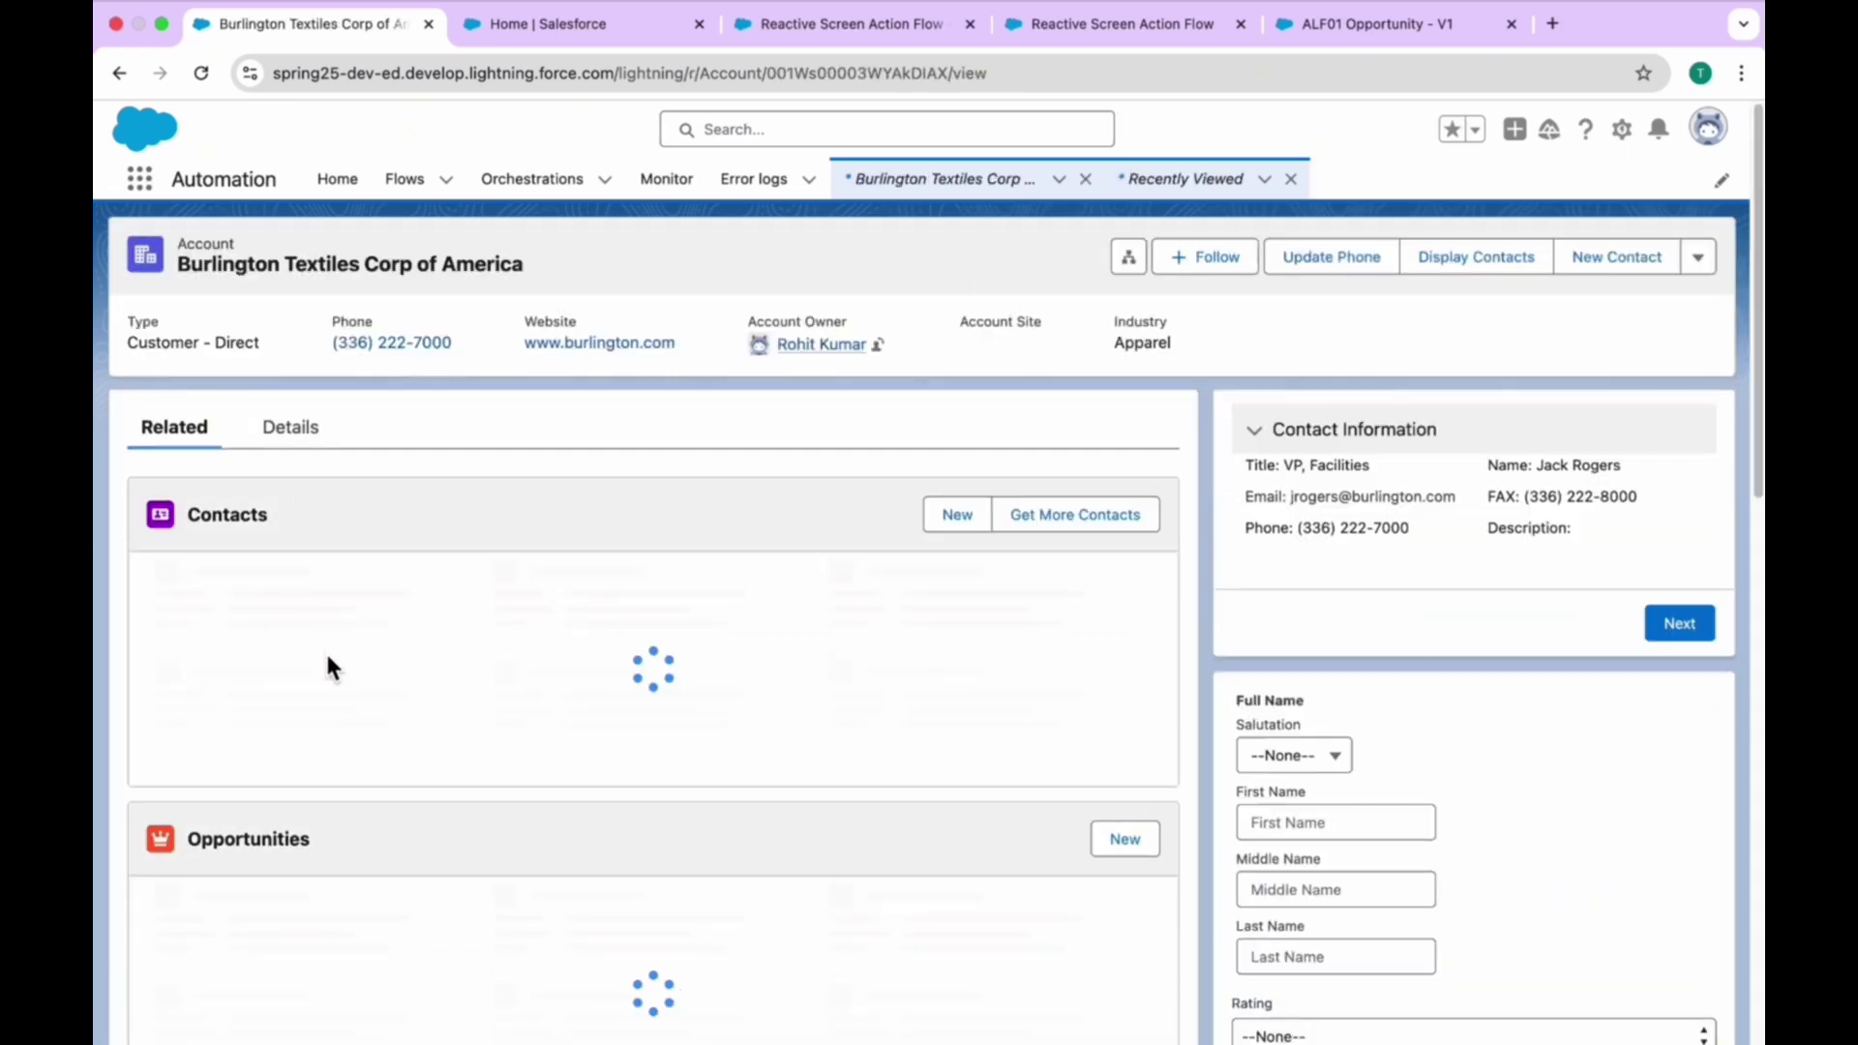
pyautogui.scroll(-2, 326, 650)
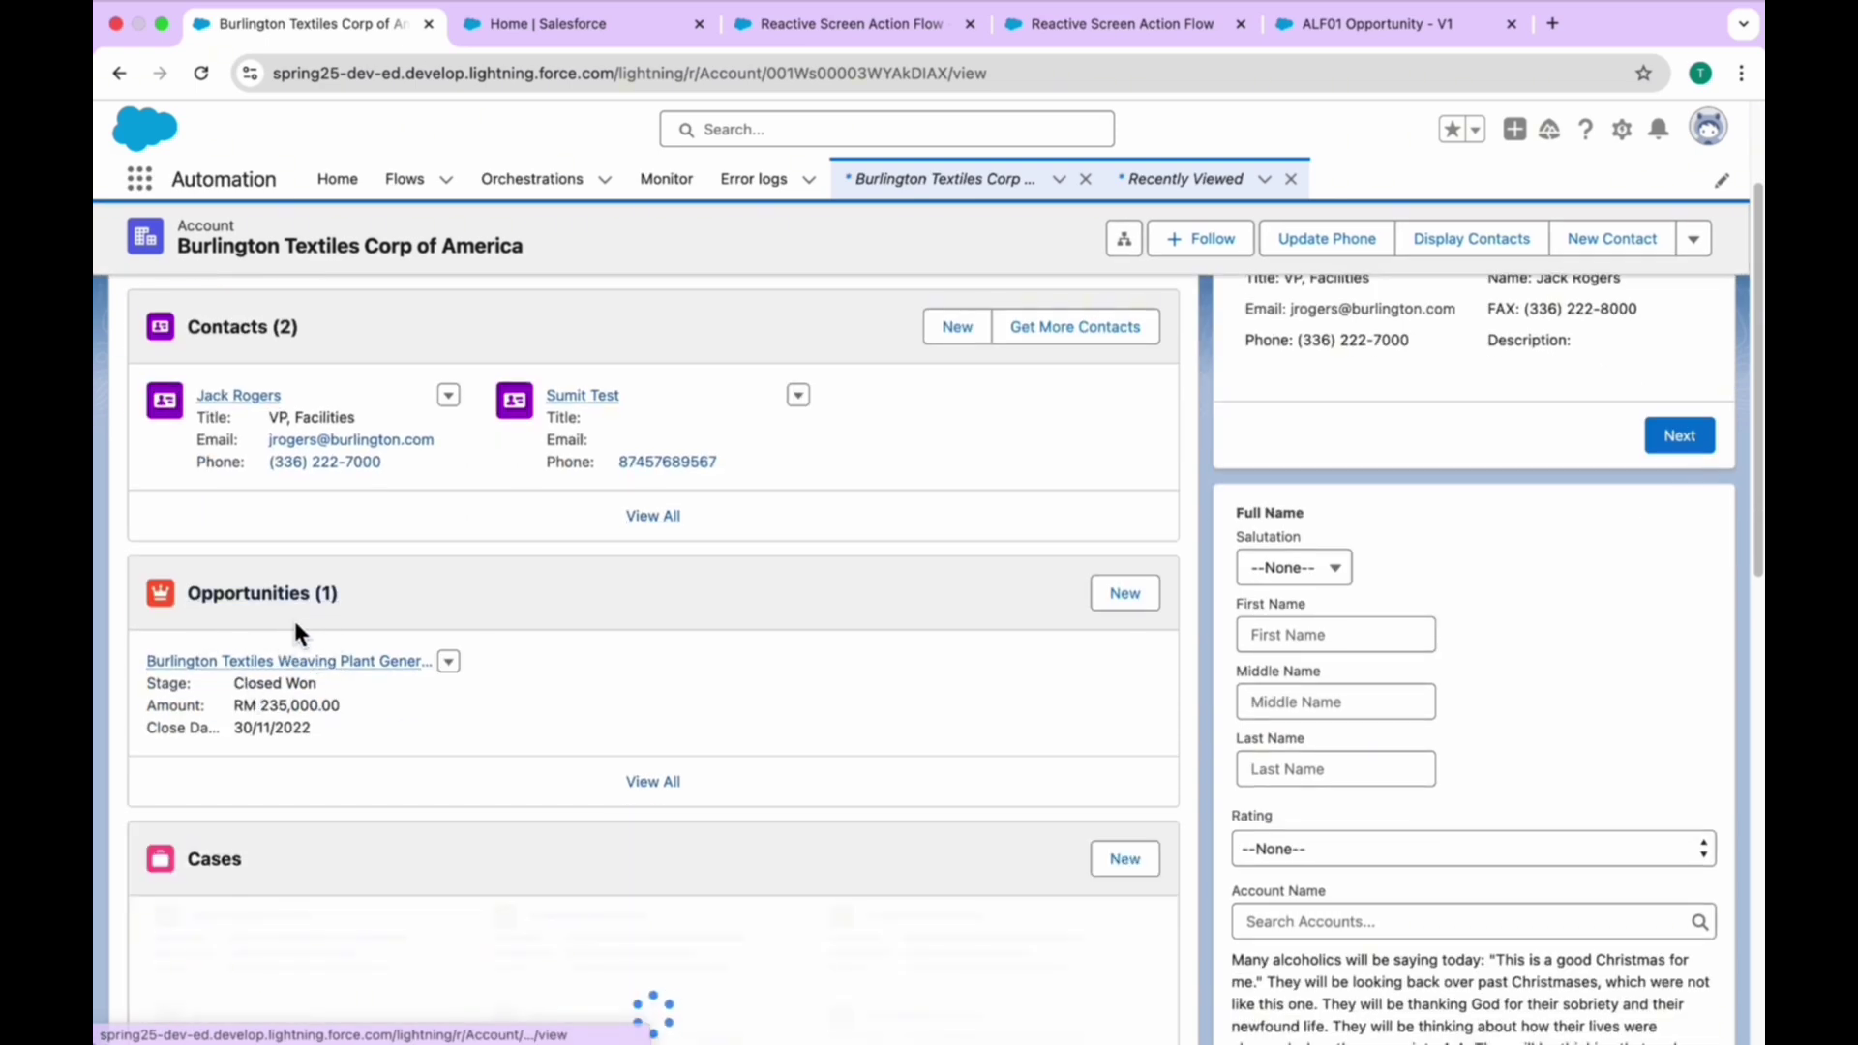
pyautogui.scroll(-1, 281, 802)
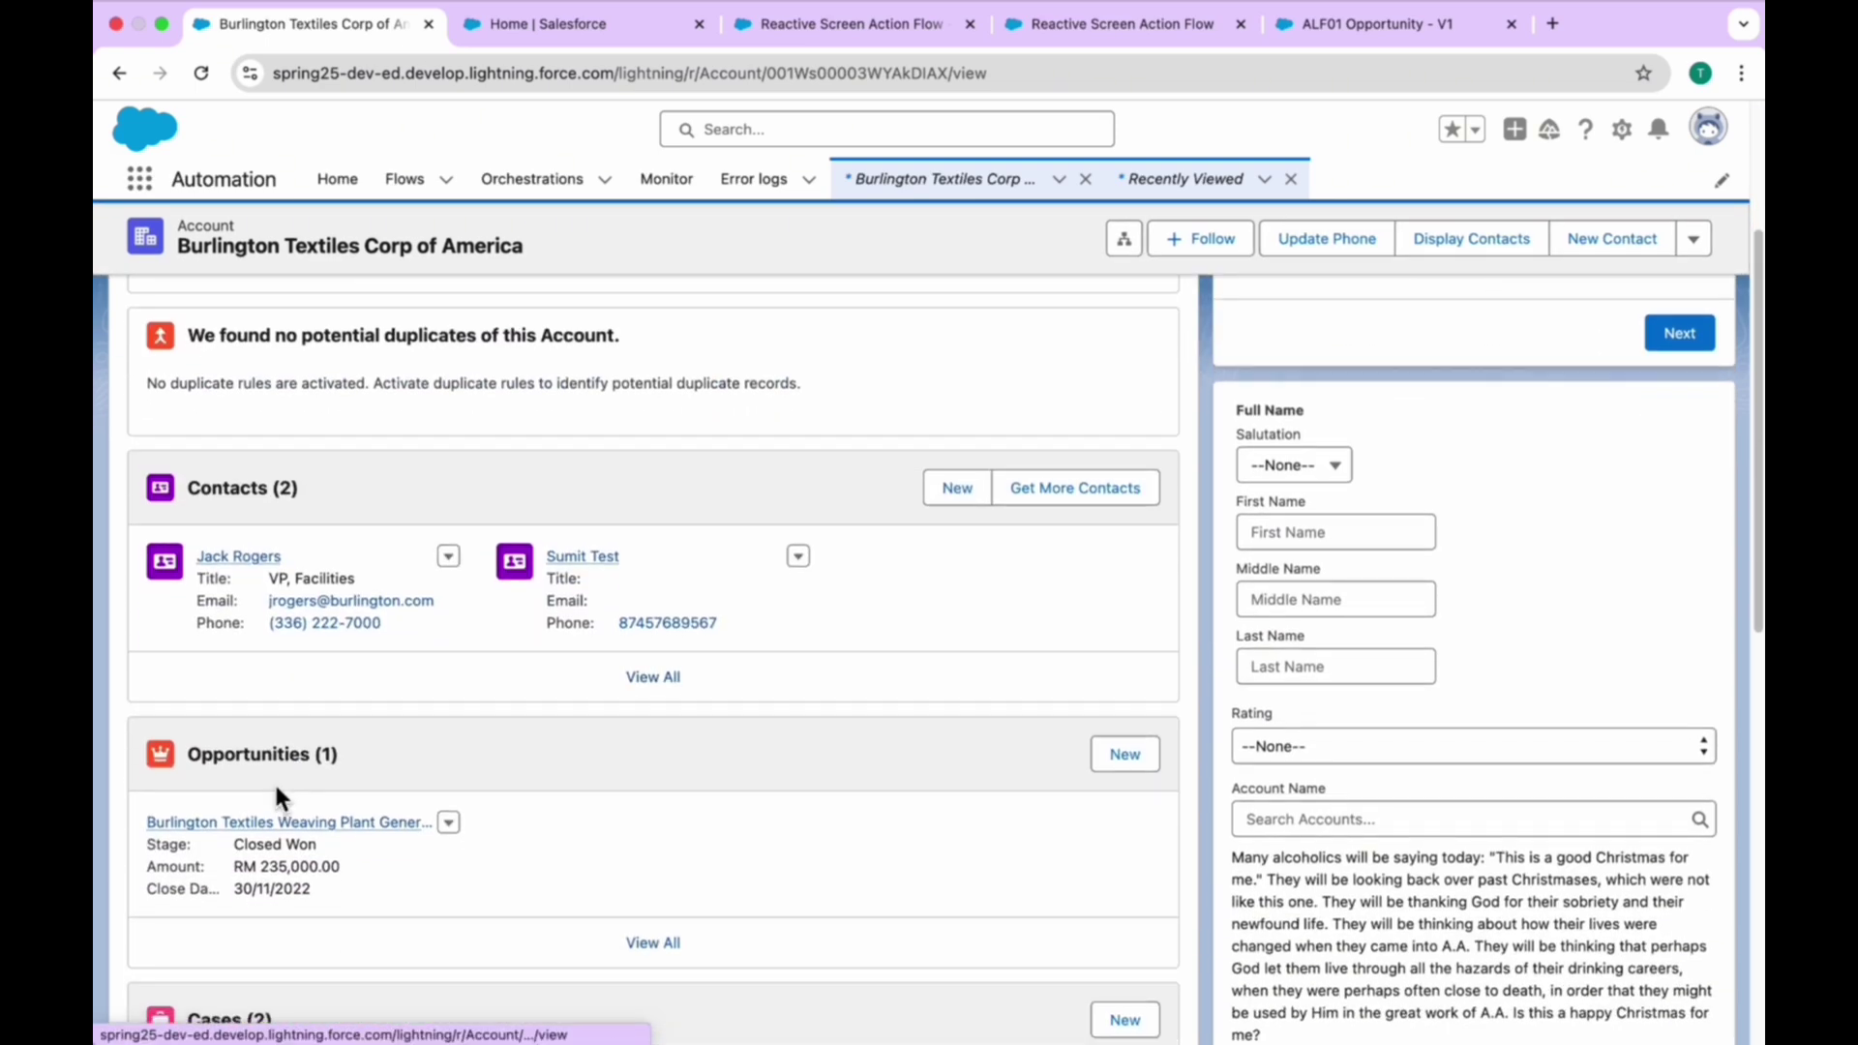
pyautogui.scroll(-1, 290, 726)
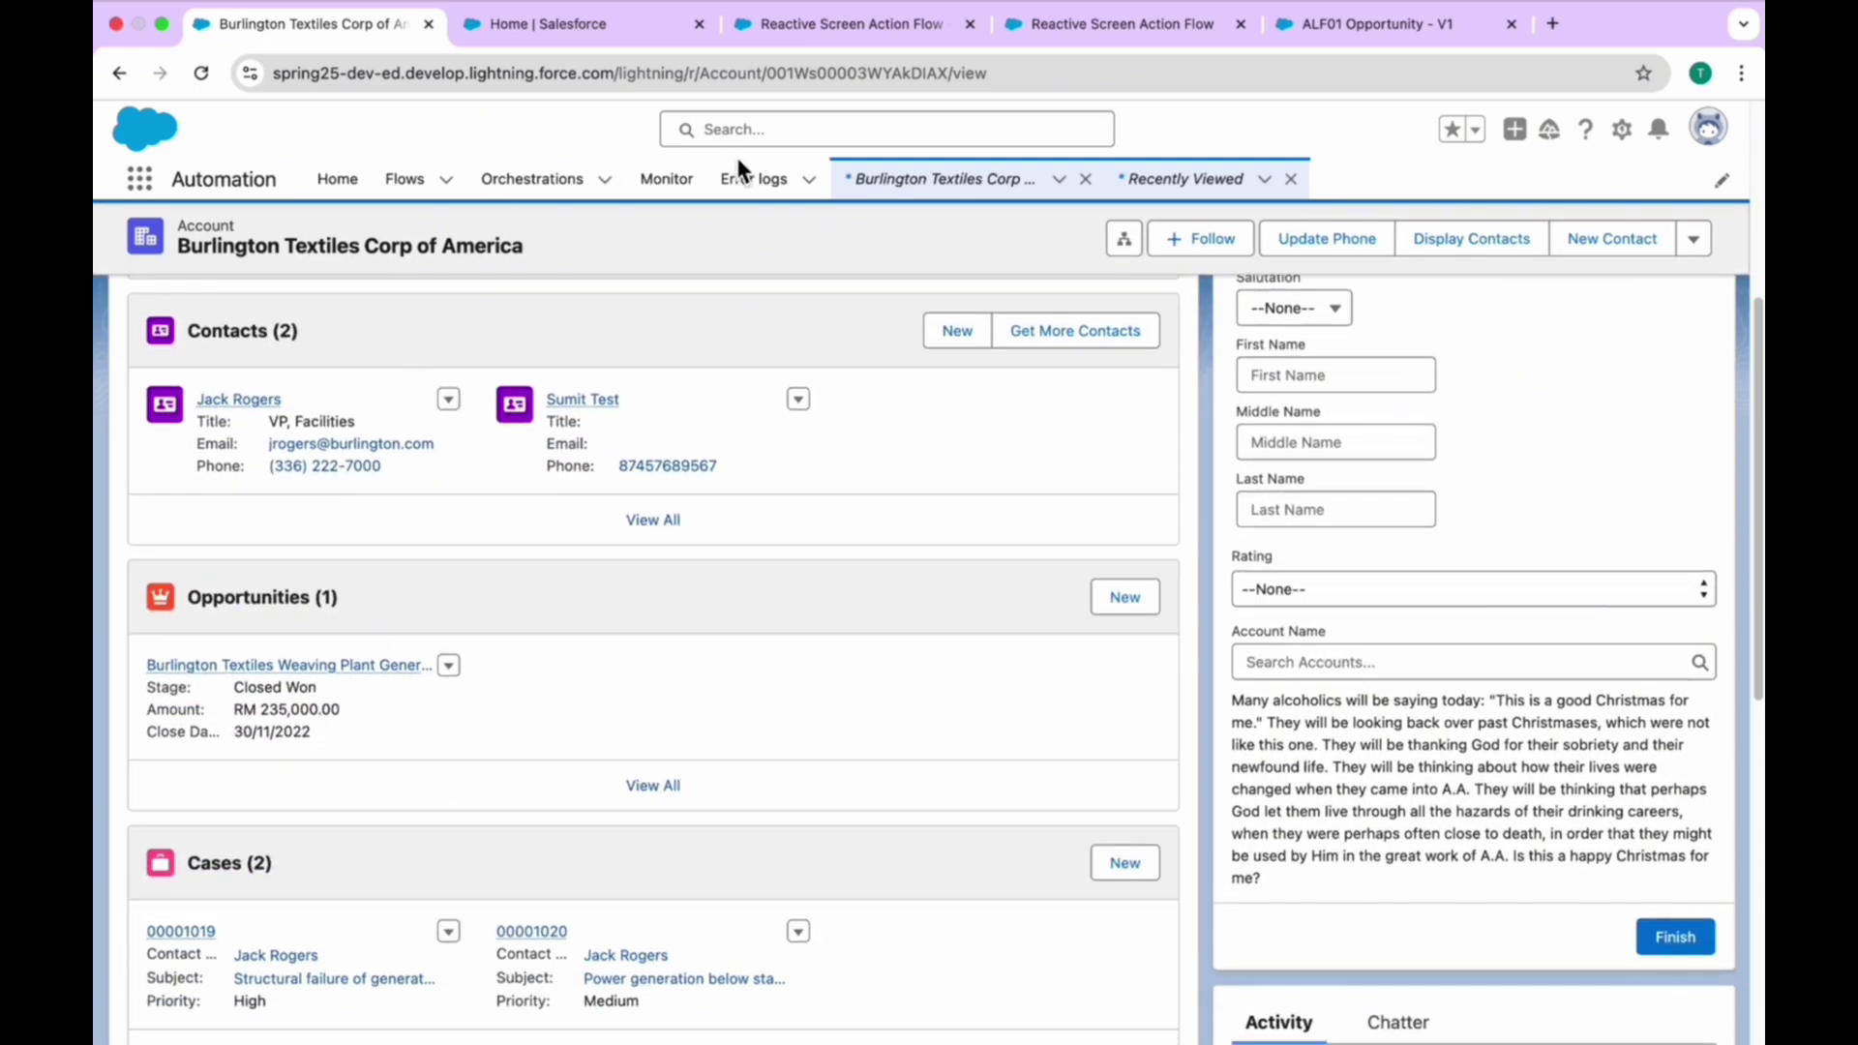
# Go back to the accounts list, open Edge Communications and view all of its related opportunities
pyautogui.click(129, 79)
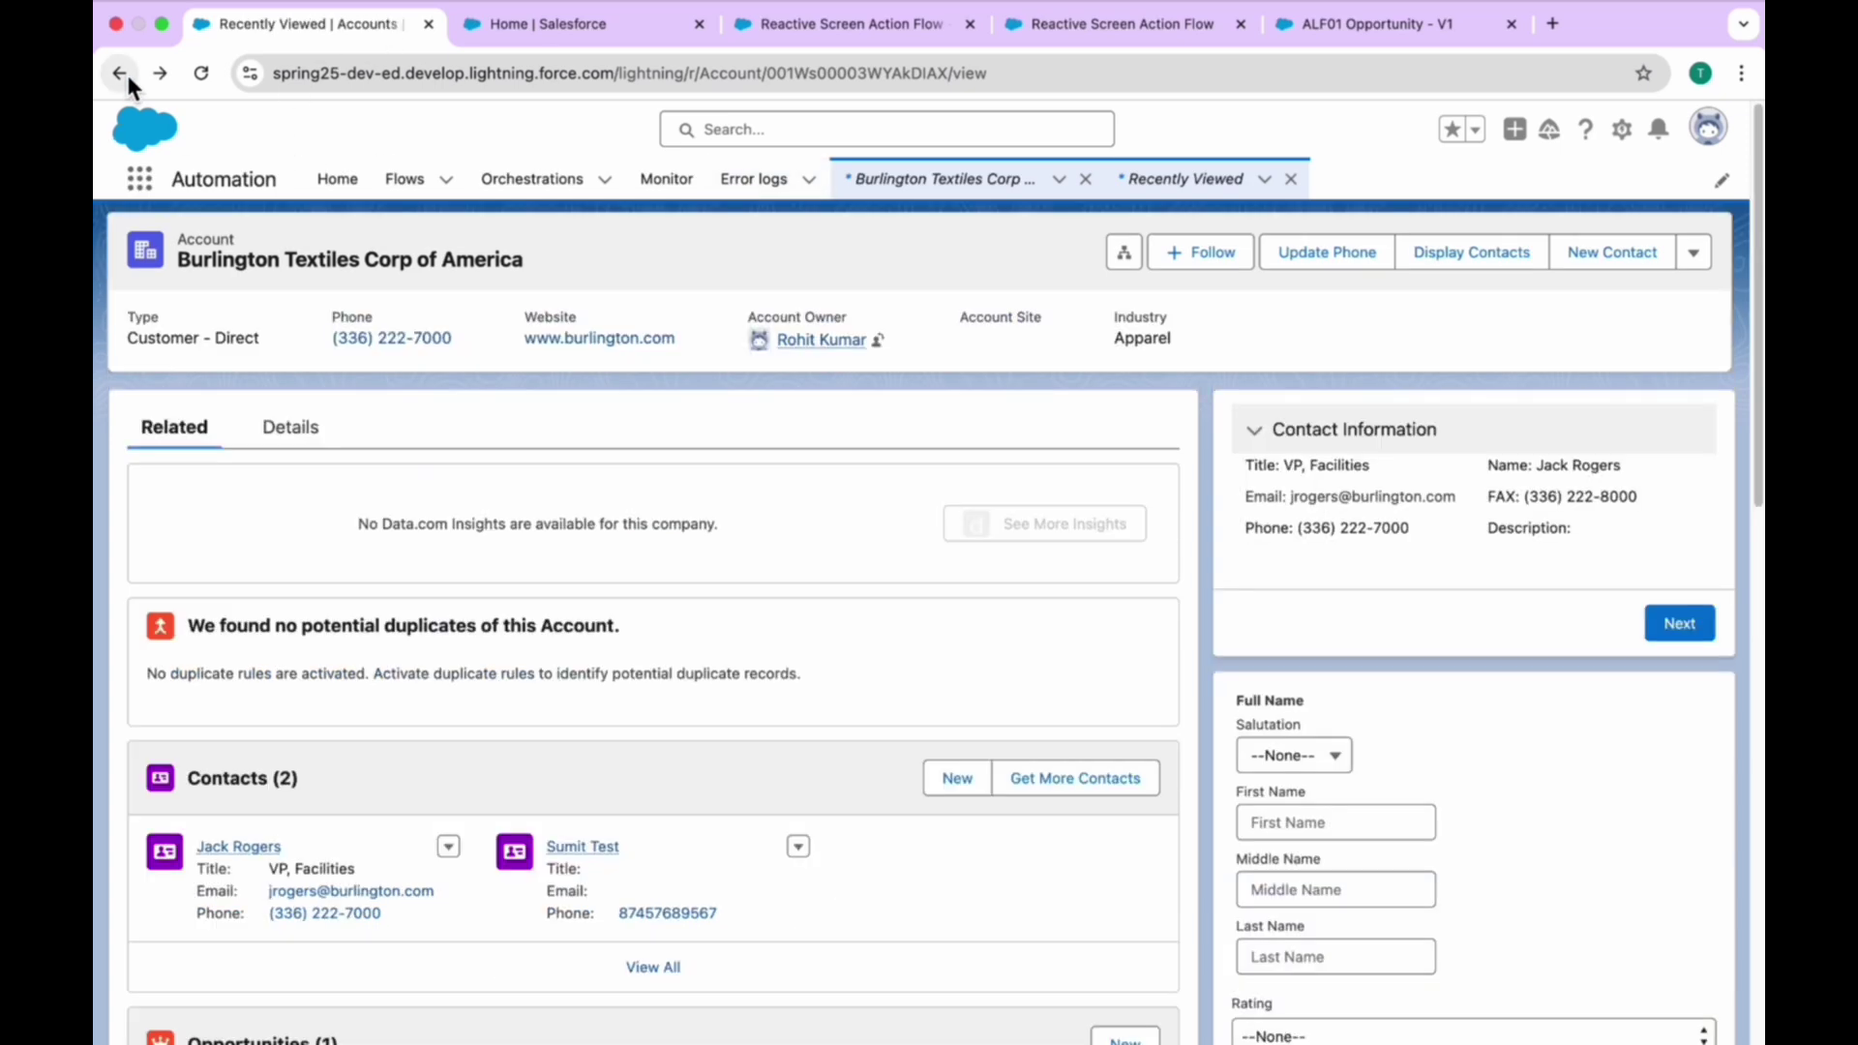
pyautogui.click(129, 79)
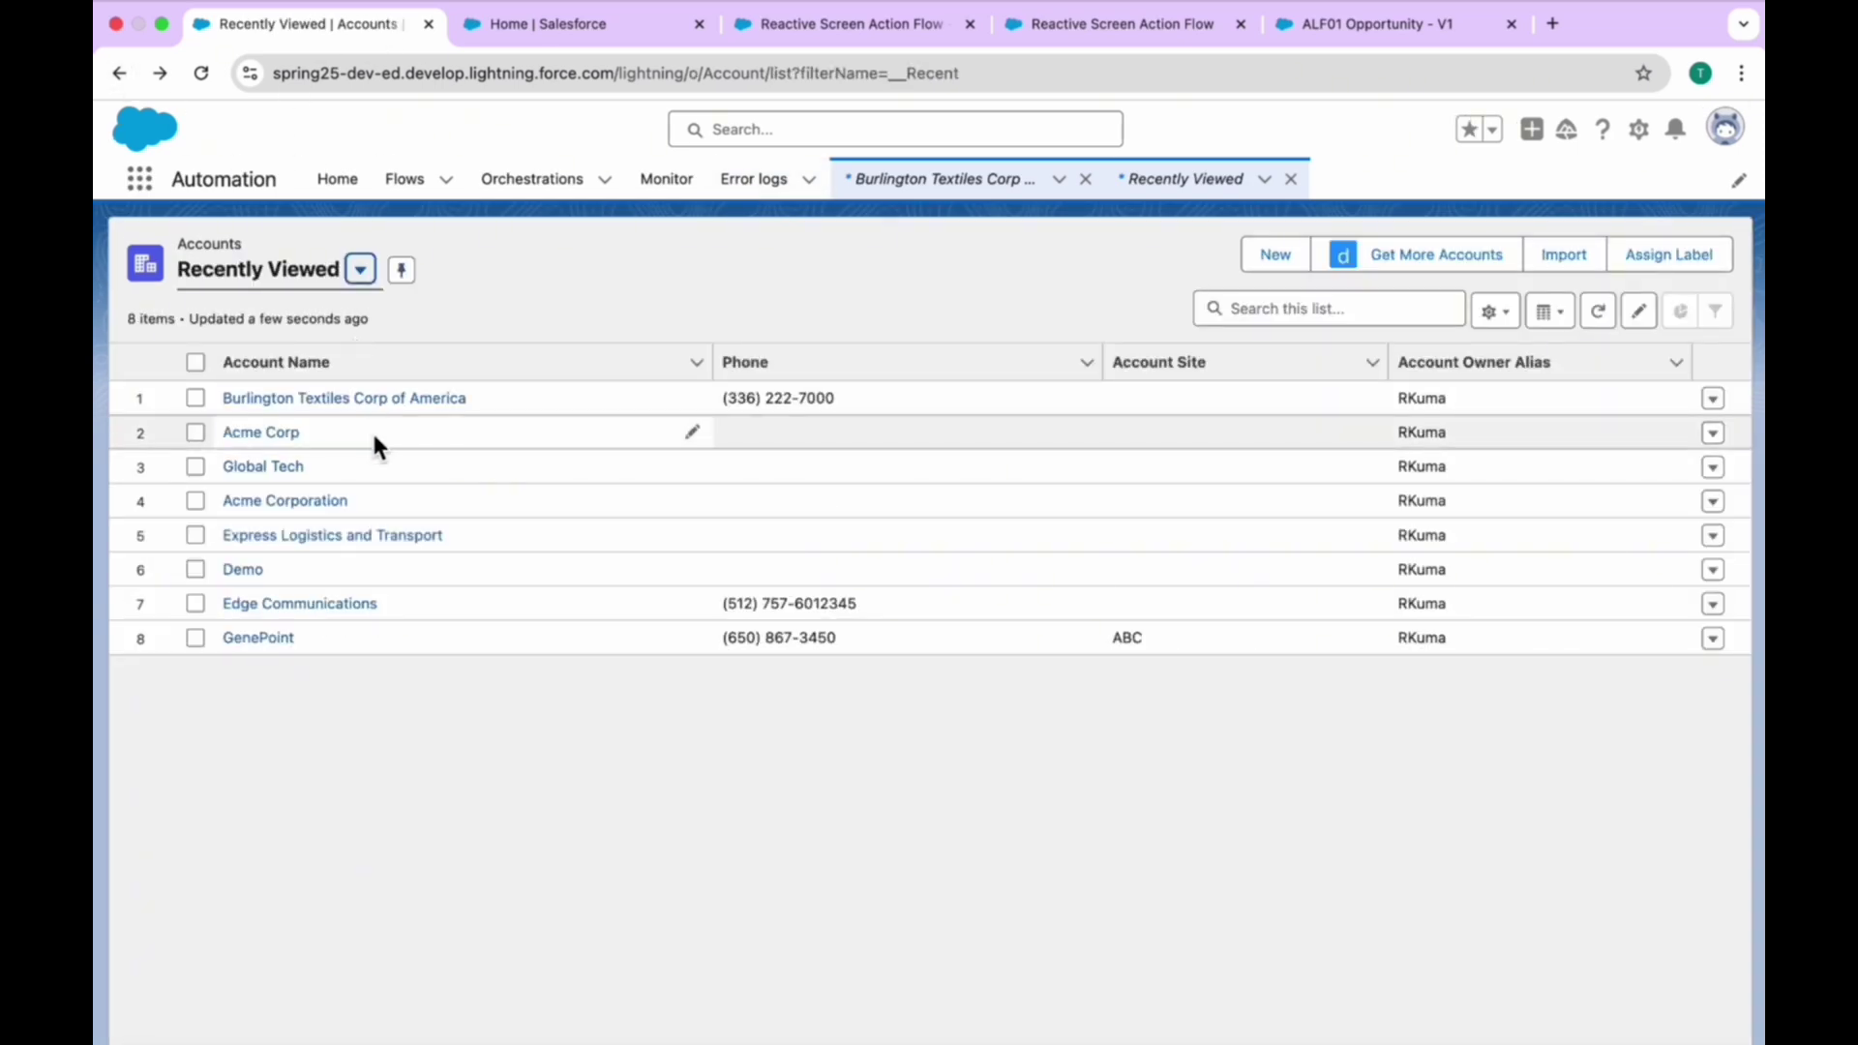
pyautogui.click(288, 604)
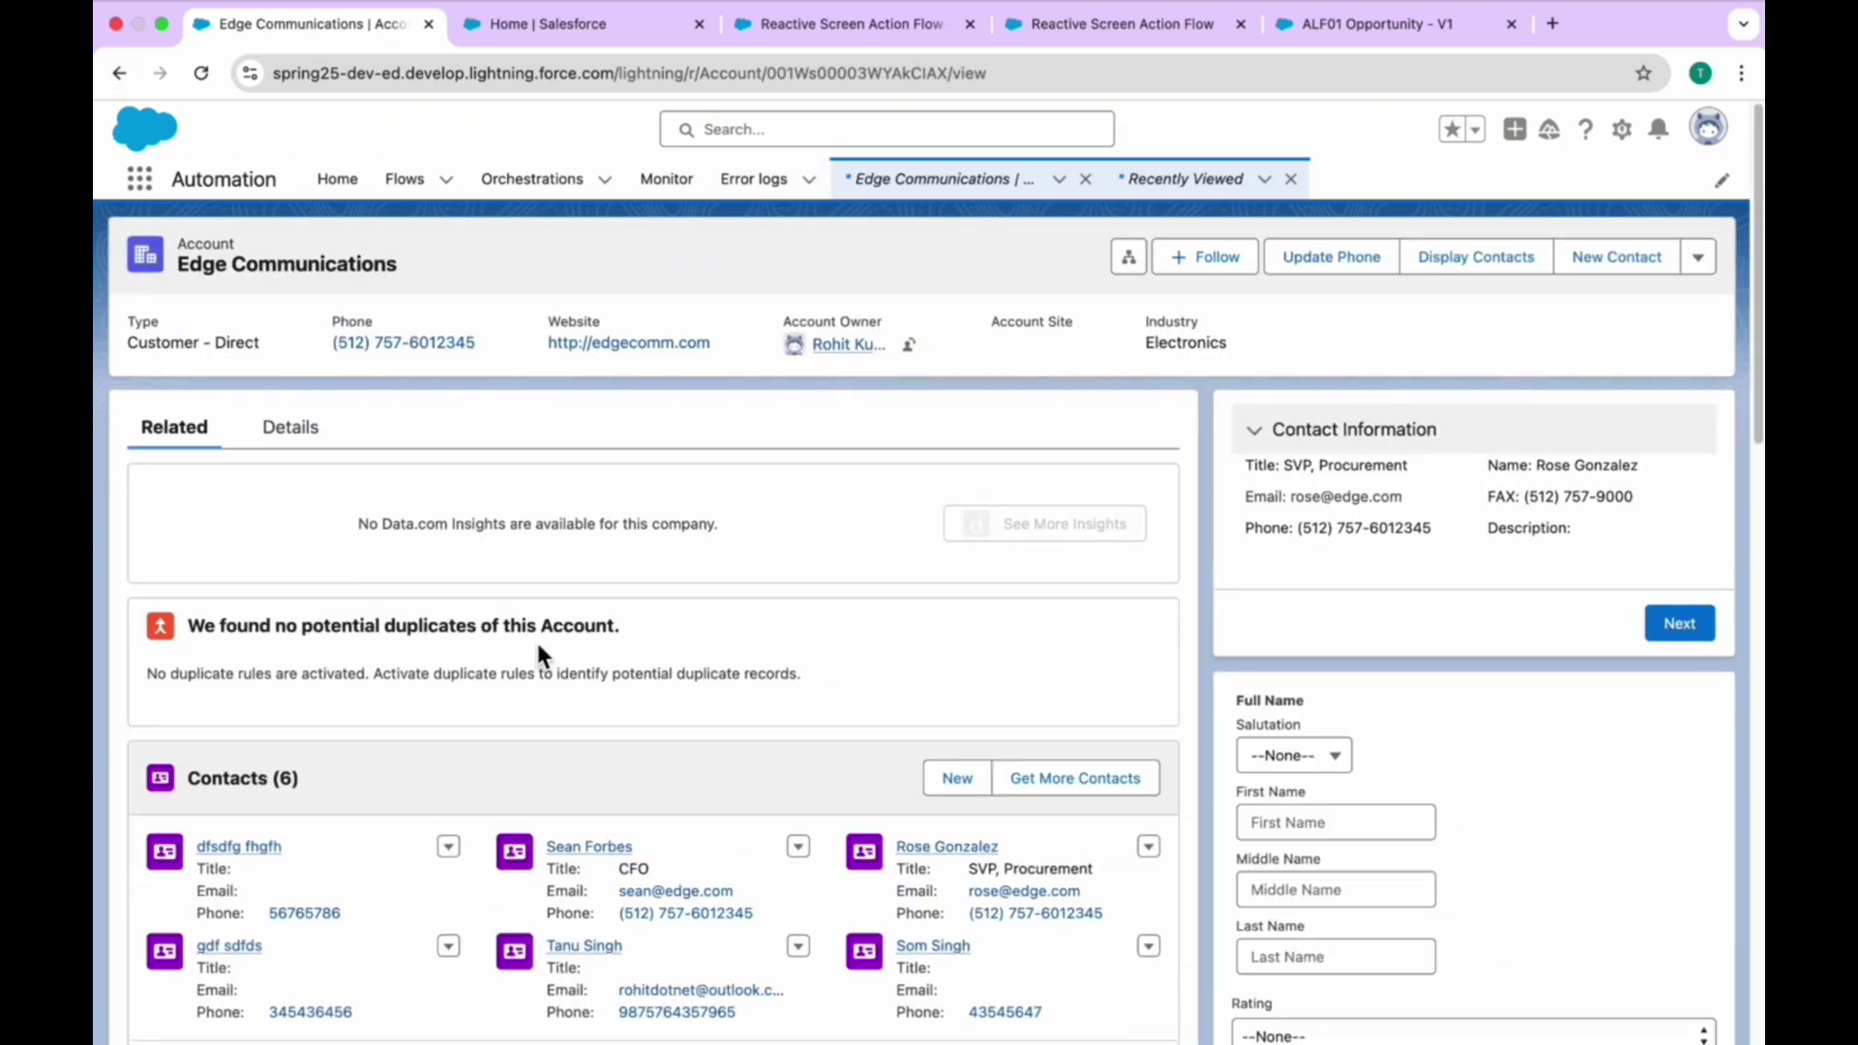
pyautogui.scroll(-3, 536, 638)
pyautogui.scroll(-3, 537, 642)
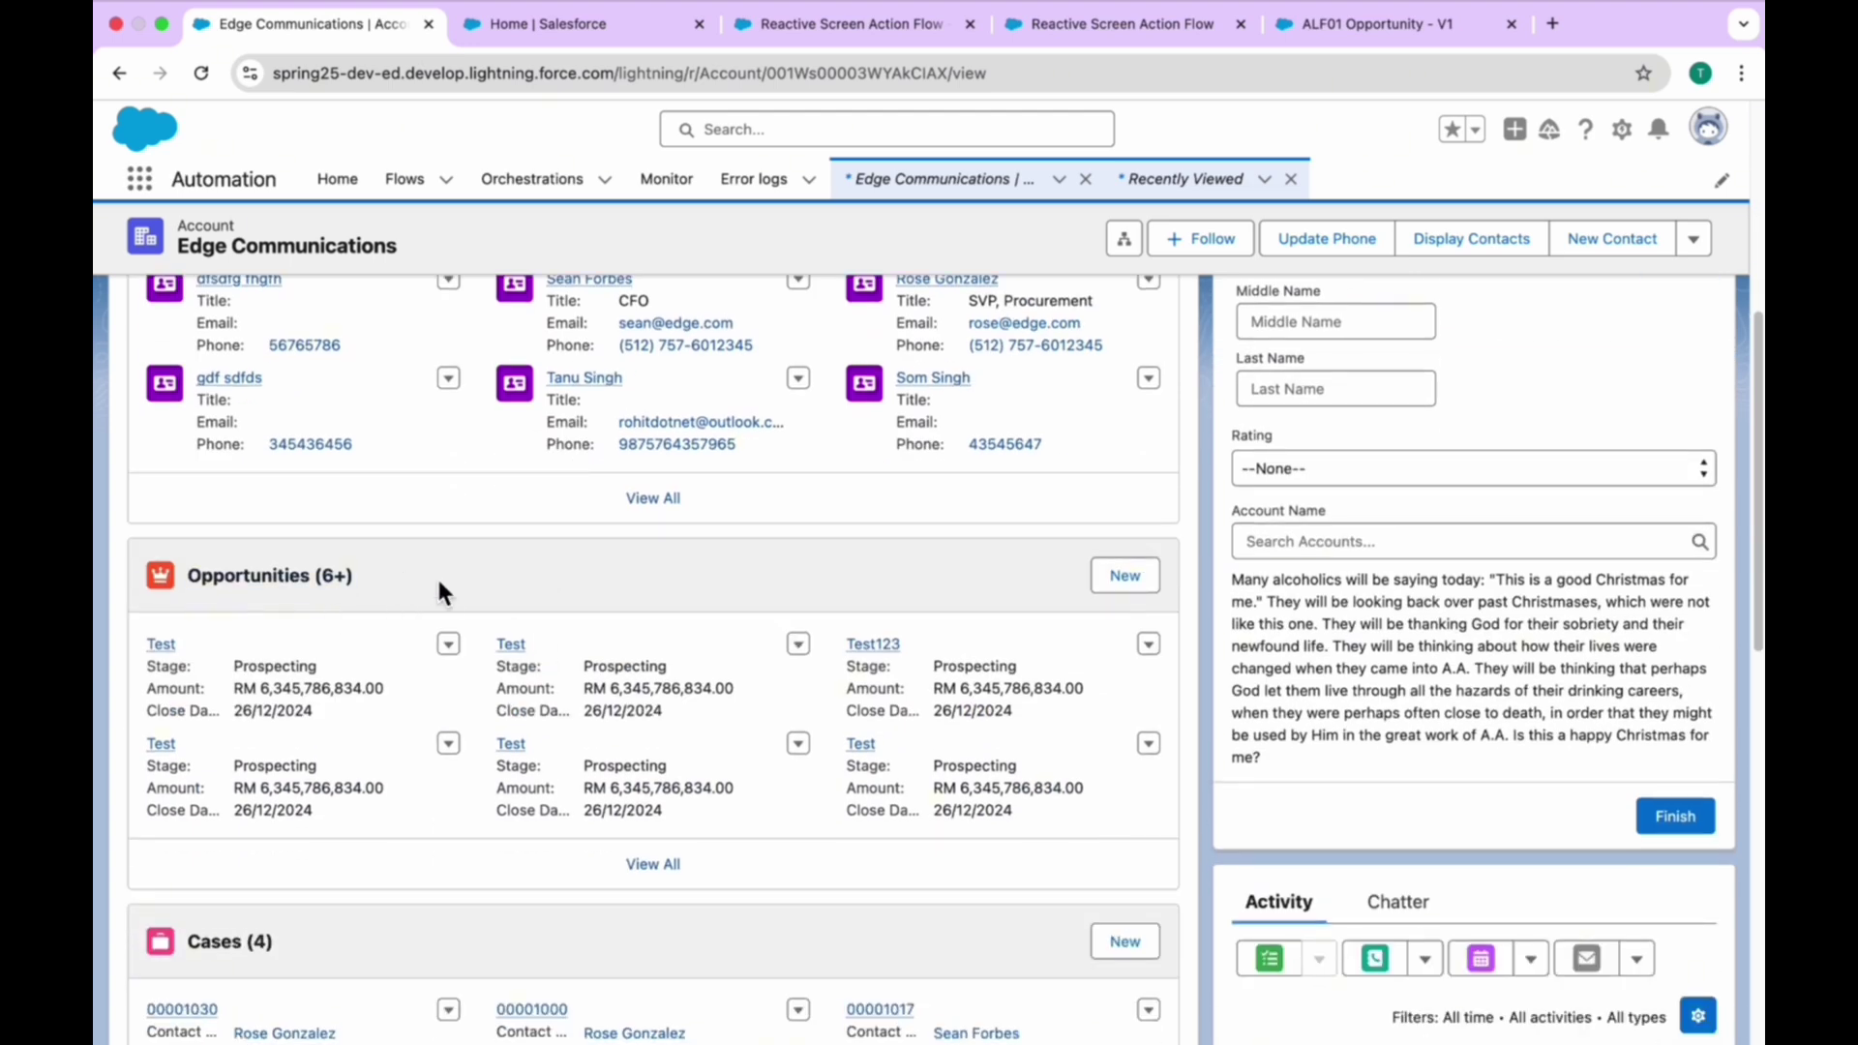
pyautogui.click(654, 864)
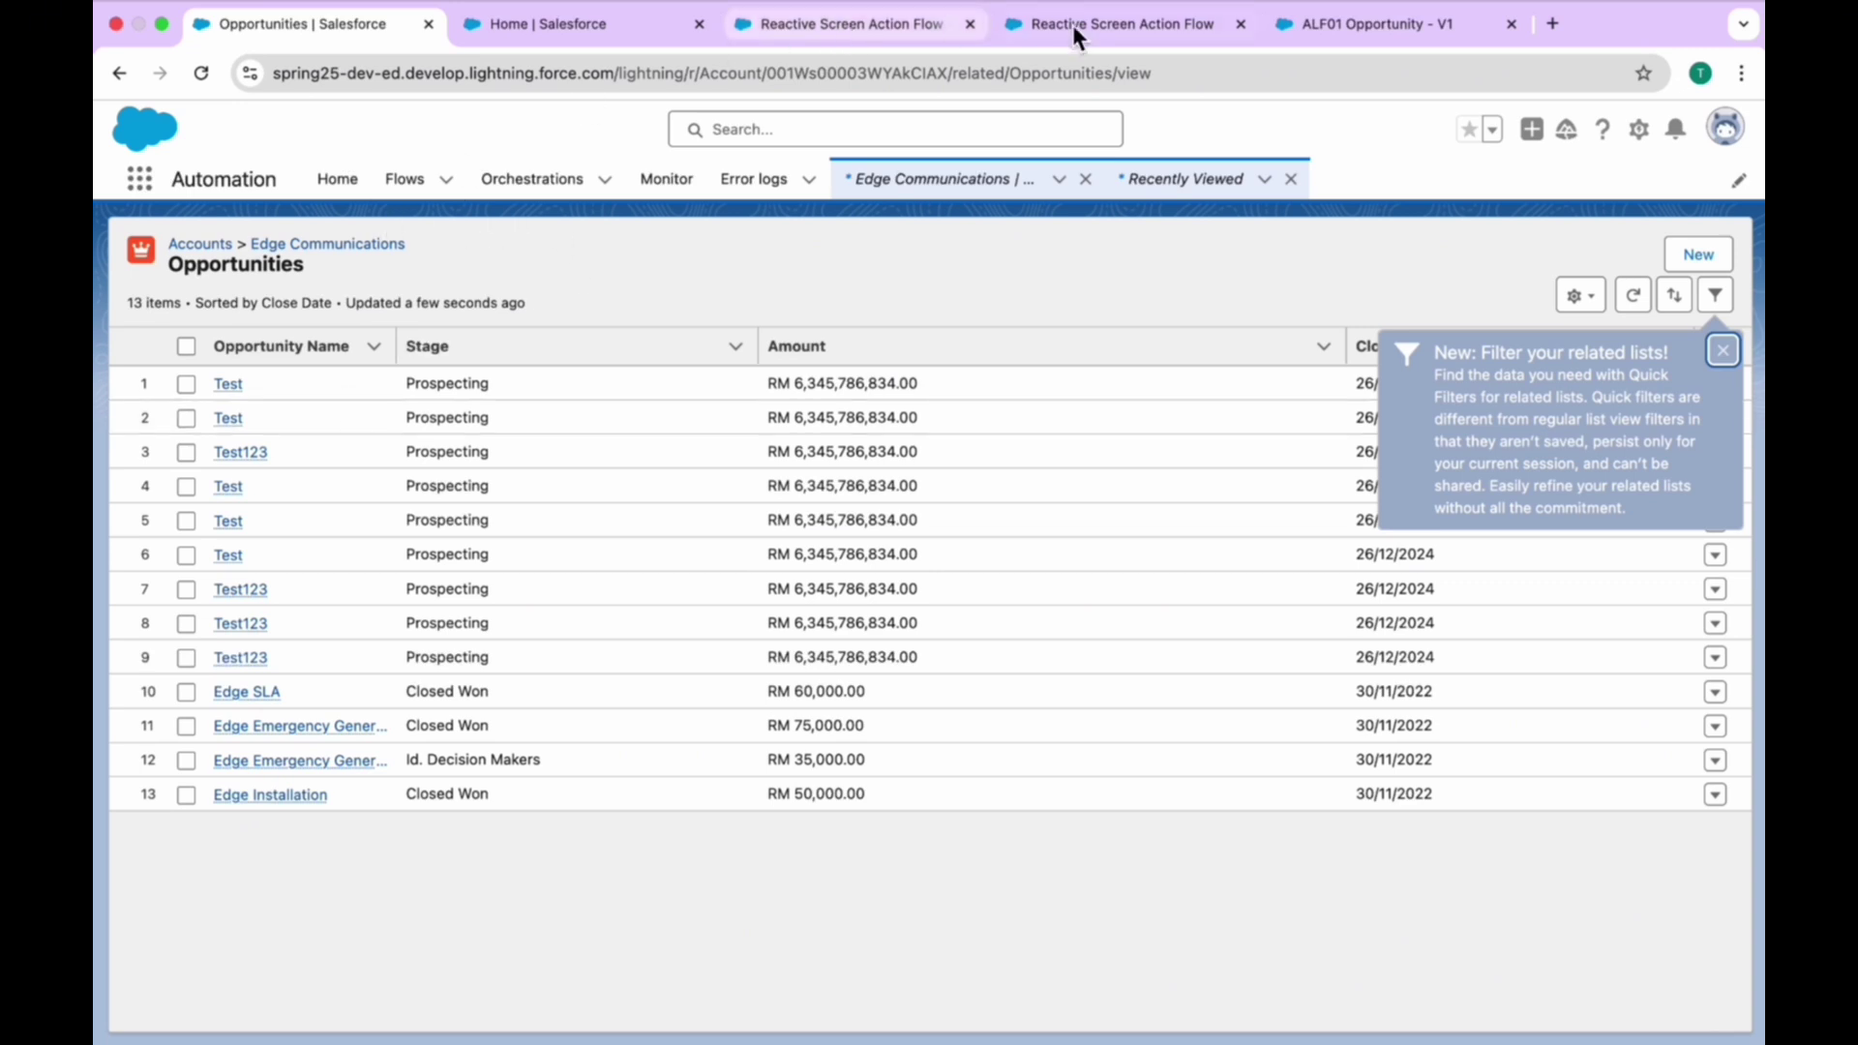
# Return to the Reactive Screen Action Flow debug page, clear the Account lookup, reload the page and run the debug with the default options
pyautogui.click(1298, 38)
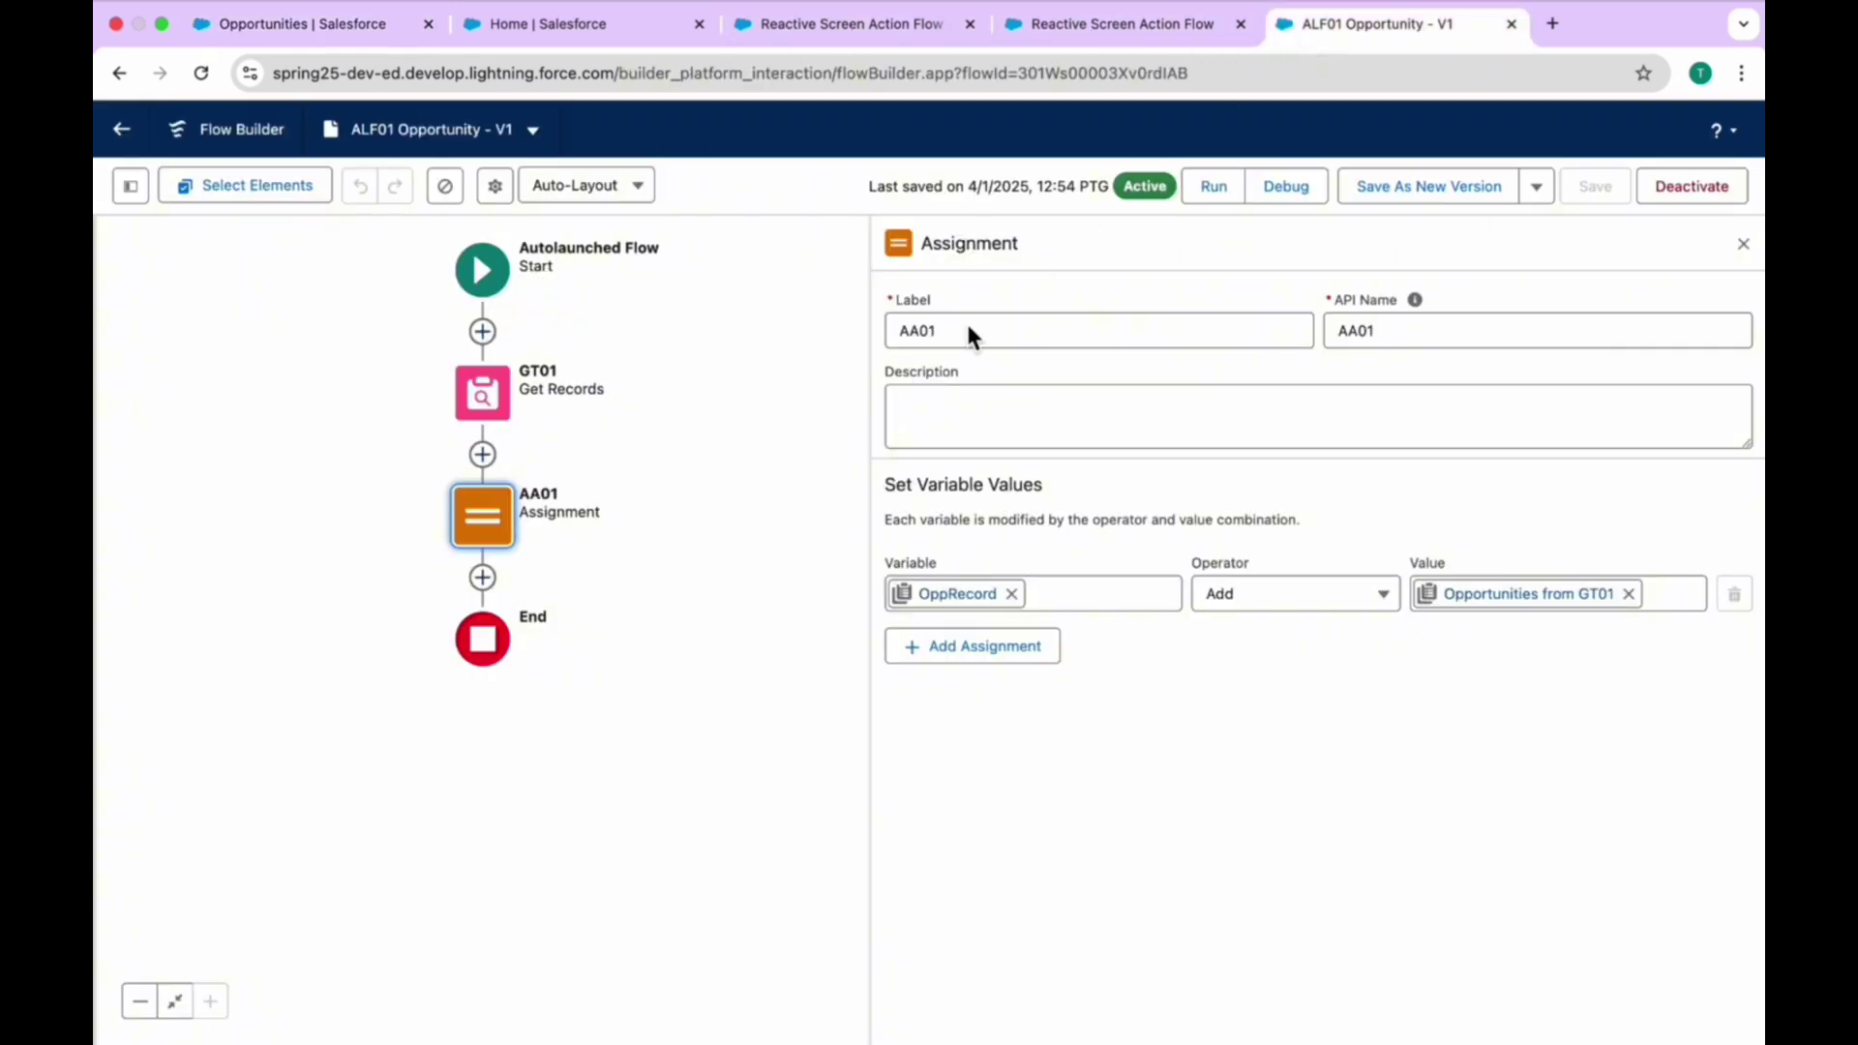
pyautogui.click(1127, 29)
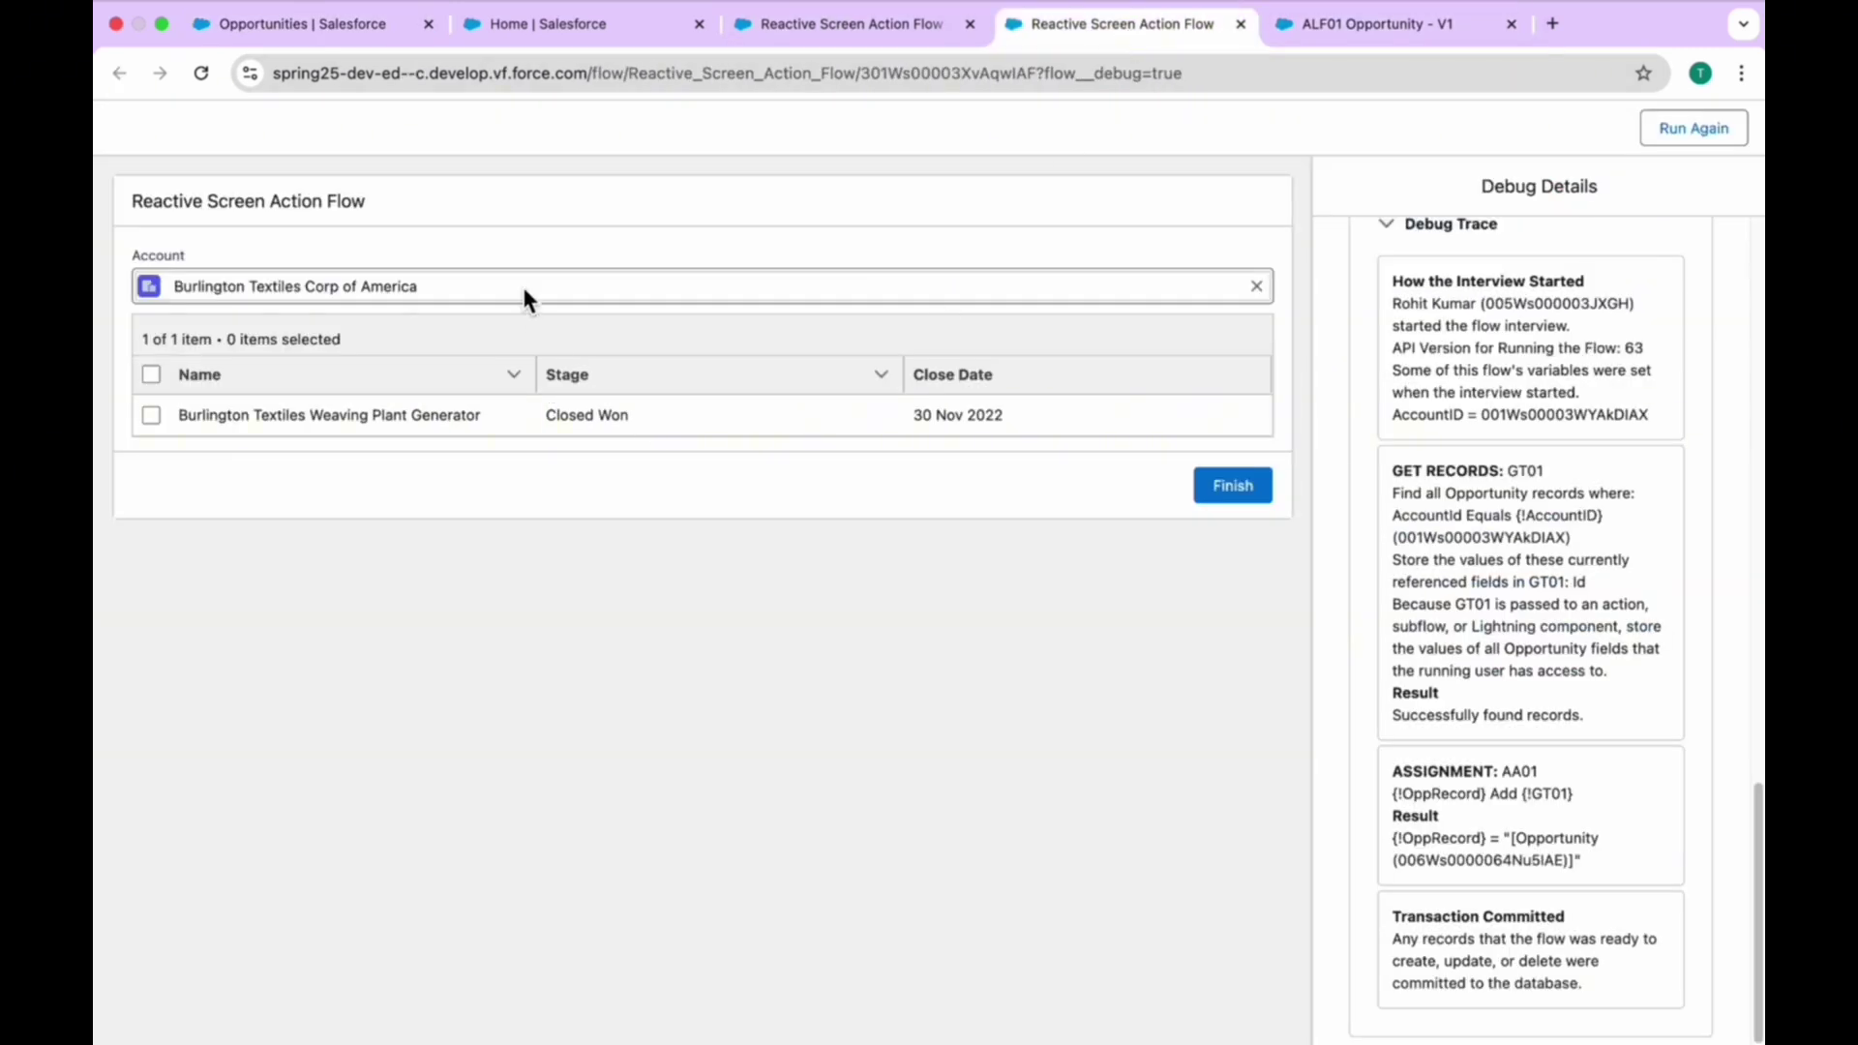
pyautogui.click(1257, 287)
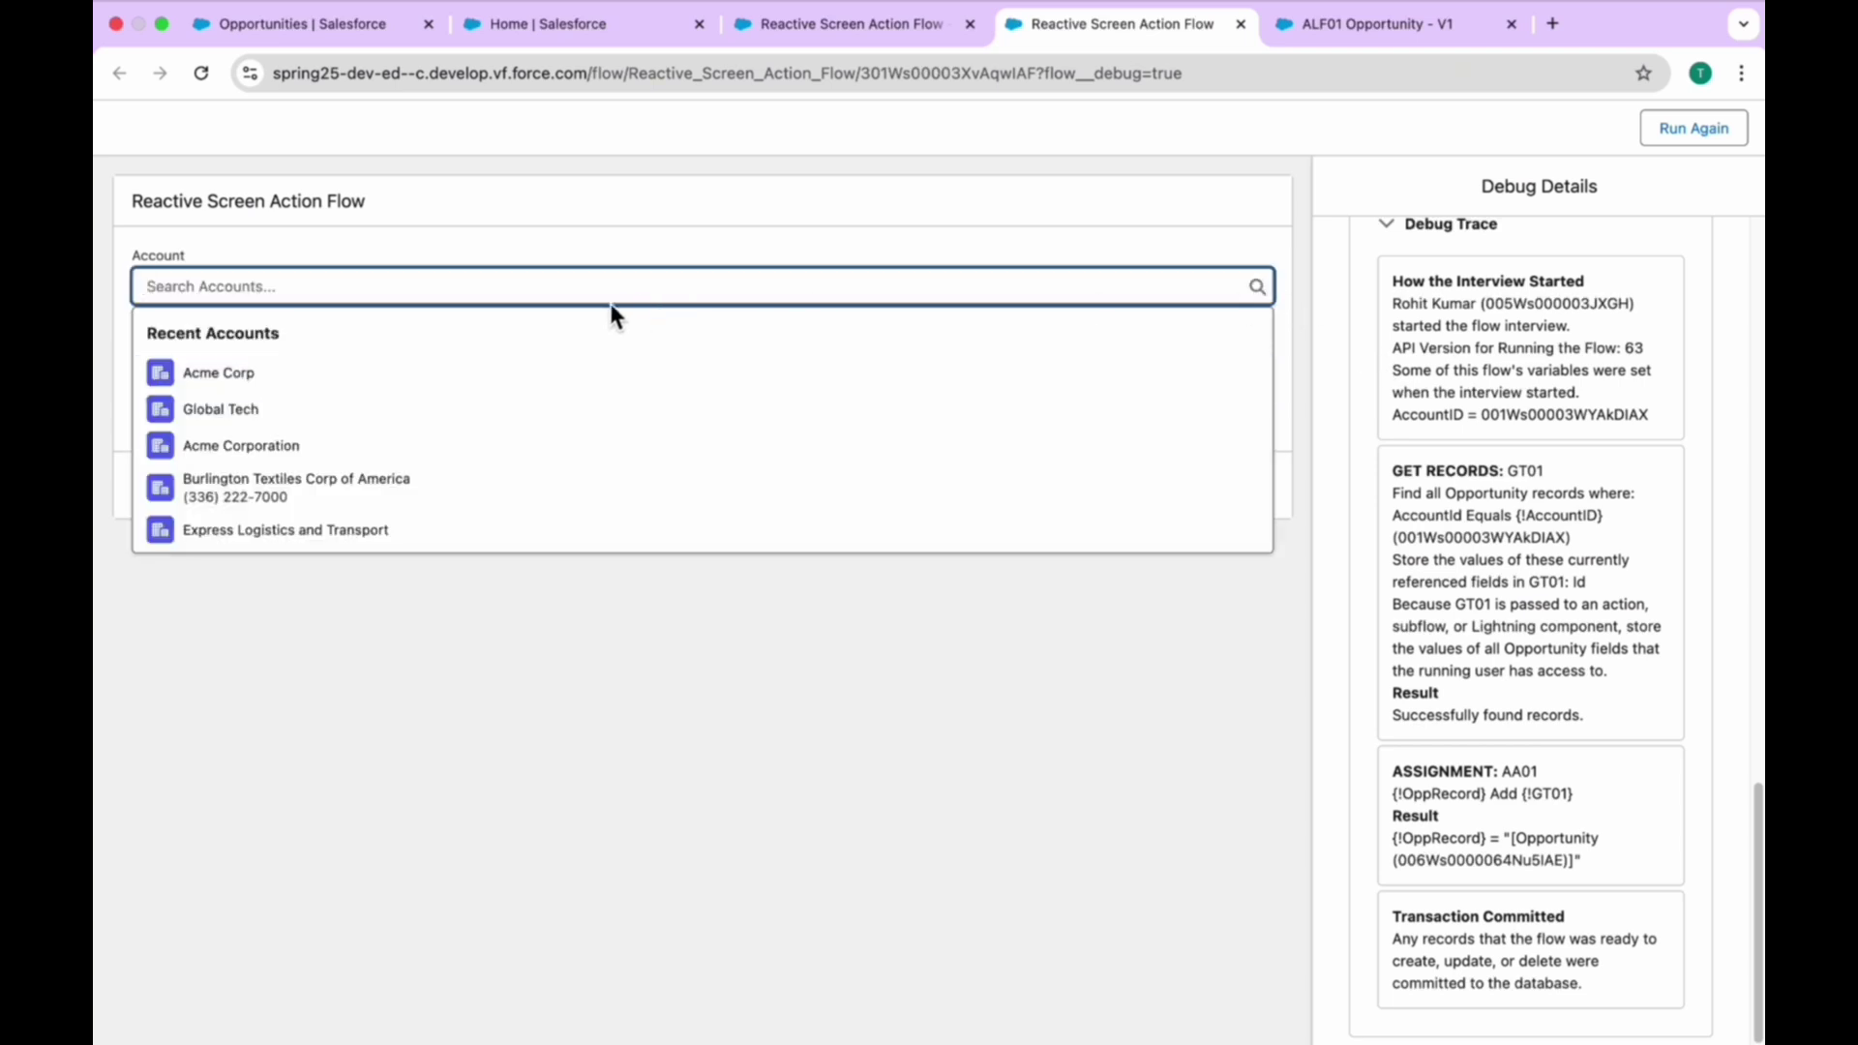
pyautogui.click(350, 72)
pyautogui.press('Return')
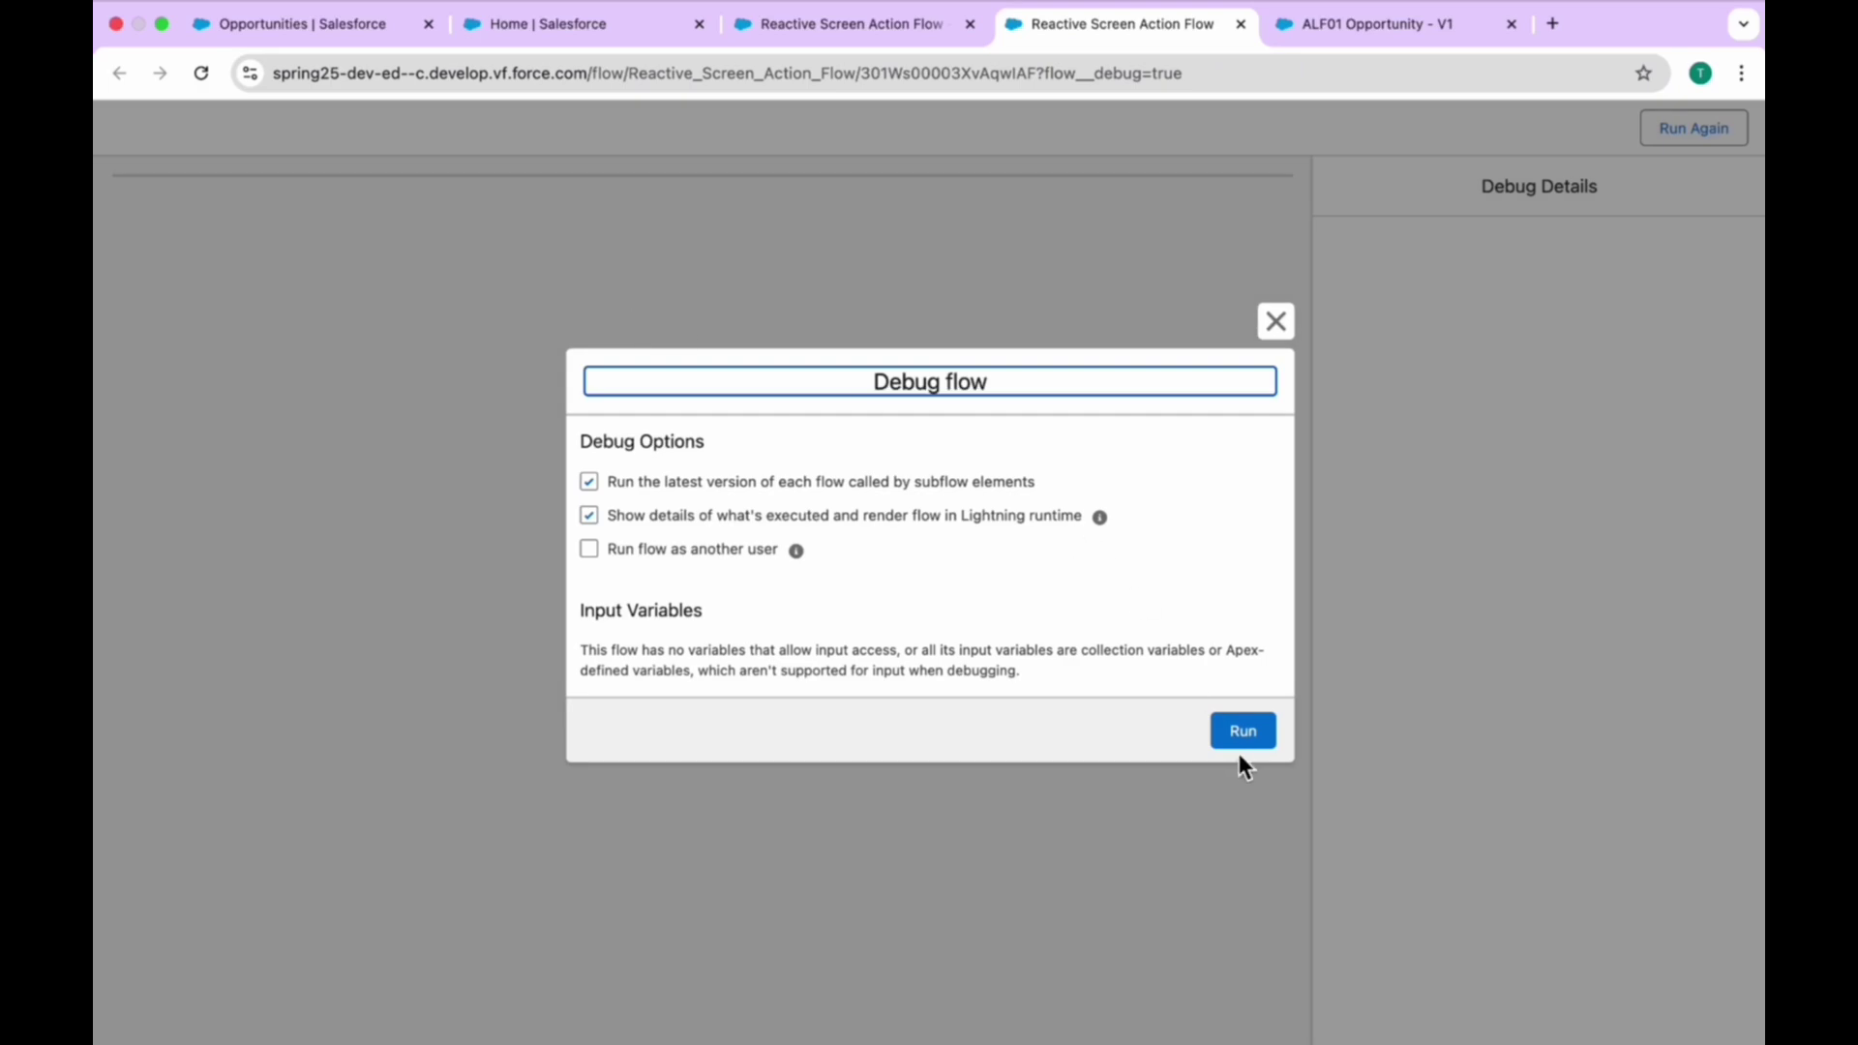
pyautogui.click(1247, 739)
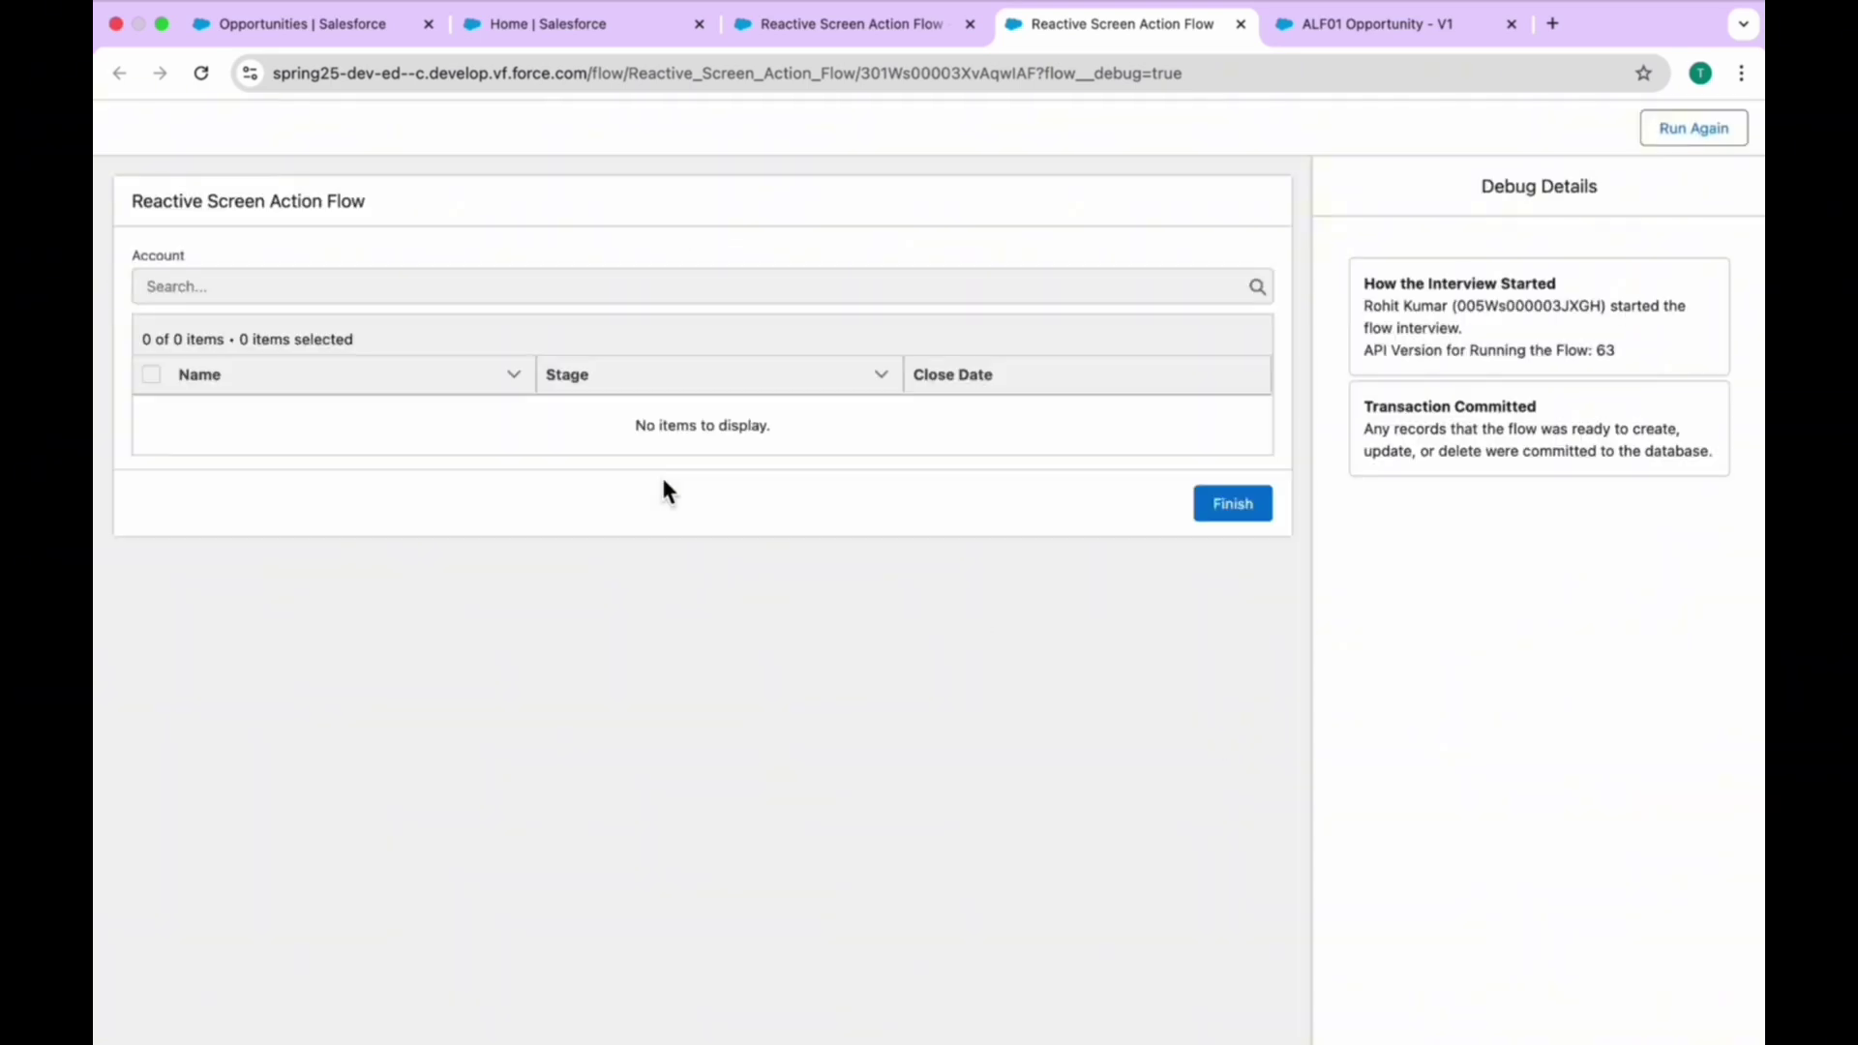
# Choose Edge Communications in the Account lookup and look through the opportunities and item count in the data table
pyautogui.click(328, 285)
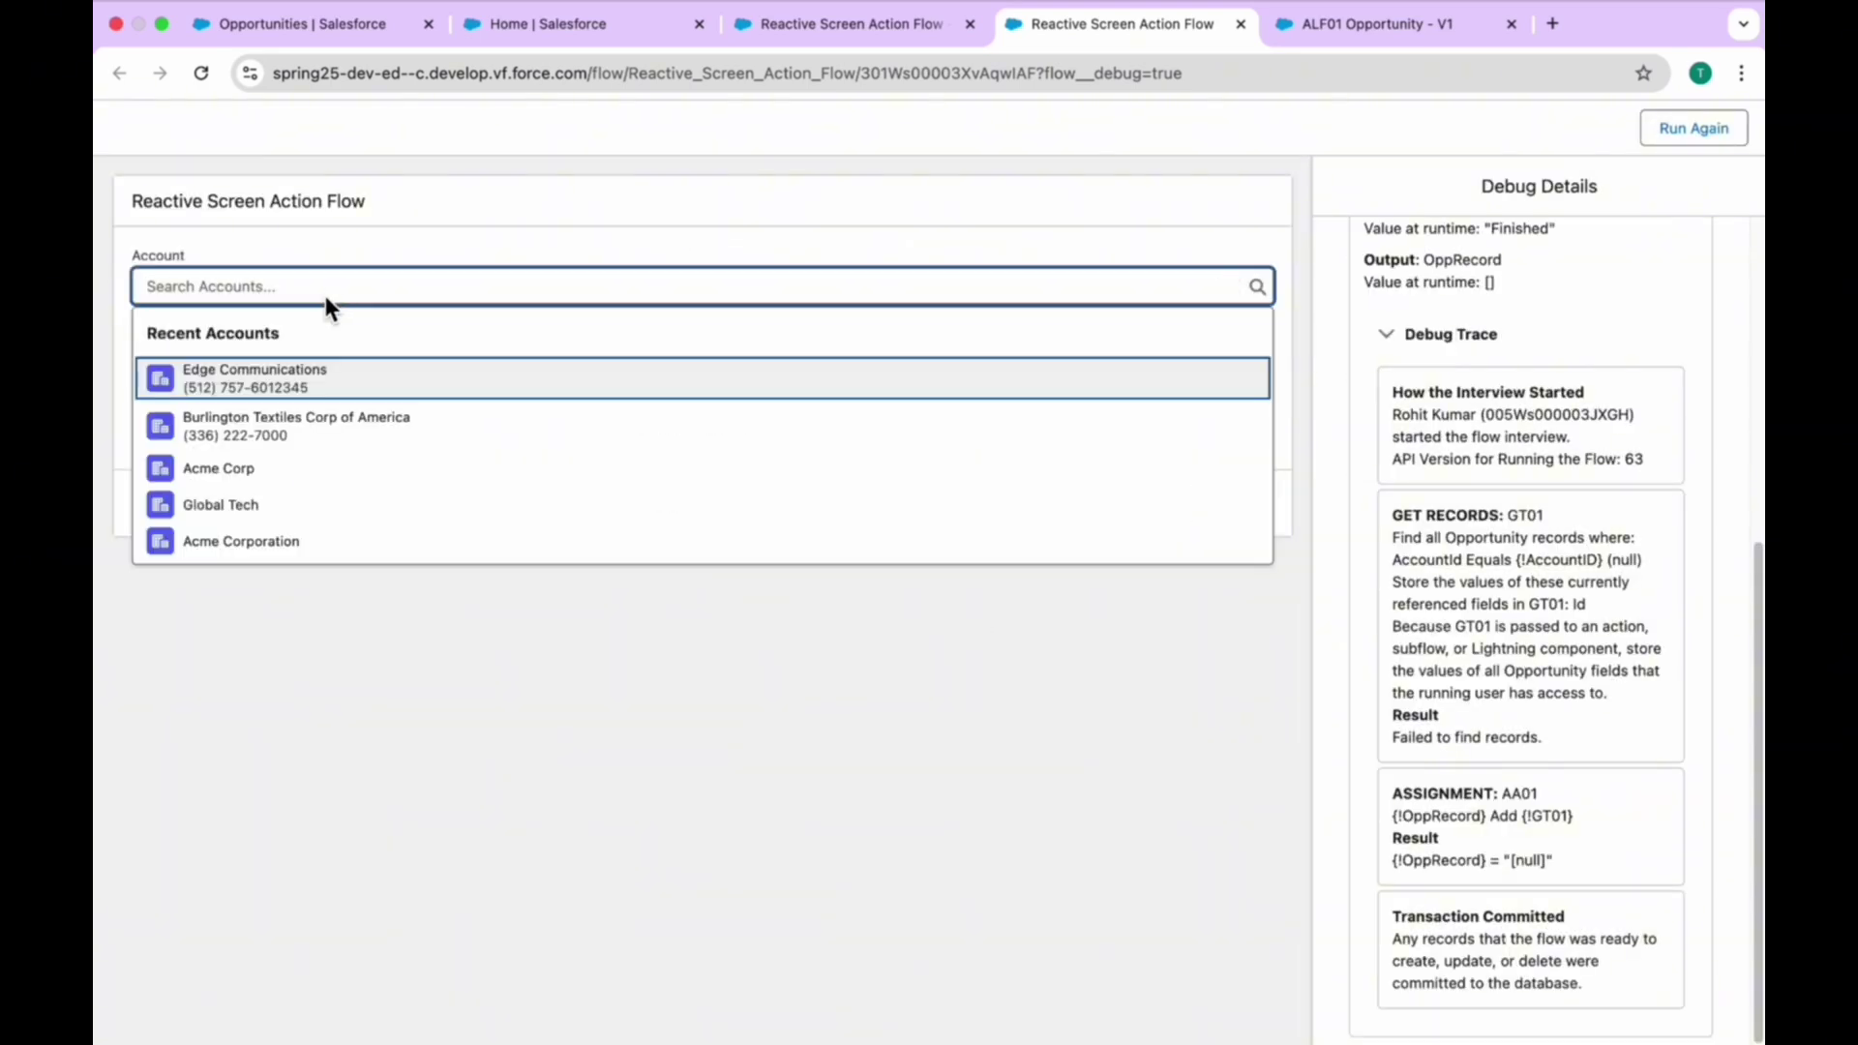
pyautogui.click(281, 379)
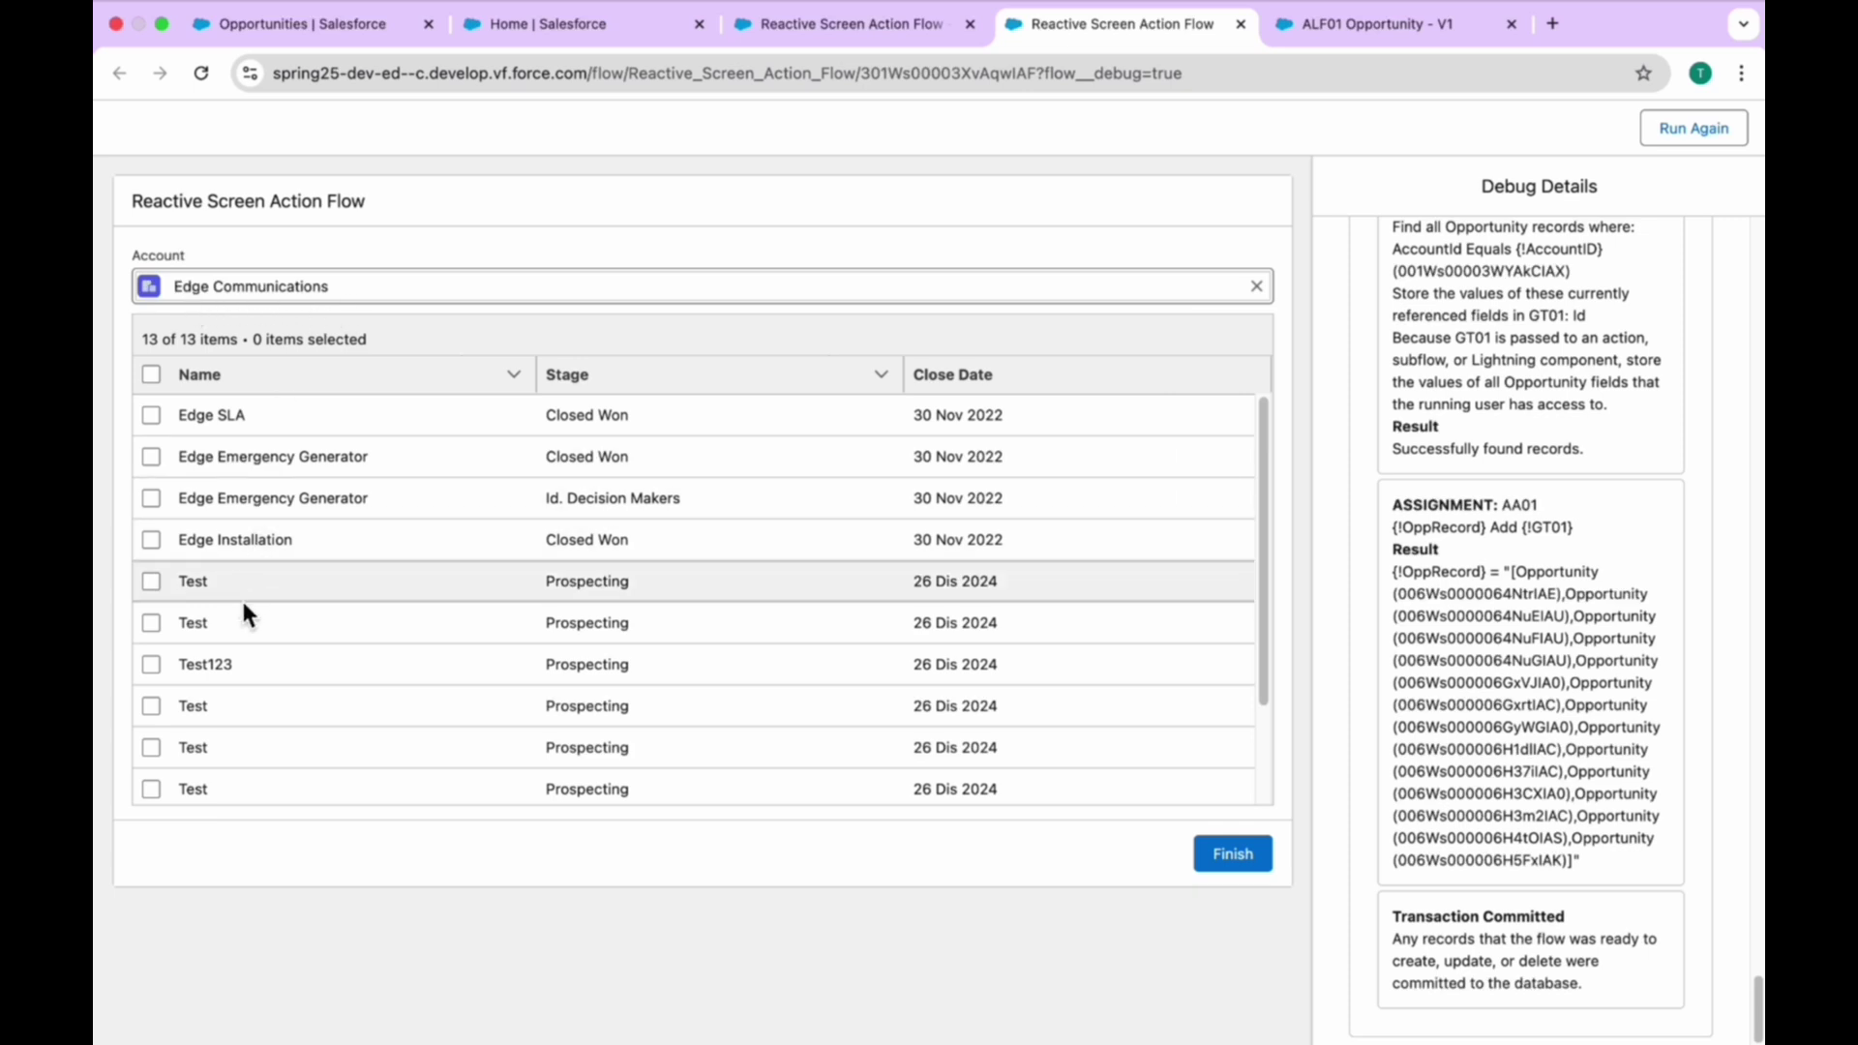
pyautogui.scroll(-3, 199, 747)
pyautogui.scroll(2, 206, 750)
pyautogui.scroll(1, 206, 750)
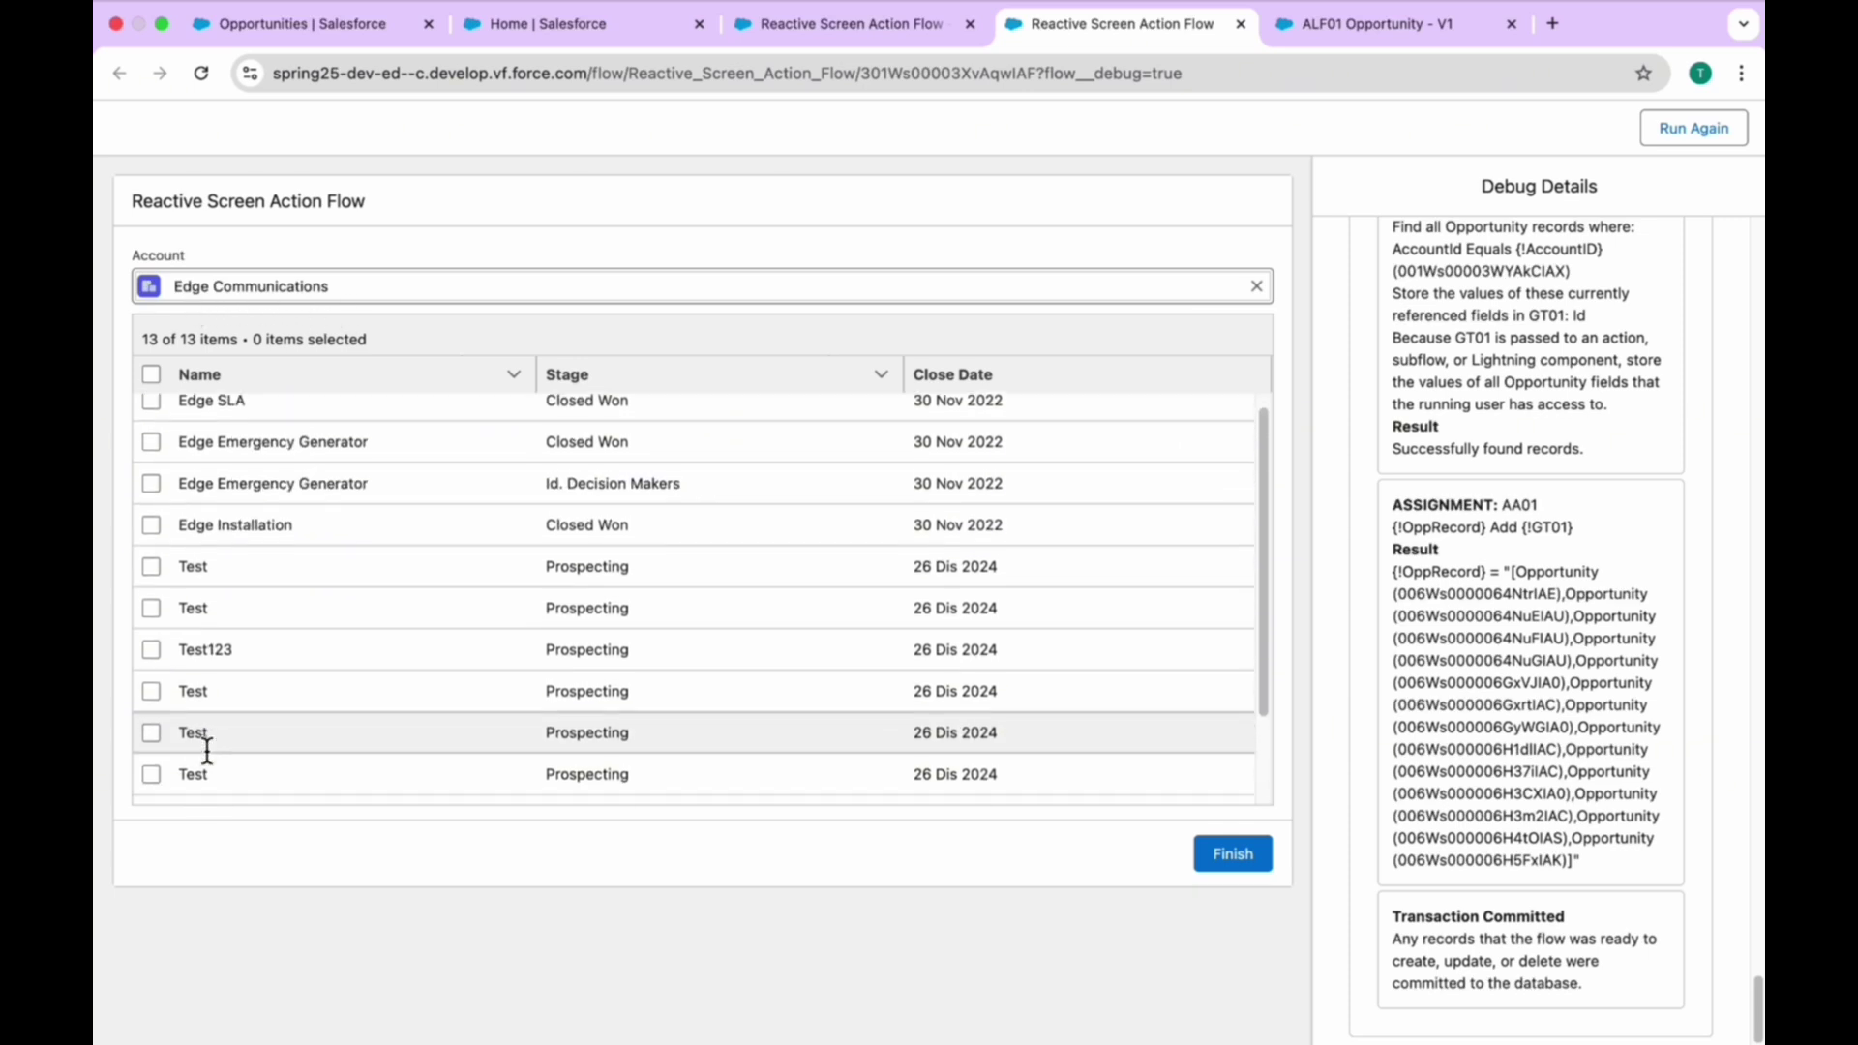
pyautogui.tripleClick(149, 340)
pyautogui.scroll(-3, 410, 515)
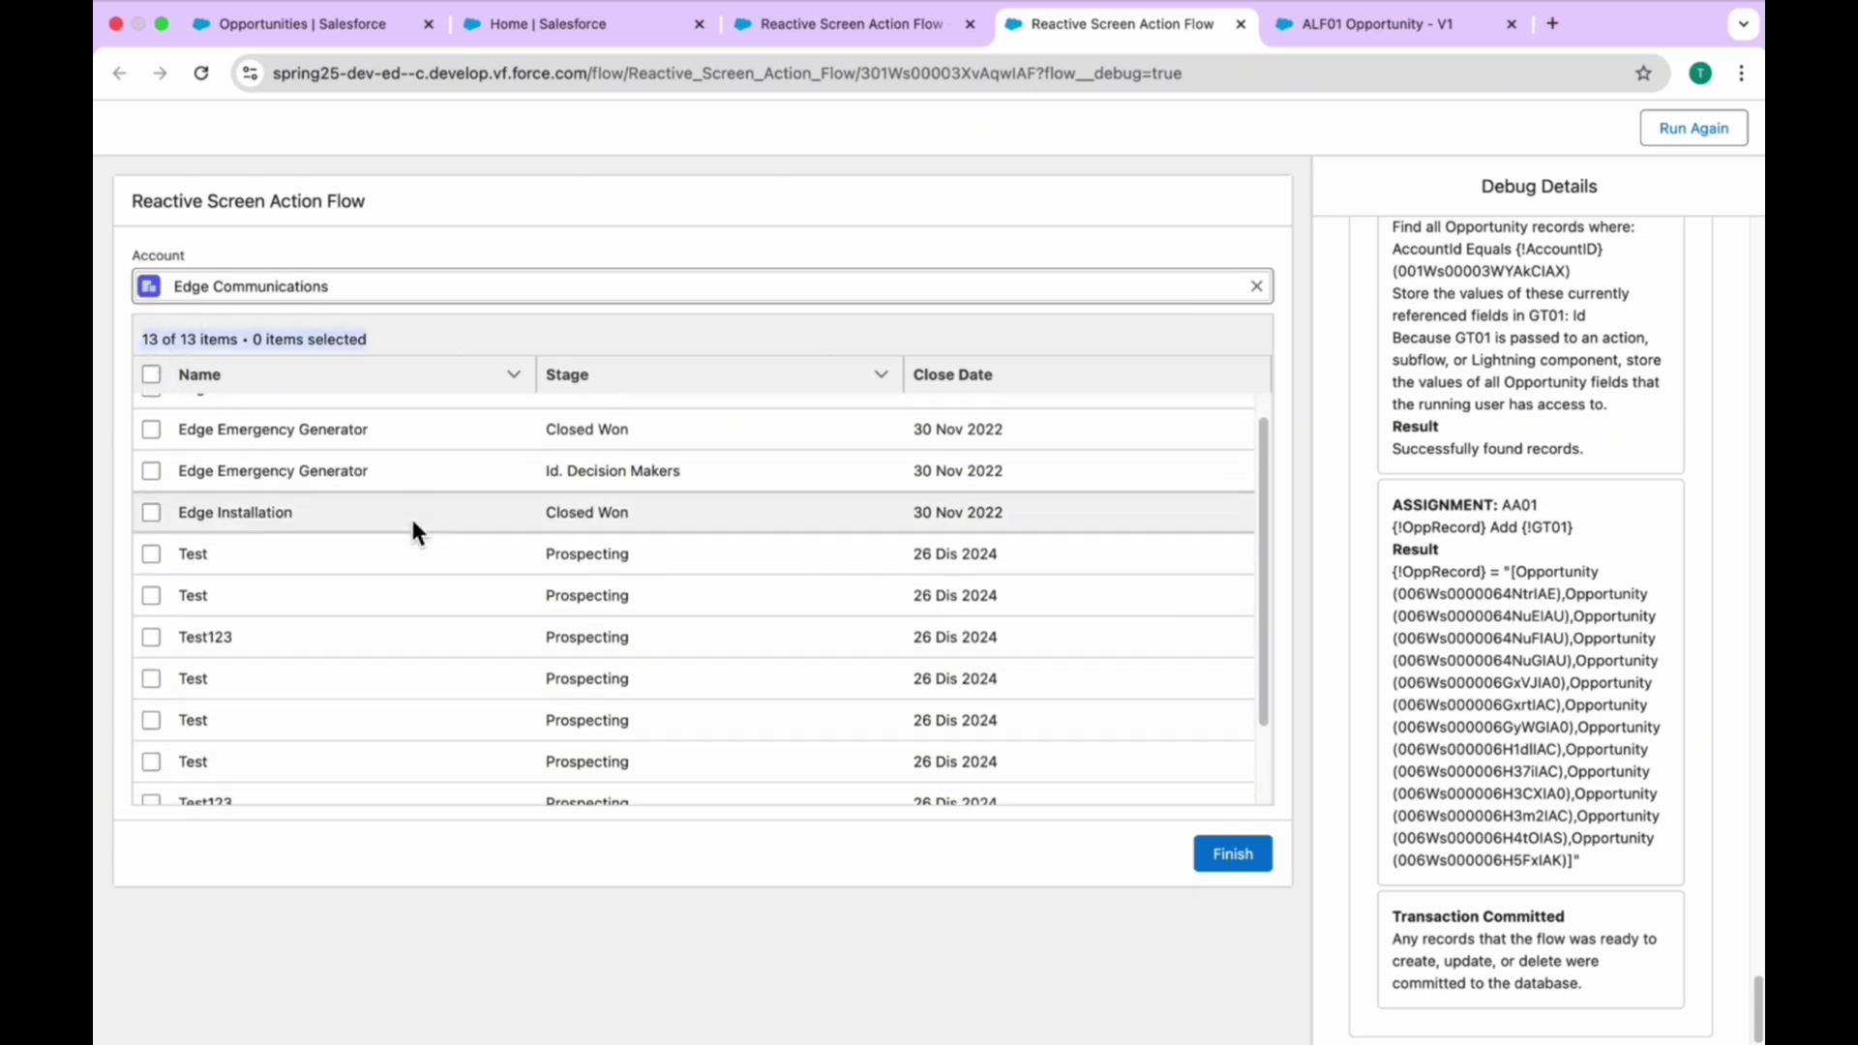
pyautogui.scroll(3, 414, 531)
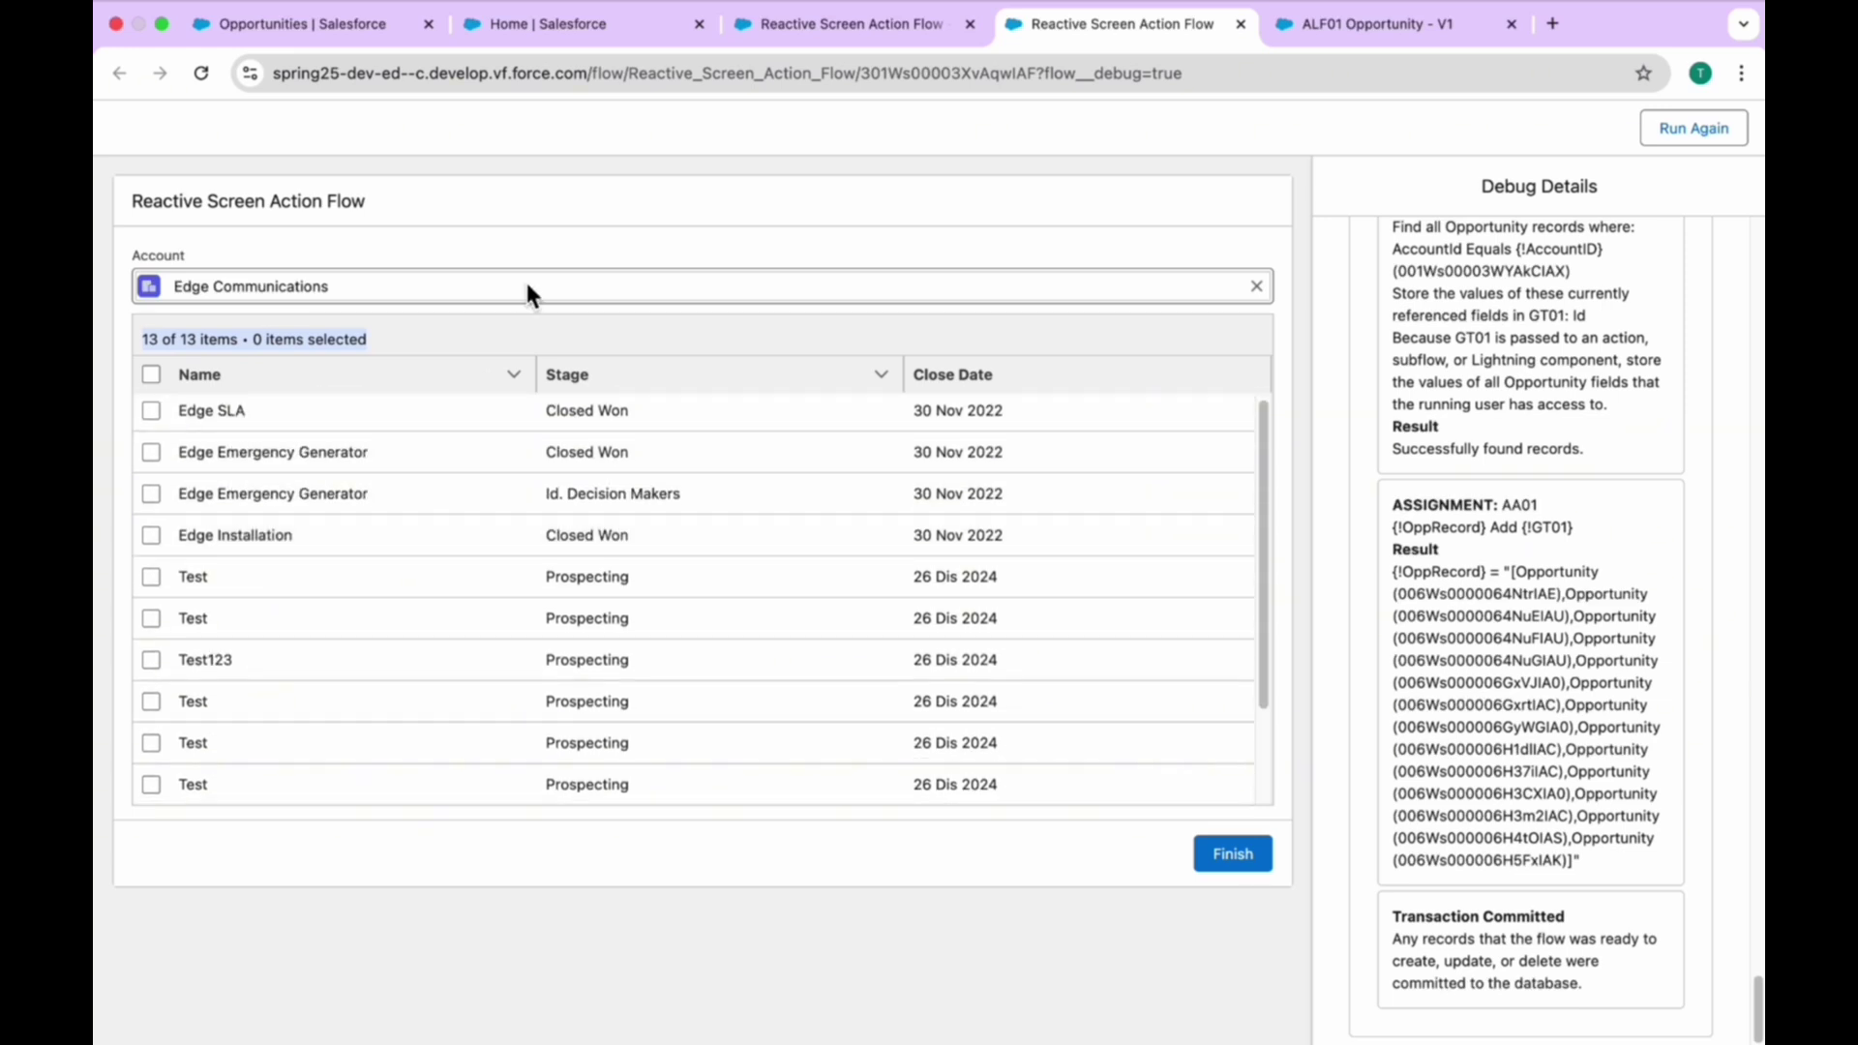
pyautogui.click(1073, 222)
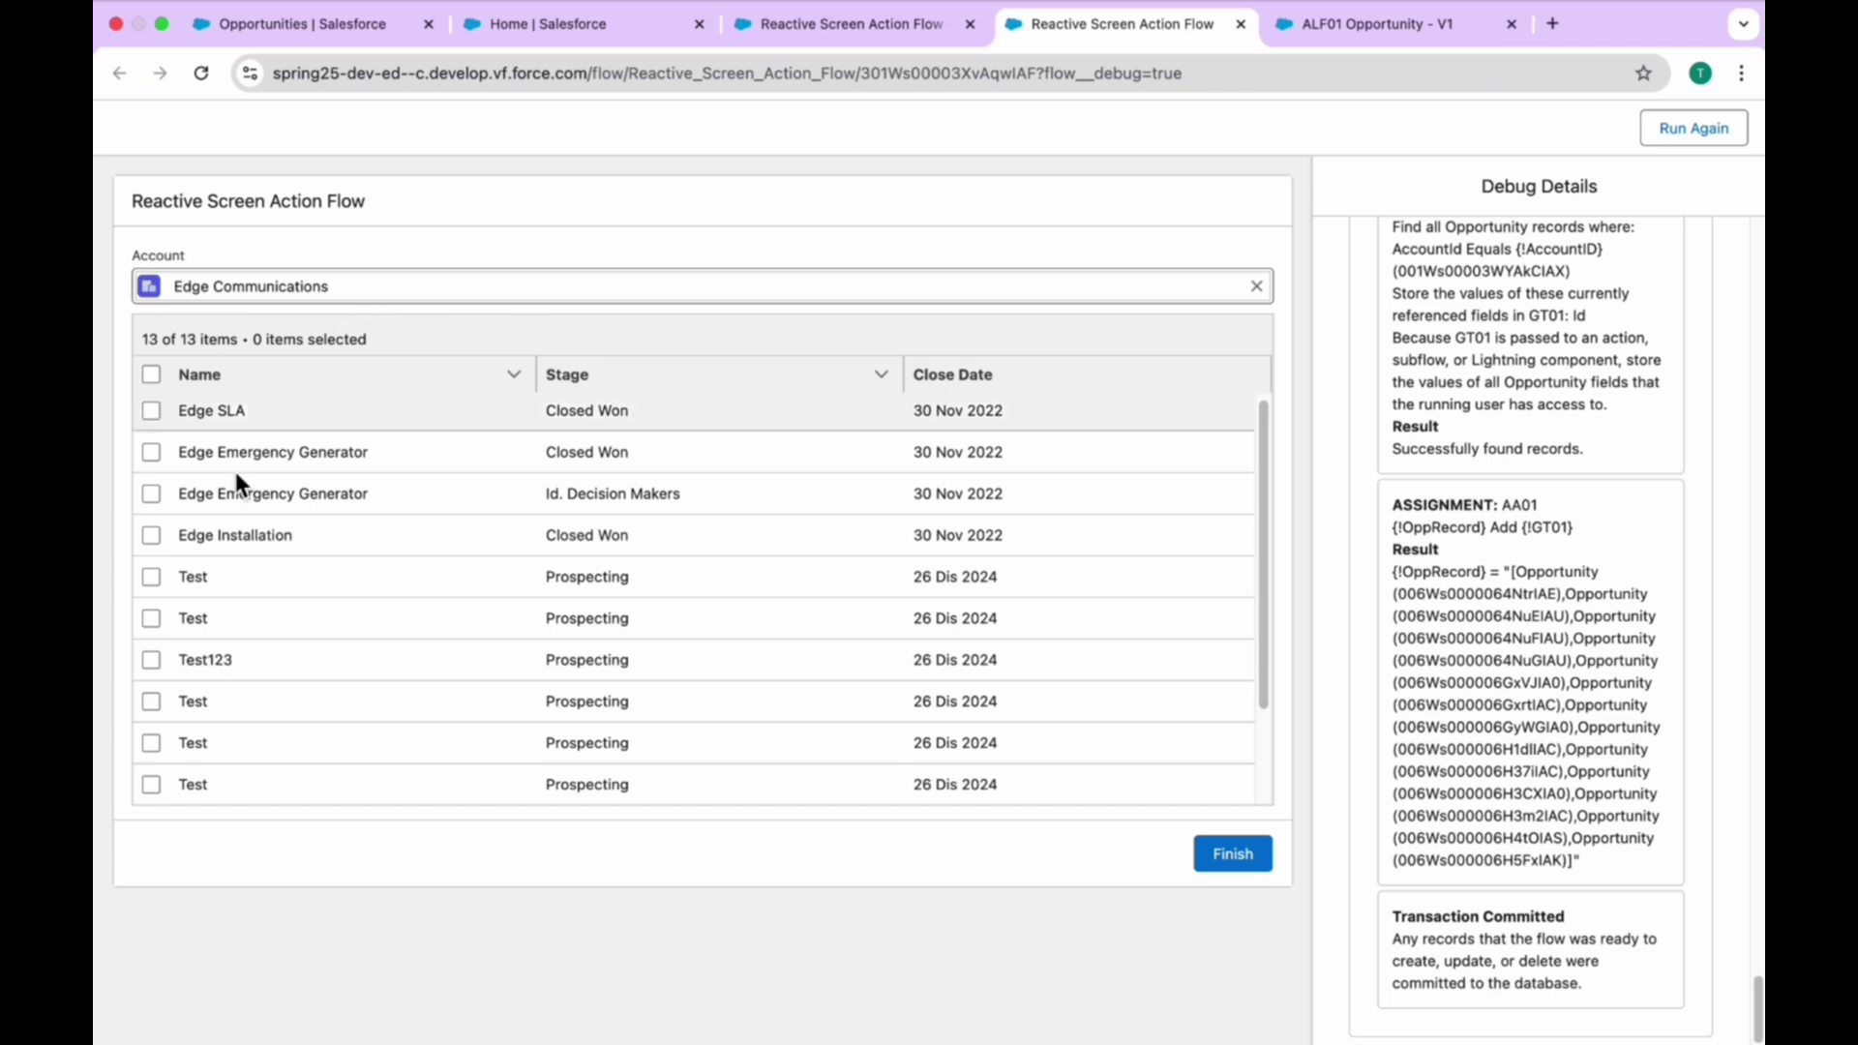
# Test the table's reactivity by switching the Account lookup to Burlington Textiles Corp of America and back to Edge Communications
pyautogui.click(1256, 285)
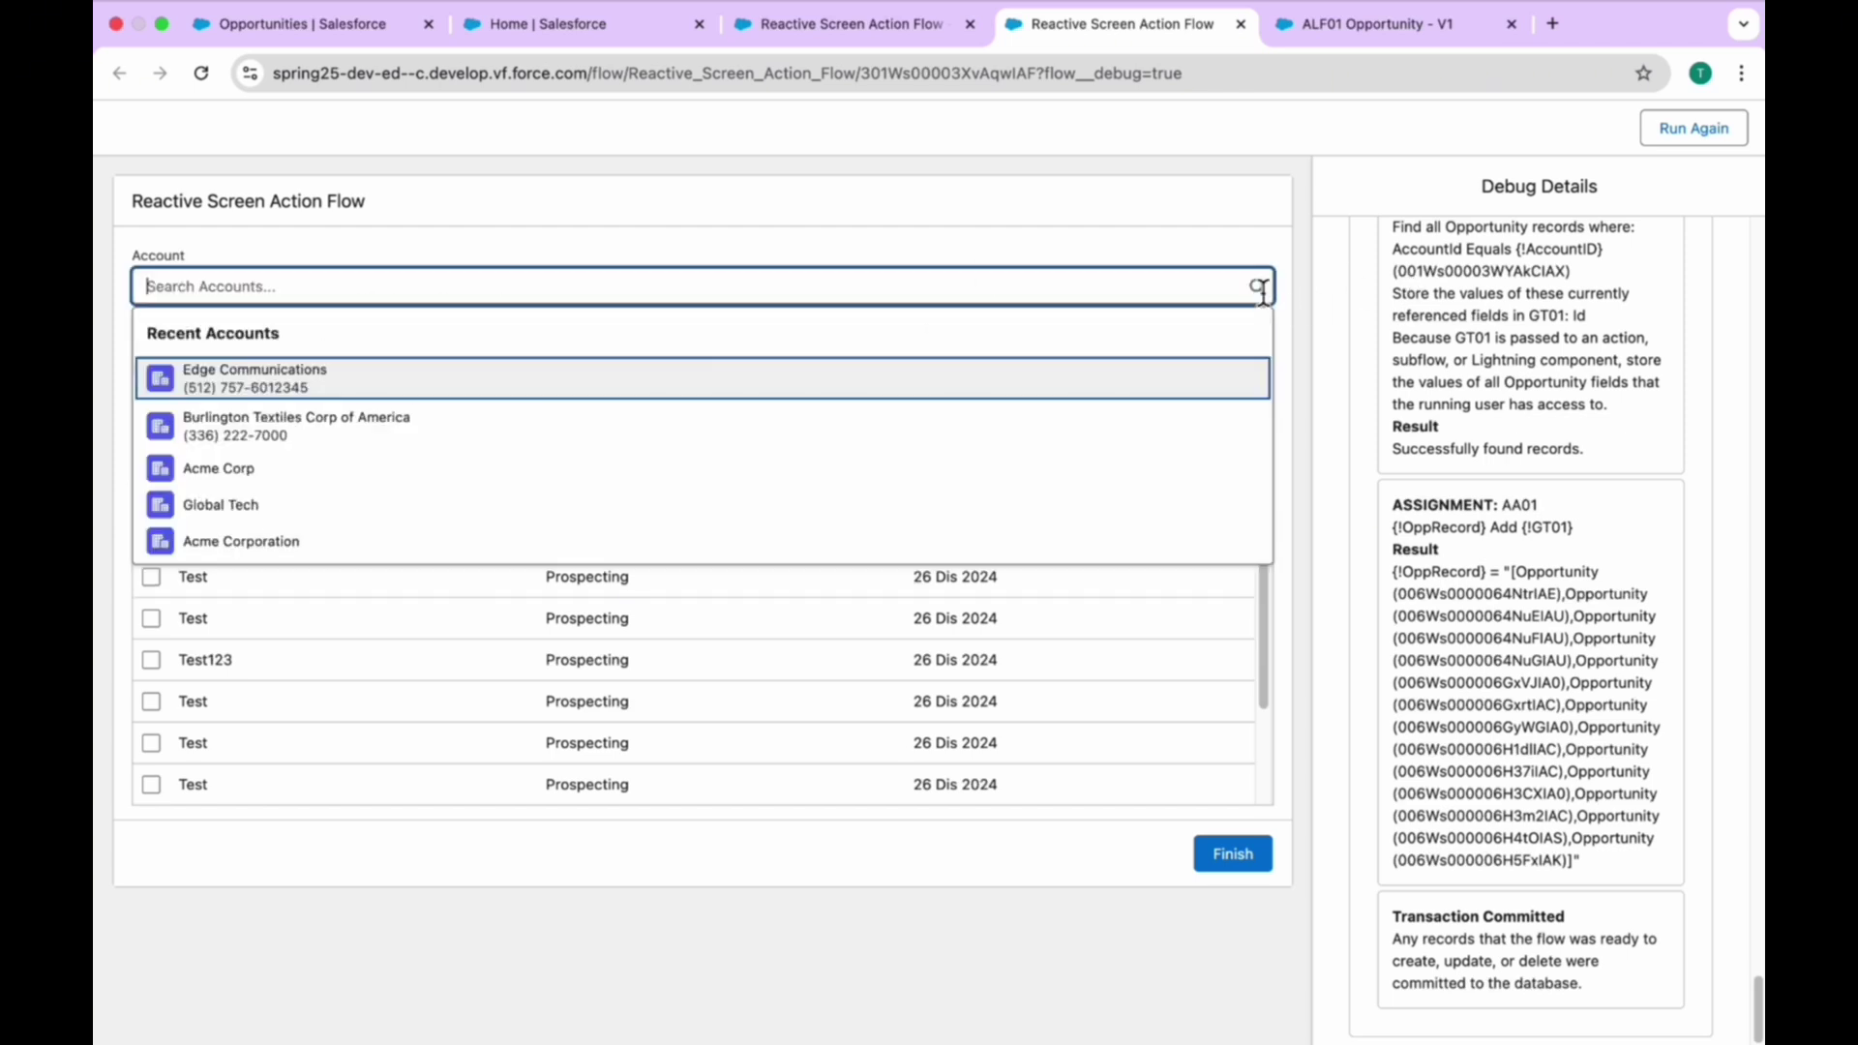
pyautogui.click(347, 420)
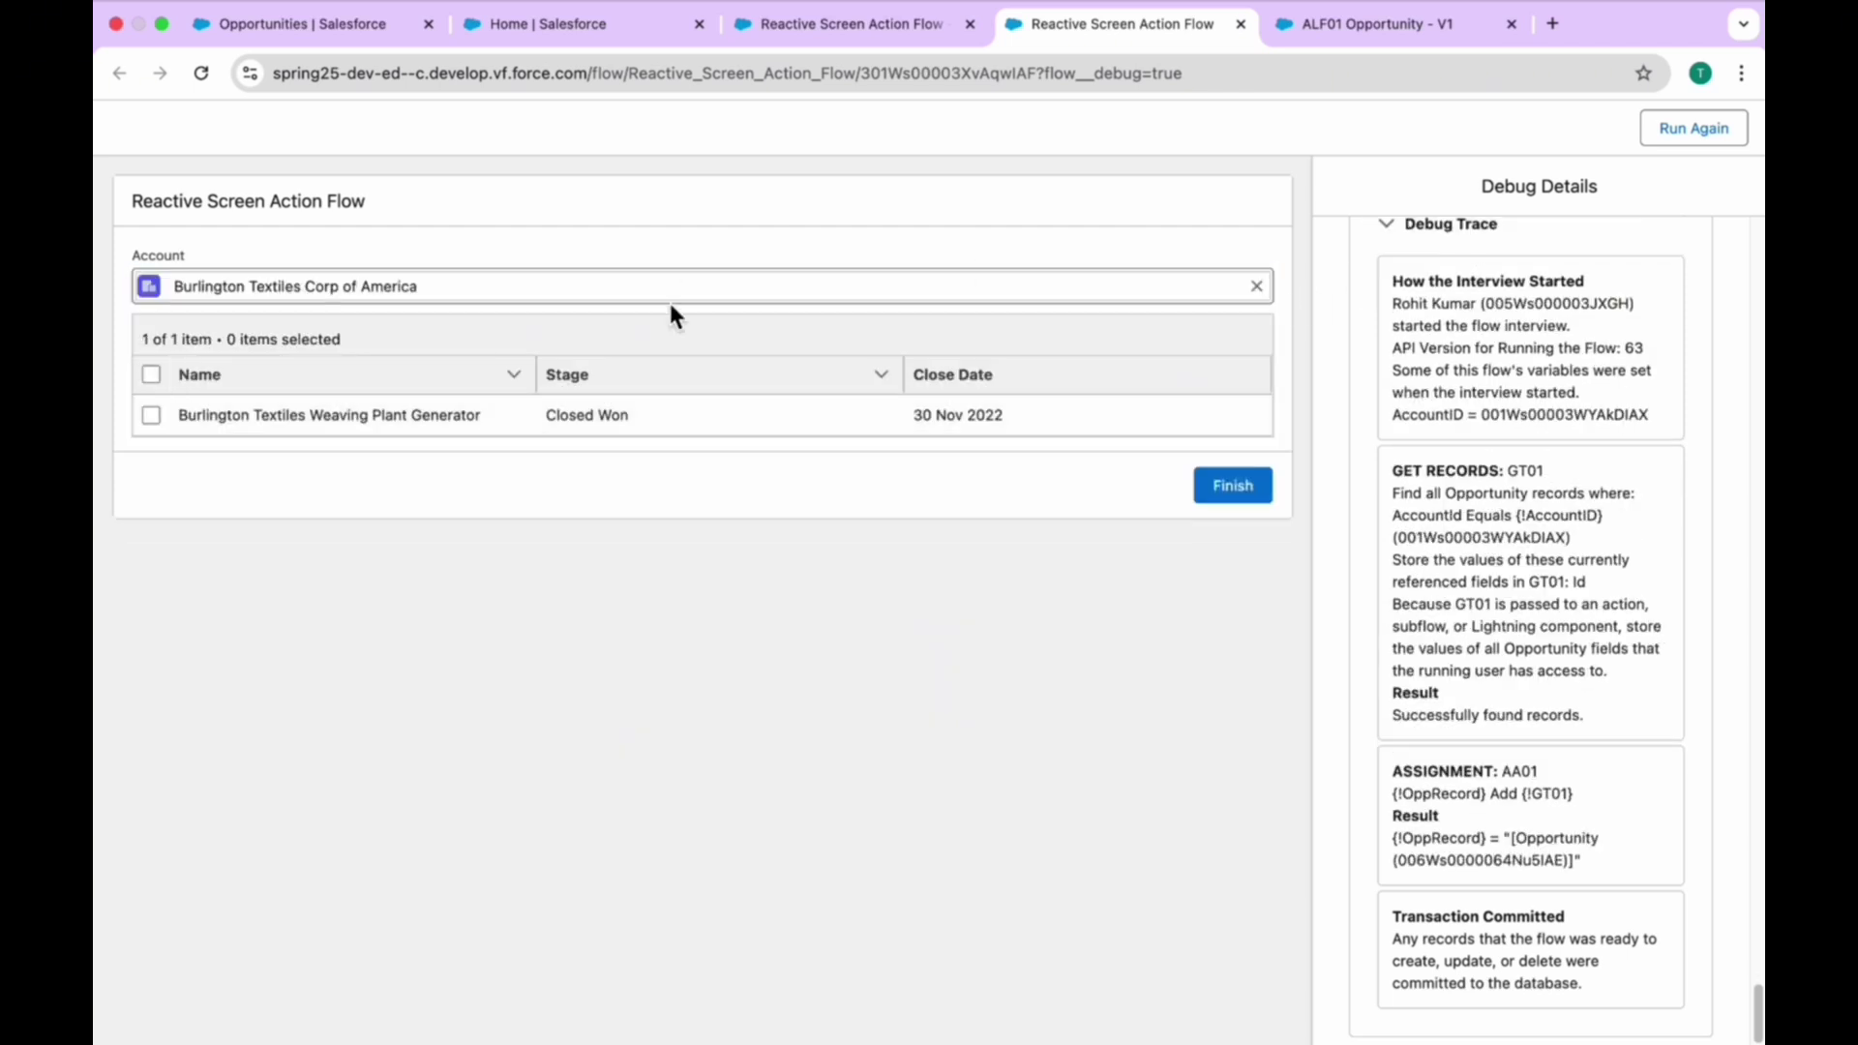
pyautogui.click(1256, 285)
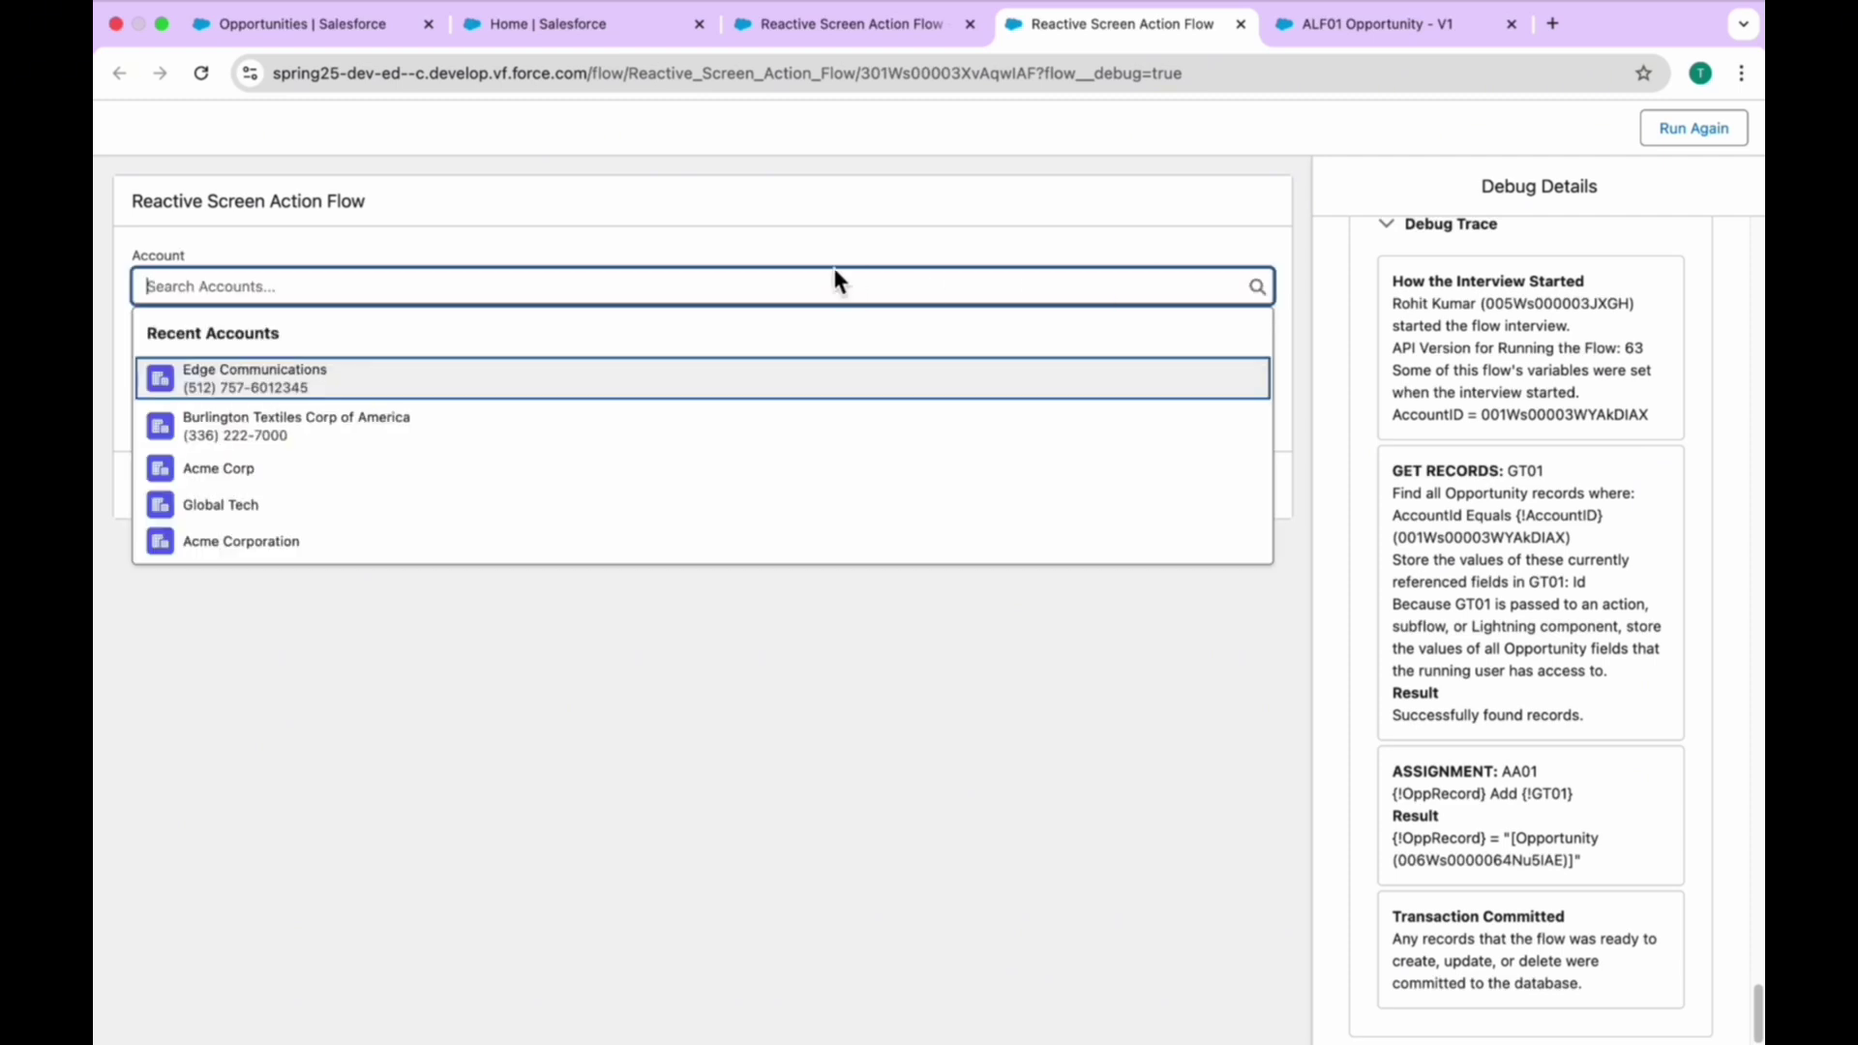
pyautogui.click(544, 379)
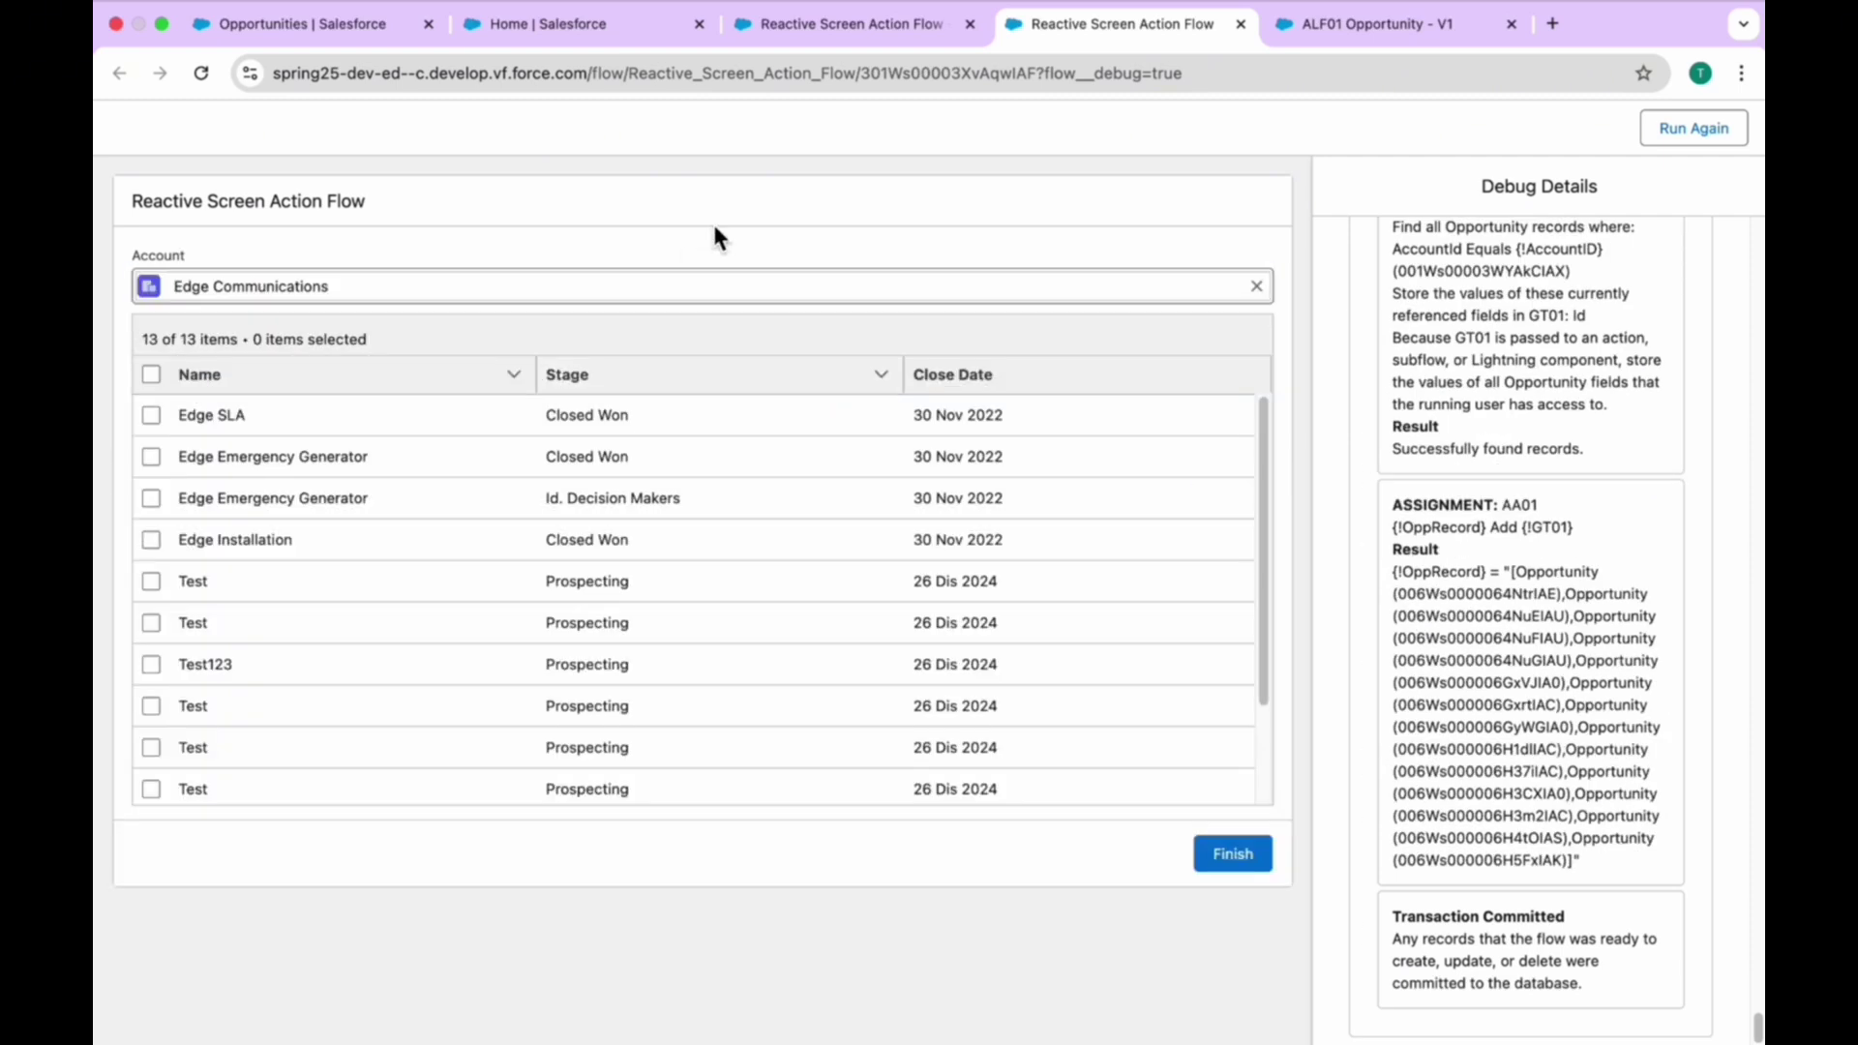